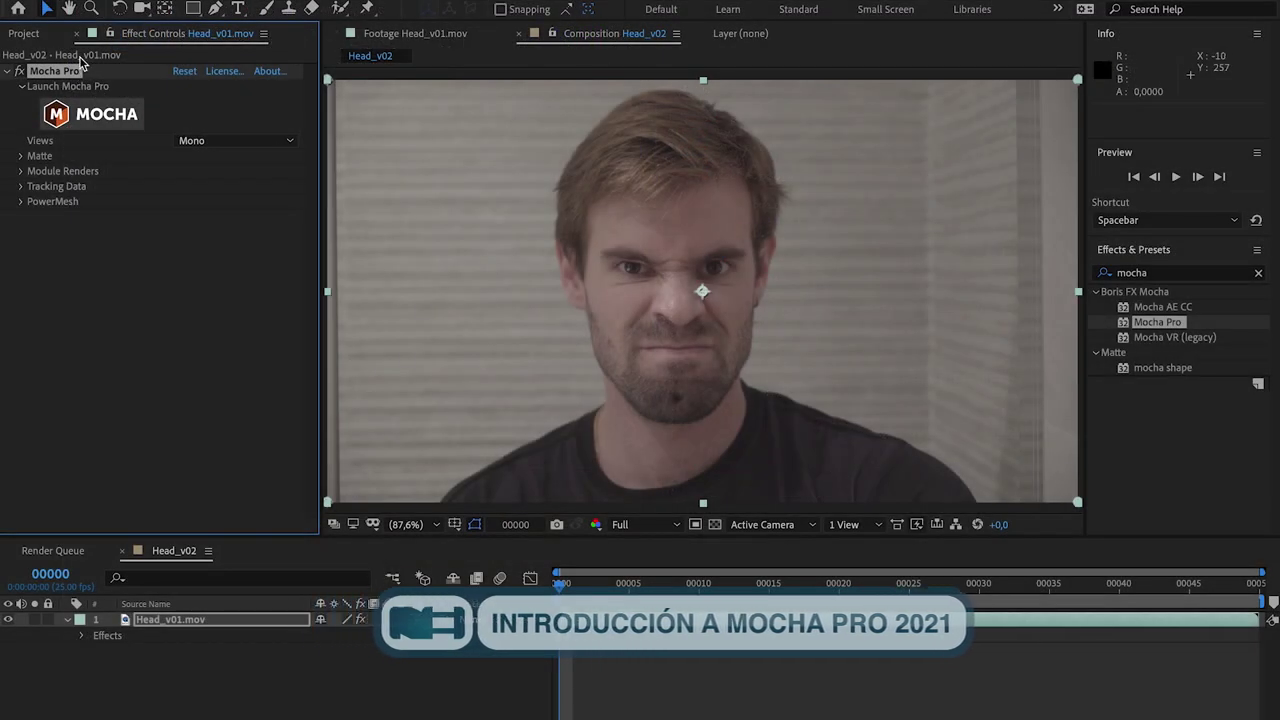
Step: Launch Mocha Pro from the Head_v01.mov layer's Mocha Pro effect controls
click(110, 117)
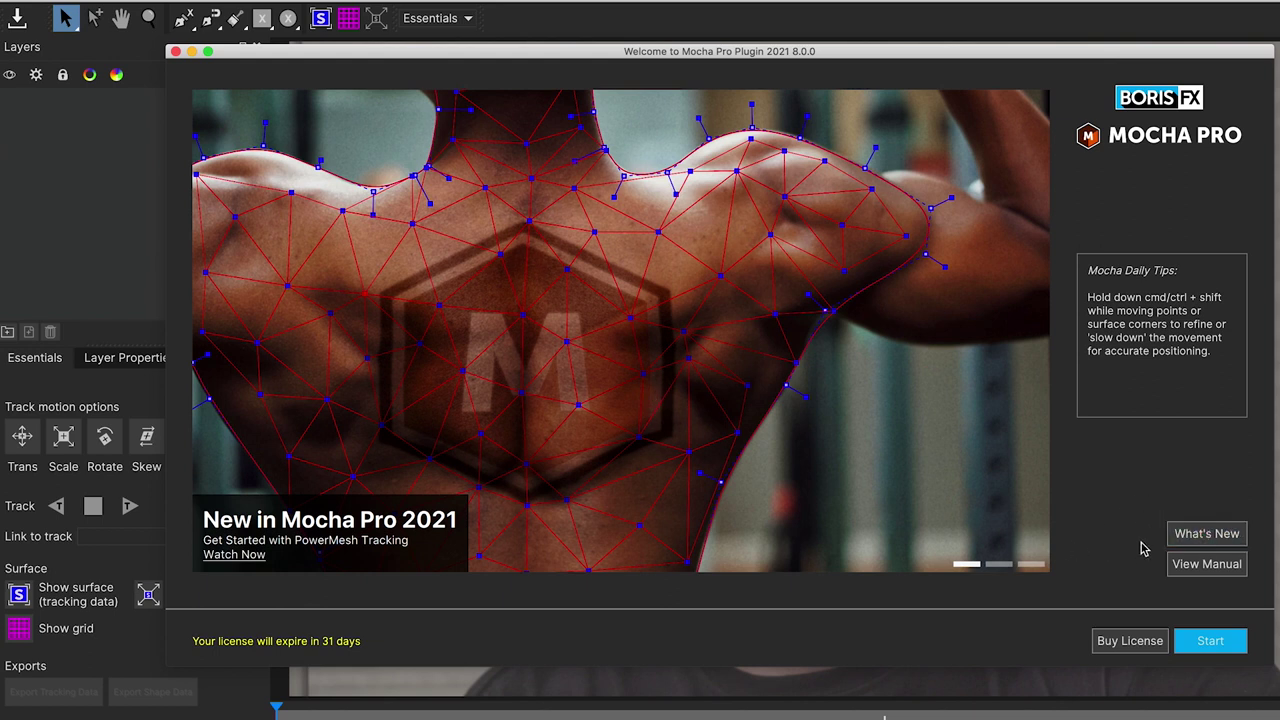
Step: Start the Mocha project and switch to the Classic workspace layout
click(1222, 649)
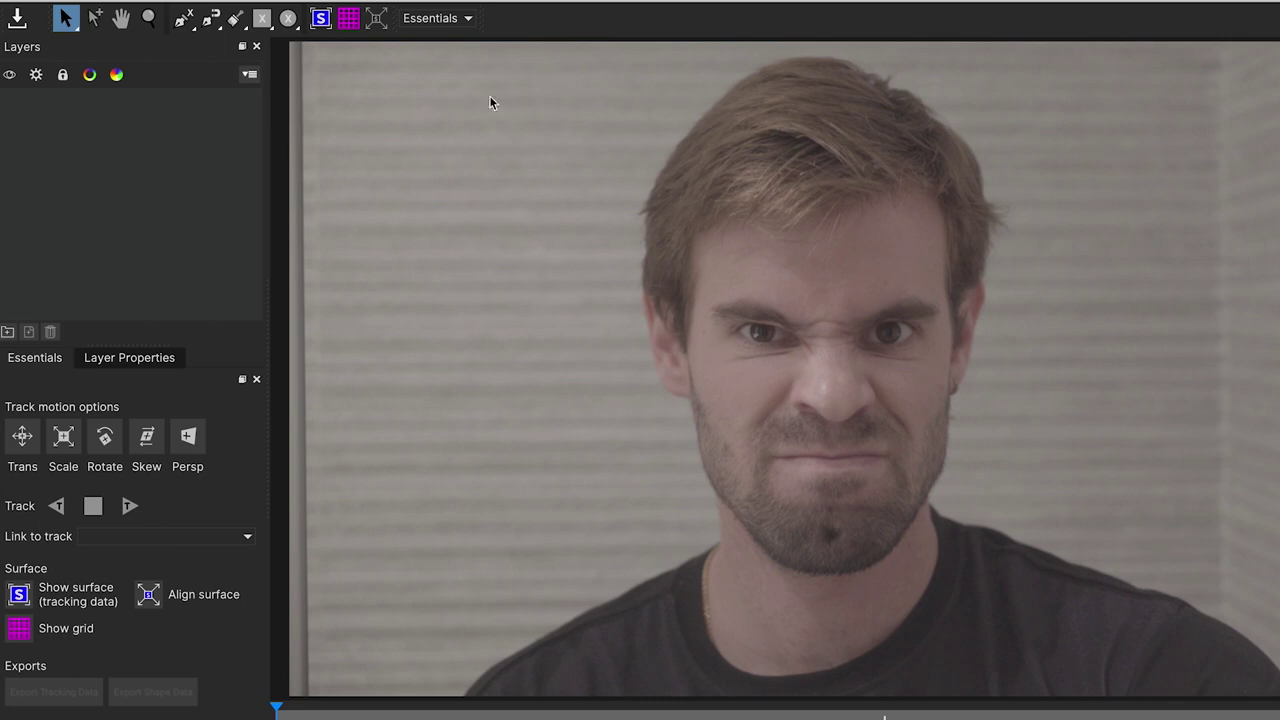
click(464, 20)
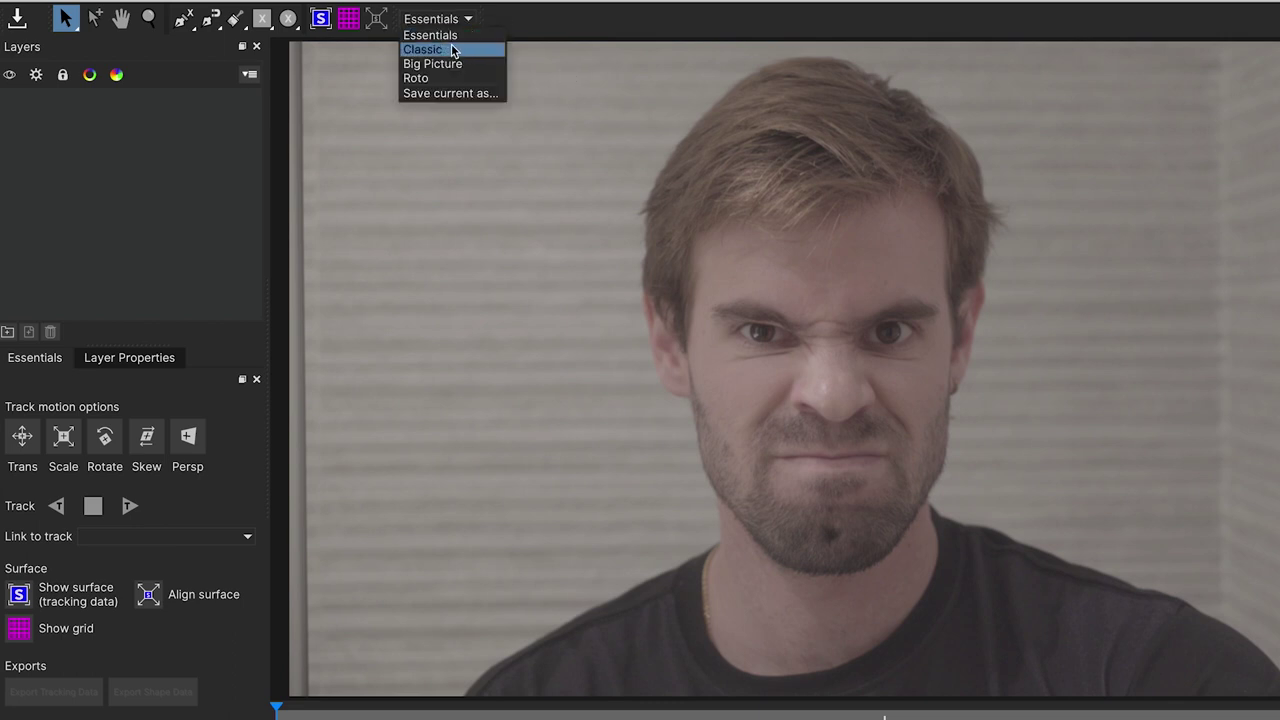
click(458, 47)
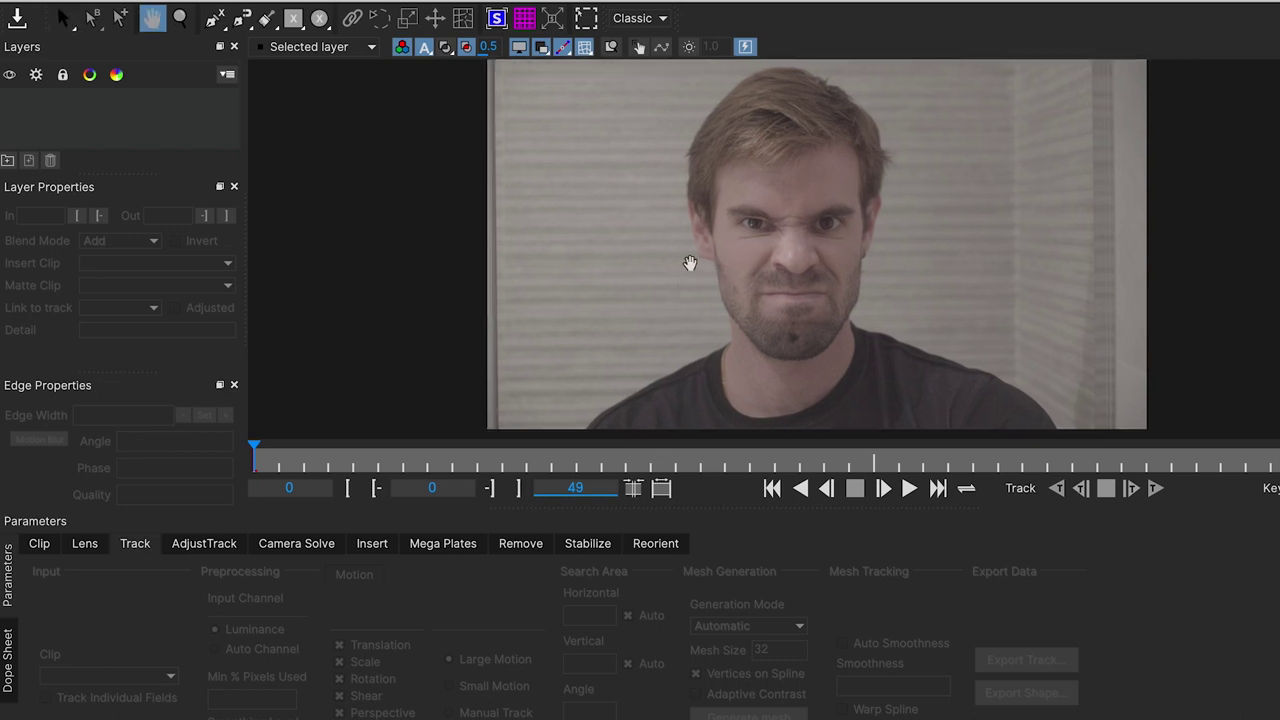
key(x)
key(s)
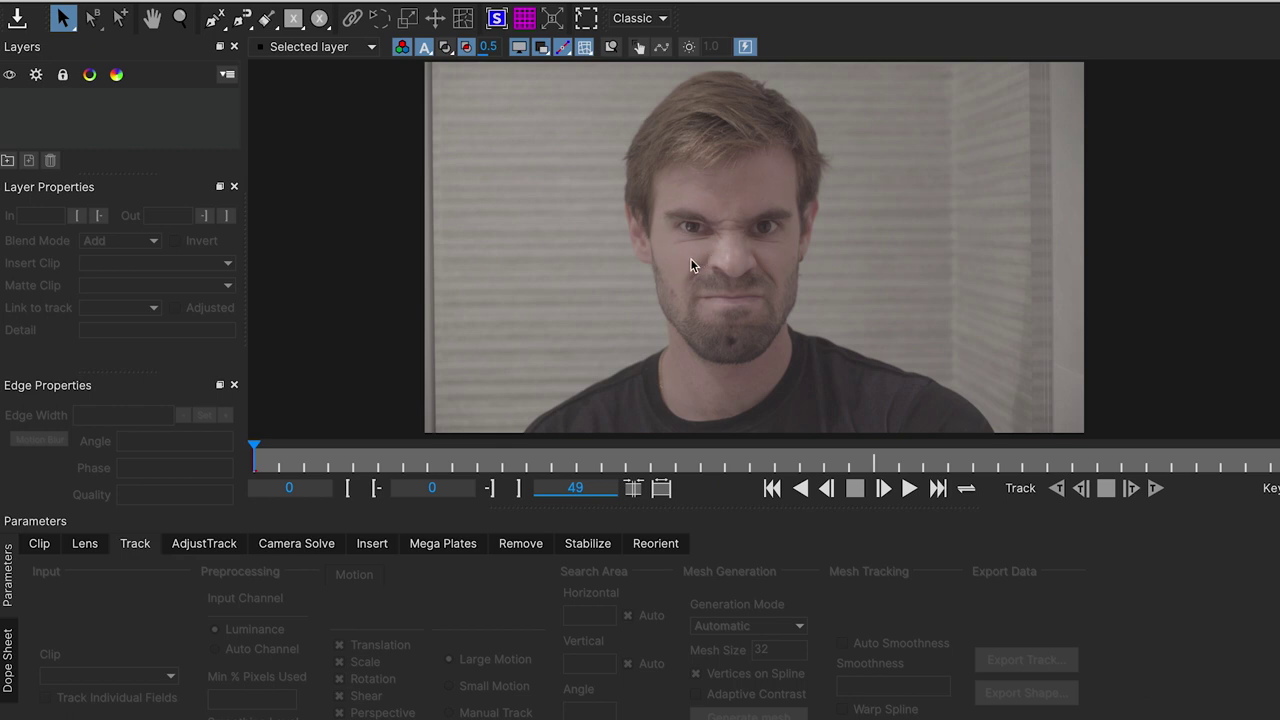
scroll(737, 250, up, 1)
scroll(765, 235, up, 1)
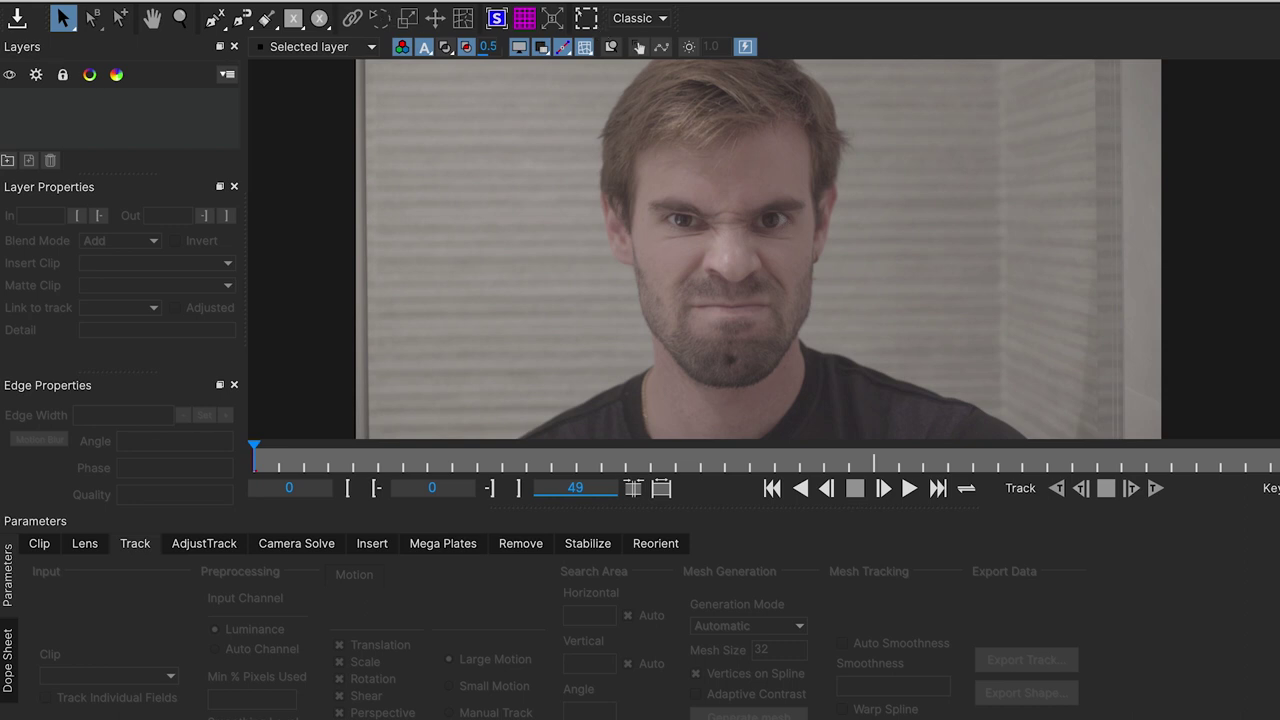
click(300, 2)
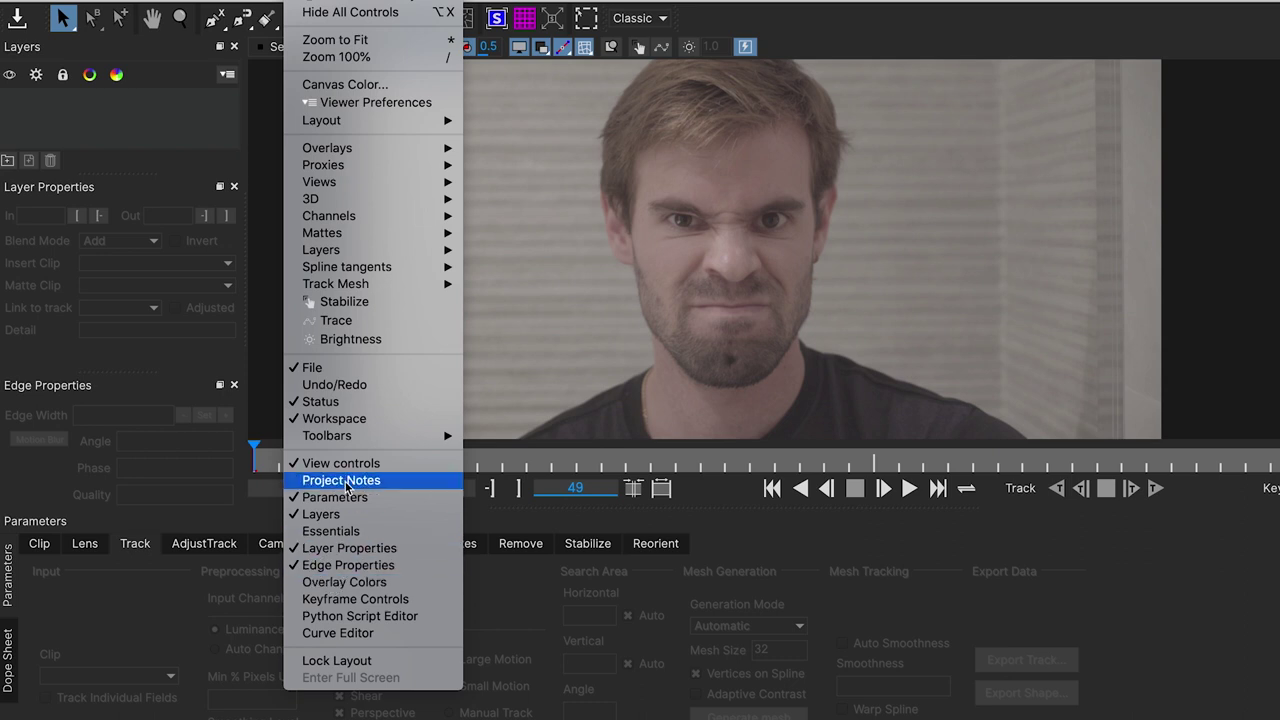
click(332, 619)
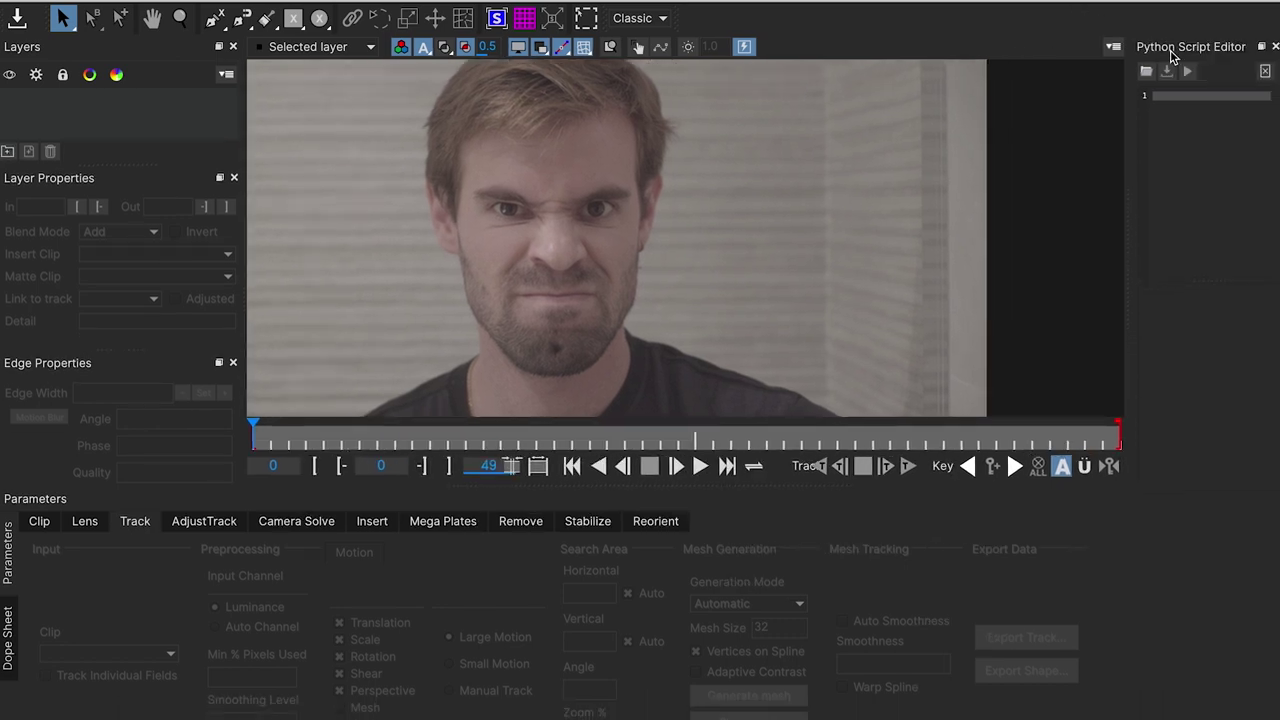
click(1188, 164)
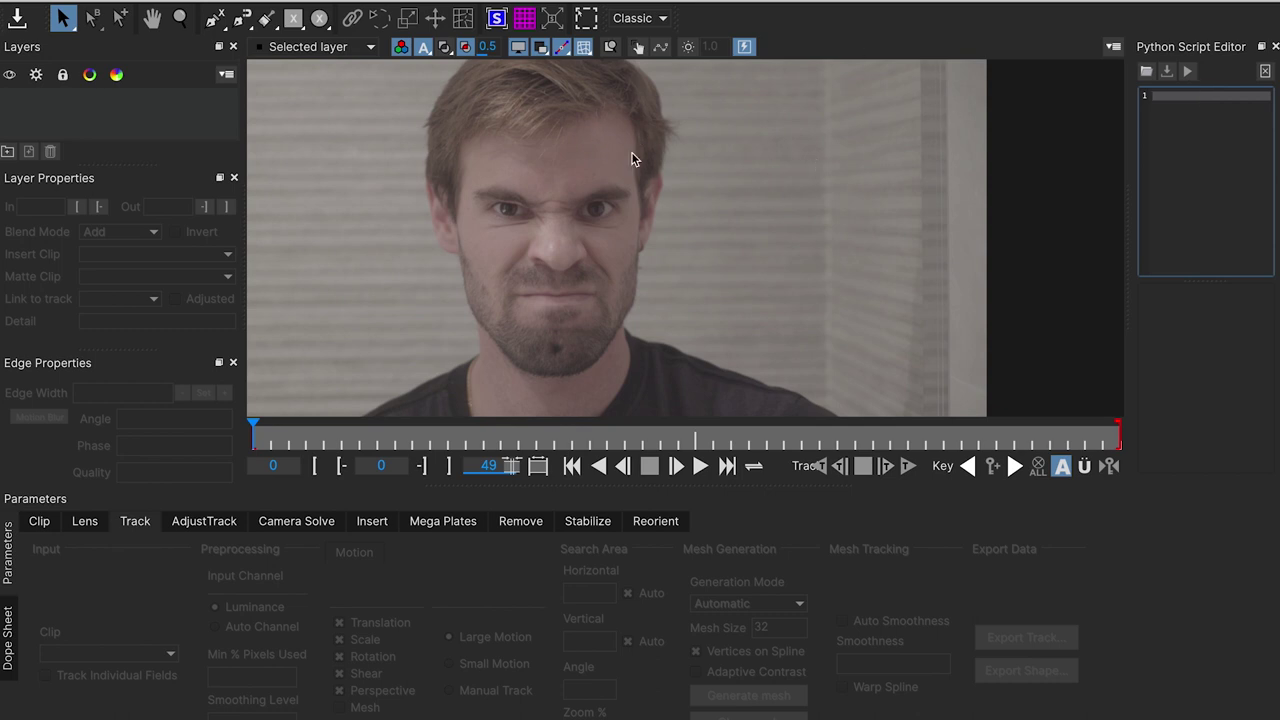
click(1274, 46)
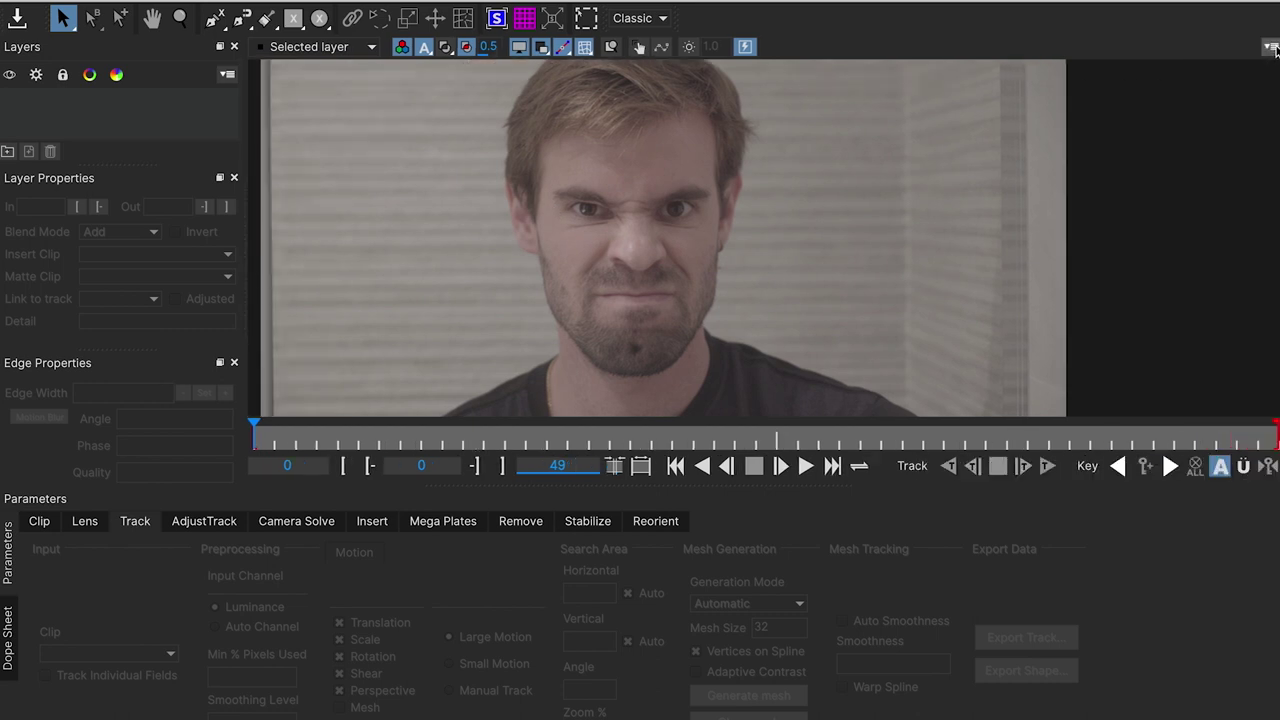
click(201, 521)
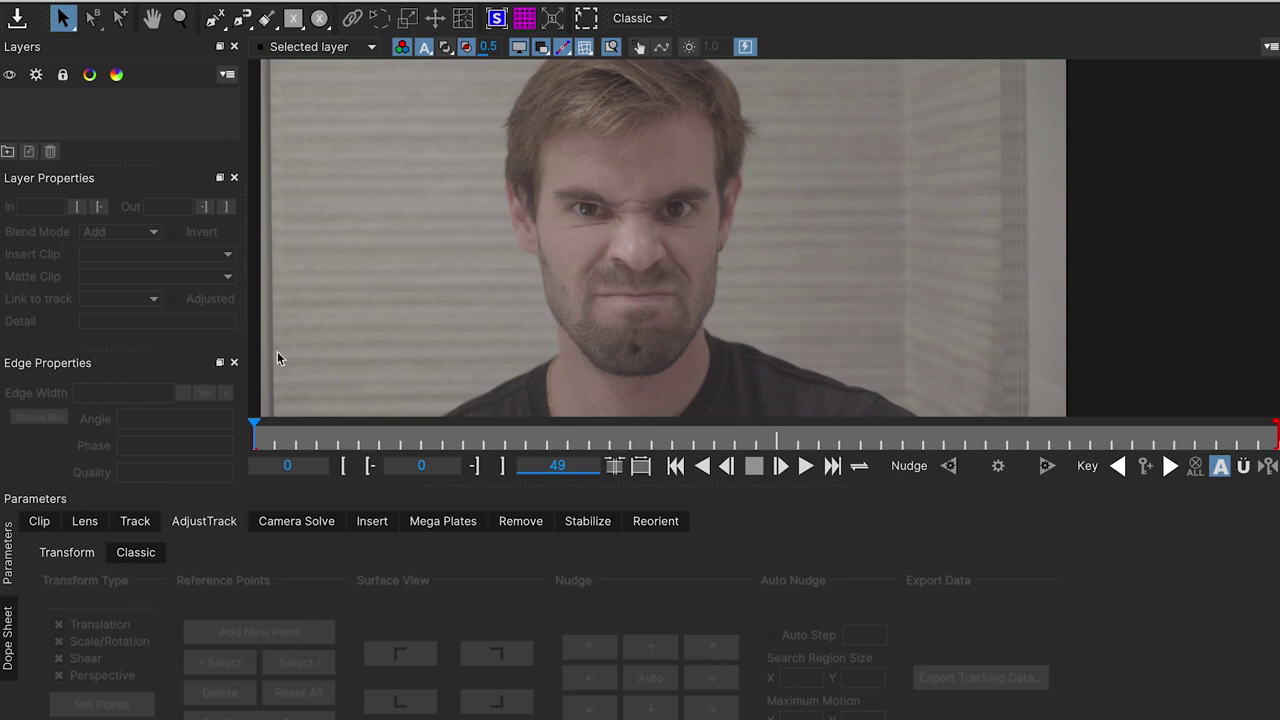
click(135, 521)
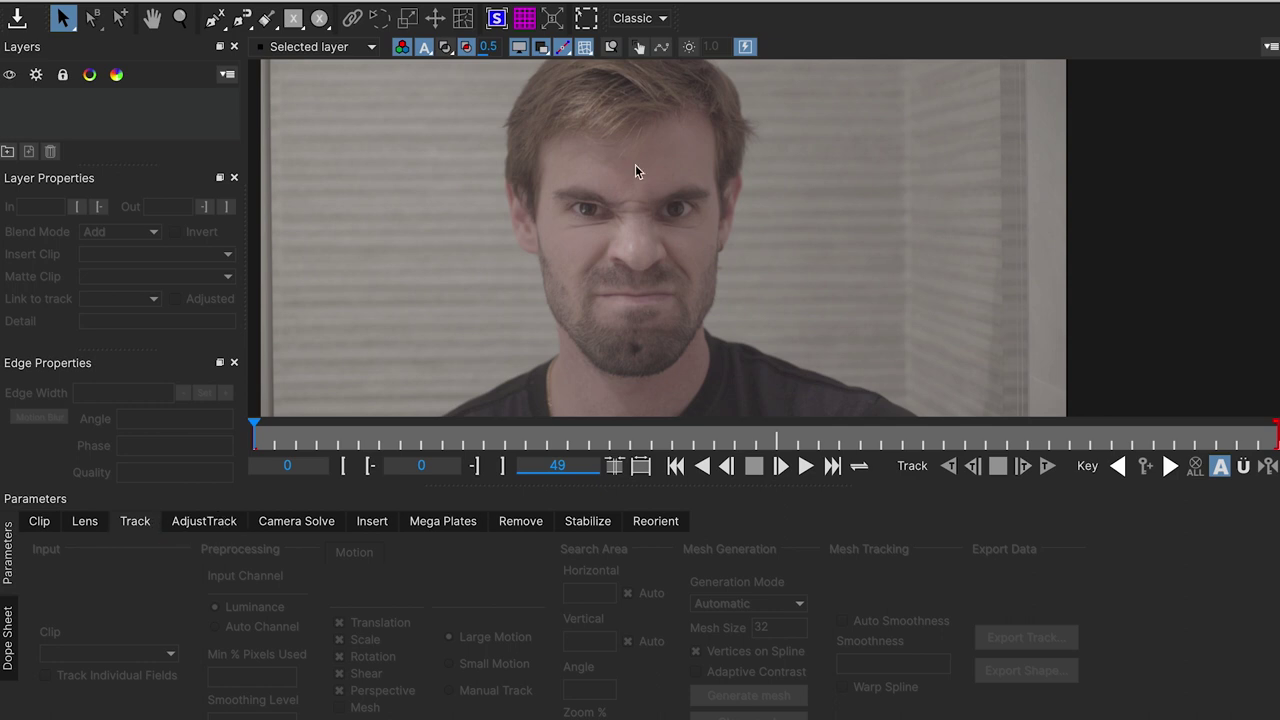
Step: Begin an X-Spline outline from the left temple down around the chin to the right cheek
click(215, 18)
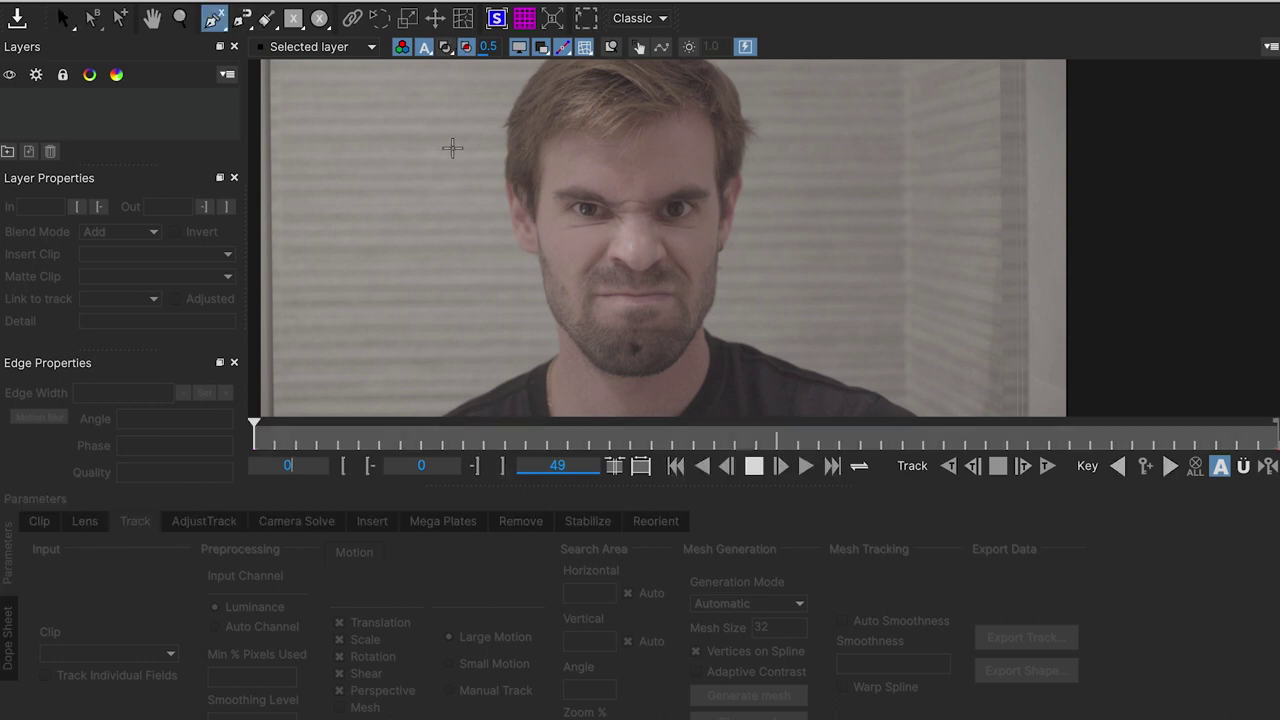
click(531, 192)
click(536, 303)
click(546, 300)
click(606, 372)
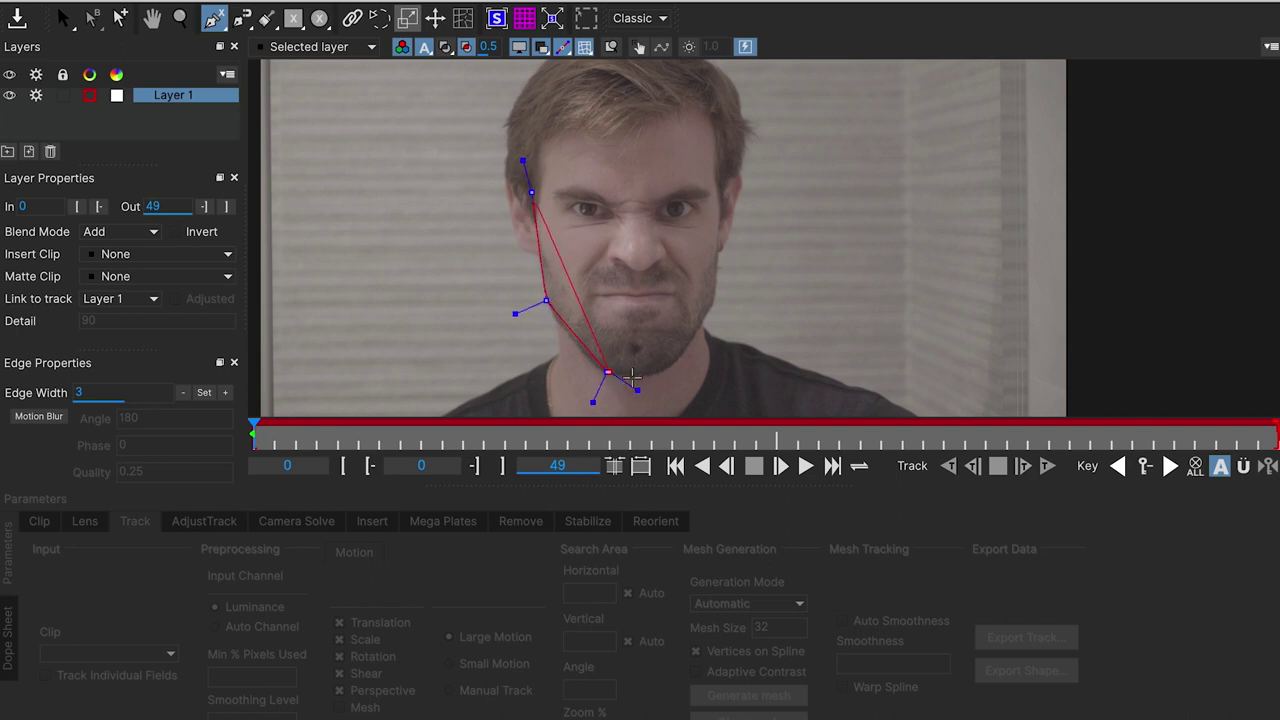
click(672, 367)
click(716, 299)
Step: Continue the outline across the right temple, hairline and forehead, then close the shape
click(721, 199)
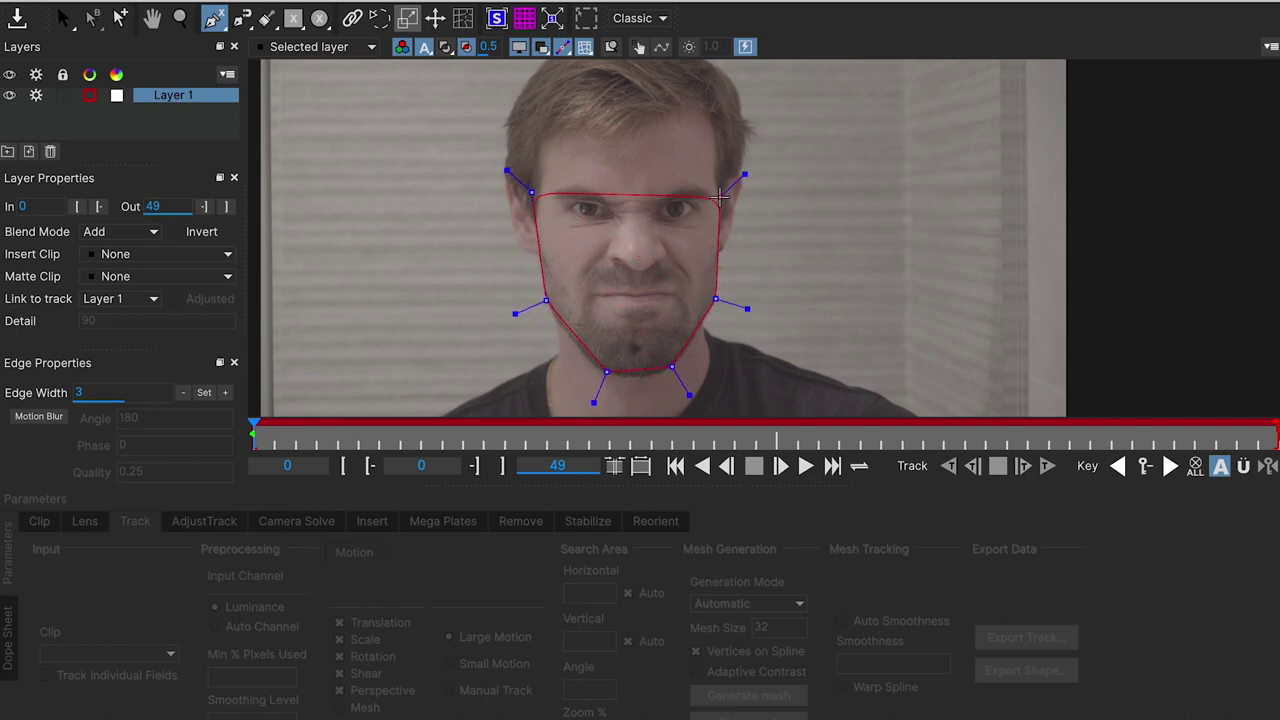
click(711, 107)
click(650, 128)
click(549, 136)
click(561, 158)
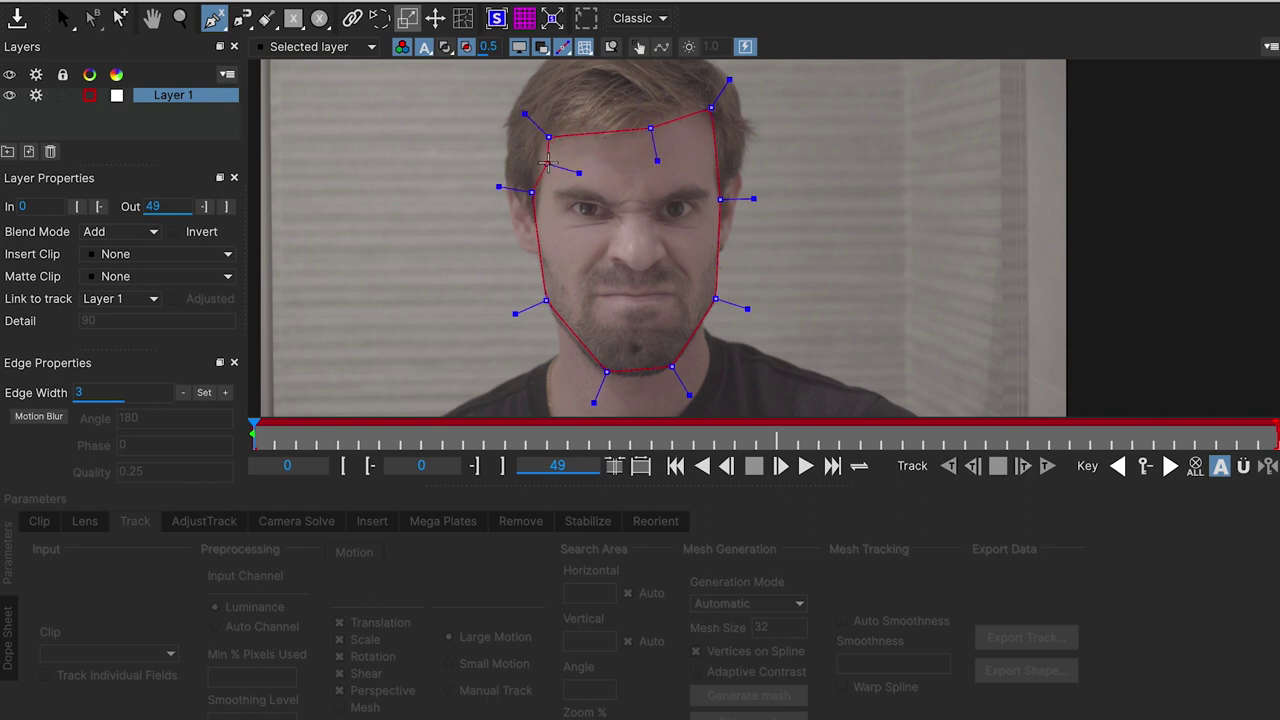
right_click(557, 174)
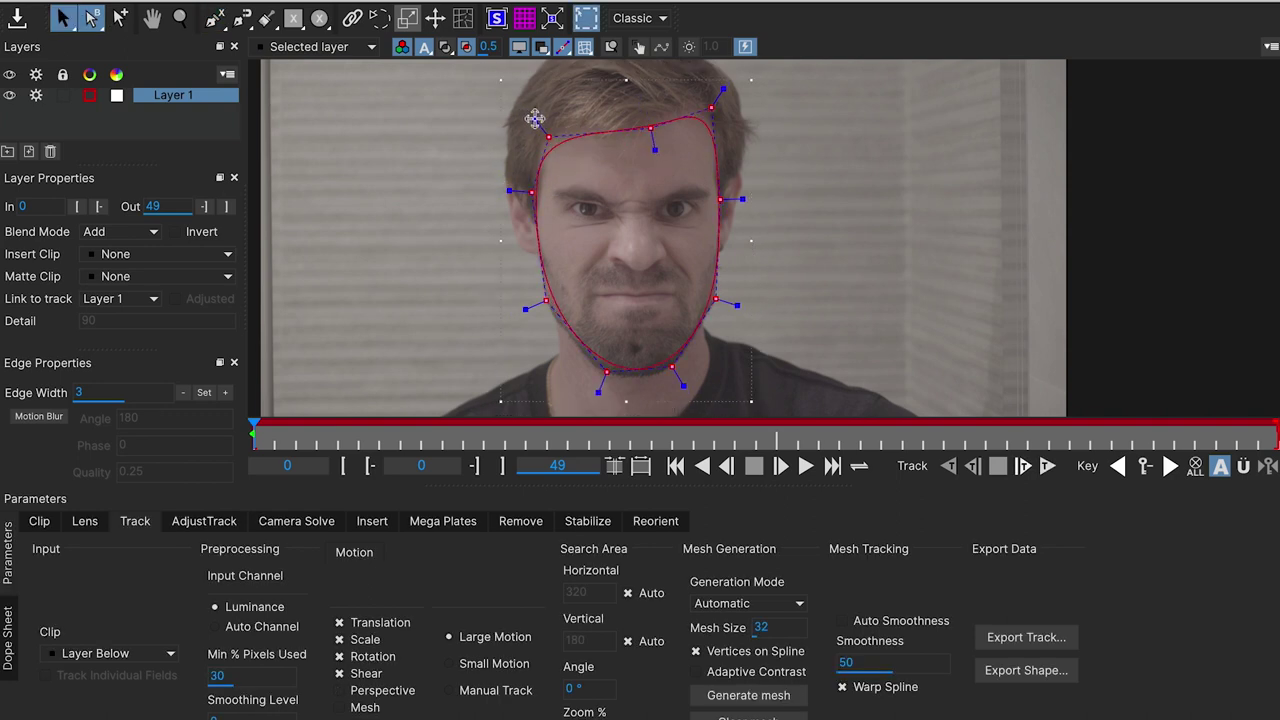
Step: Reshape the outline curves at jaw, cheek and chin, then enable Perspective and Mesh motion
drag(533, 104, 536, 109)
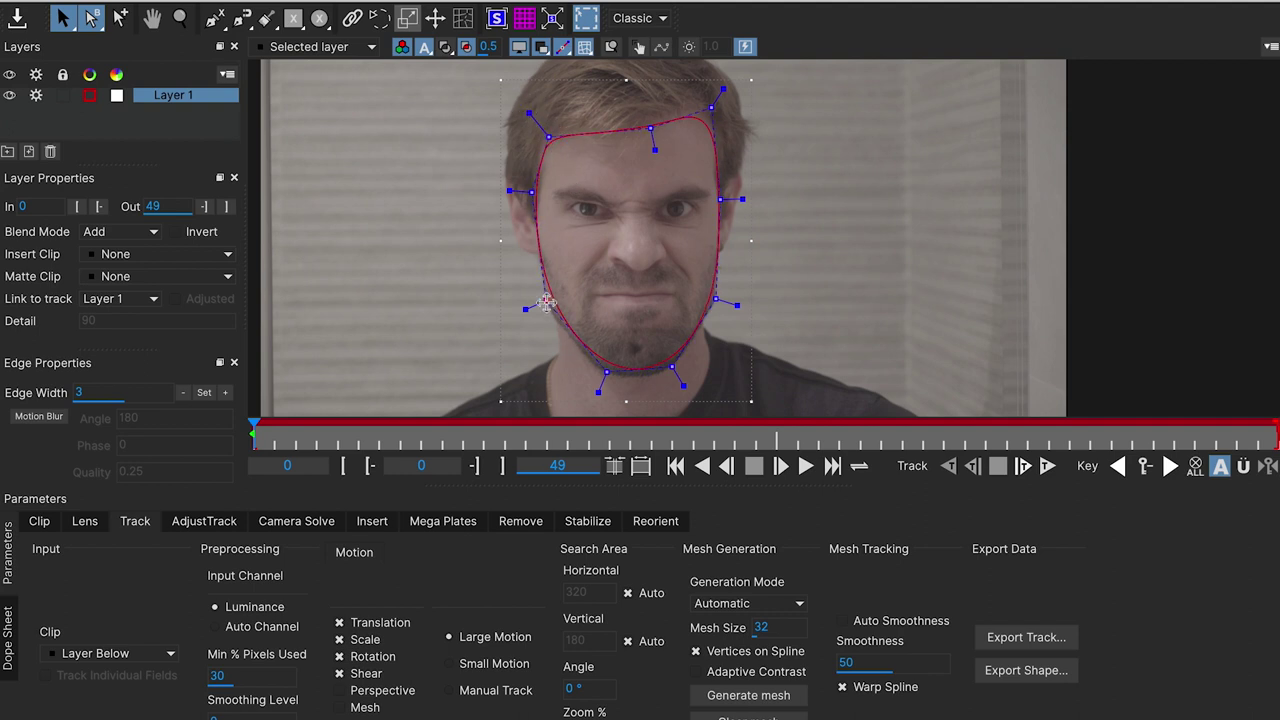
drag(526, 309, 521, 312)
drag(606, 372, 672, 370)
drag(736, 305, 744, 307)
click(721, 200)
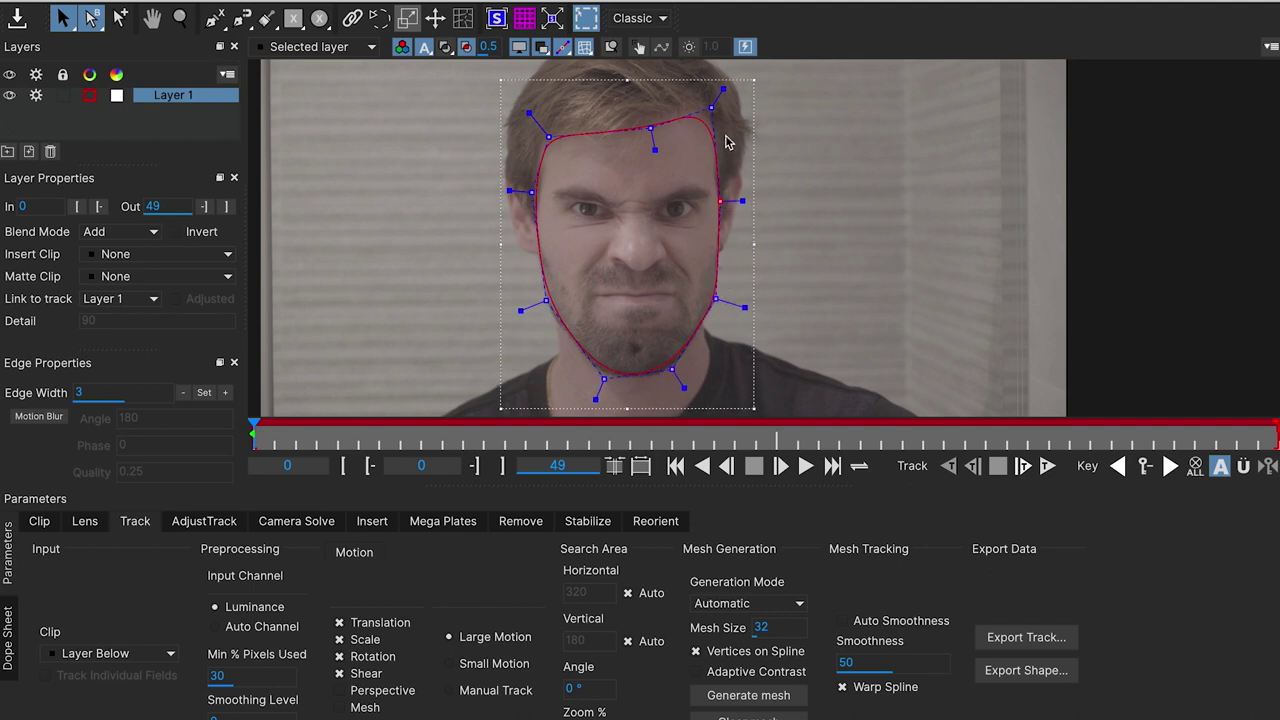
drag(595, 399, 594, 403)
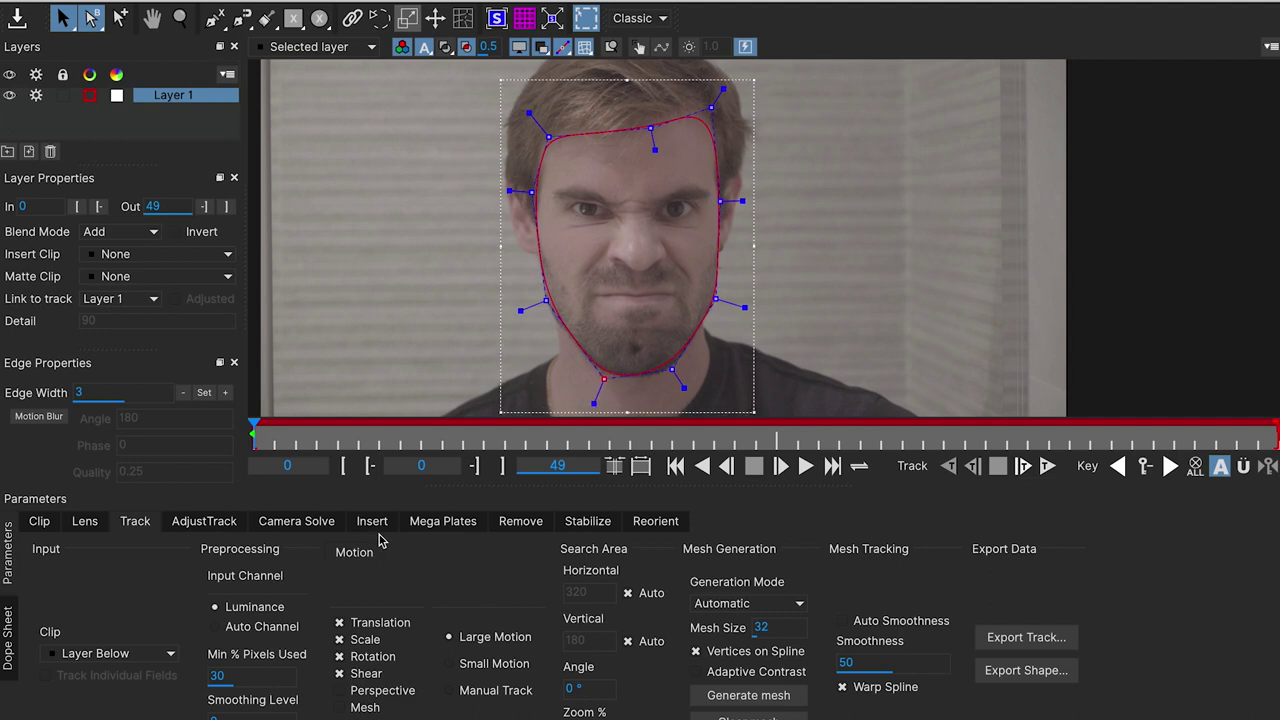
click(366, 690)
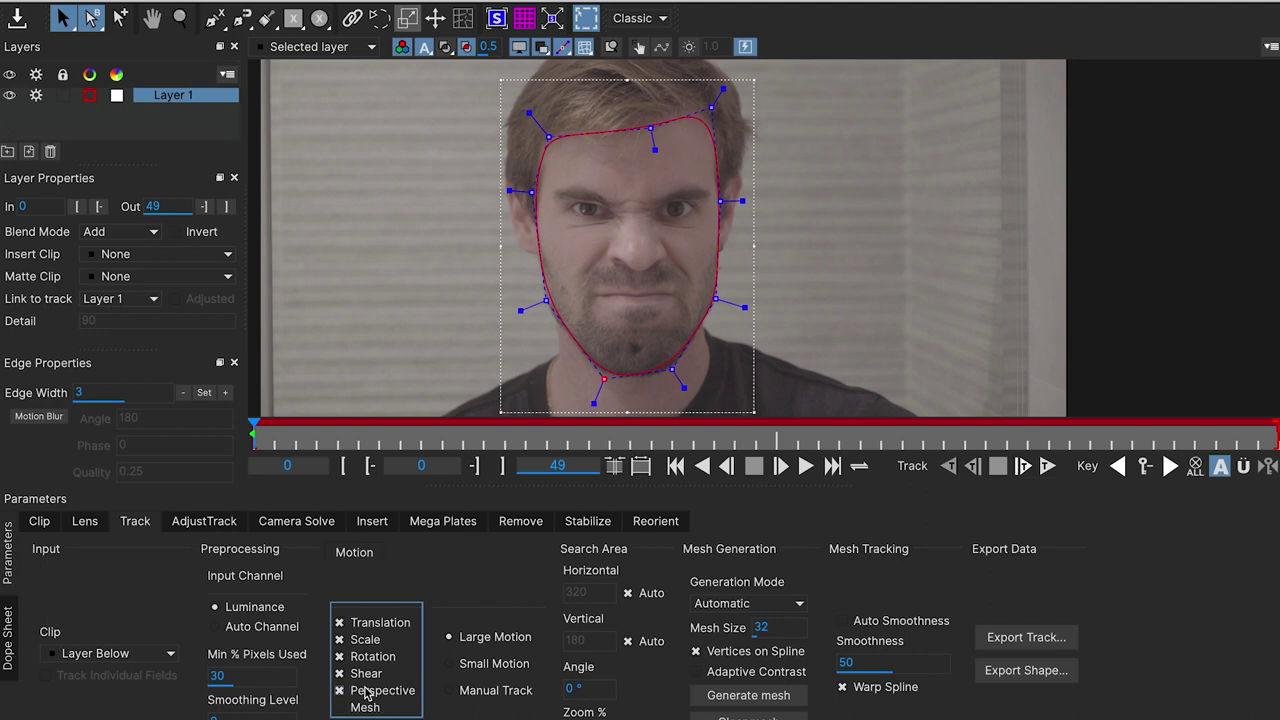
click(362, 708)
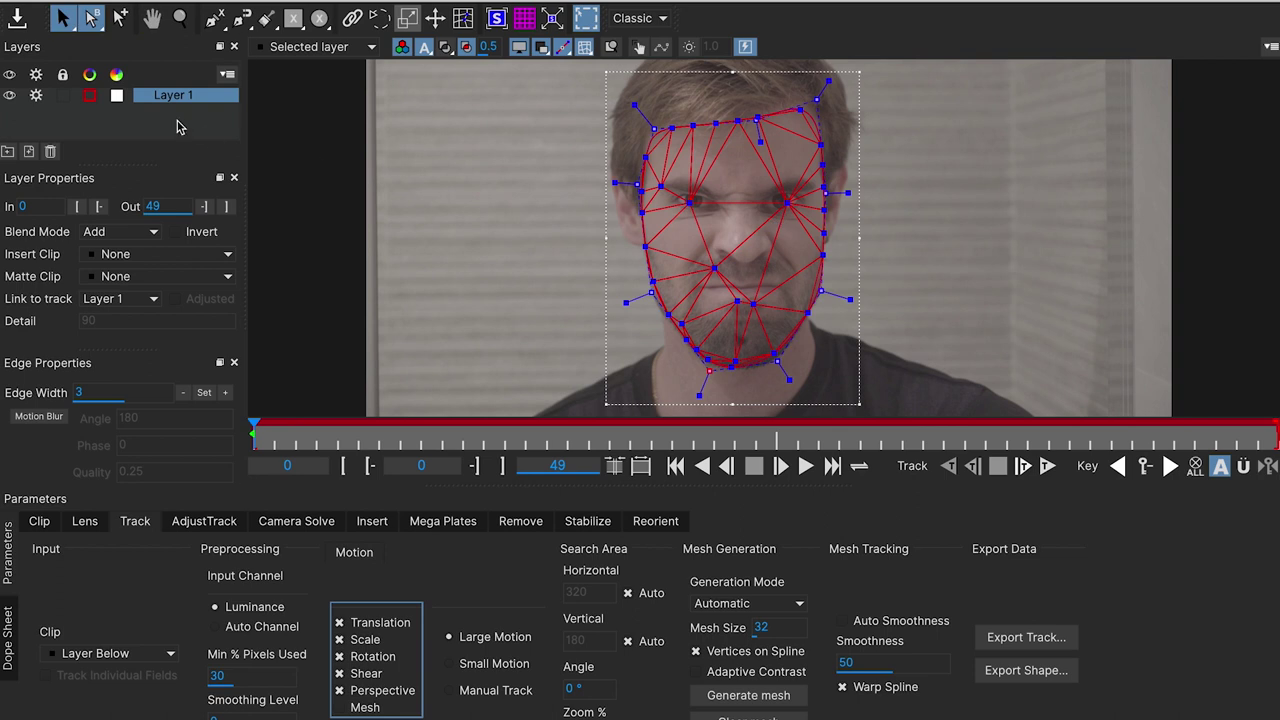
Step: Change Layer 1's colour to green
click(90, 95)
click(73, 507)
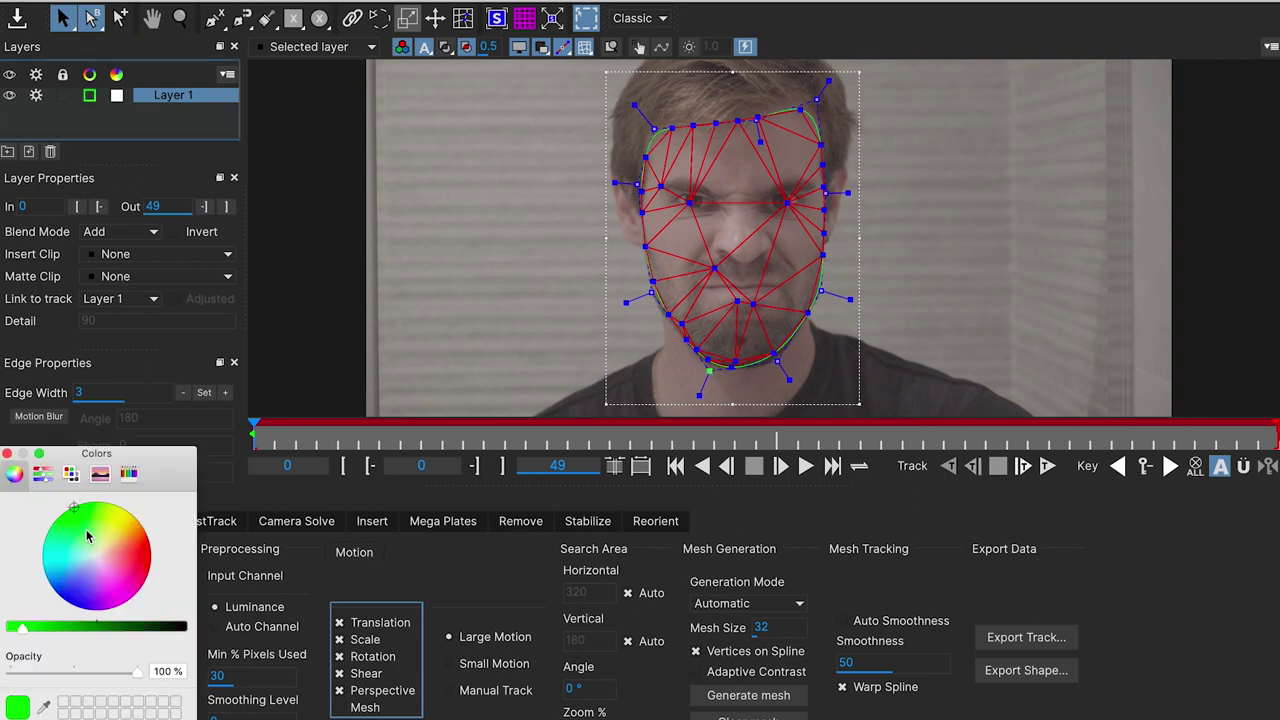
click(611, 399)
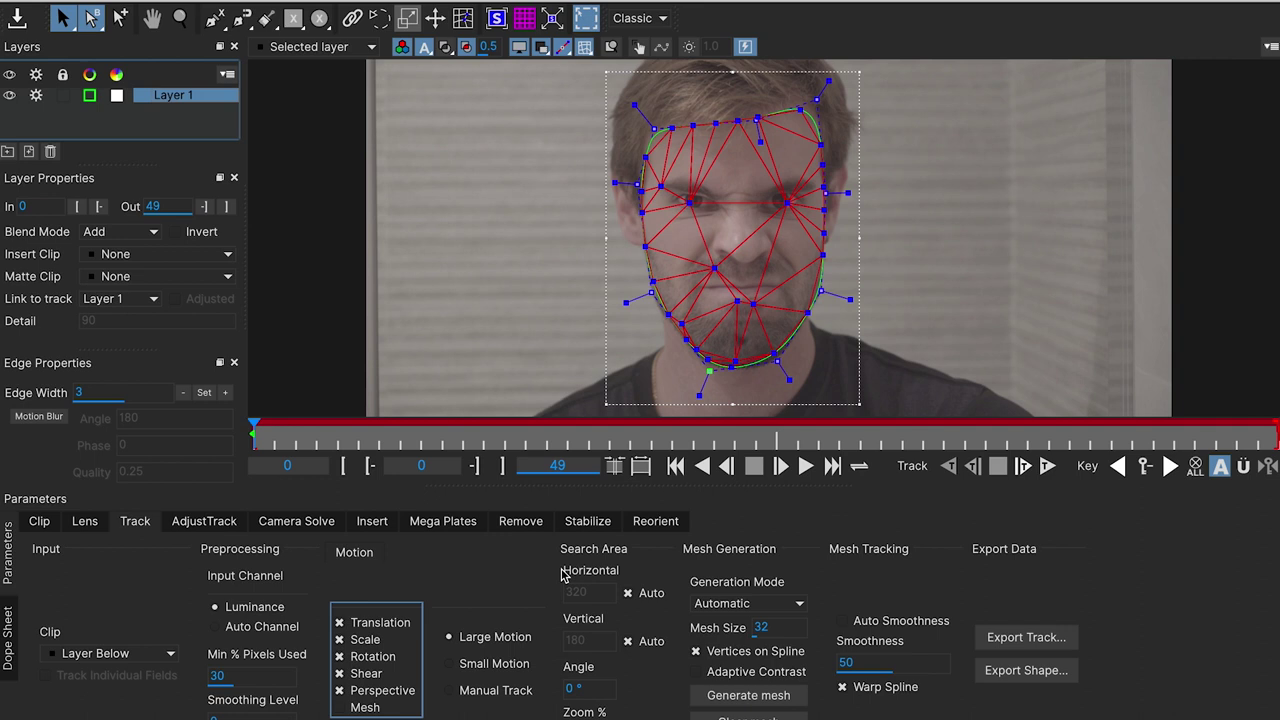
Step: Turn on adaptive contrast and regenerate the face mesh at mesh size 23
click(697, 674)
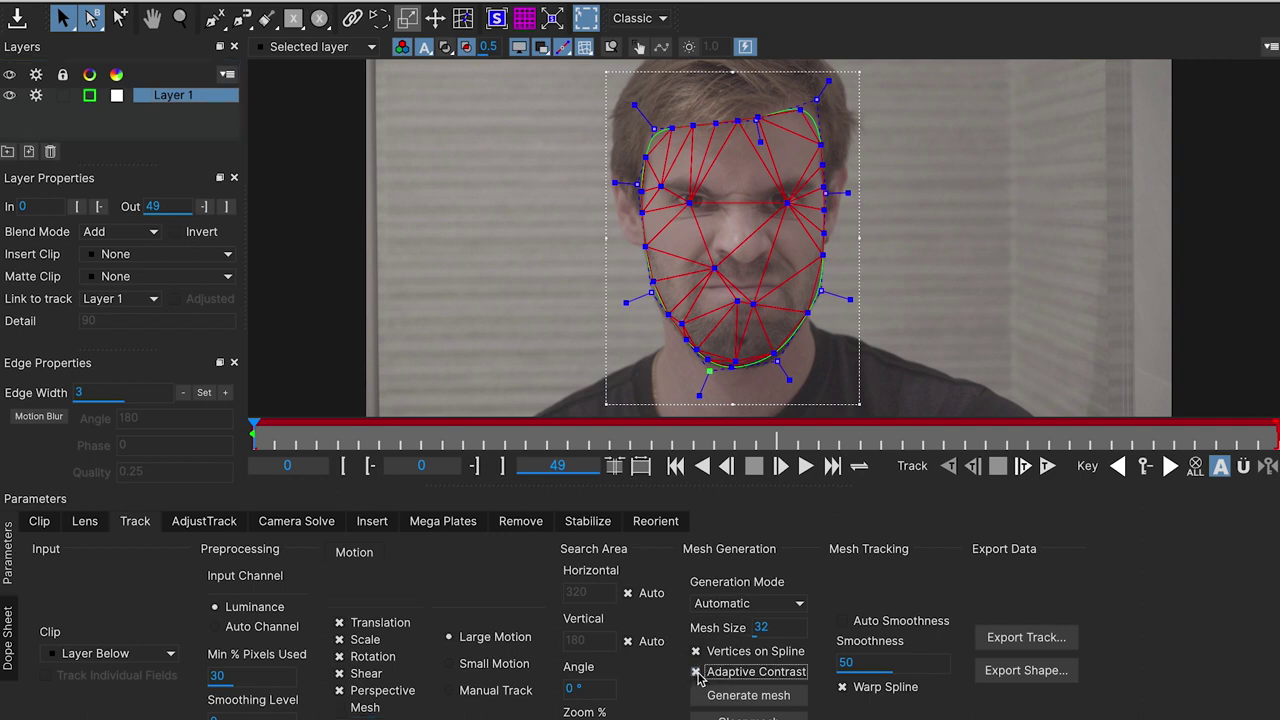
click(746, 697)
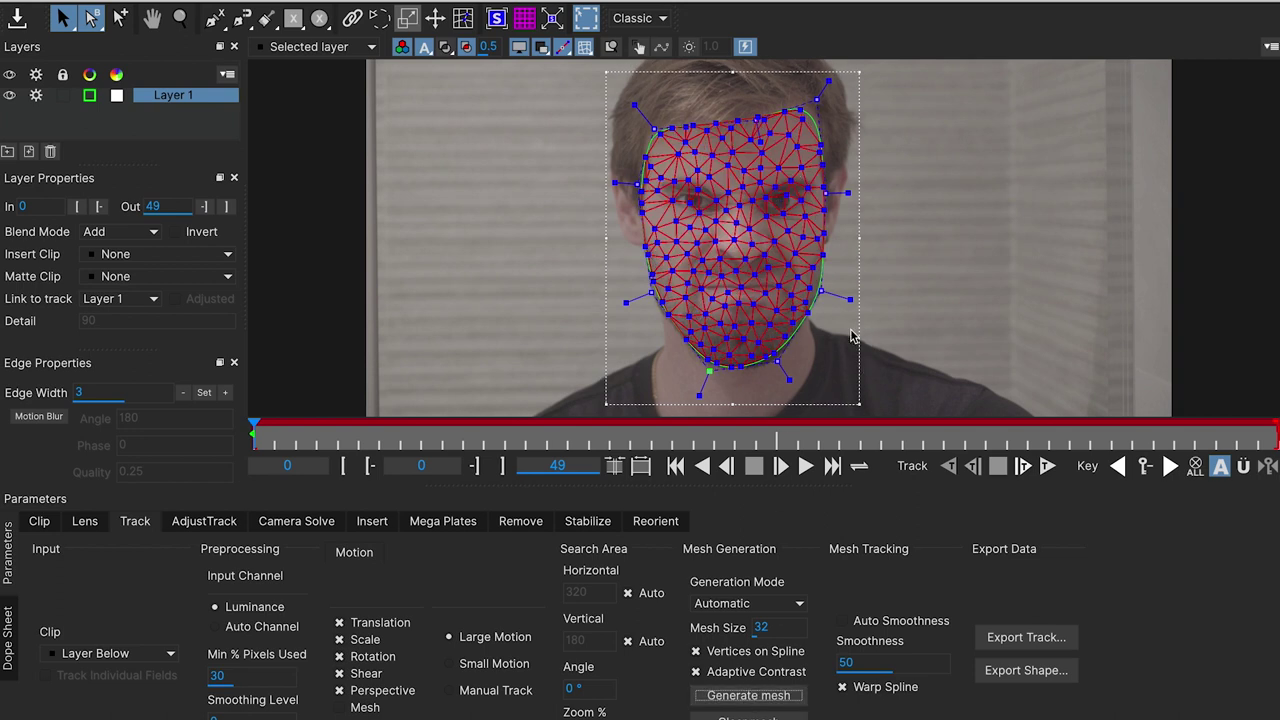
click(779, 628)
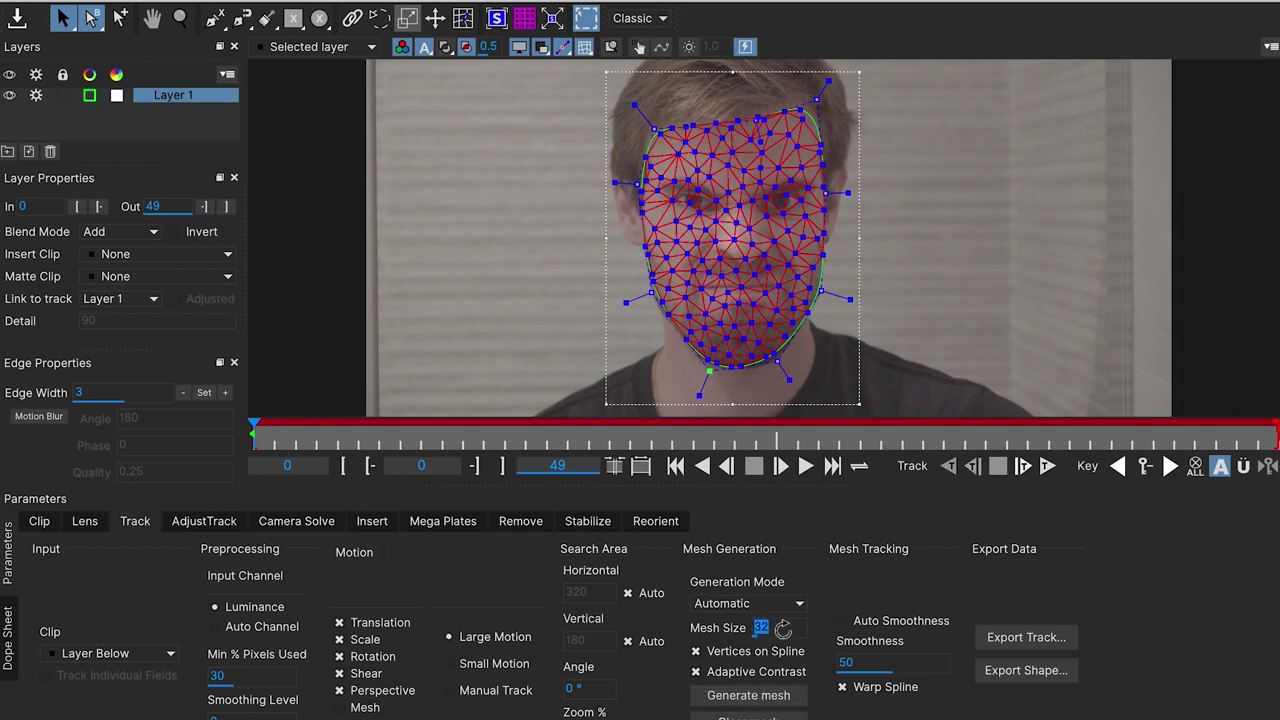
text(23)
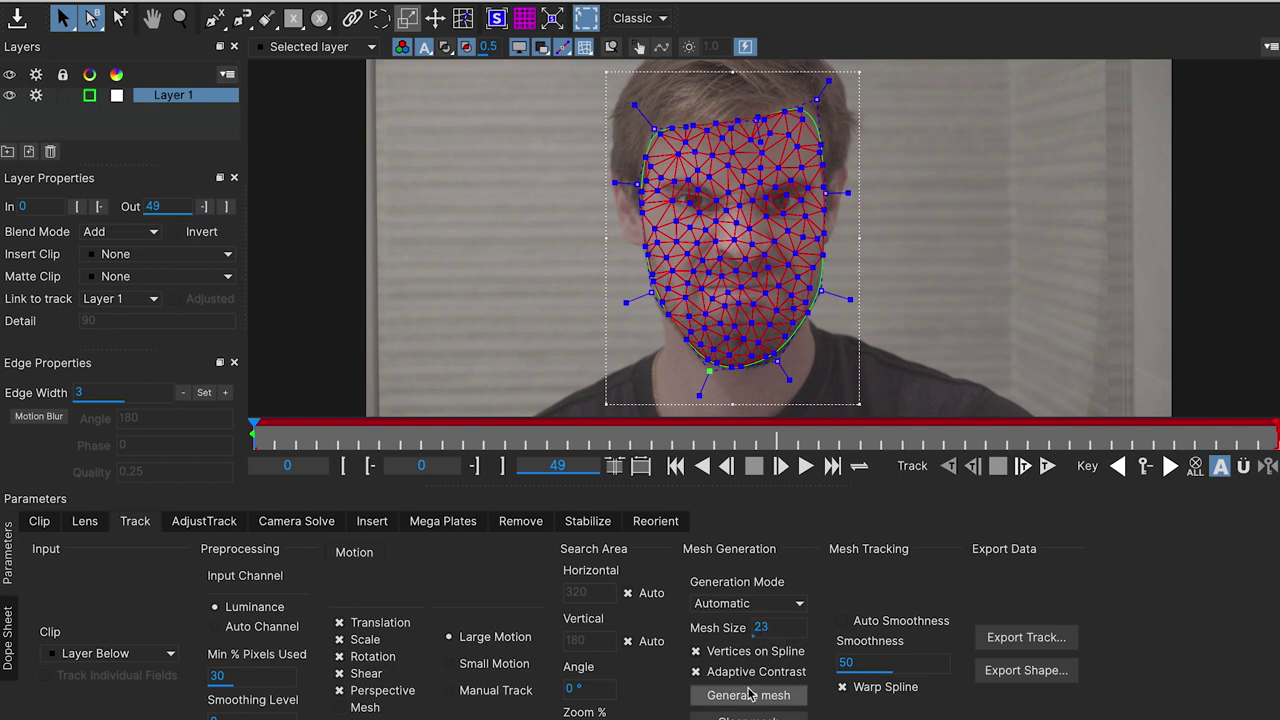
click(748, 695)
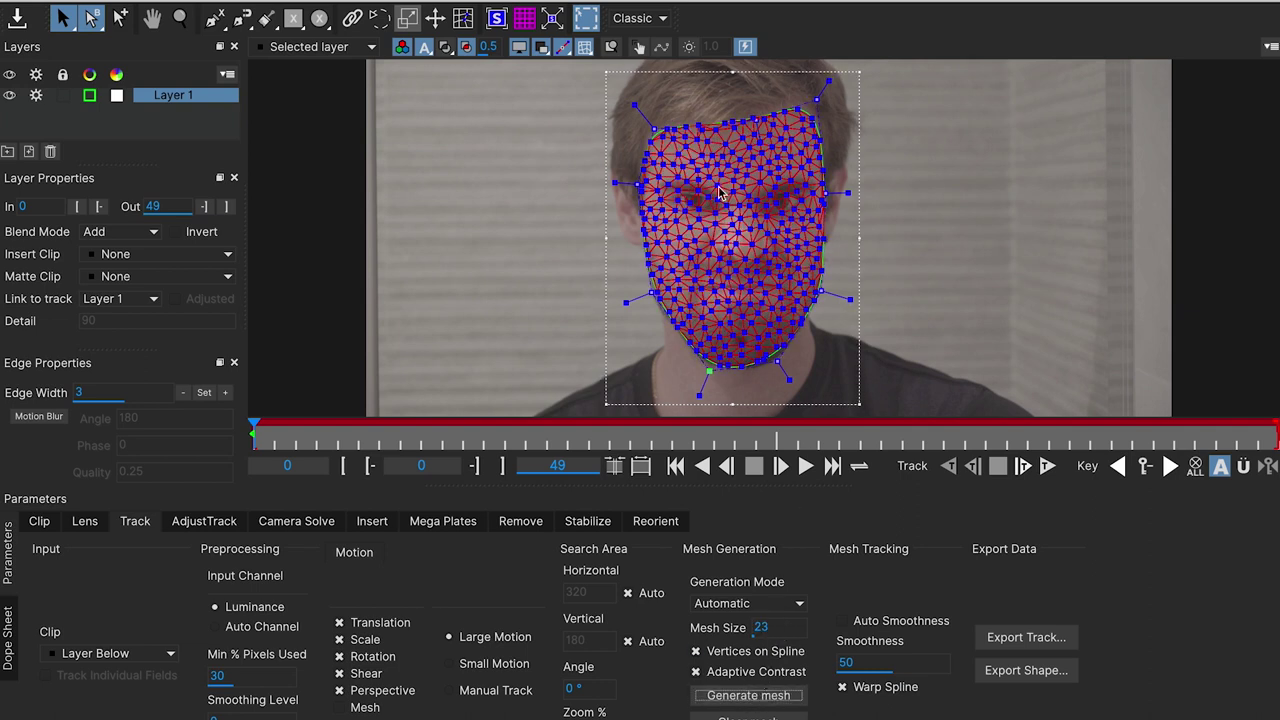
Step: Set Generation Mode to Uniform and regenerate the mesh as a grid
click(735, 600)
click(733, 634)
click(745, 695)
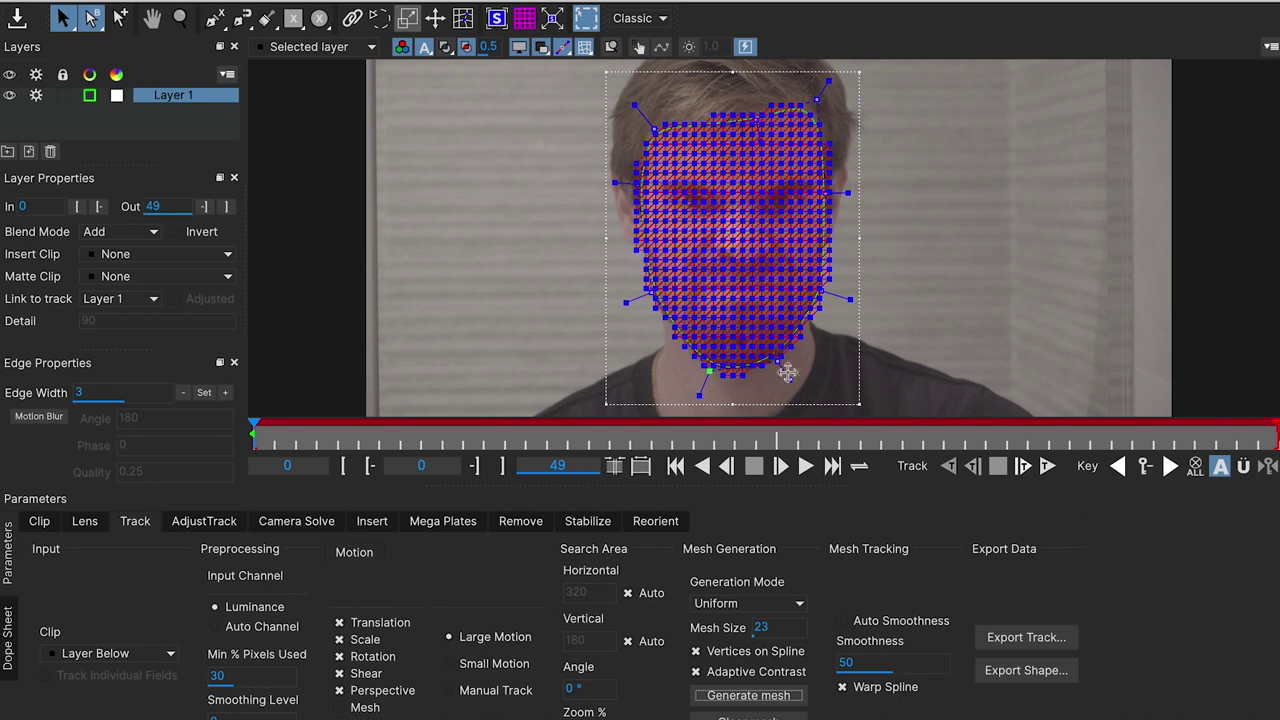
Step: Try the mesh with Vertices on Spline off, then turn it back on
click(737, 652)
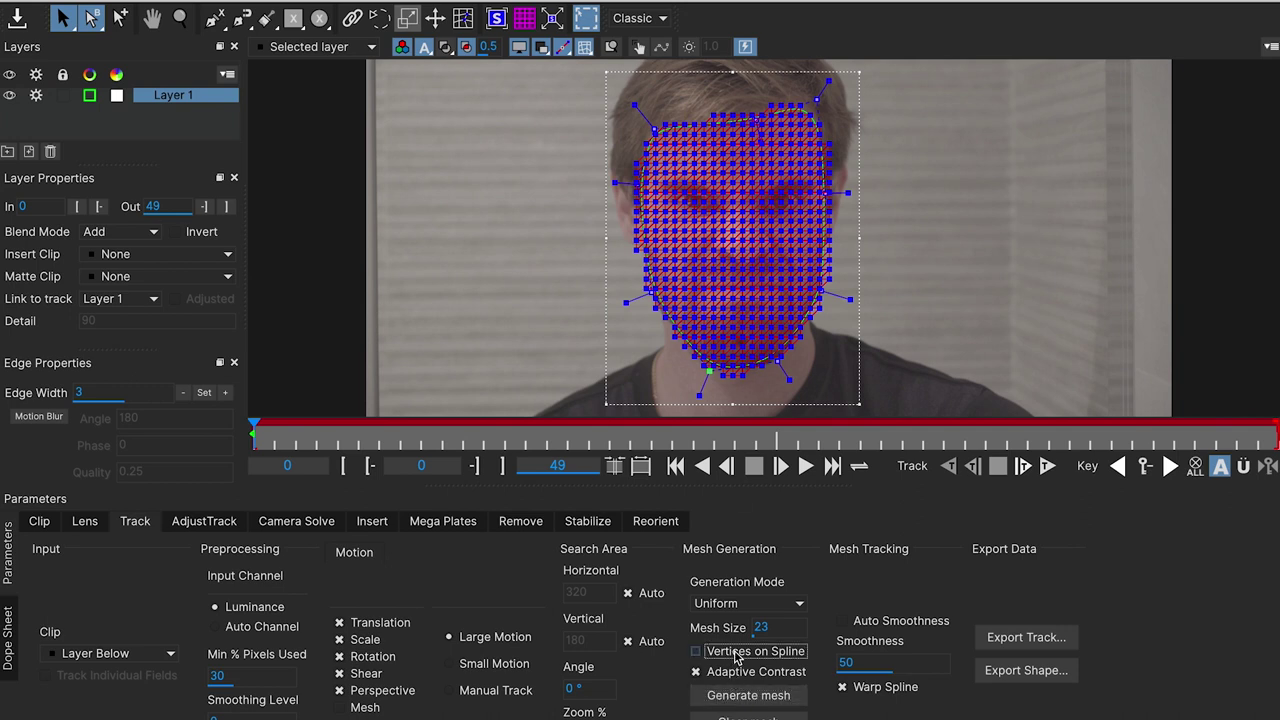
click(736, 695)
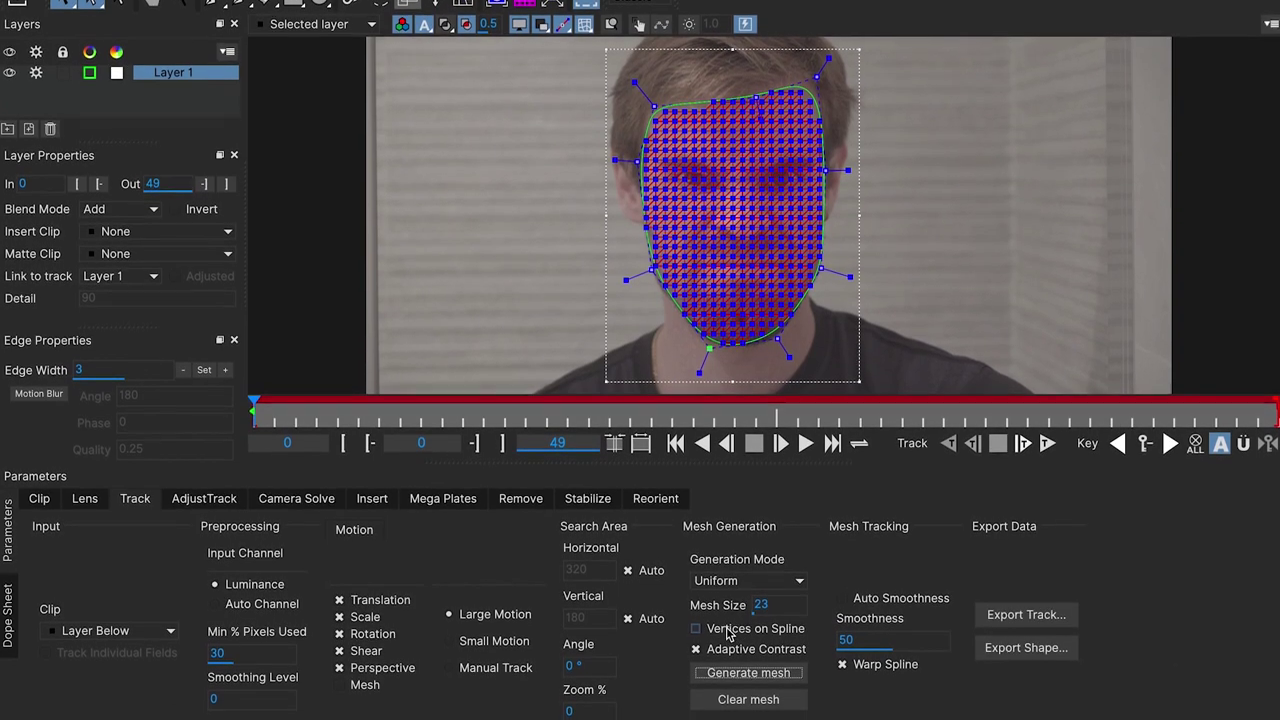
click(697, 632)
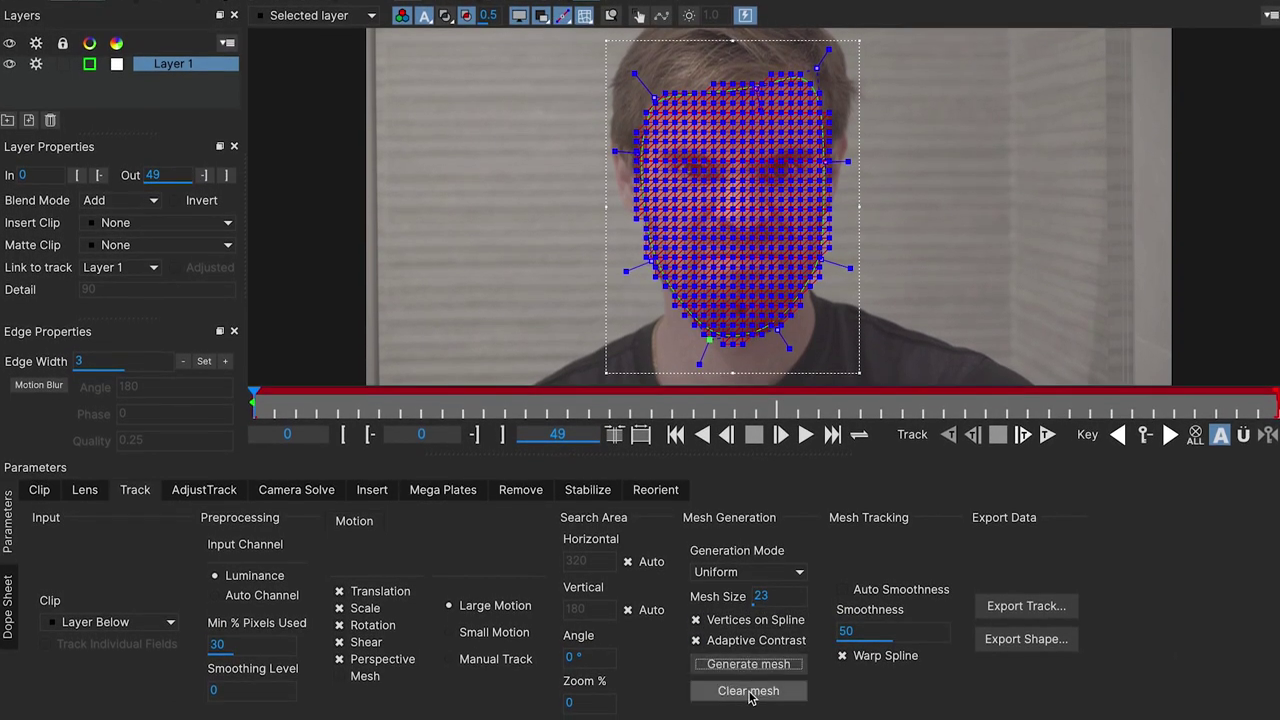
Step: Clear the face mesh and regenerate it at mesh size 32
click(748, 689)
click(753, 668)
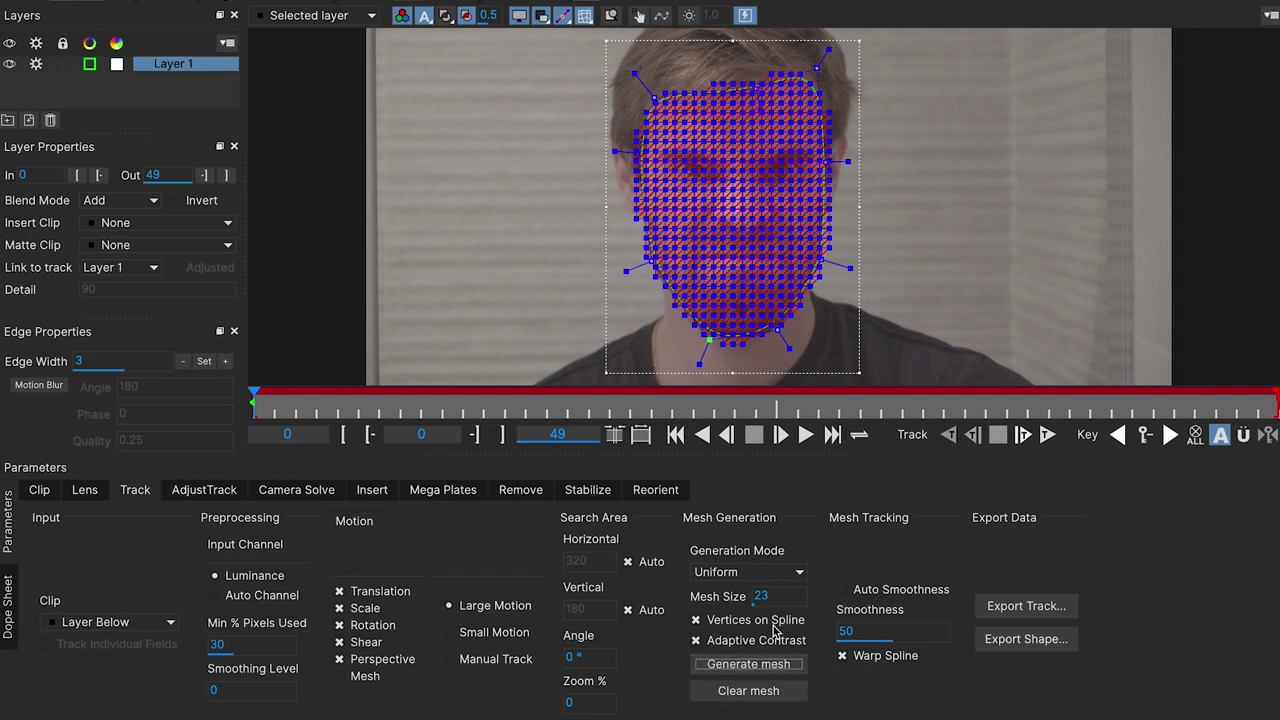
text(32)
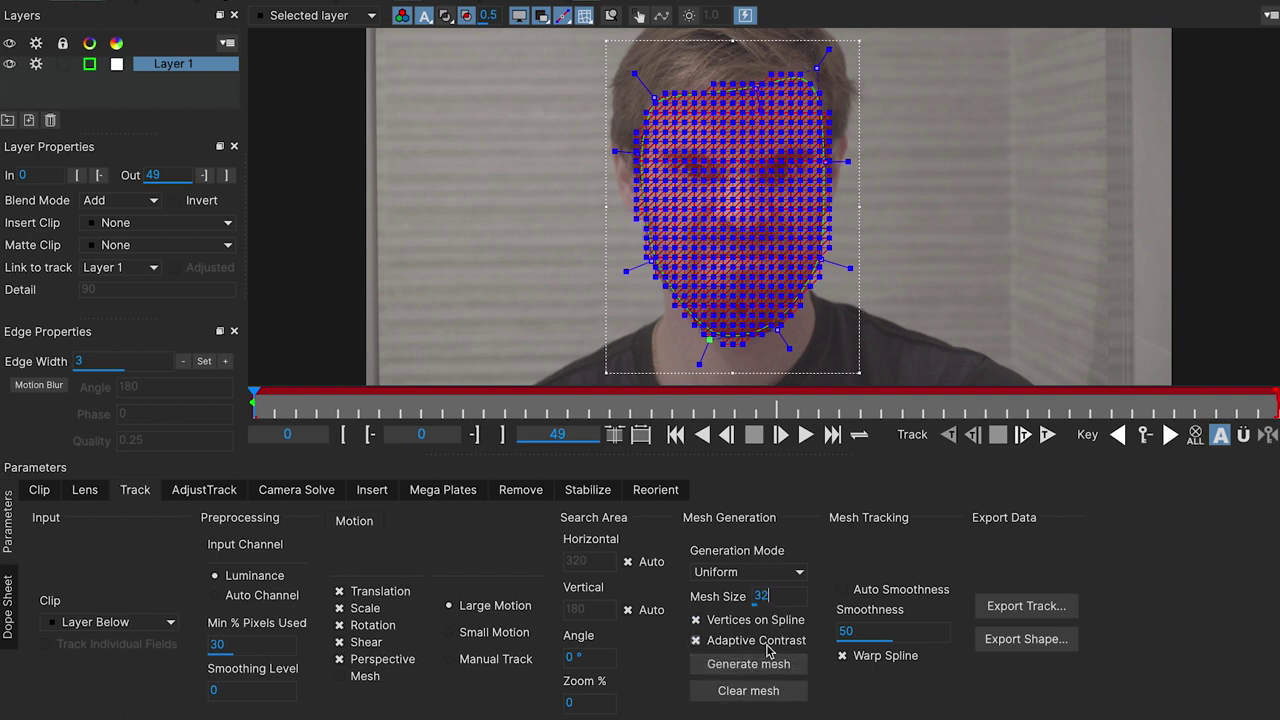
click(755, 665)
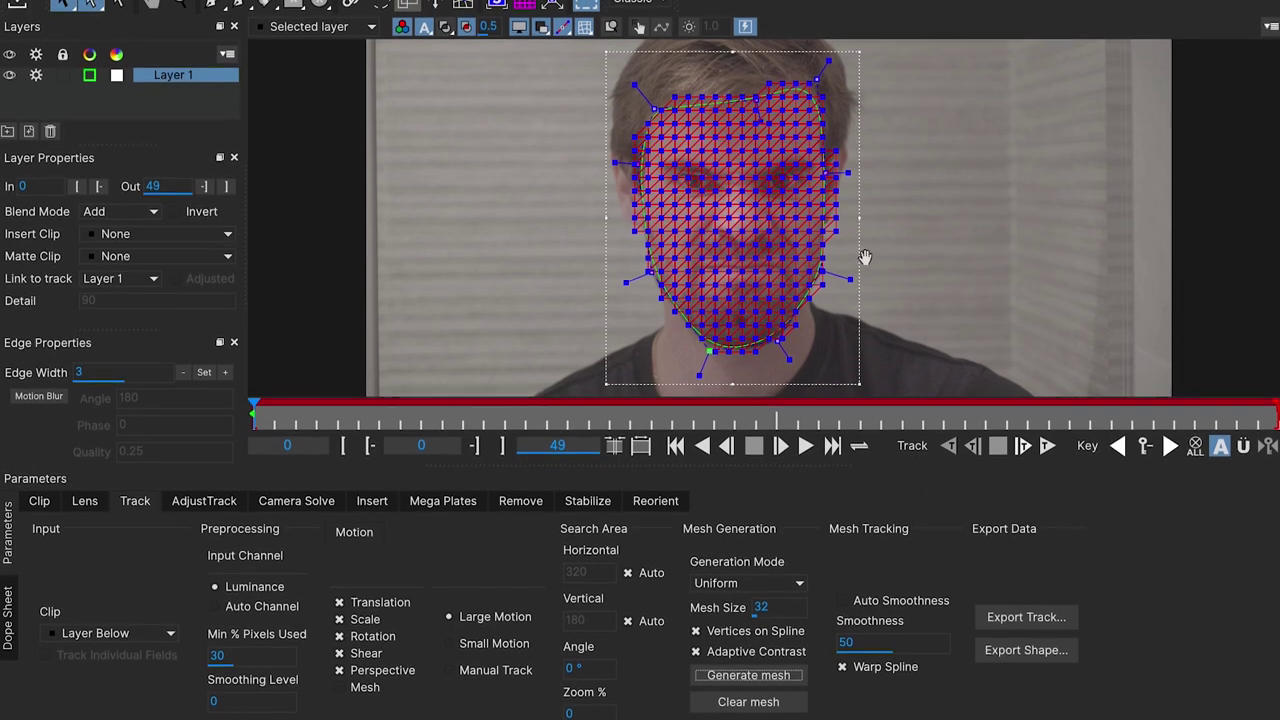
drag(863, 263, 830, 247)
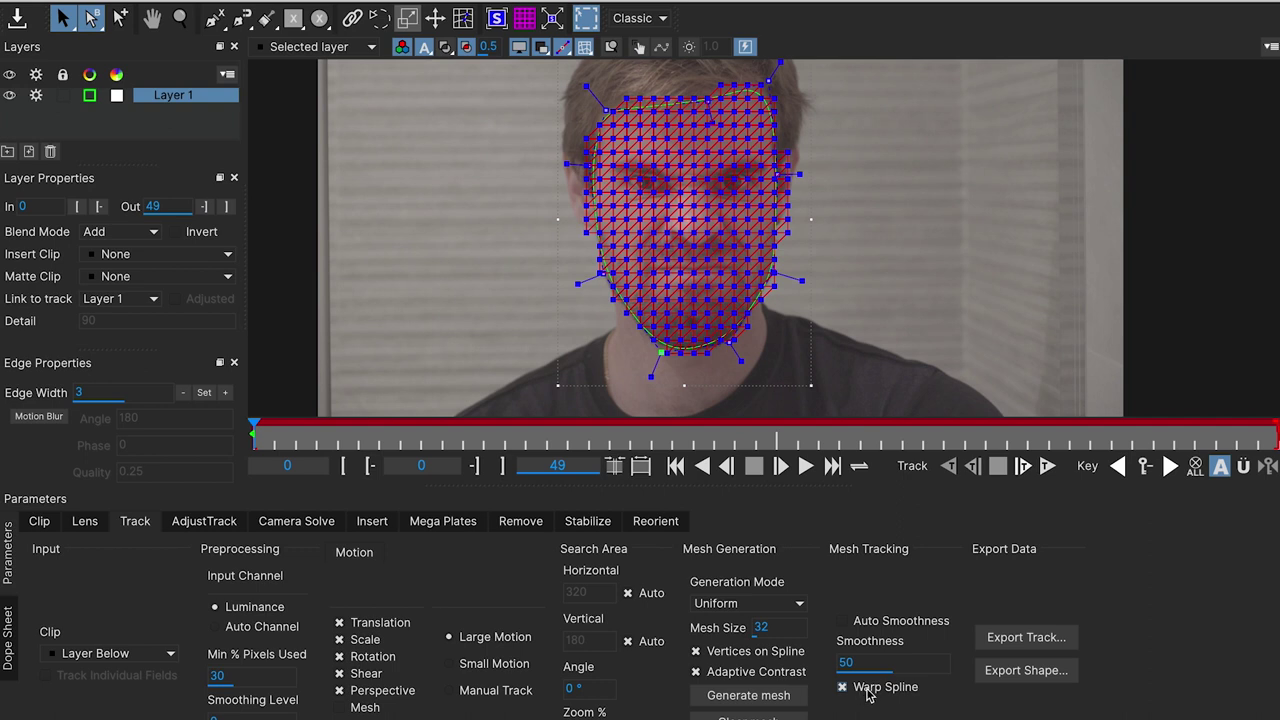
click(606, 105)
Step: Enable Auto Smoothness and Mesh motion, return to frame 0, and track the face forward
click(843, 621)
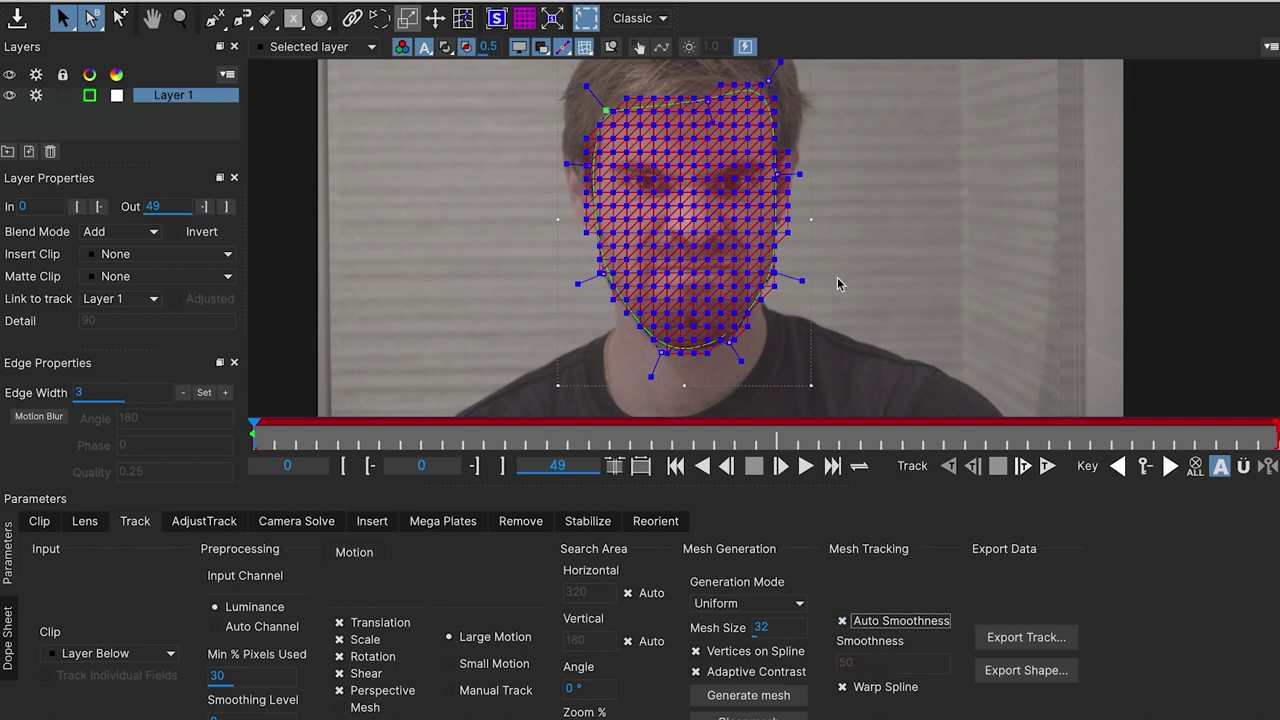
drag(724, 237, 687, 237)
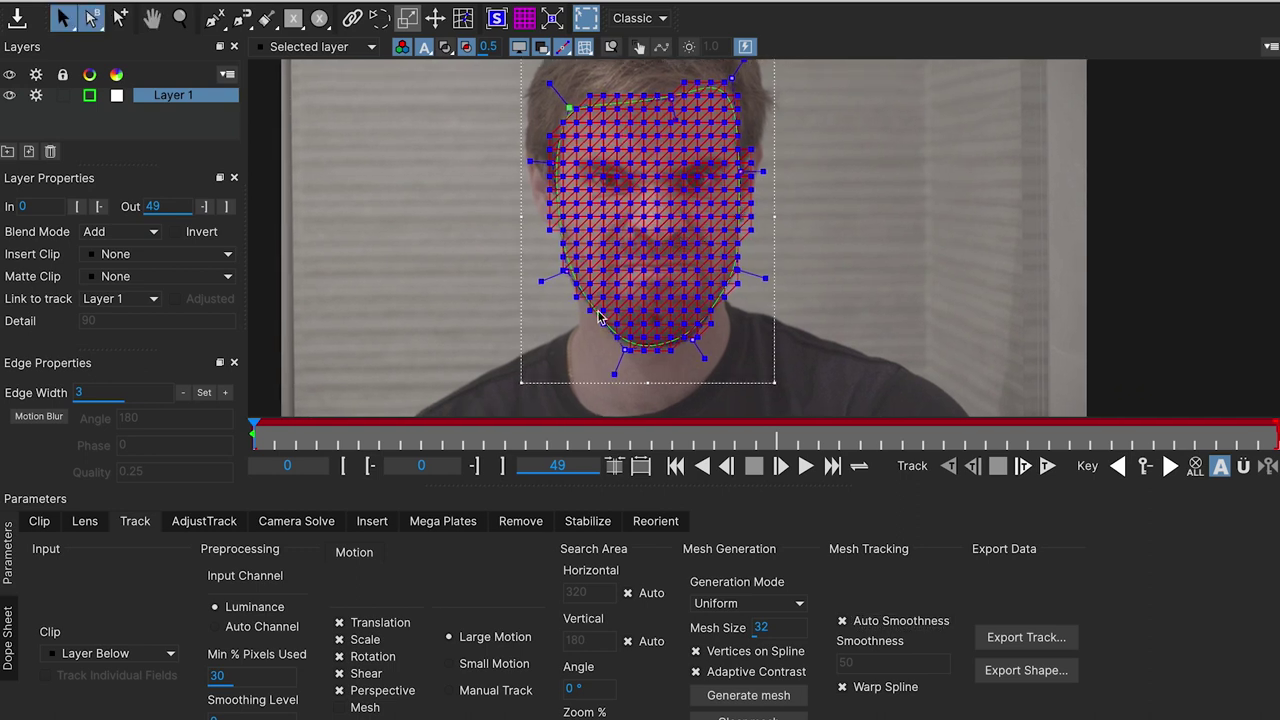
click(1048, 467)
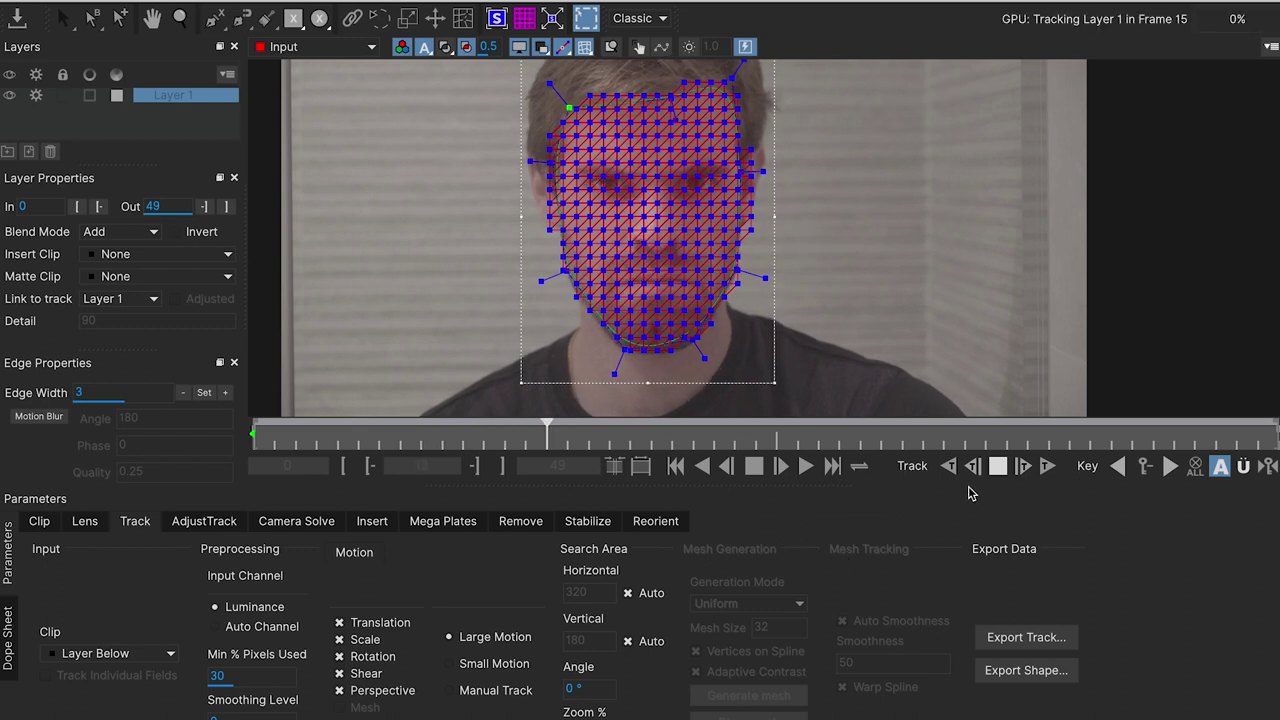
click(352, 708)
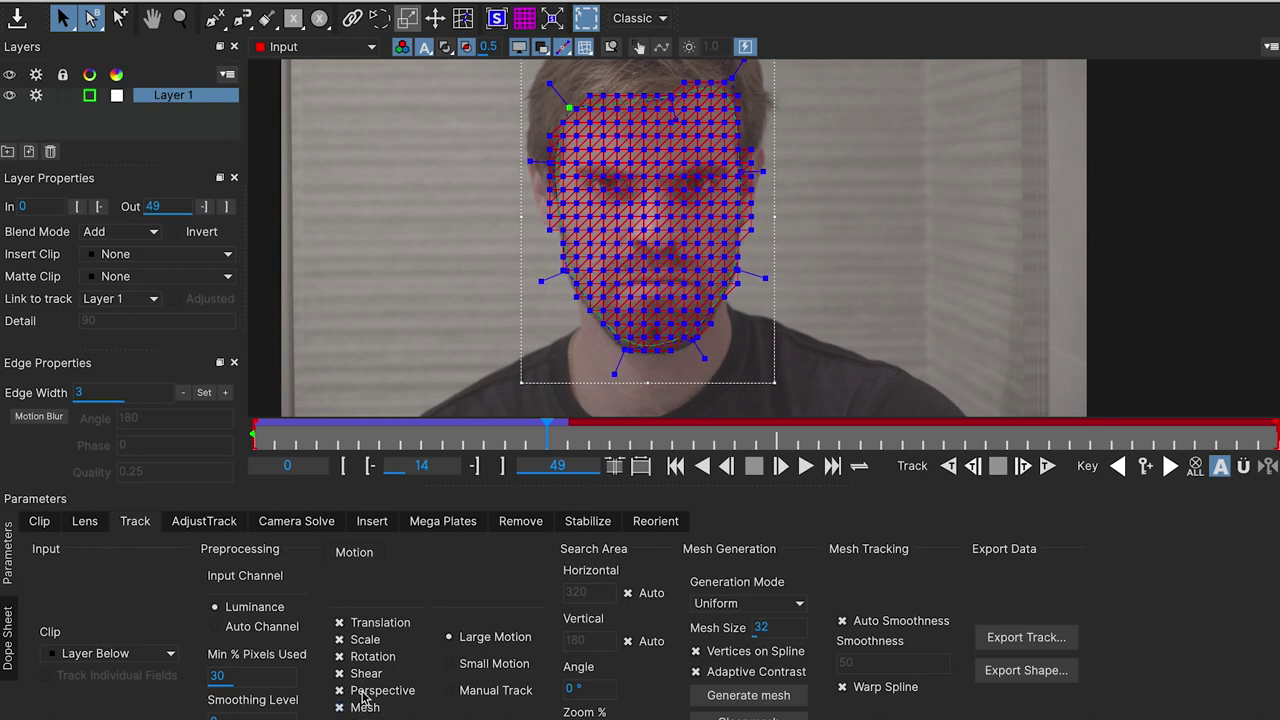
click(256, 428)
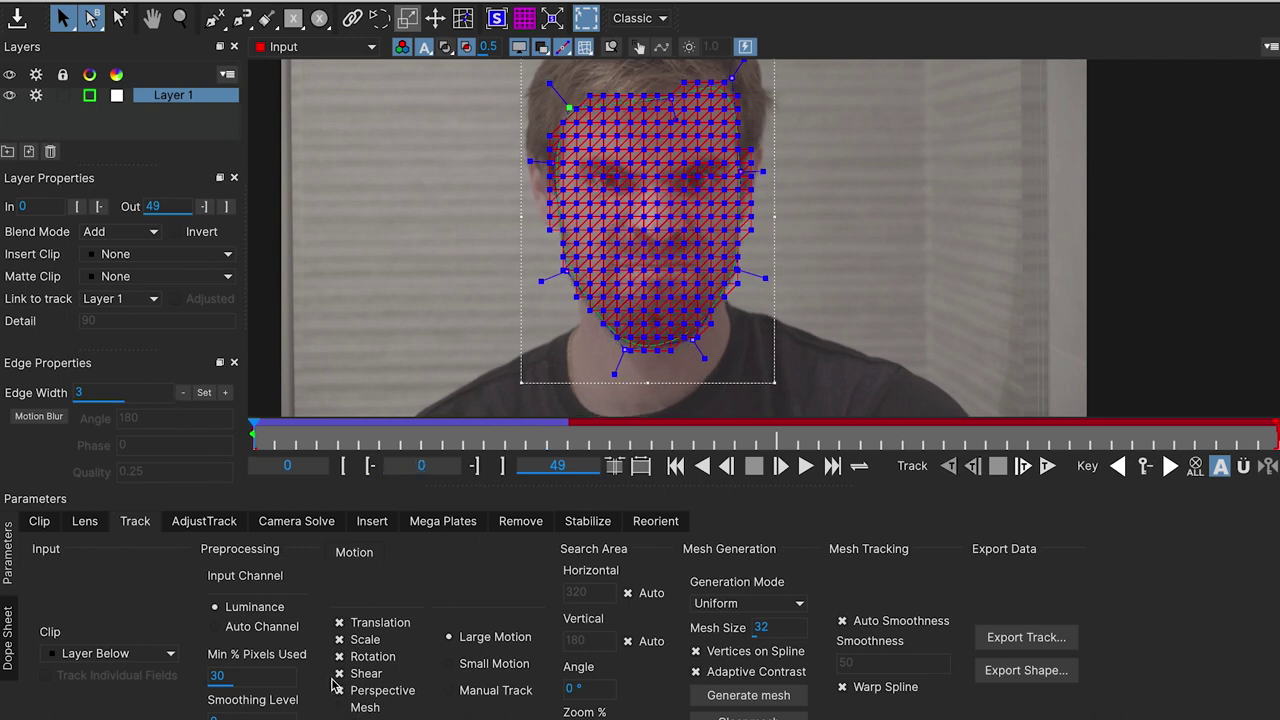
click(1047, 466)
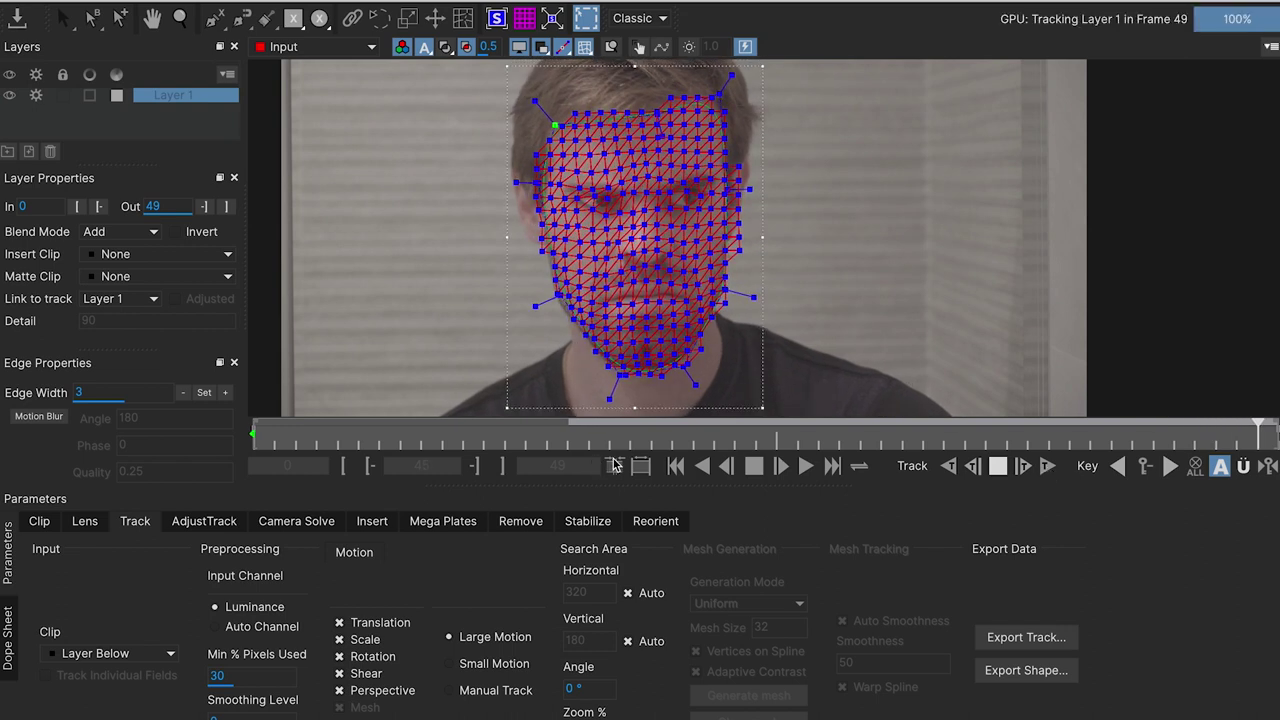
mouse_move(776, 440)
mouse_down()
mouse_move(495, 435)
mouse_move(985, 423)
mouse_move(270, 422)
mouse_up()
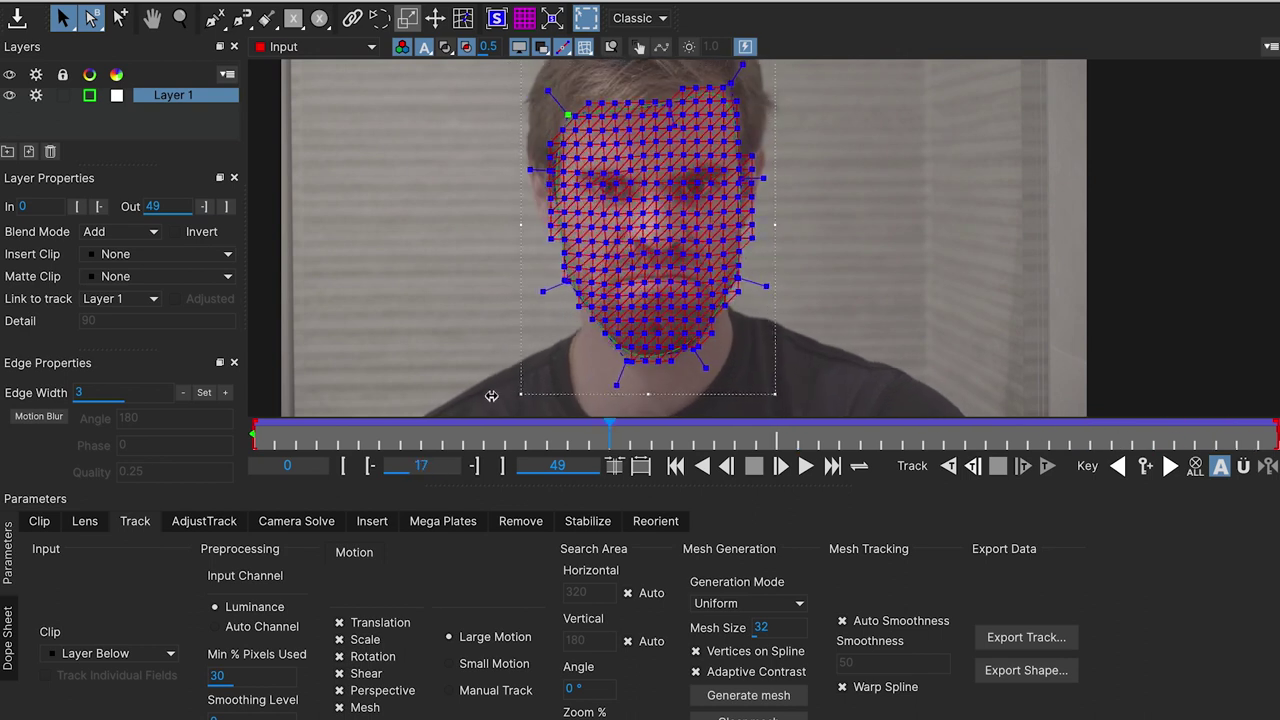
click(245, 436)
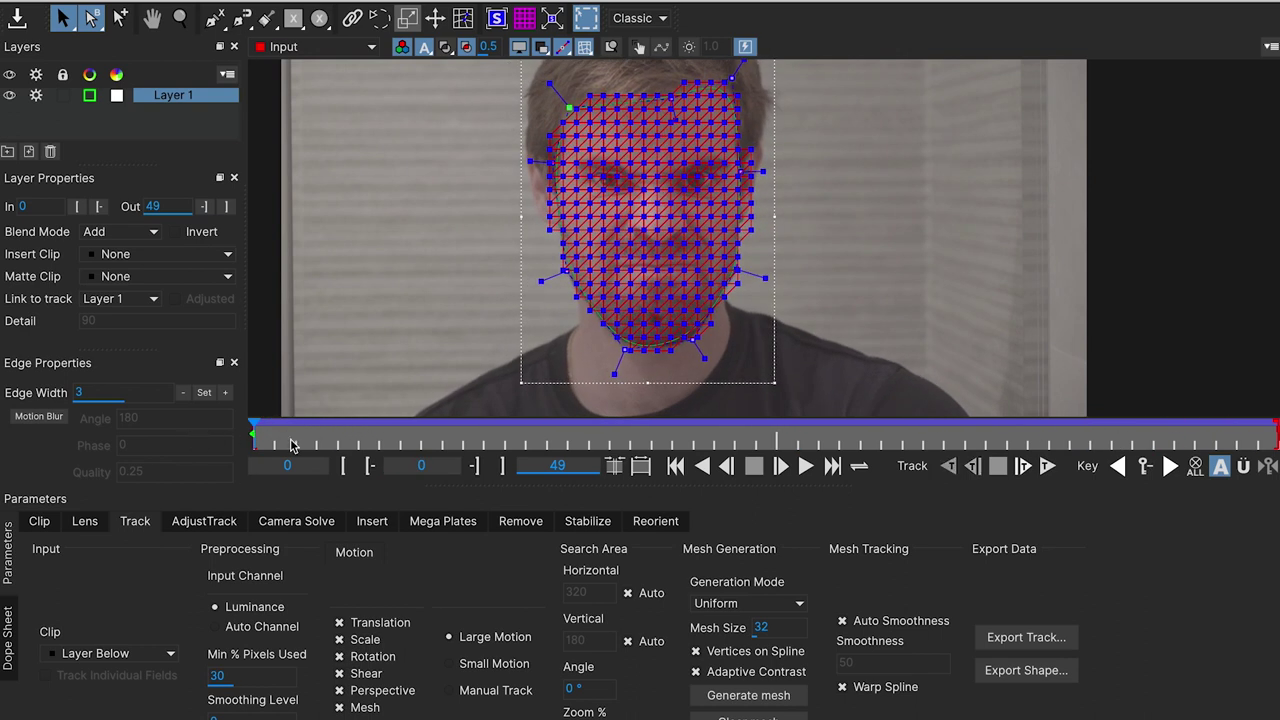
click(463, 18)
drag(525, 430, 895, 429)
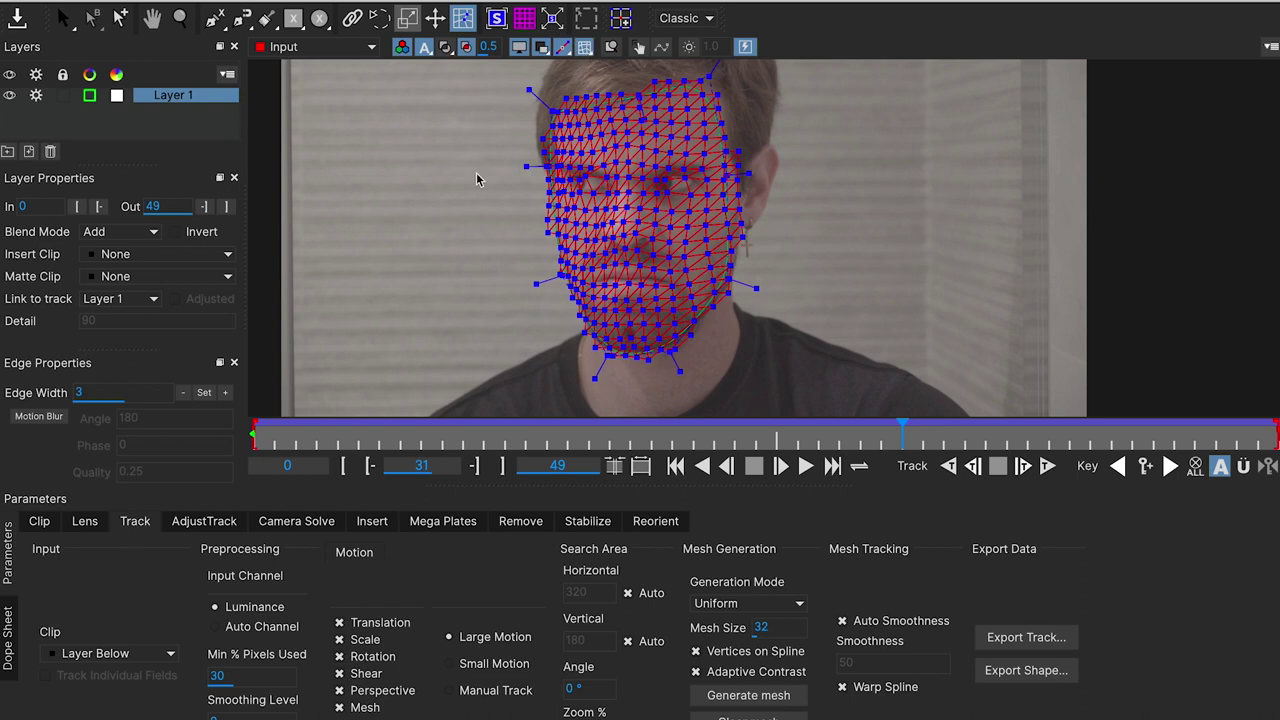
click(585, 50)
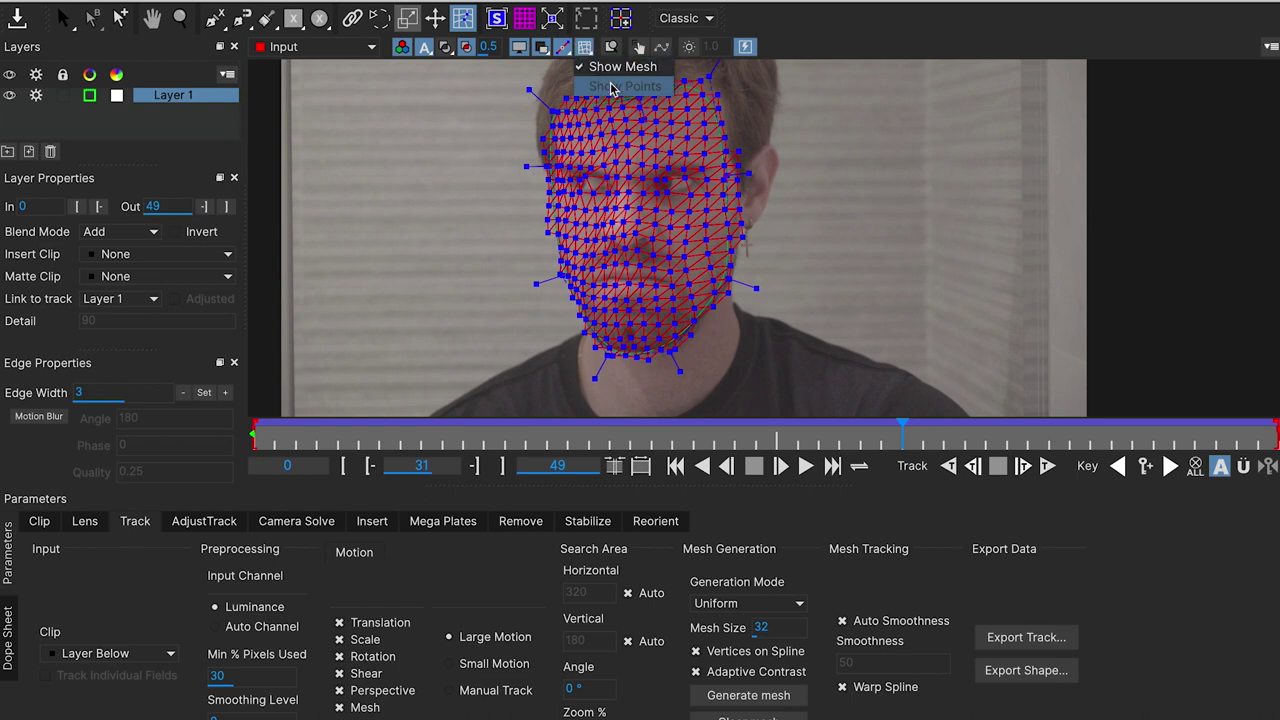
click(606, 63)
click(588, 48)
click(608, 60)
click(208, 120)
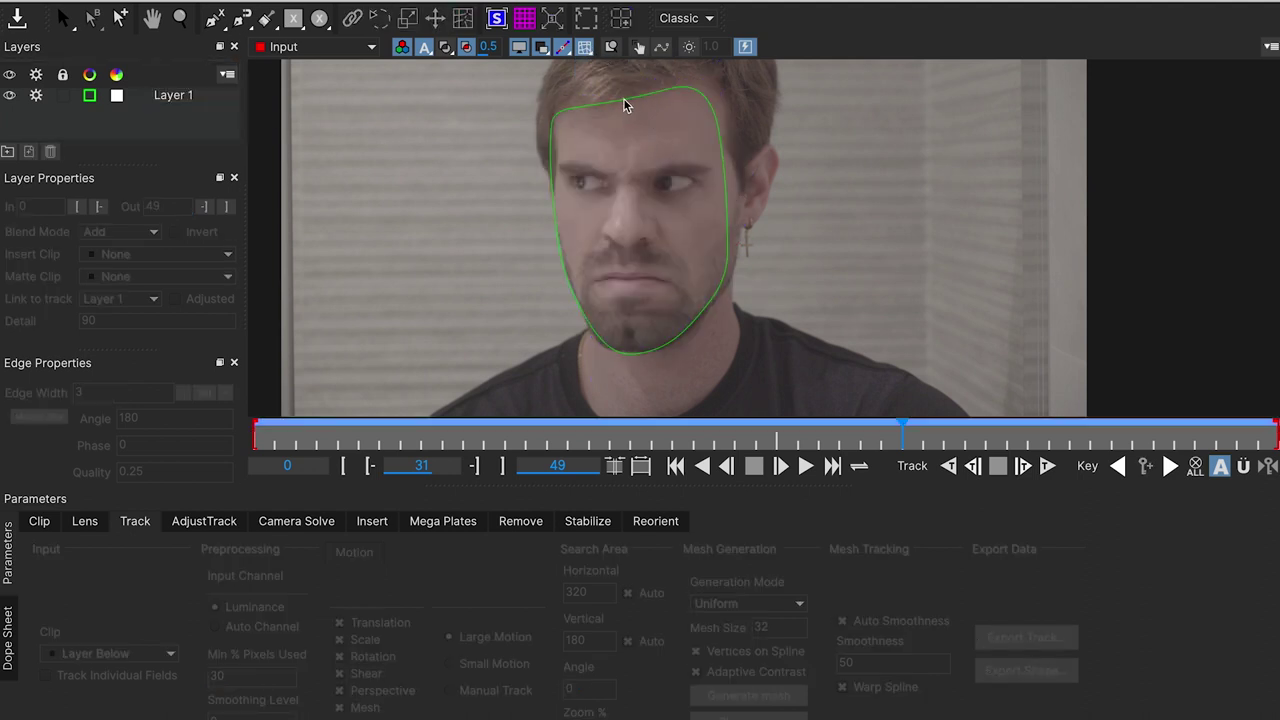
click(192, 98)
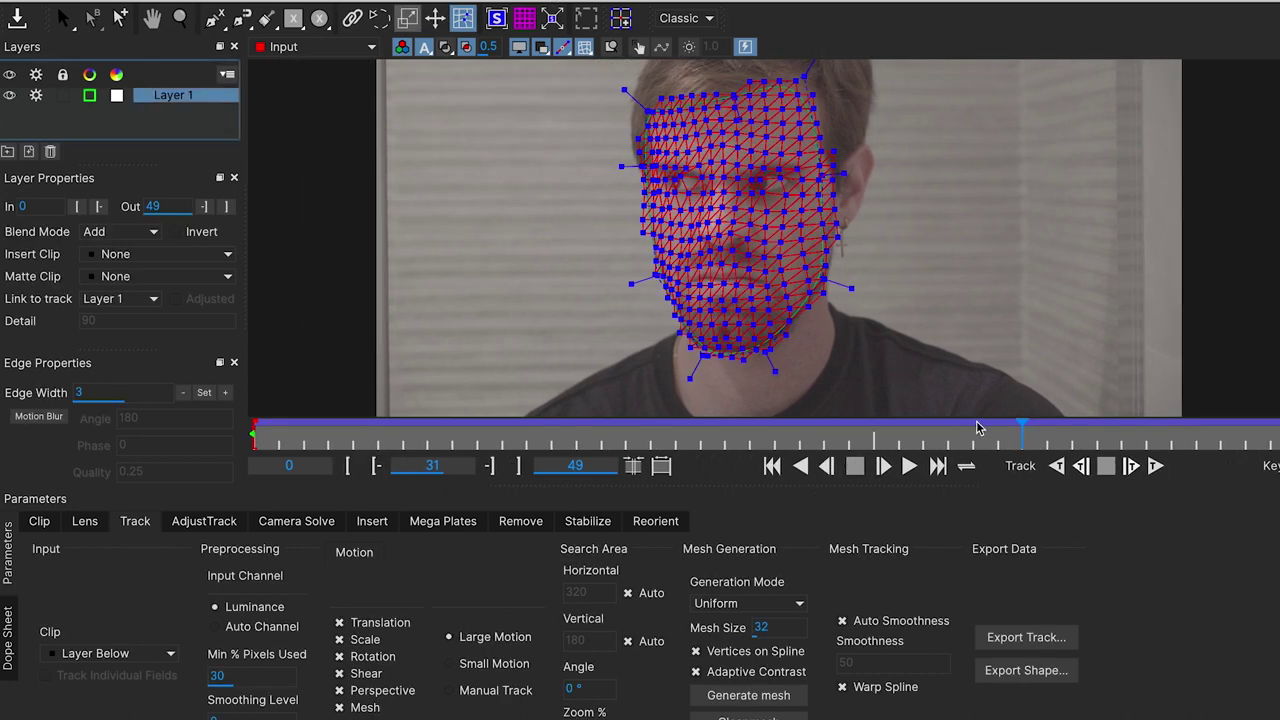
click(672, 432)
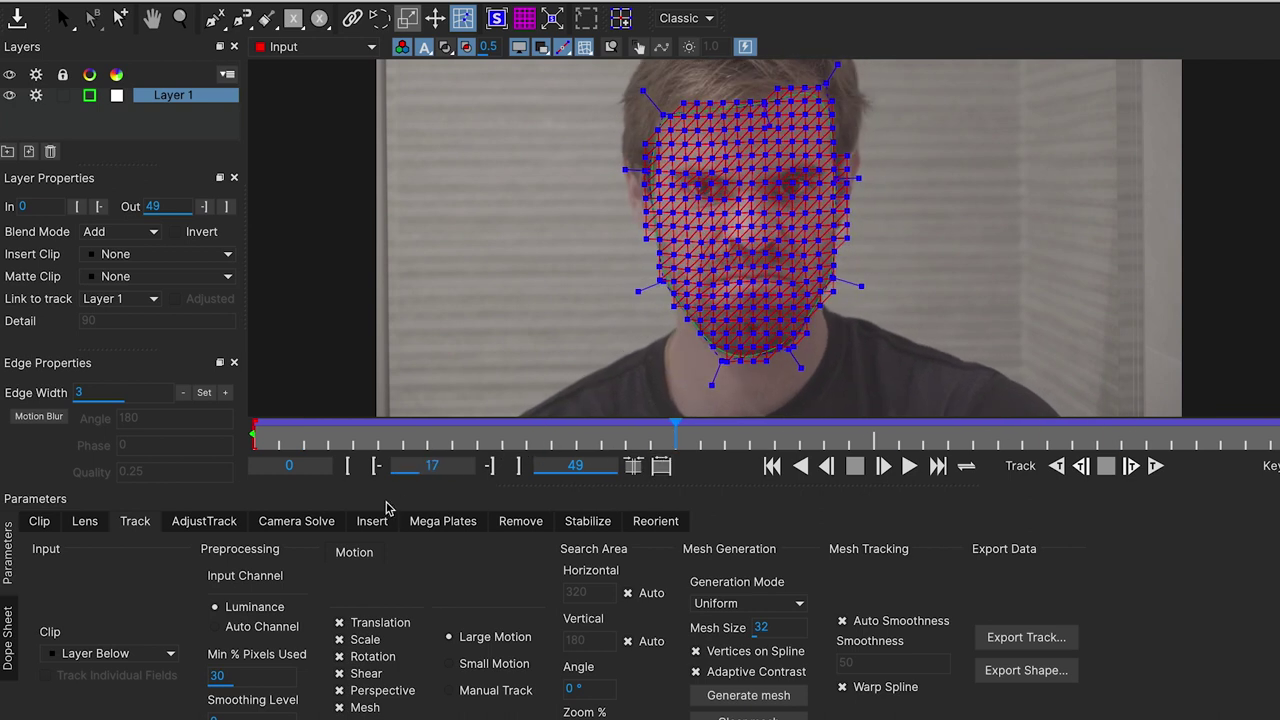
Step: Enable Mesh Warp unwarping in Stabilize and preview the unwarped face with overlays hidden
click(587, 524)
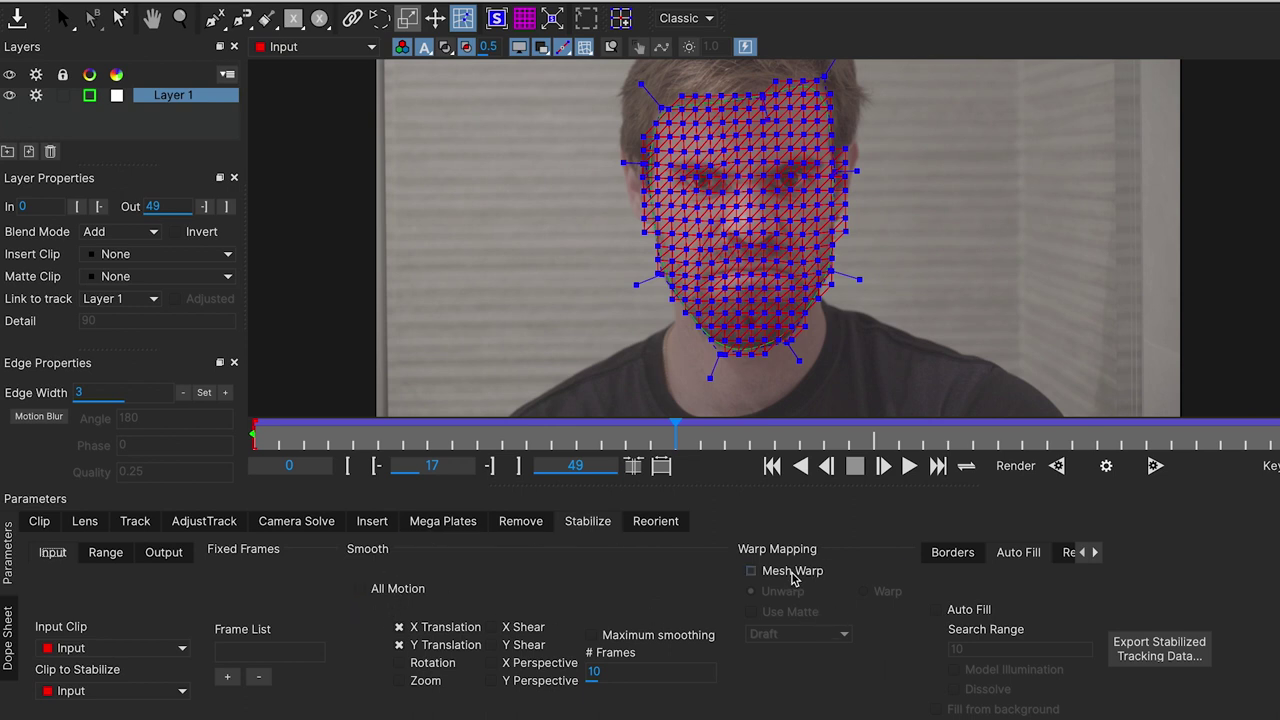
click(751, 571)
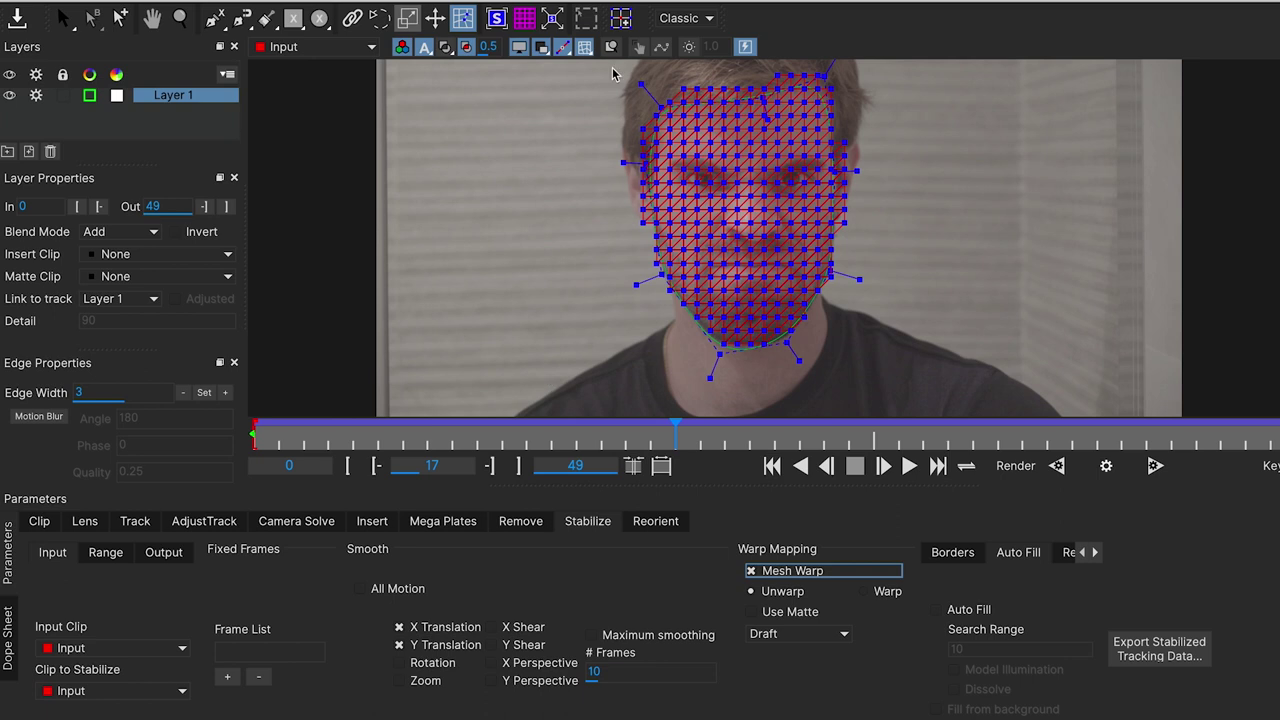
click(543, 49)
click(527, 50)
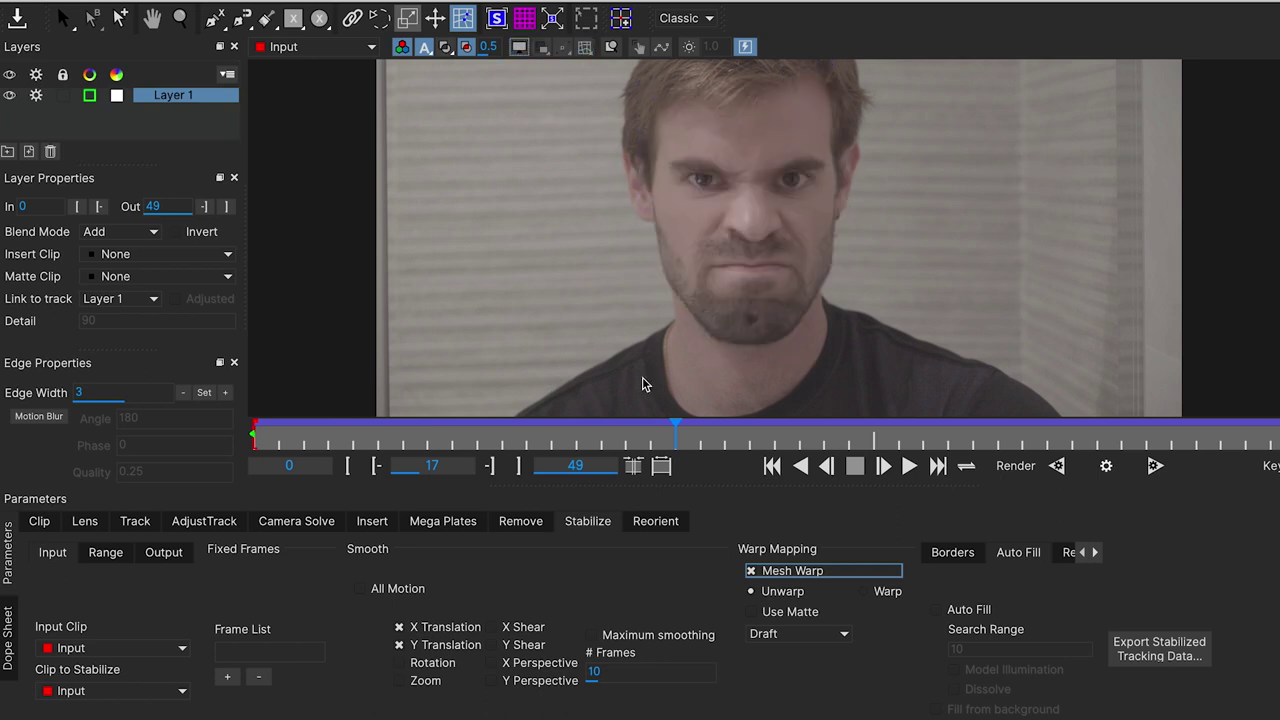
mouse_move(685, 438)
mouse_down()
mouse_move(891, 411)
mouse_move(1020, 438)
mouse_move(1154, 444)
mouse_move(724, 440)
mouse_up()
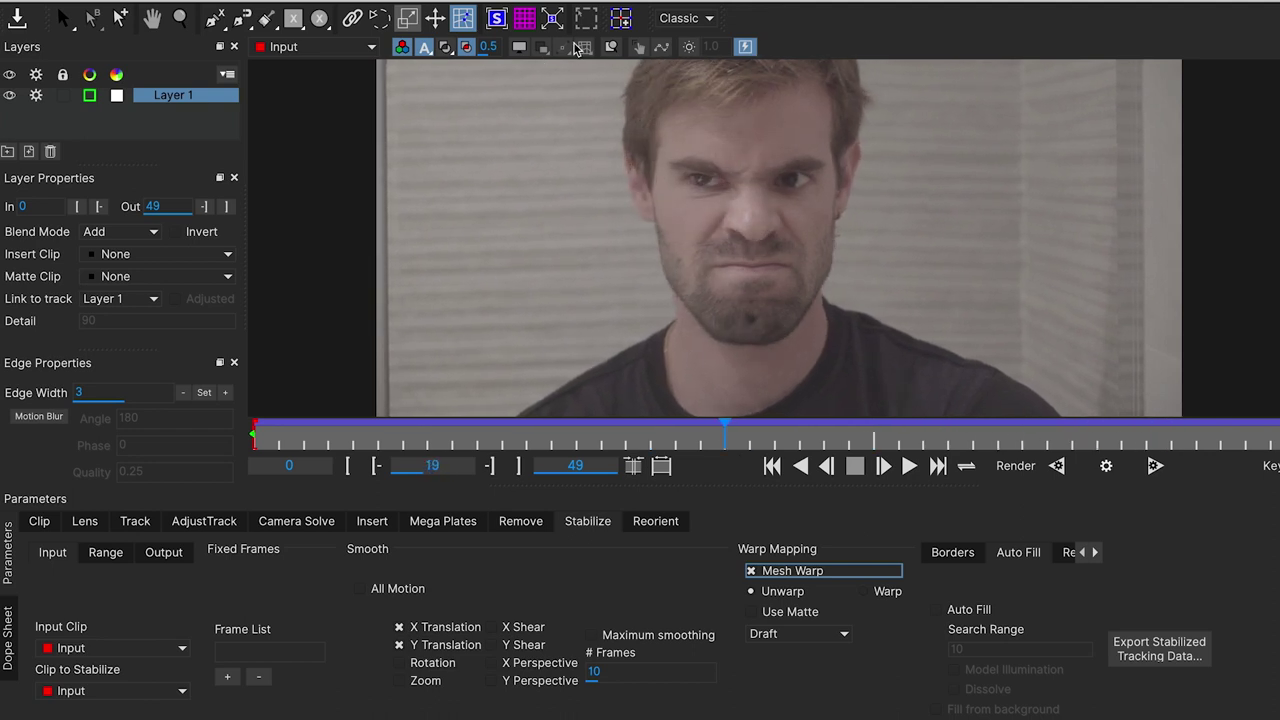
Step: Check the matte and mesh overlays, inspect frame 35, and close Mocha
click(449, 51)
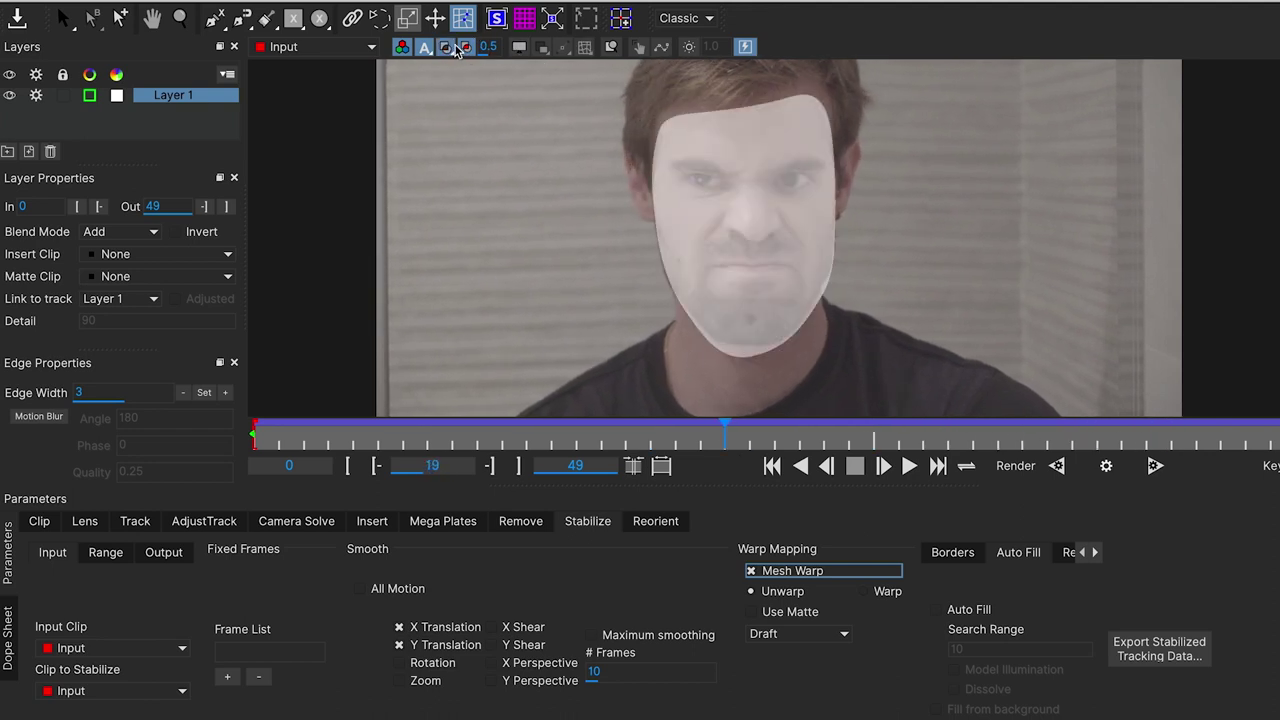
click(447, 48)
click(563, 48)
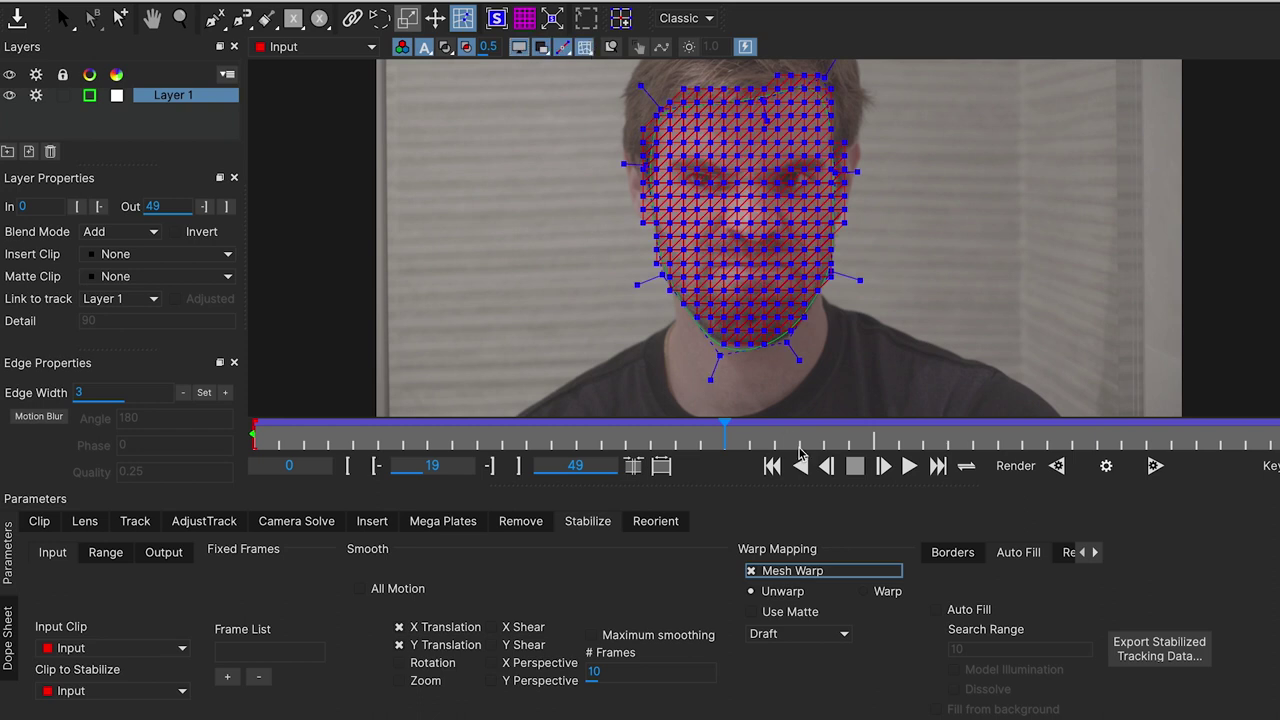
click(135, 521)
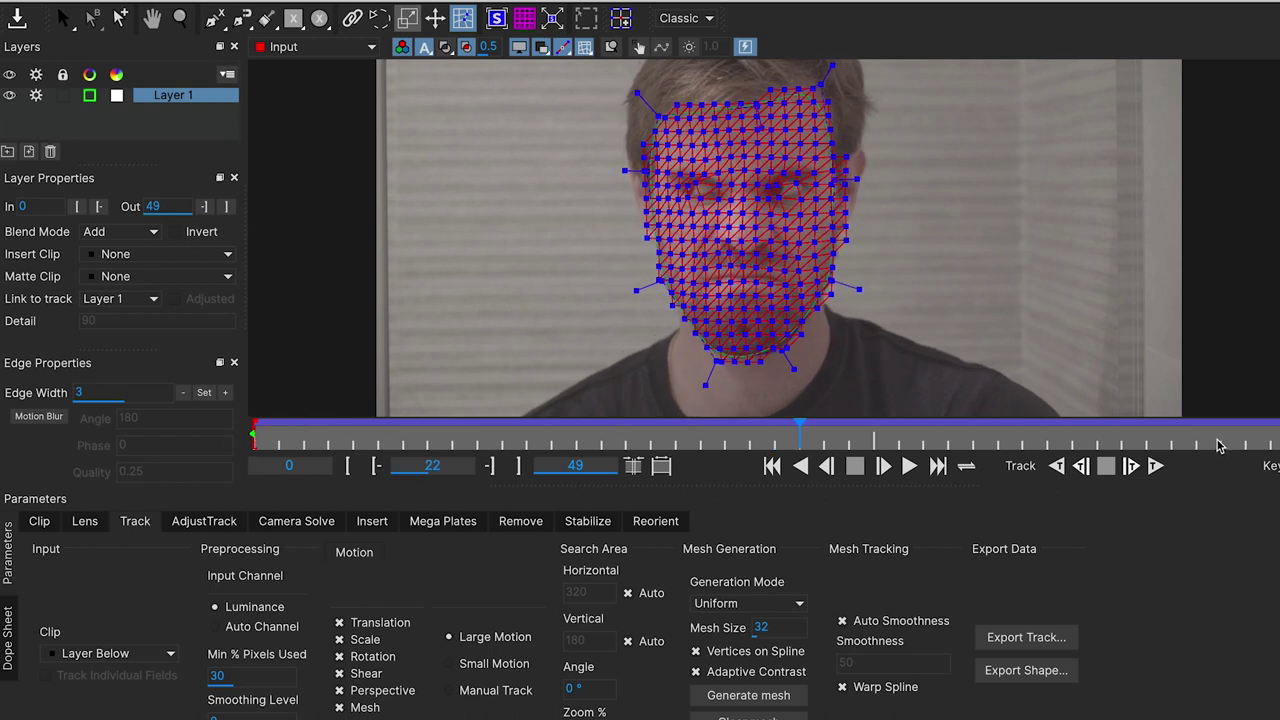
drag(1219, 445, 1113, 433)
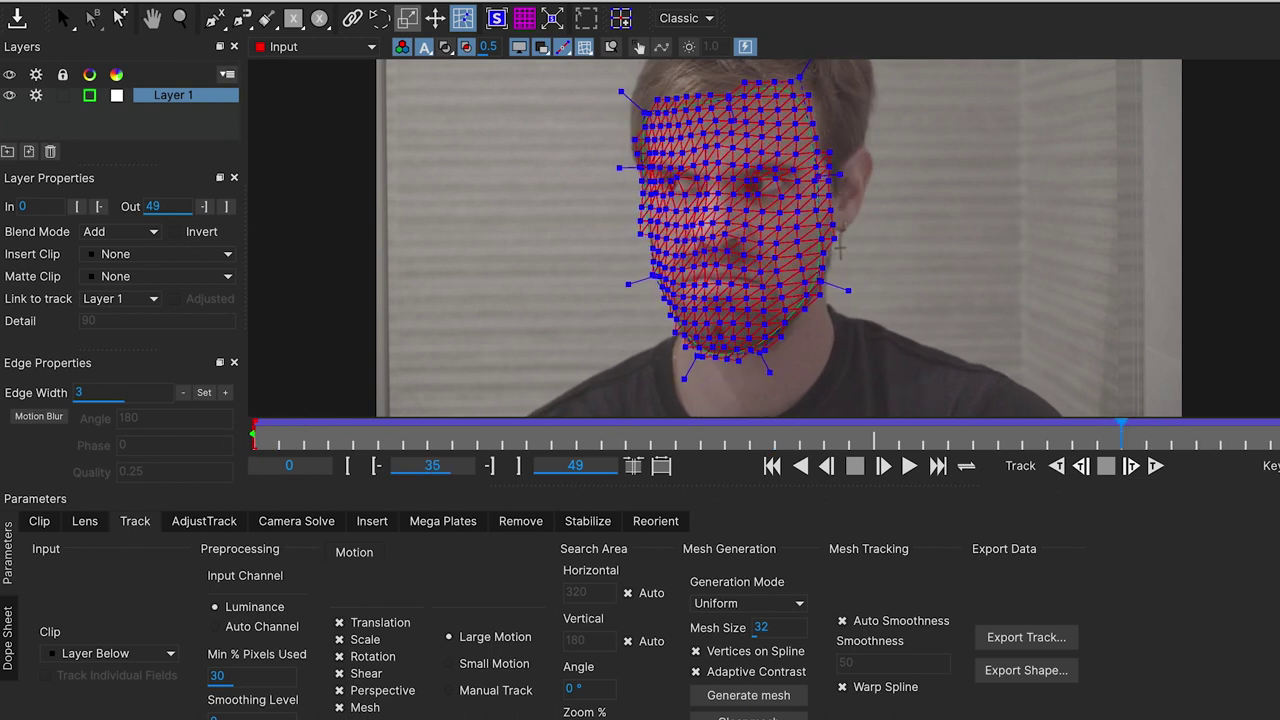
click(17, 12)
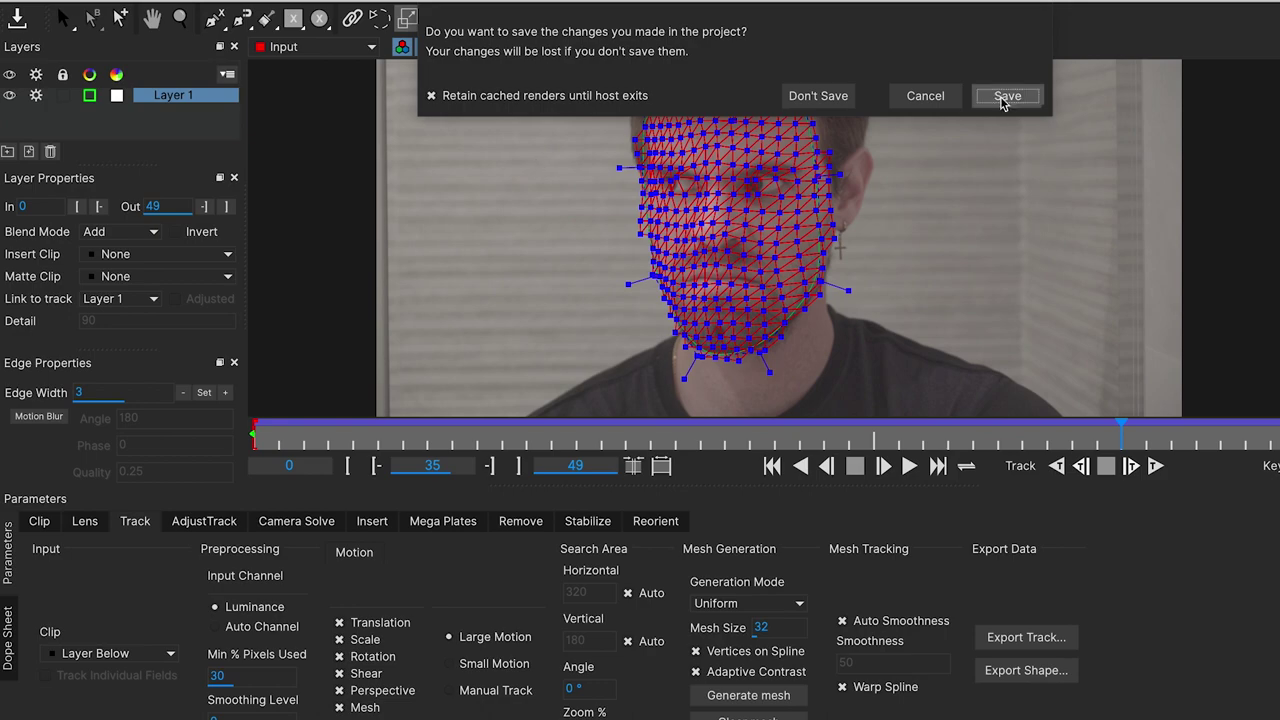
Step: Save and exit Mocha, then set Module Renders to Stabilize: Unwarp with Render on
click(1007, 96)
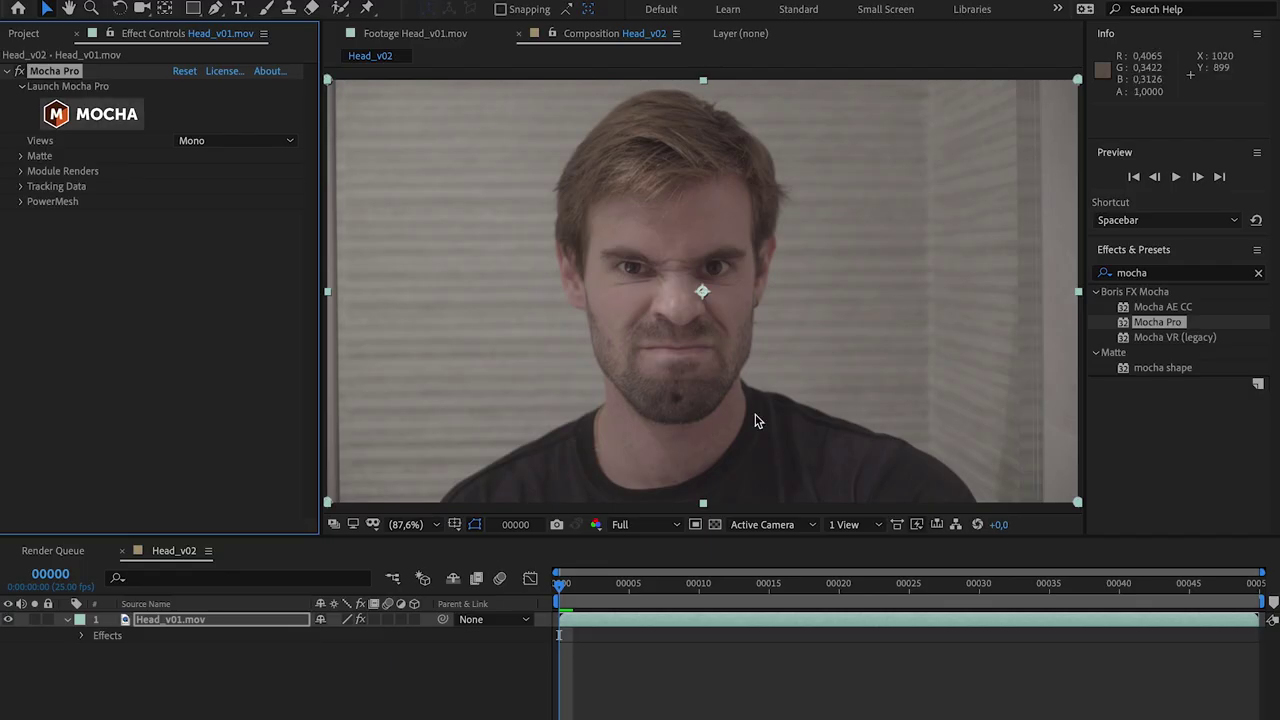
mouse_move(586, 588)
mouse_down()
mouse_move(1258, 620)
mouse_move(560, 615)
mouse_up()
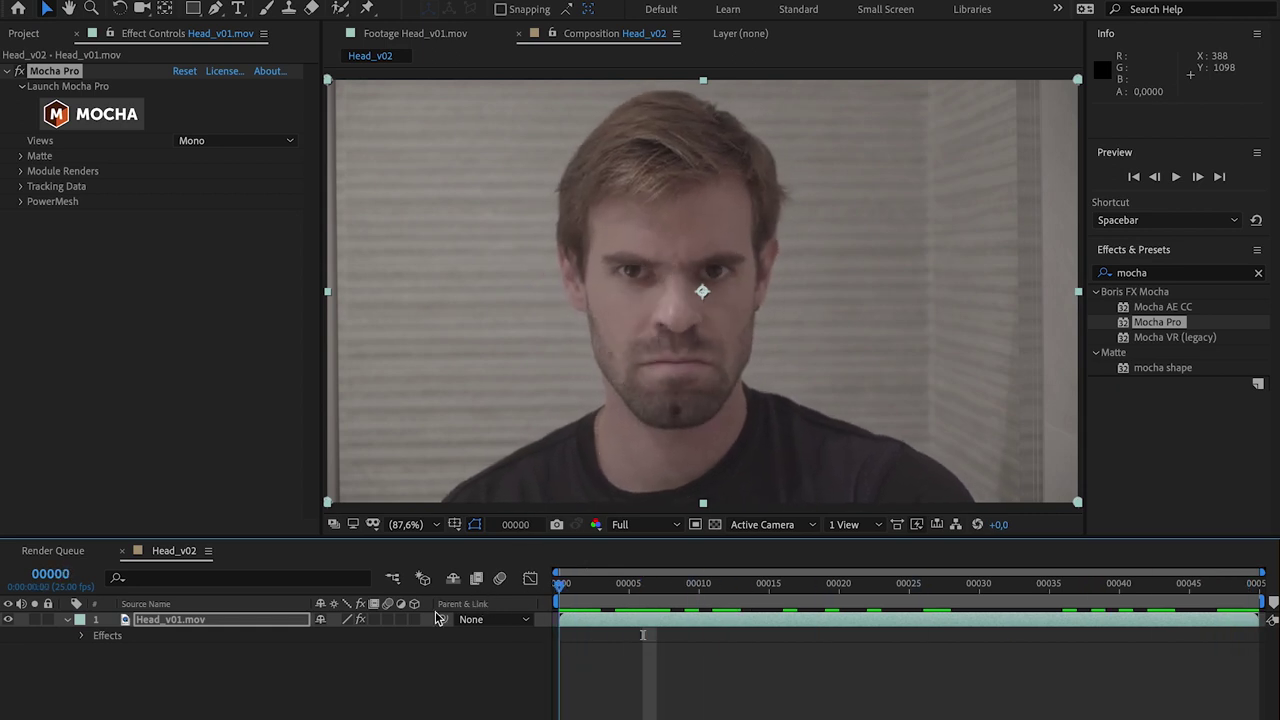
click(178, 619)
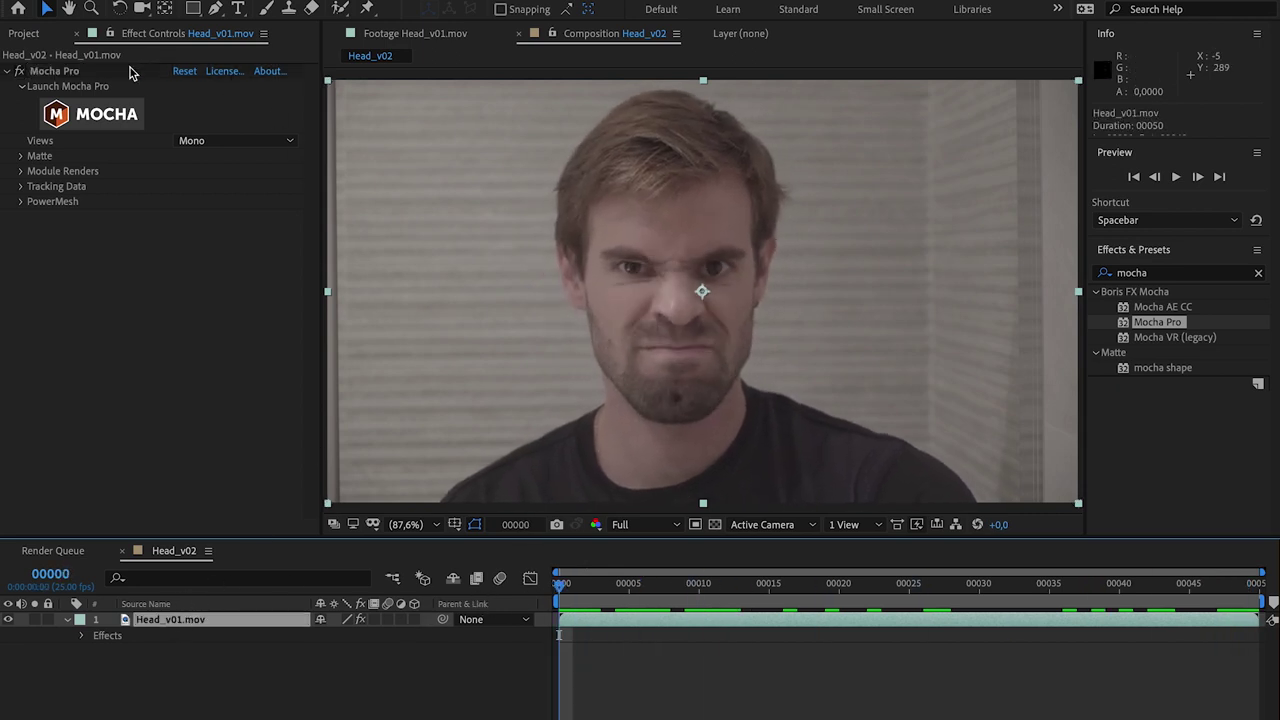
click(22, 172)
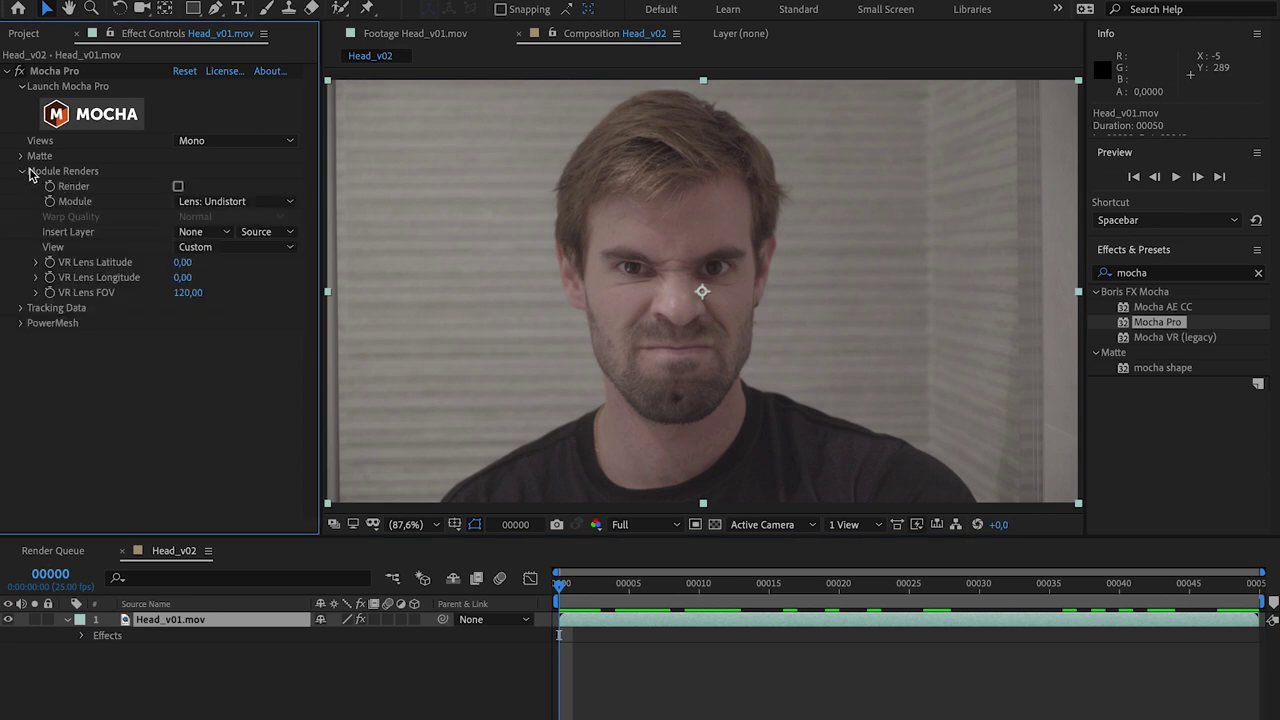
click(250, 205)
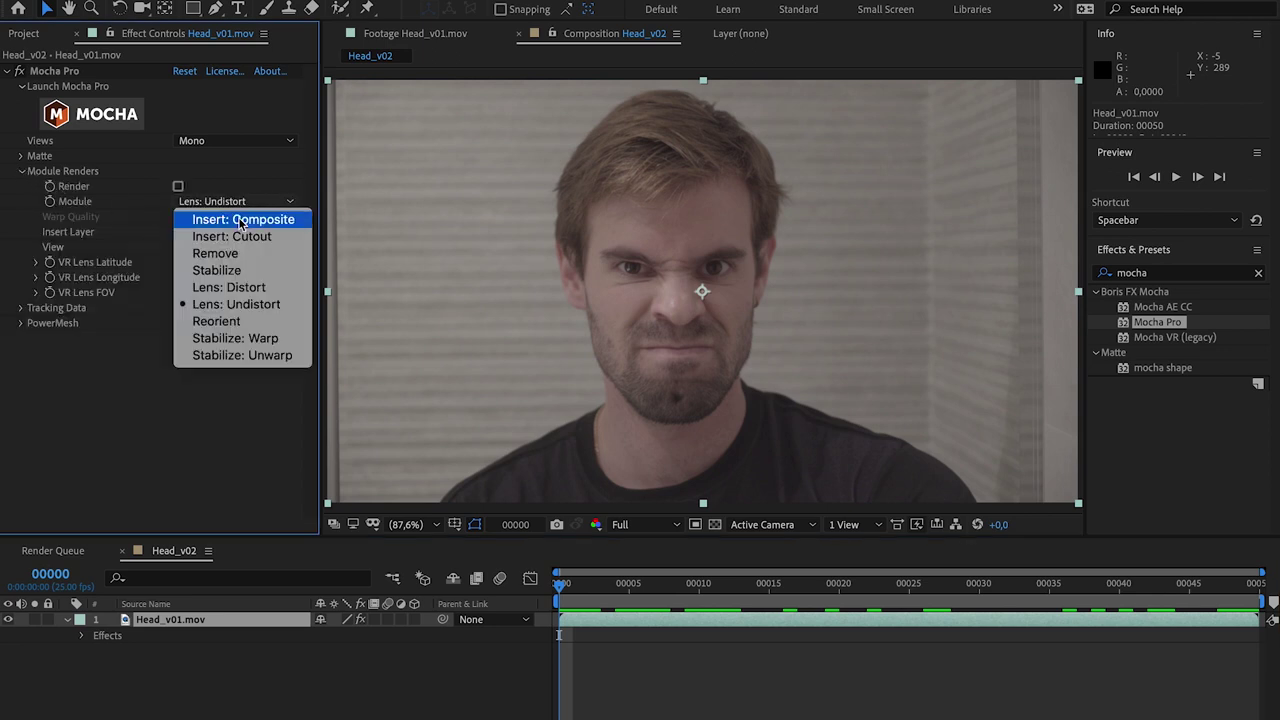
click(233, 356)
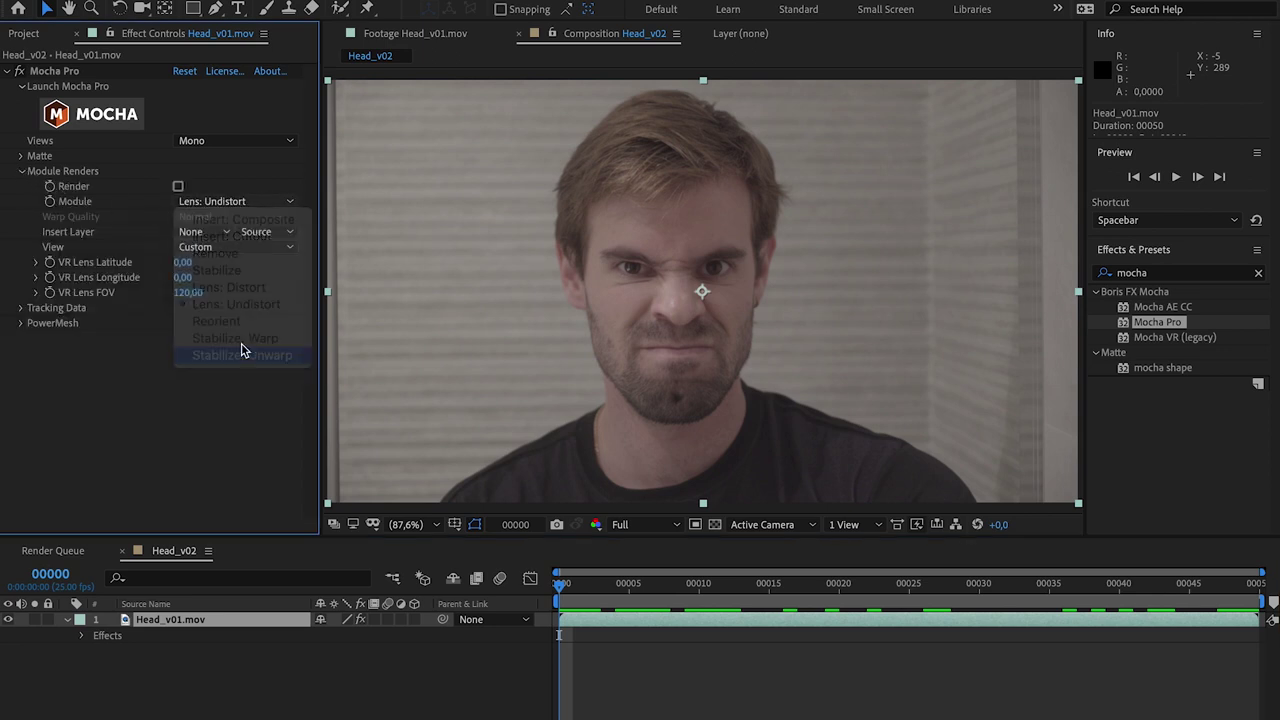
click(178, 186)
Step: Scrub the Head_v02 timeline to preview the unwarped result
mouse_move(598, 584)
mouse_down()
mouse_move(806, 614)
mouse_move(1200, 626)
mouse_up()
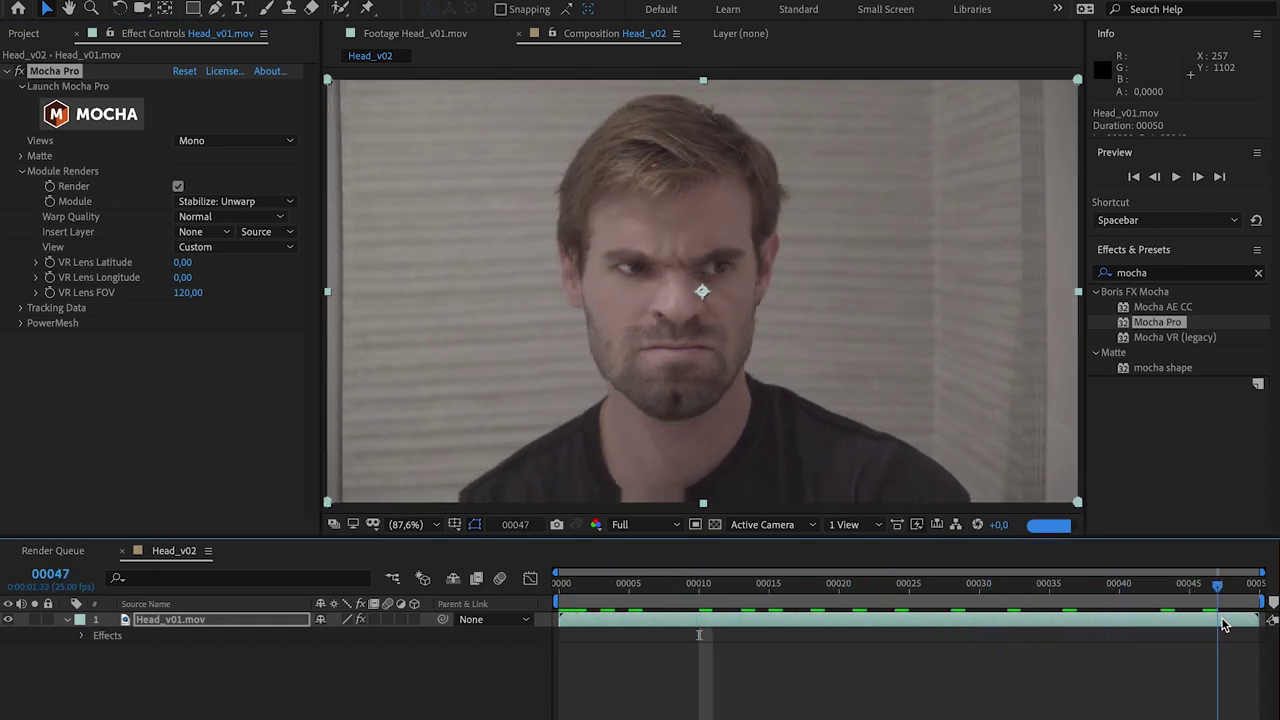
drag(1200, 626, 840, 594)
mouse_move(687, 596)
mouse_down()
mouse_move(560, 596)
mouse_move(1232, 604)
mouse_move(552, 600)
mouse_move(566, 621)
mouse_up()
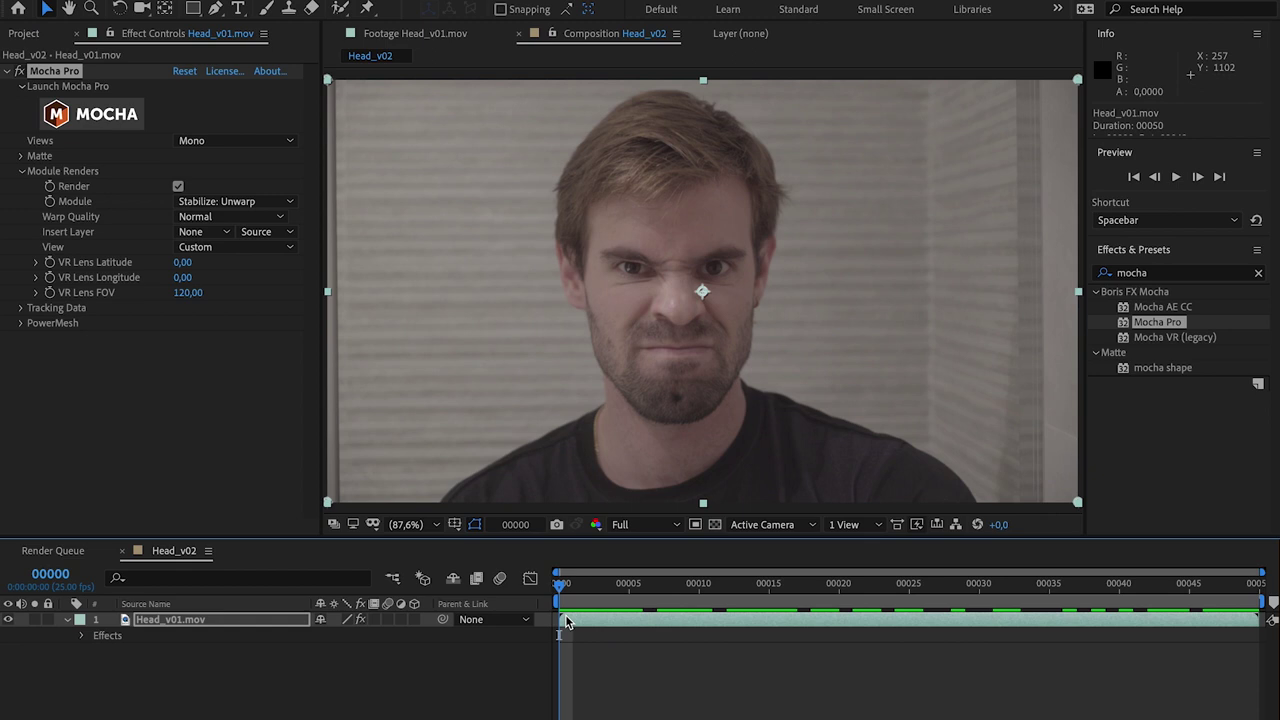
Step: Add Face_v01_00013.tif as a layer above Head_v01.mov and scrub to about frame 11
click(37, 34)
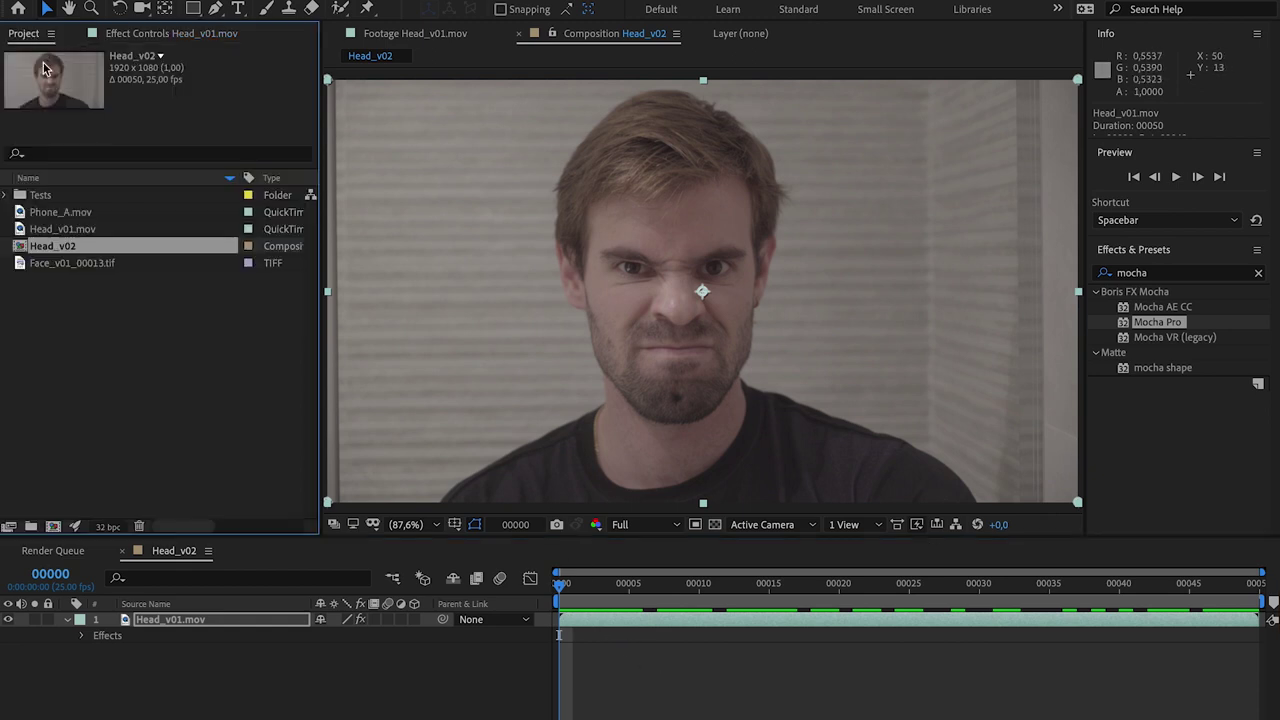
drag(90, 264, 228, 621)
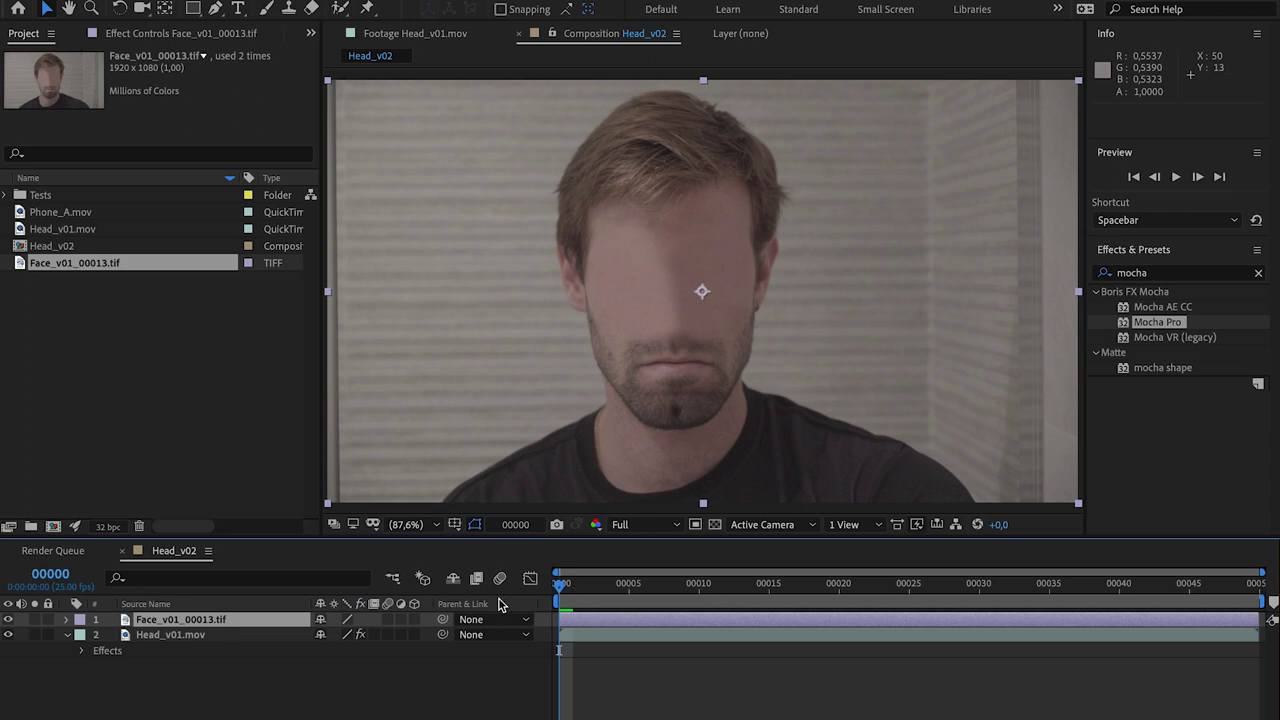
drag(600, 588, 741, 592)
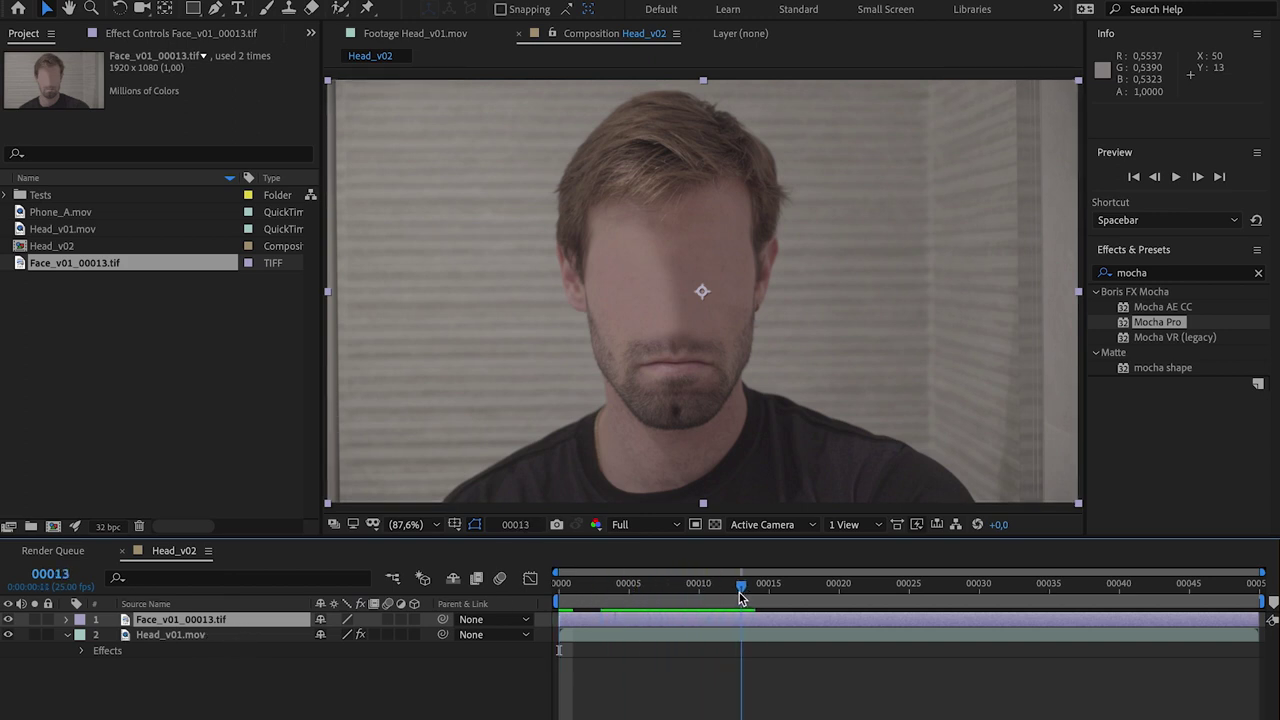
Step: Compare with the face patch layer on and off, leave it hidden, and select Head_v01.mov
click(10, 620)
click(10, 620)
click(10, 620)
click(9, 621)
click(9, 621)
click(9, 621)
click(9, 621)
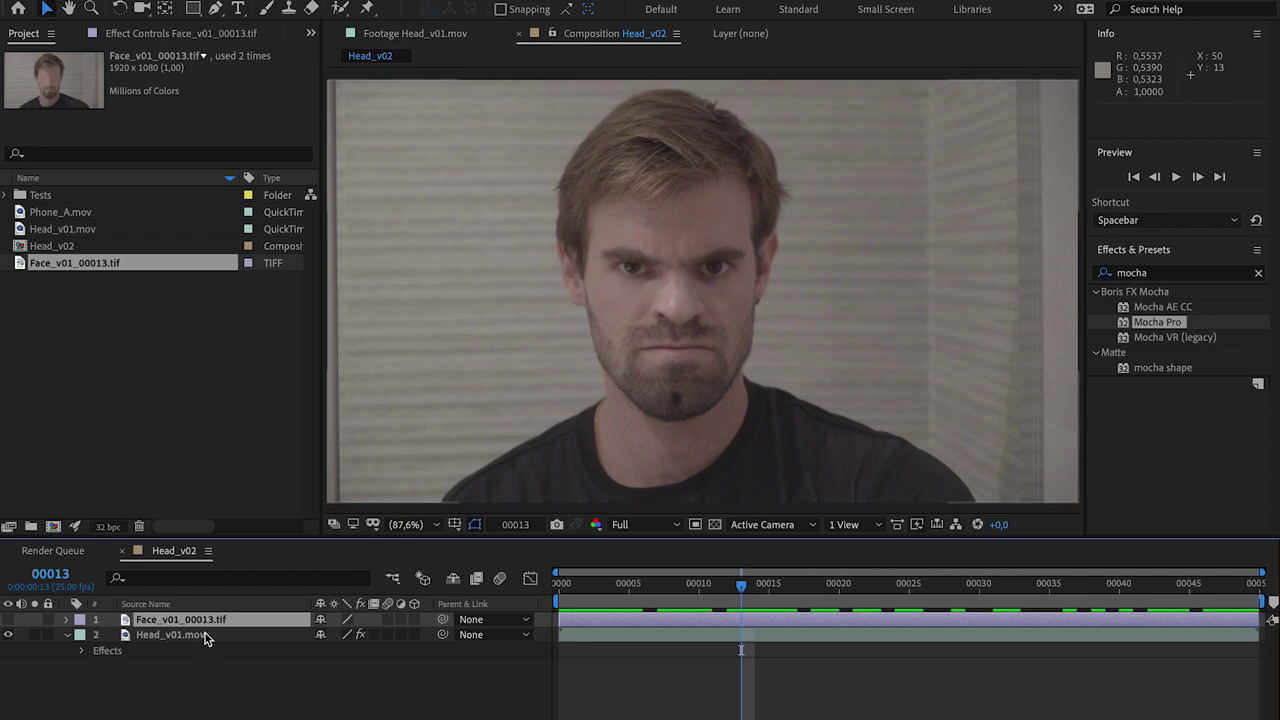
click(185, 40)
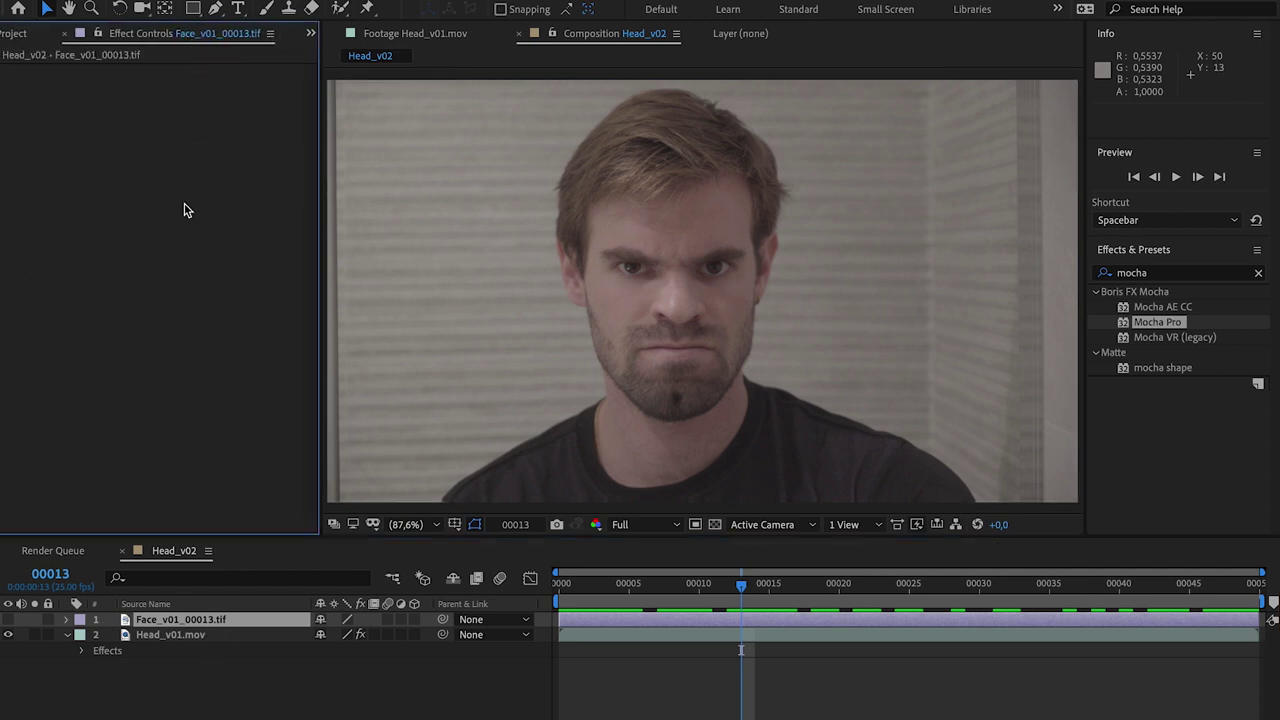
click(172, 634)
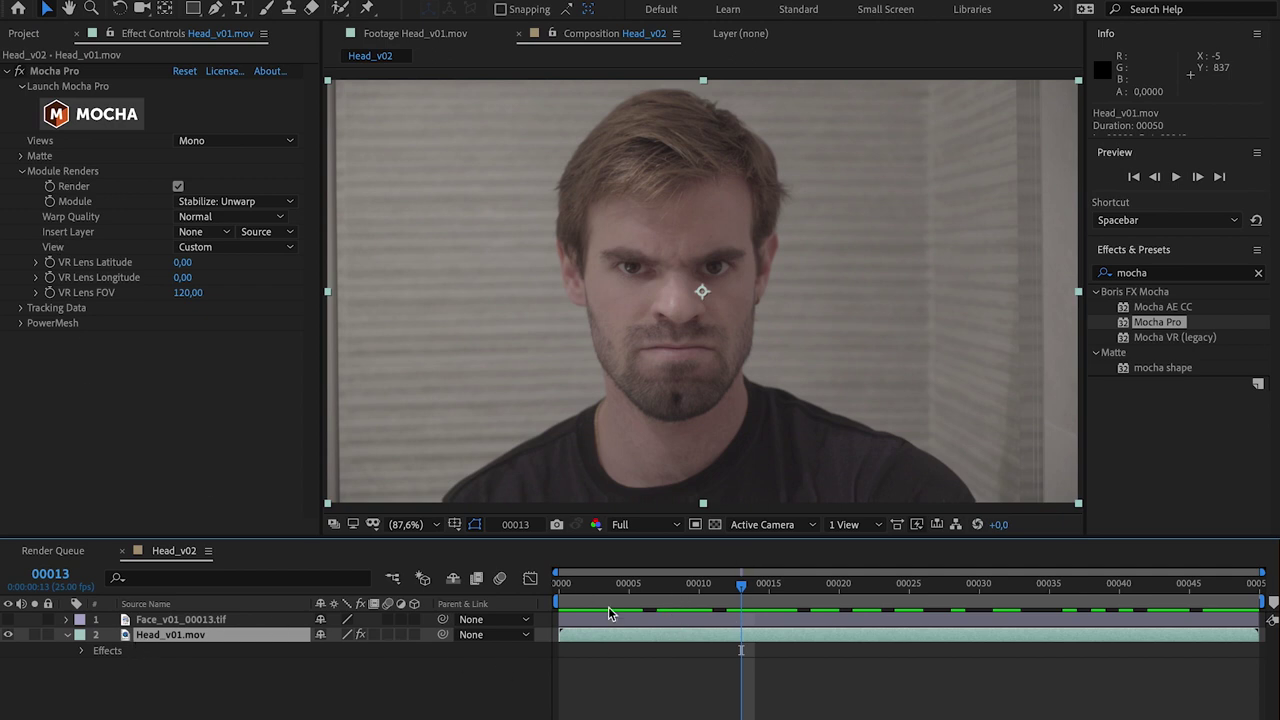
Step: Scrub to around frame 14 and relaunch Mocha Pro from Head_v01.mov's Mocha Pro effect
drag(743, 590, 515, 592)
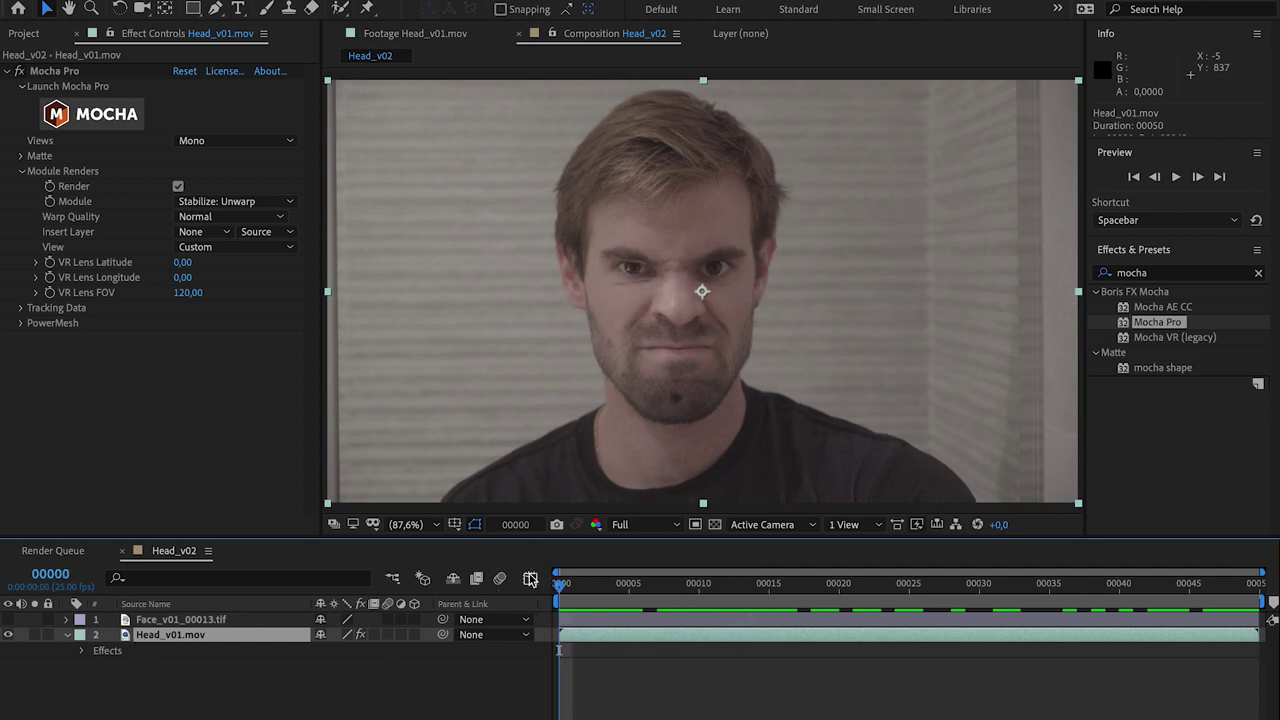
mouse_move(645, 588)
mouse_down()
mouse_move(755, 588)
mouse_move(708, 612)
mouse_move(740, 607)
mouse_up()
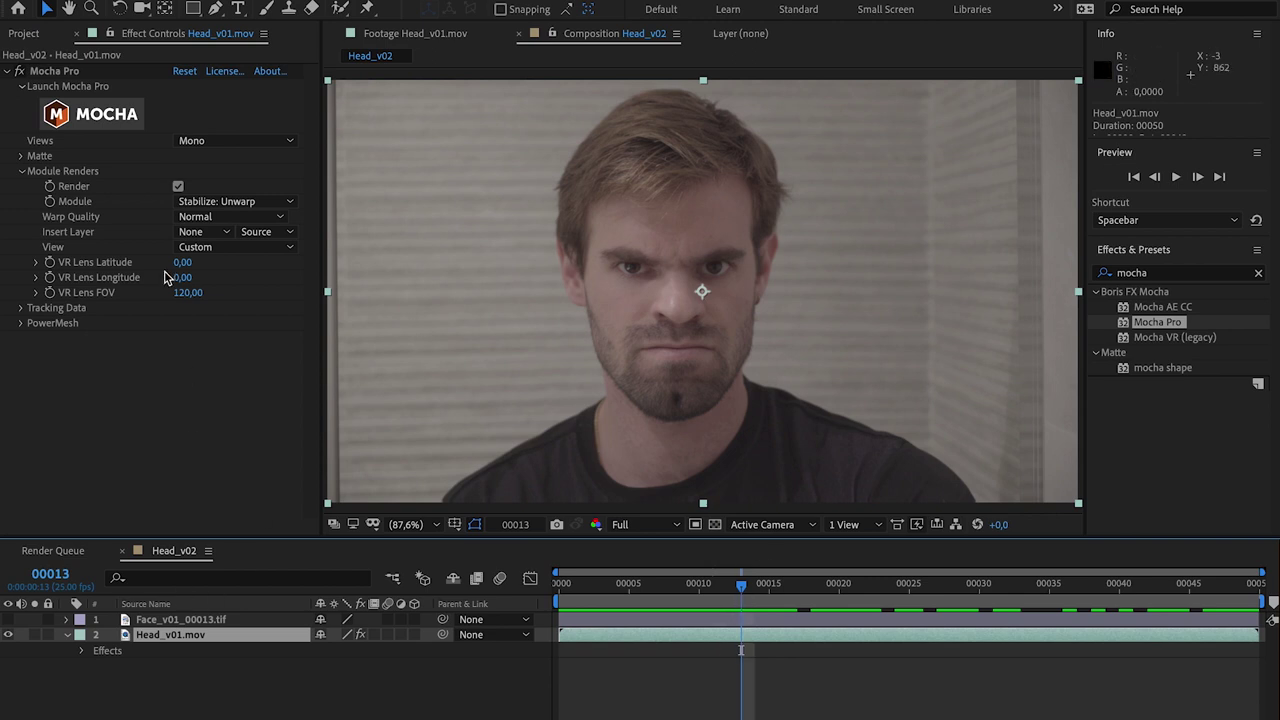
click(32, 68)
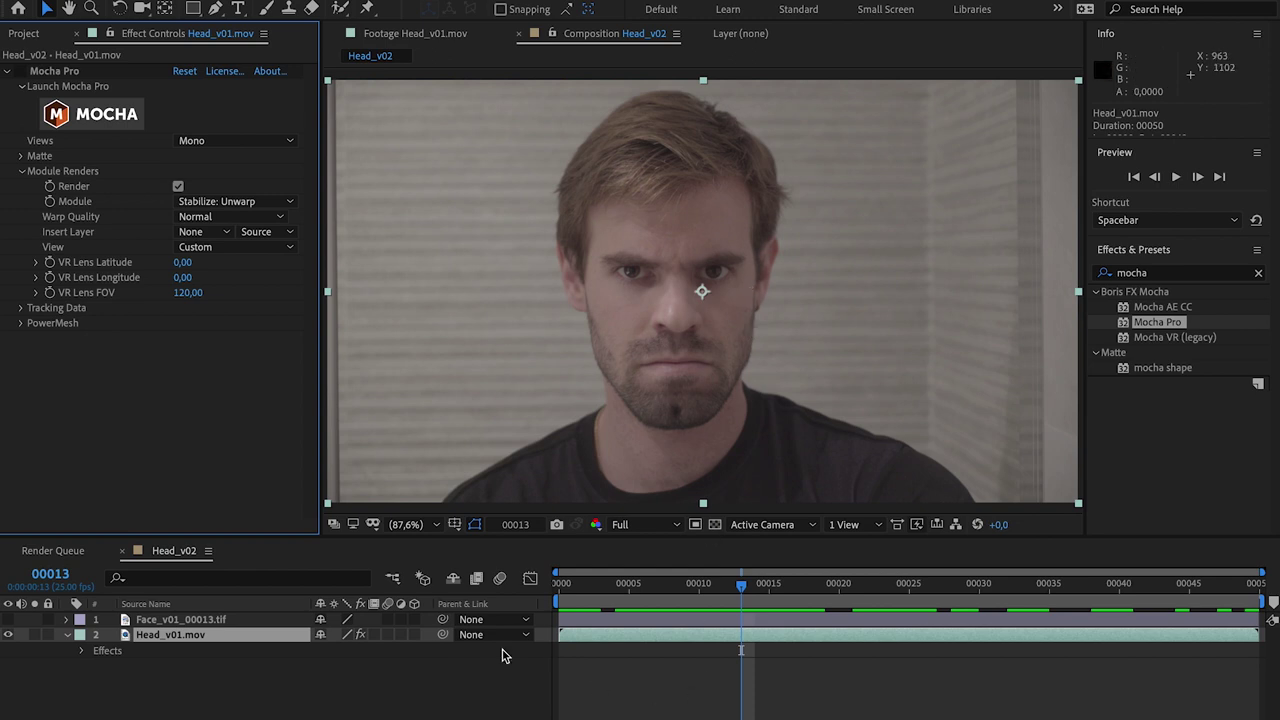
click(108, 120)
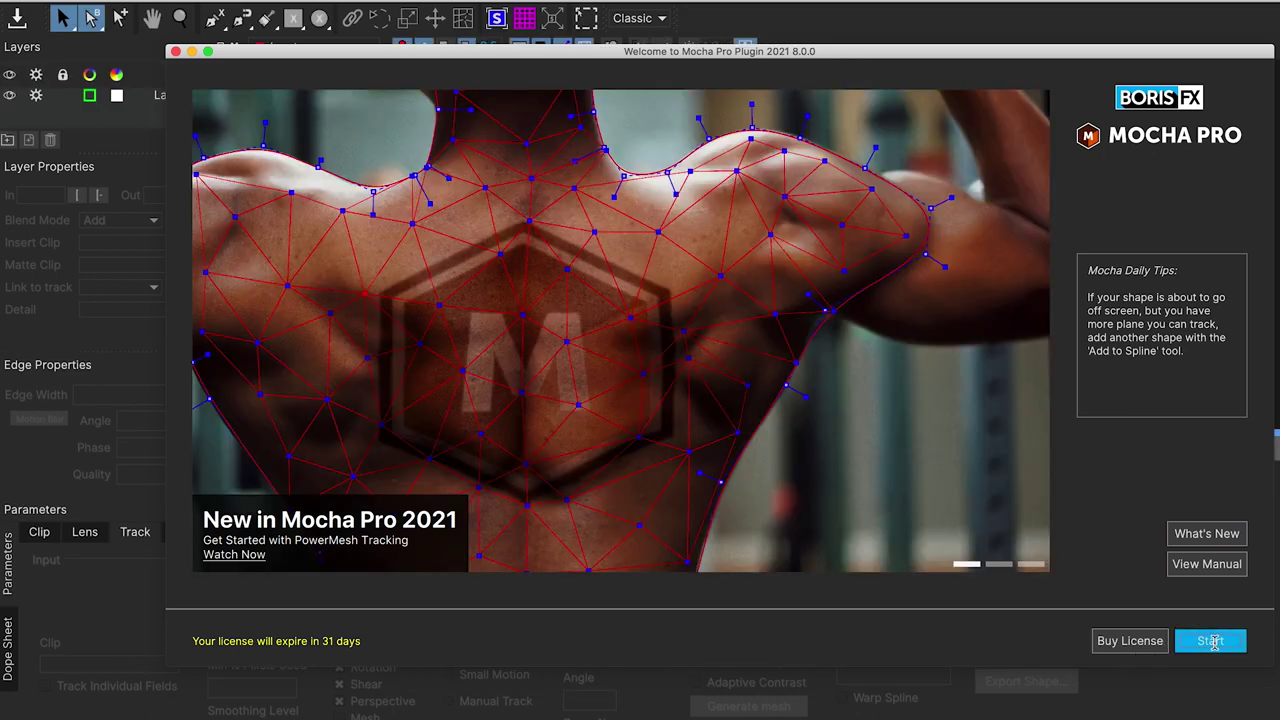
Step: Show Layer 1's planar surface without the mesh, maximize it to the full image, and zoom the viewer
click(1211, 641)
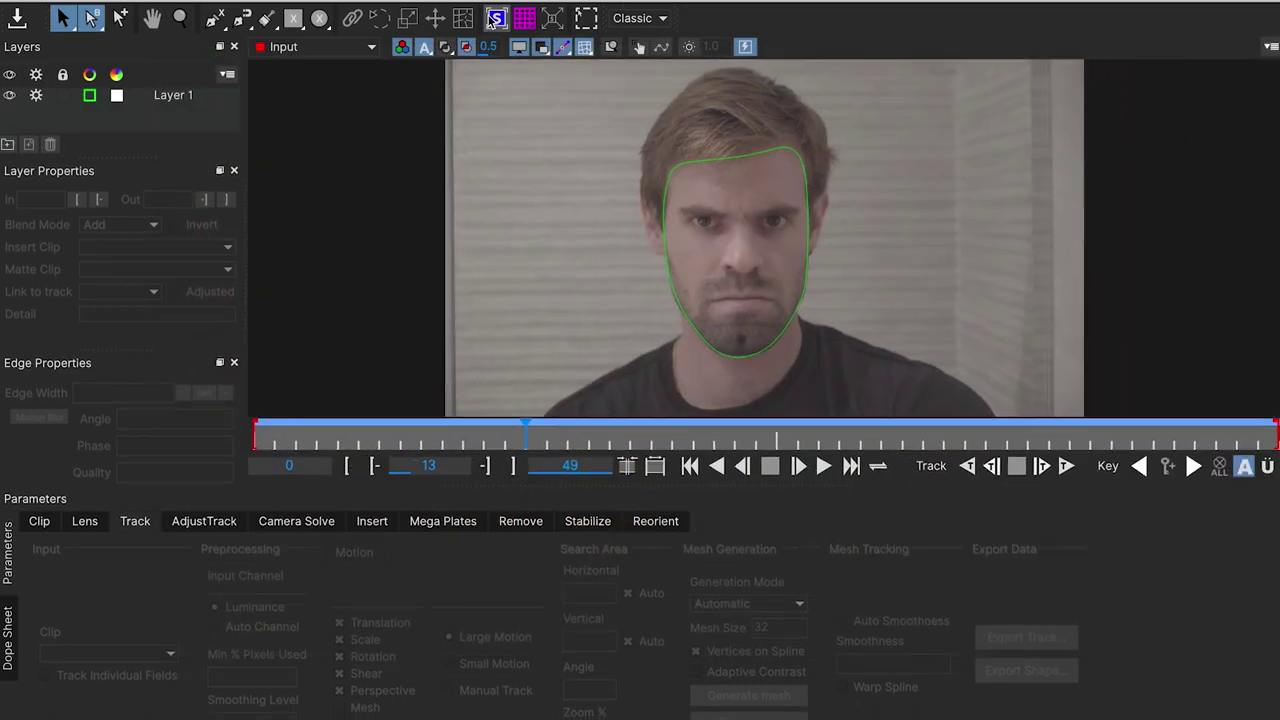
click(185, 97)
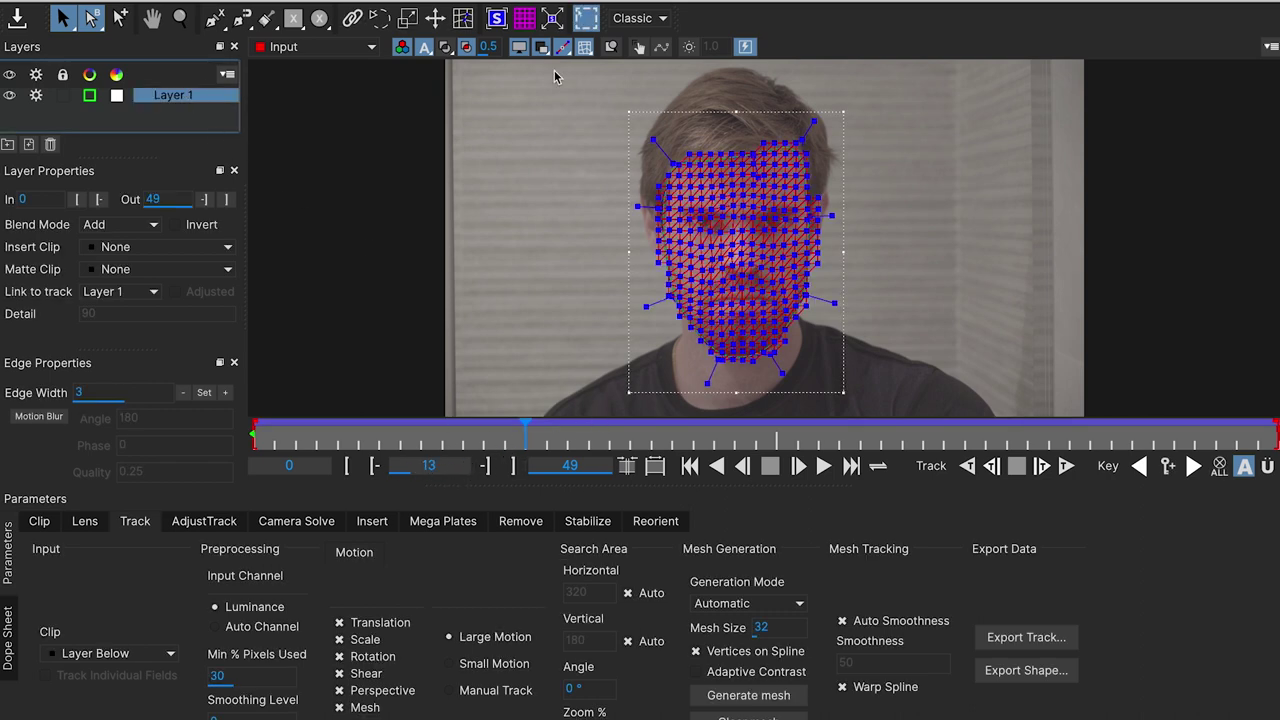
click(500, 20)
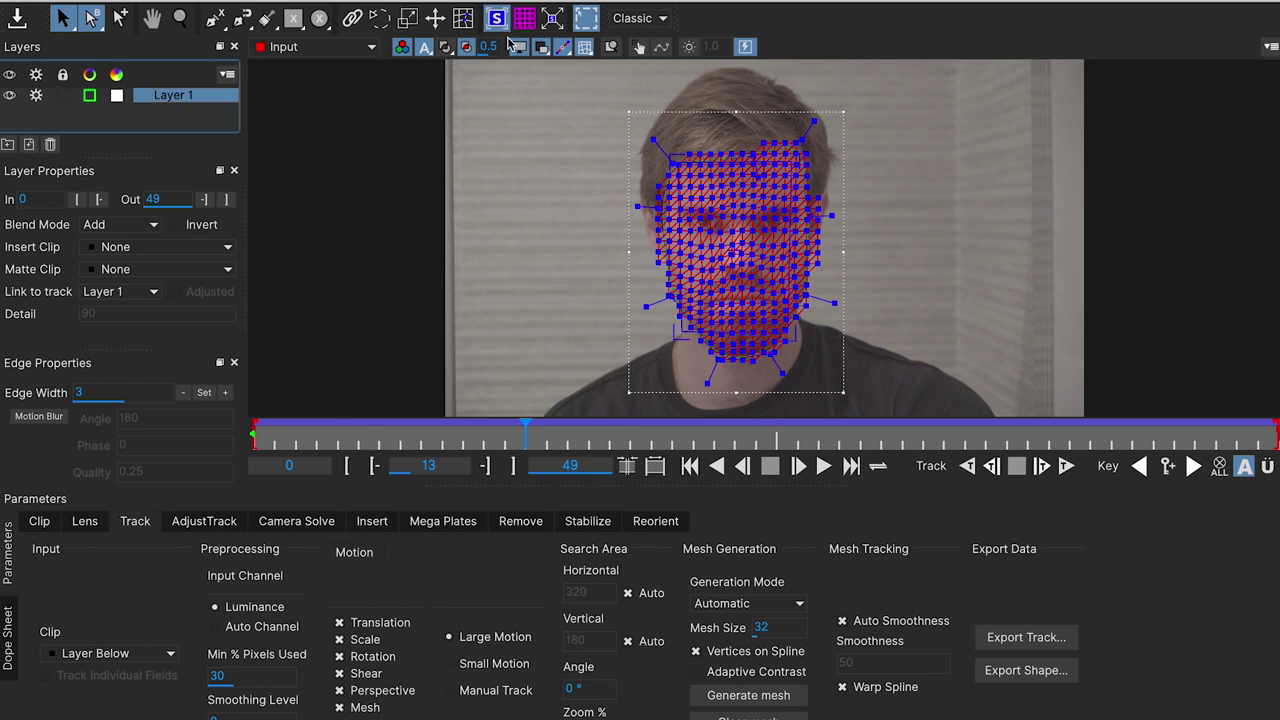
click(585, 48)
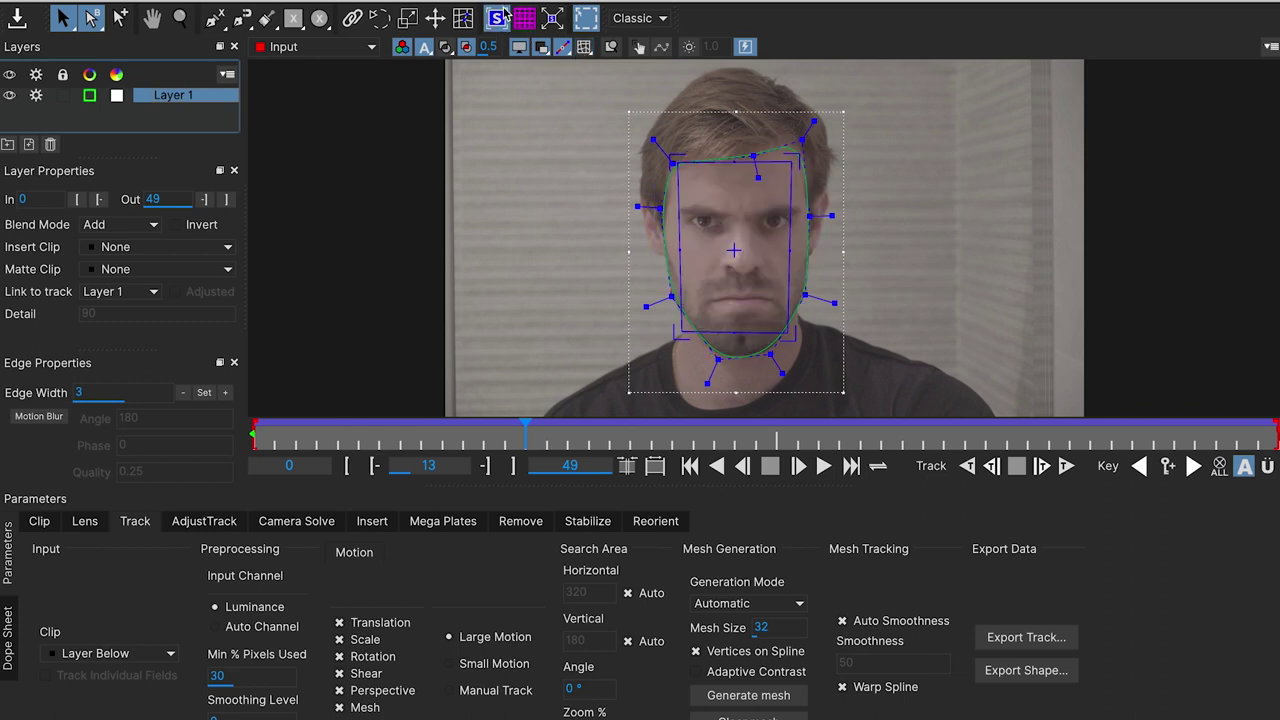
click(556, 20)
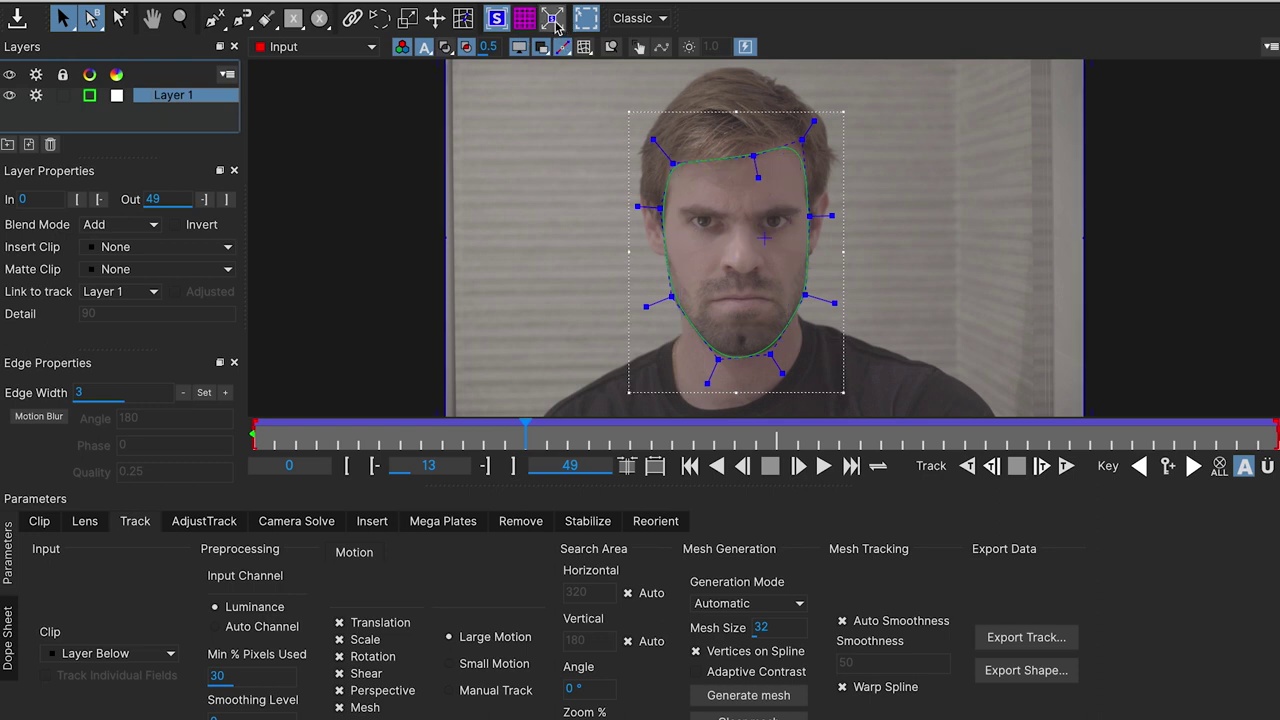
scroll(538, 138, down, 1)
scroll(538, 138, down, 1)
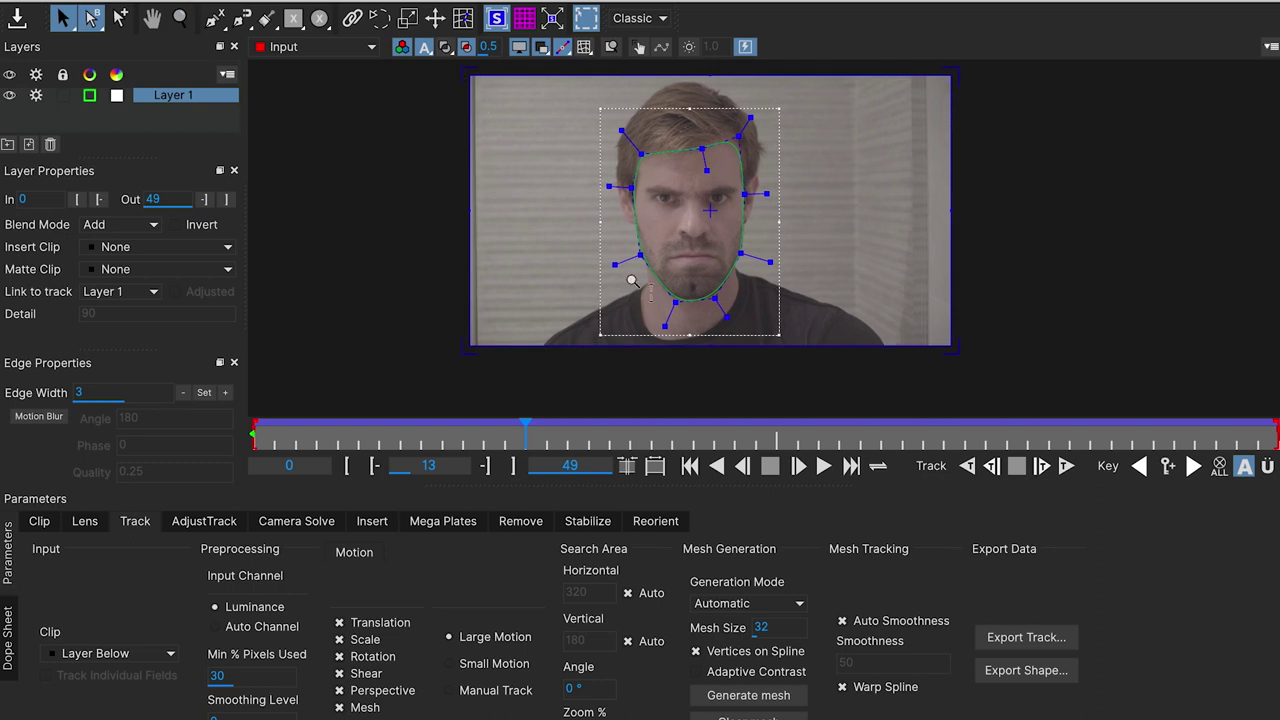
scroll(527, 251, up, 2)
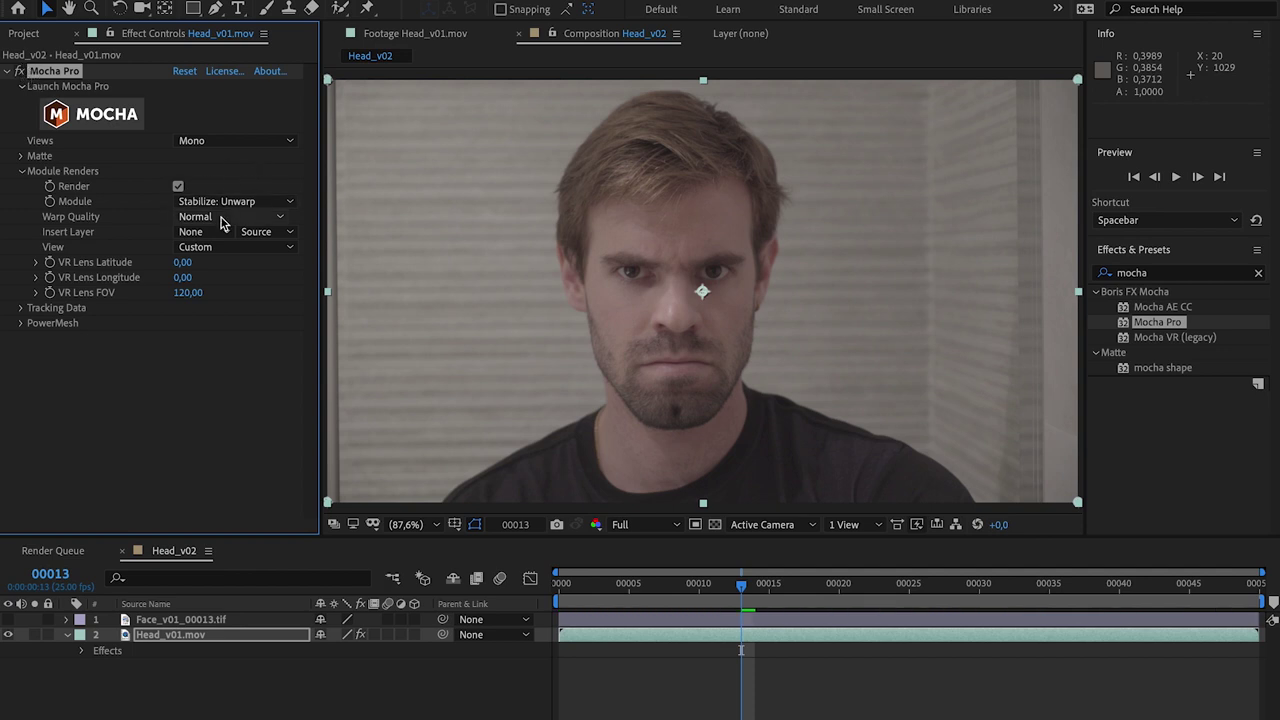
Step: Show the Face_v01_00013.tif patch layer again and view Head_v01.mov's Mocha Pro settings
click(10, 625)
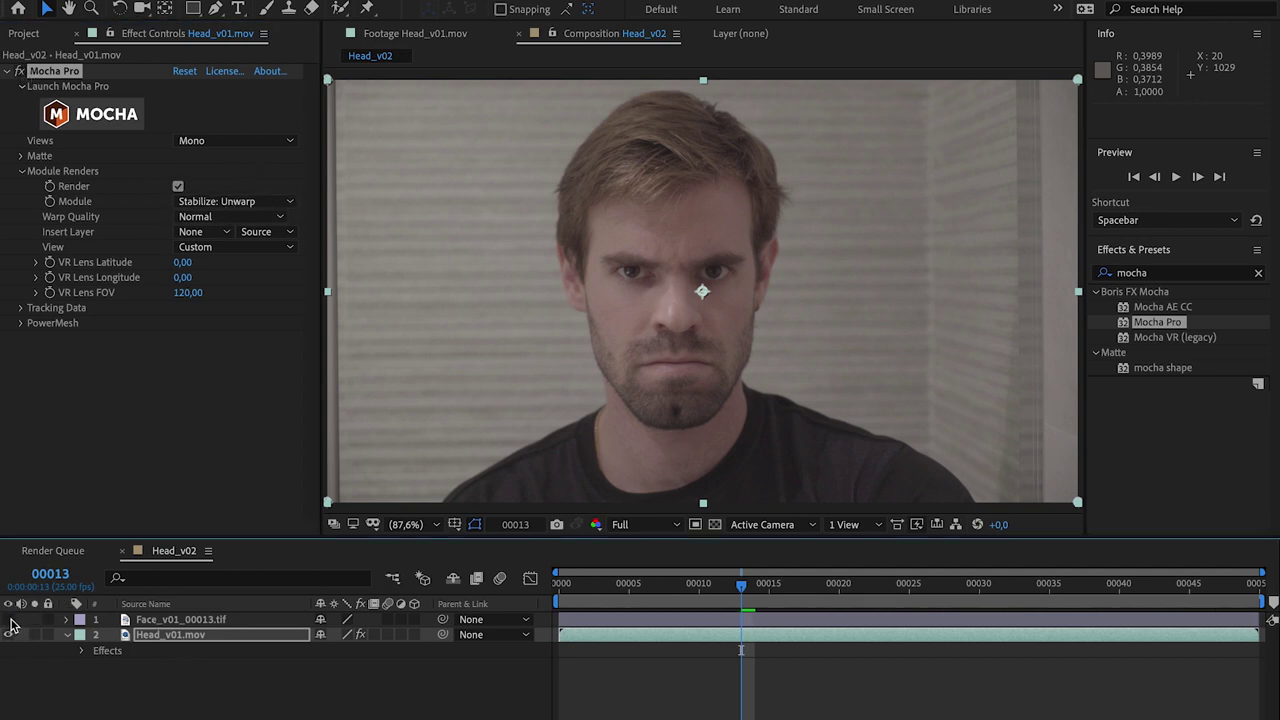
click(9, 620)
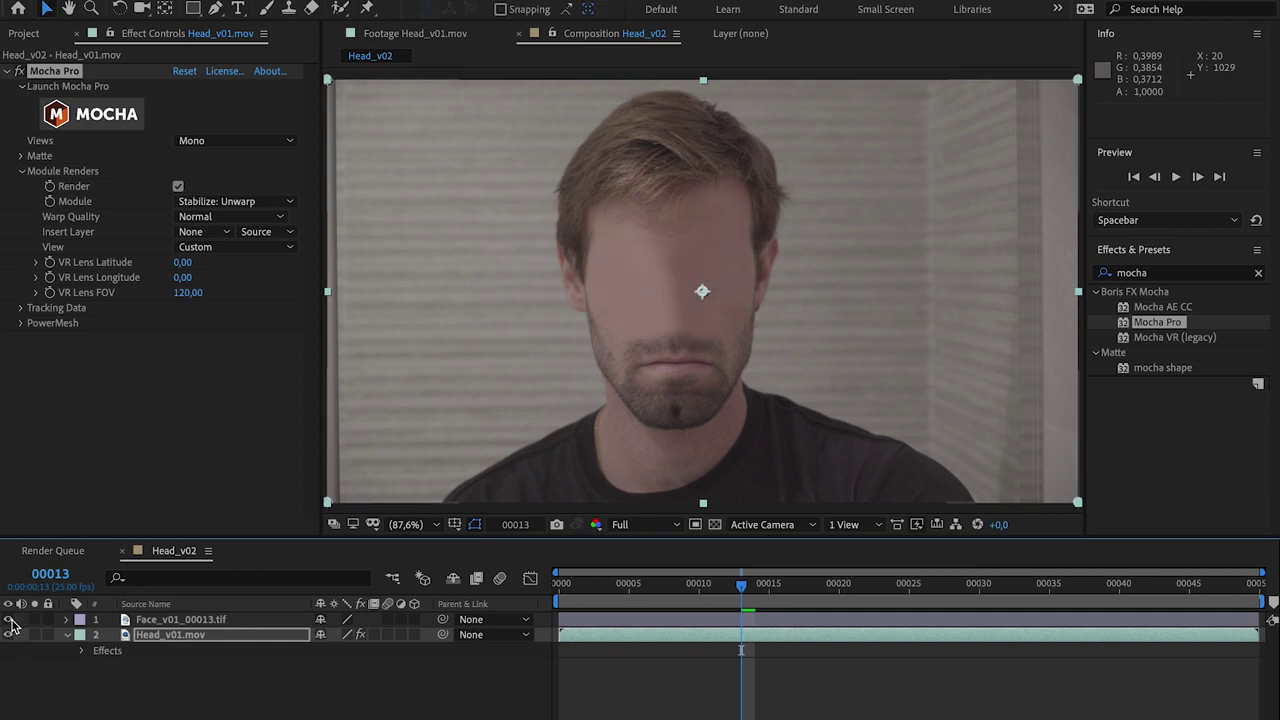
double_click(200, 620)
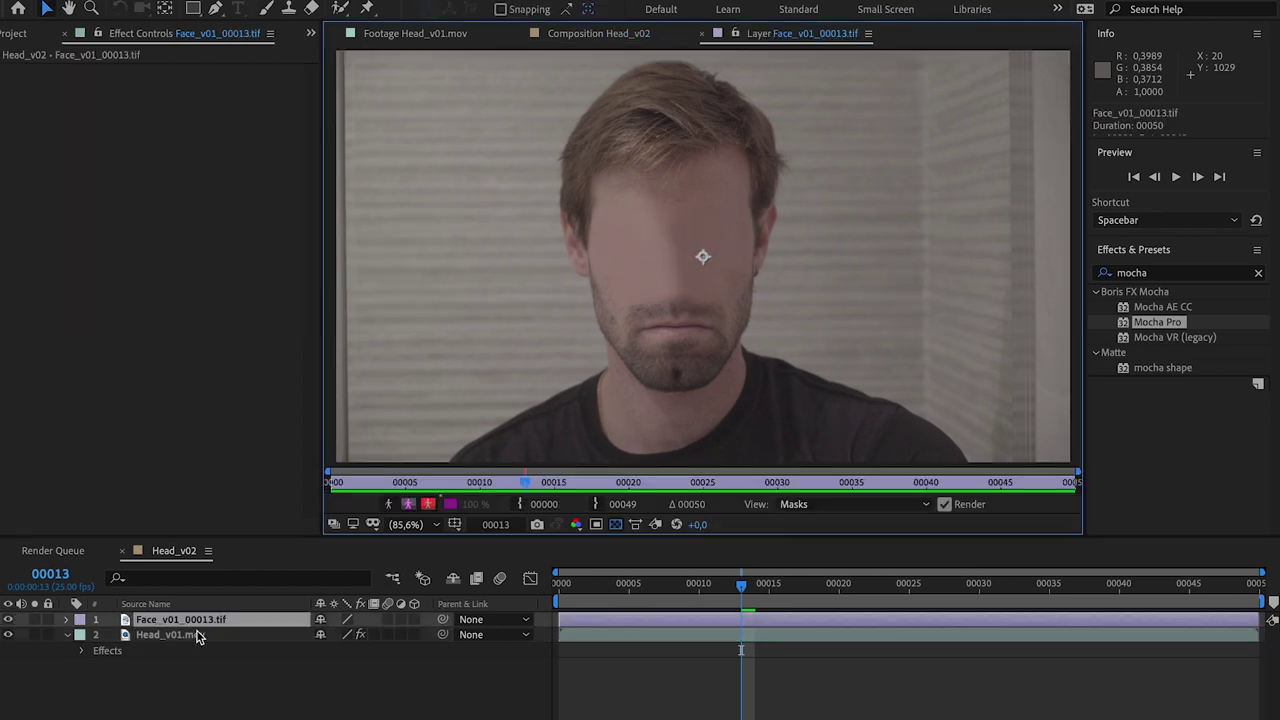
click(197, 635)
click(598, 33)
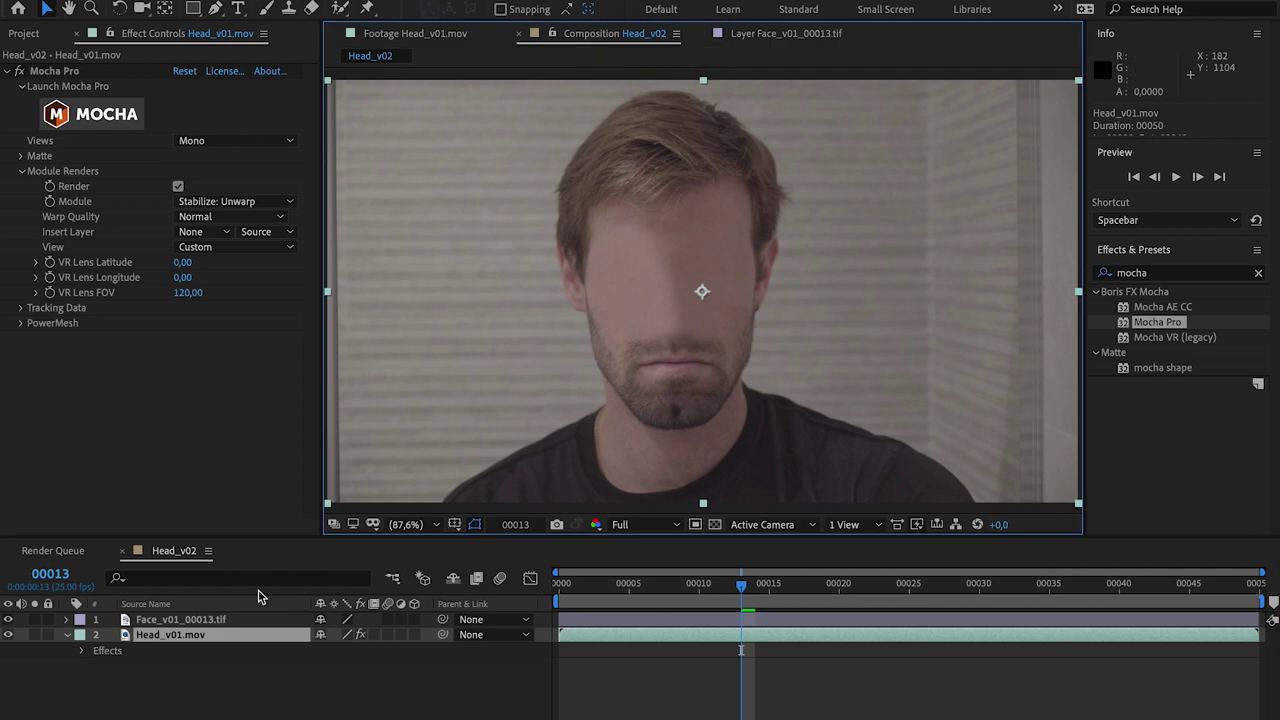
click(178, 620)
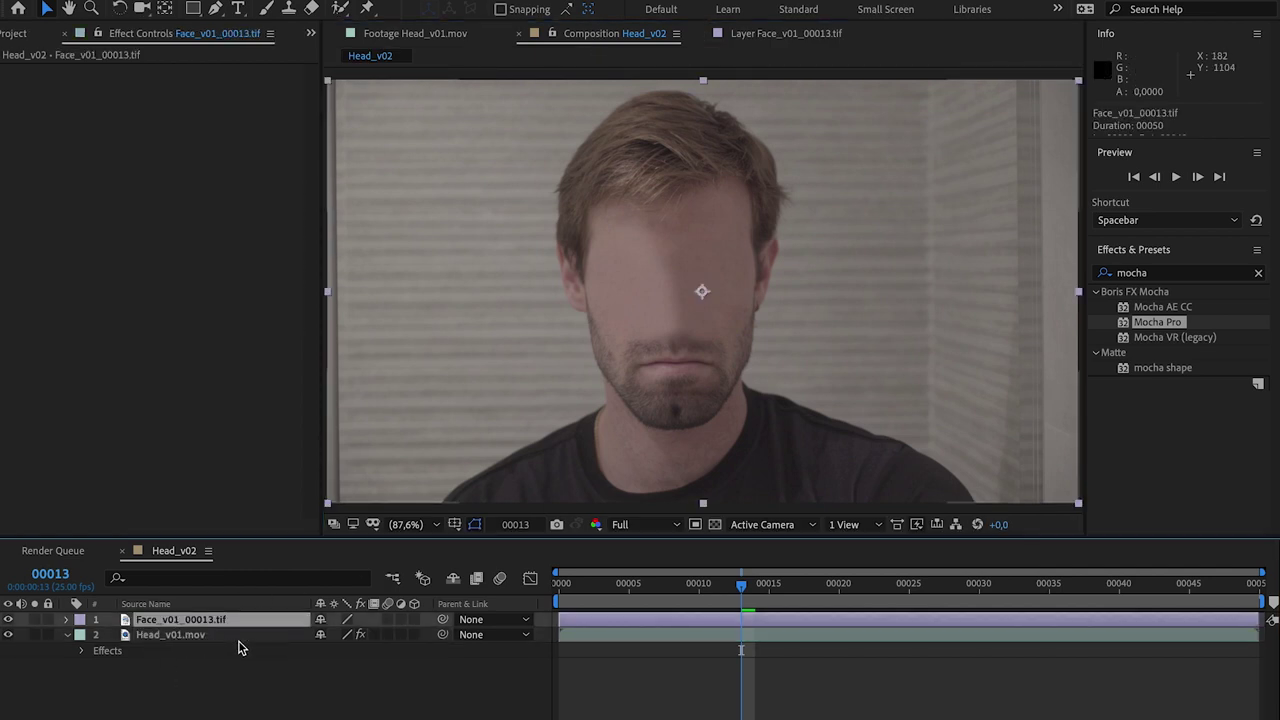
click(186, 636)
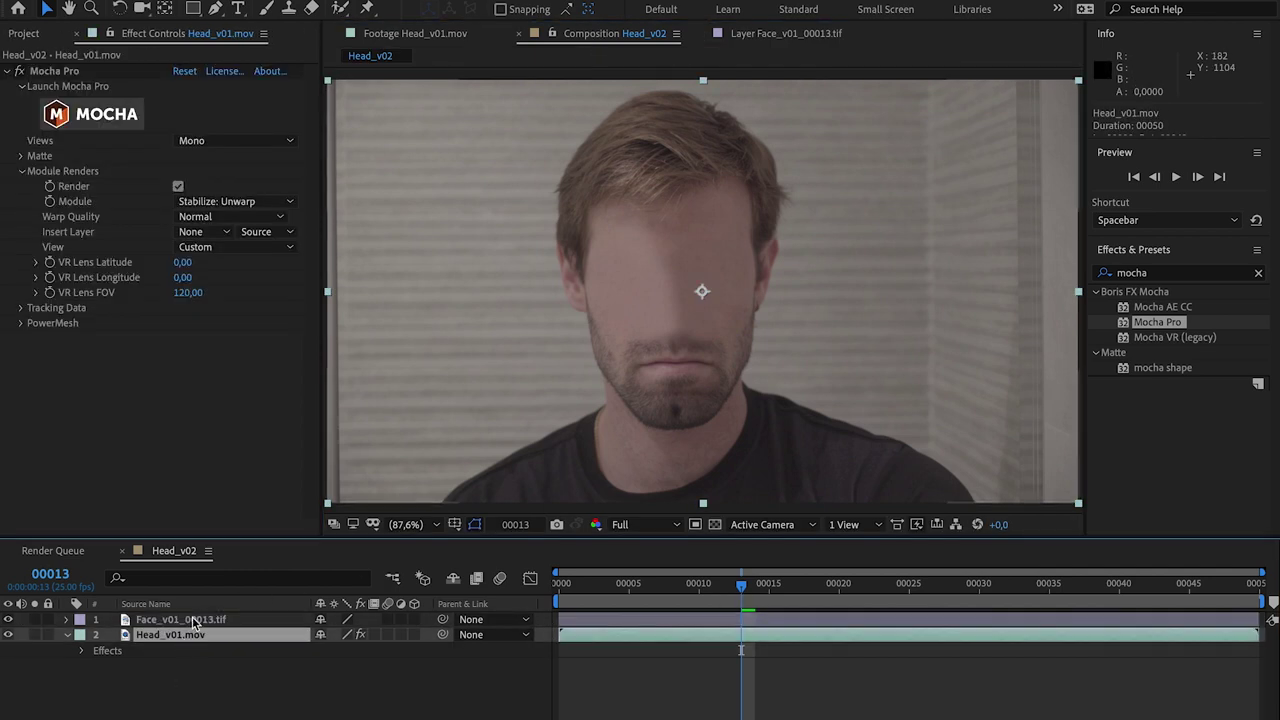
Step: Preview the composition, toggle the face patch to compare with the original face, and park on frame 00013
key(space)
click(714, 590)
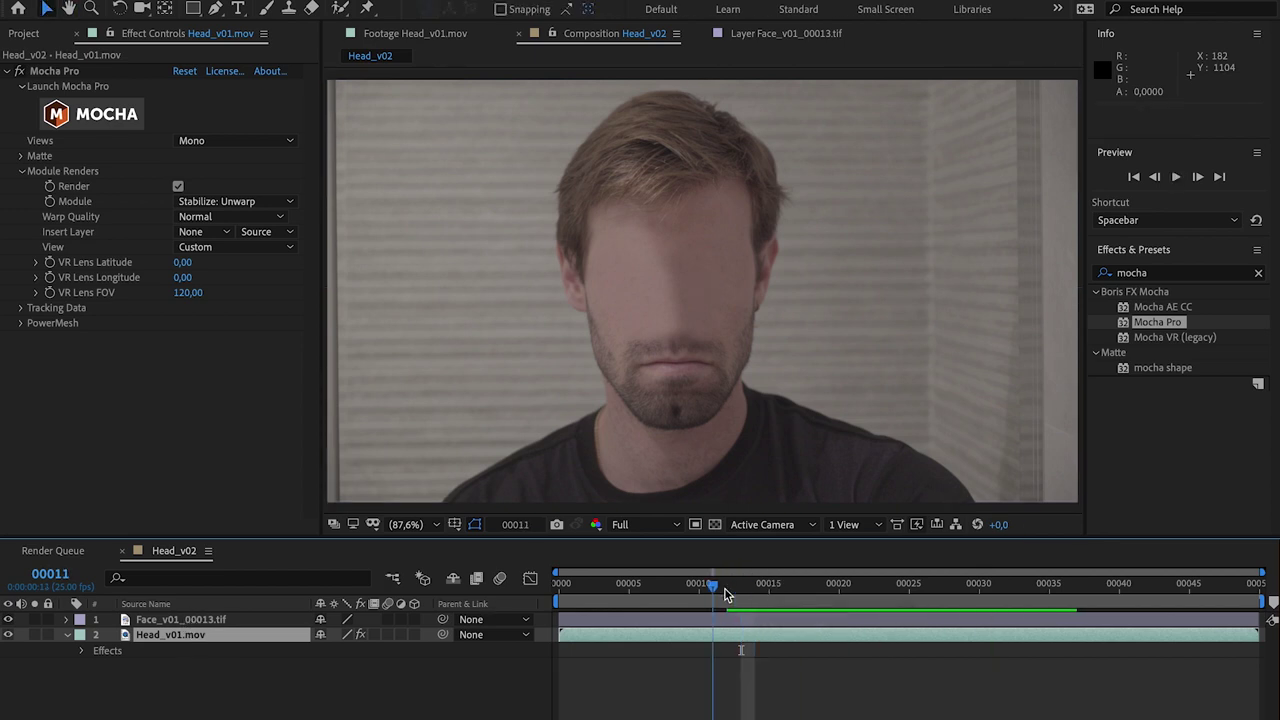
key(space)
click(727, 592)
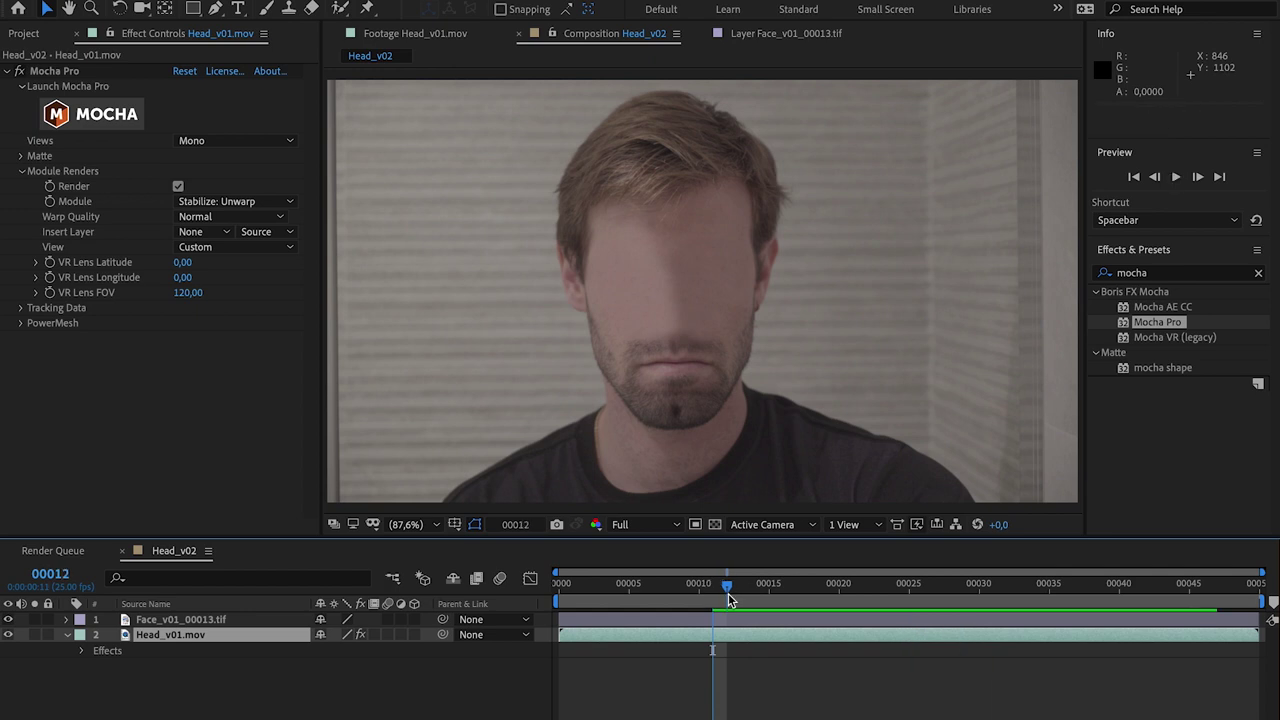
click(643, 671)
click(8, 619)
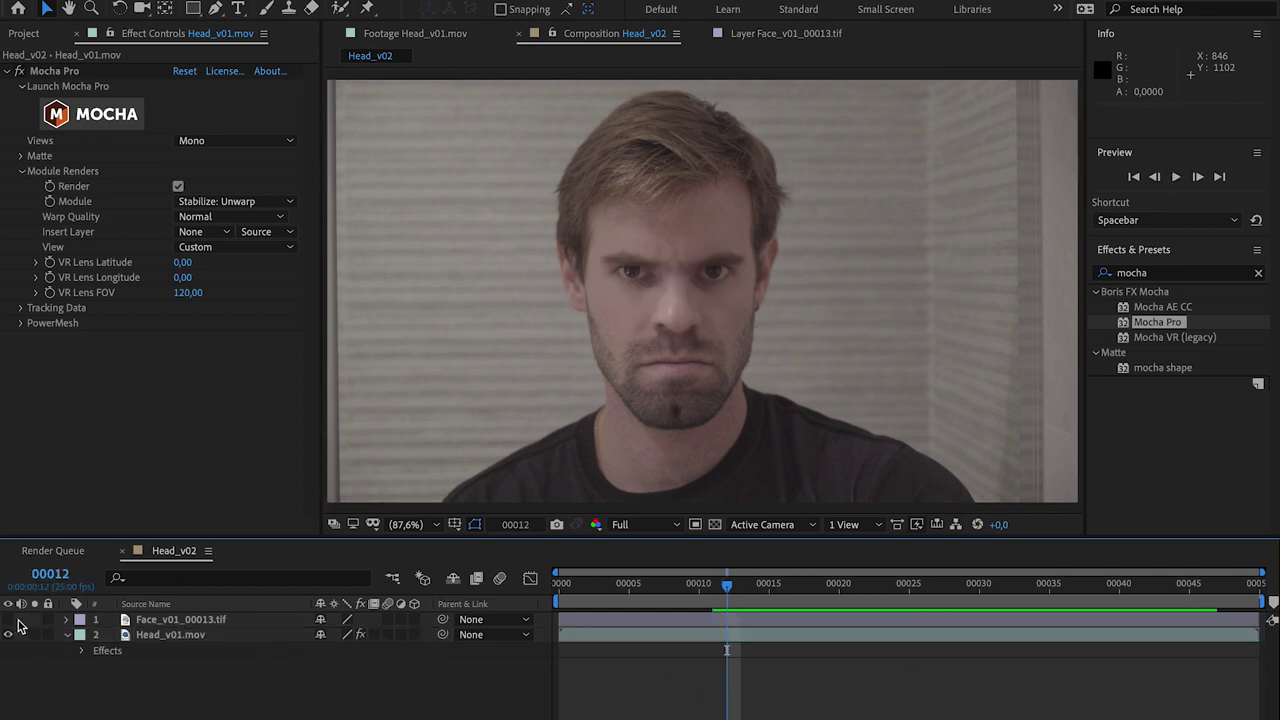
click(8, 619)
click(170, 619)
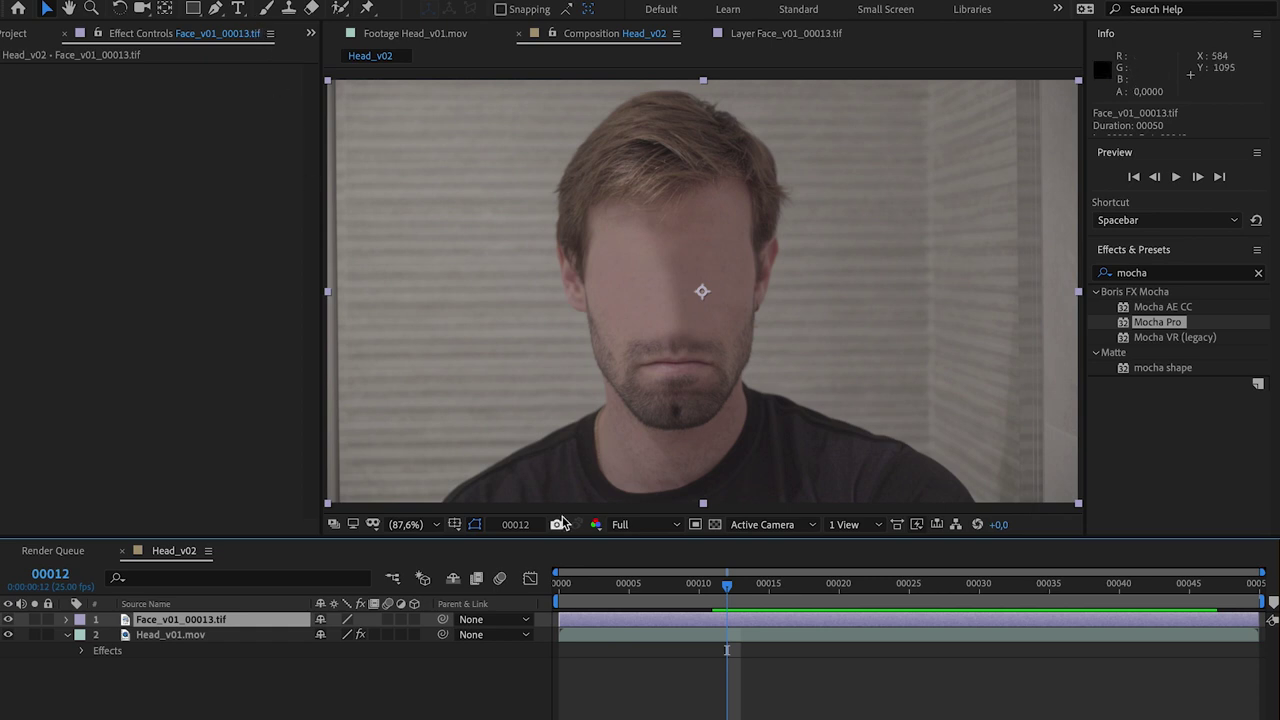
drag(727, 595, 741, 595)
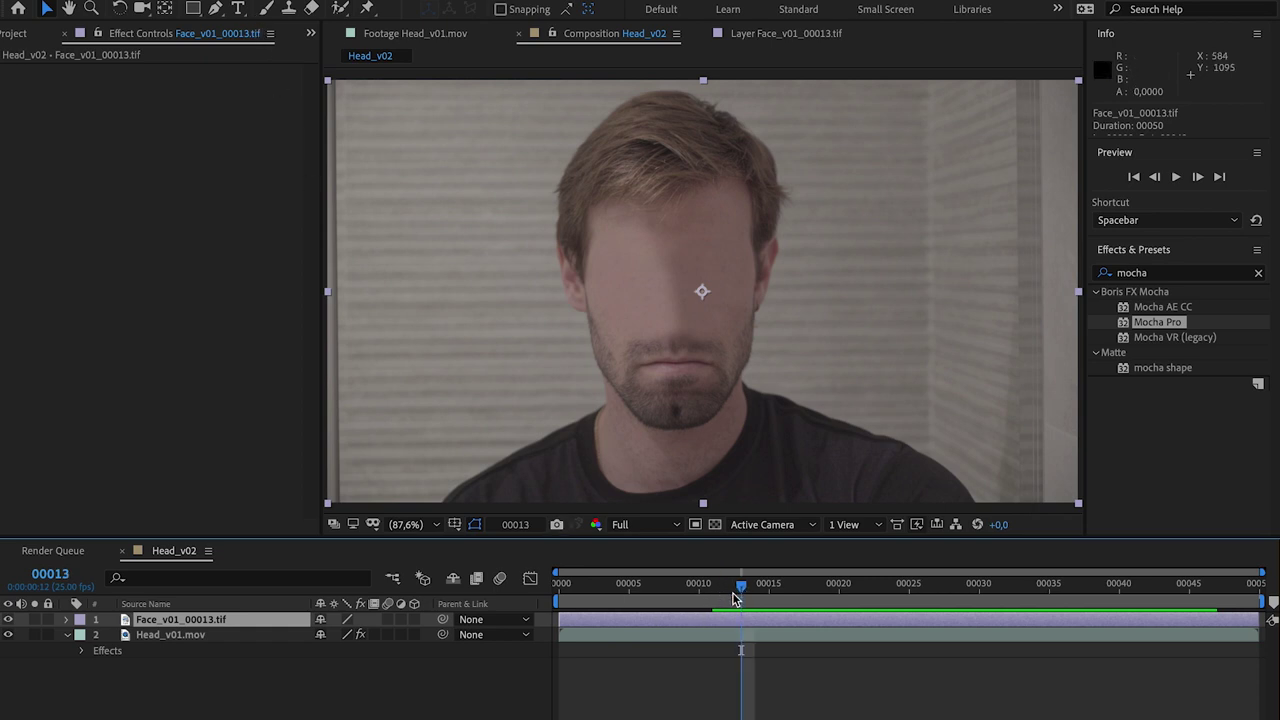
Step: Draw the left, lower and right sides of a Pen mask around the face
click(215, 9)
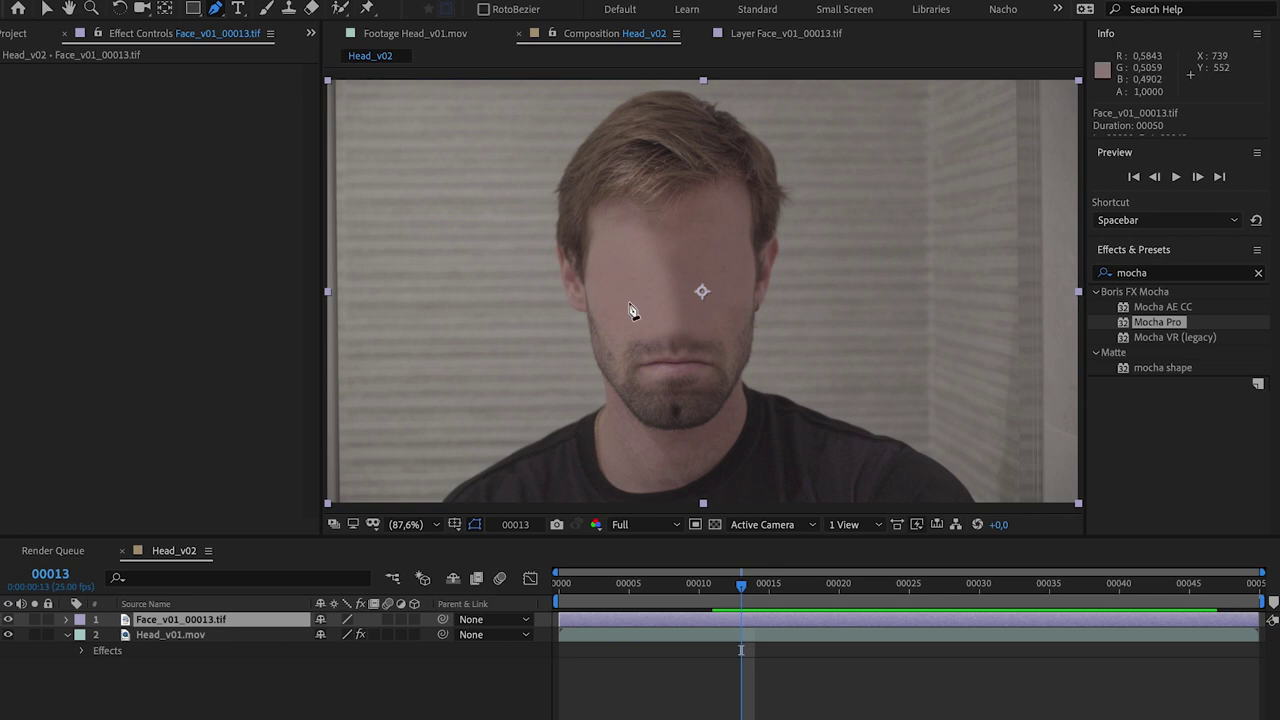
drag(597, 243, 593, 278)
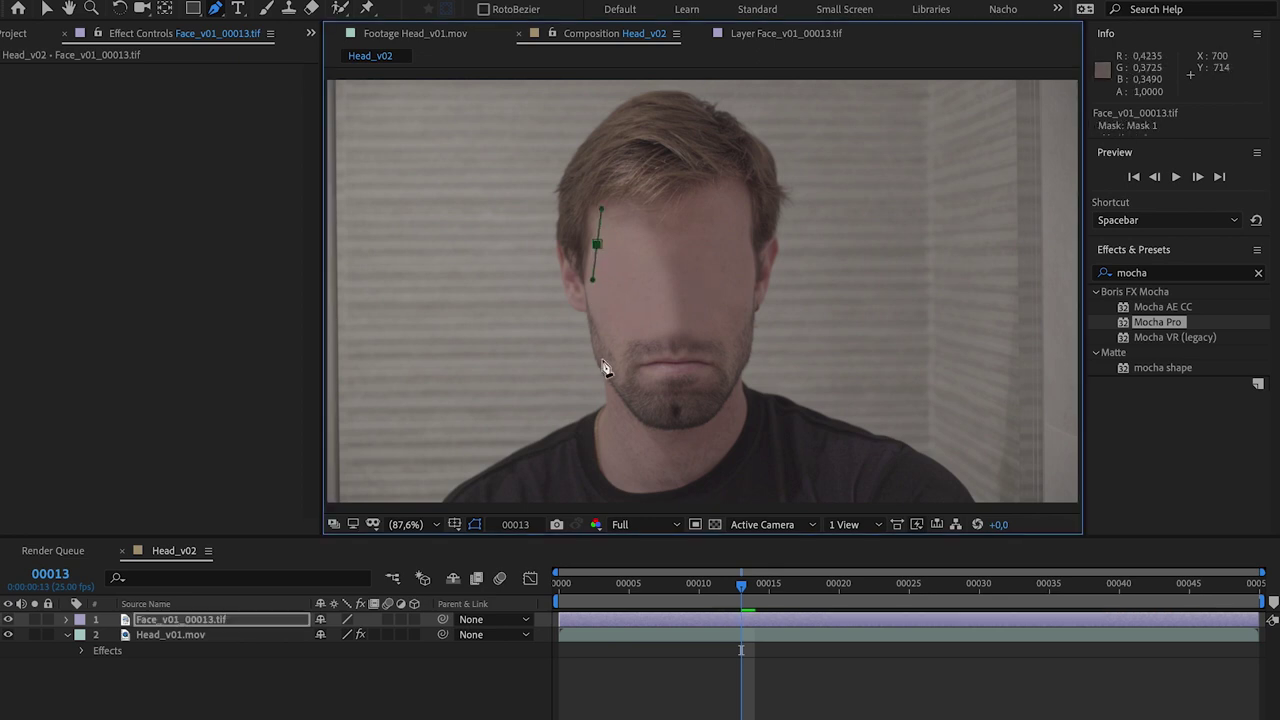
mouse_move(605, 339)
mouse_down()
mouse_move(617, 357)
mouse_move(672, 339)
mouse_up()
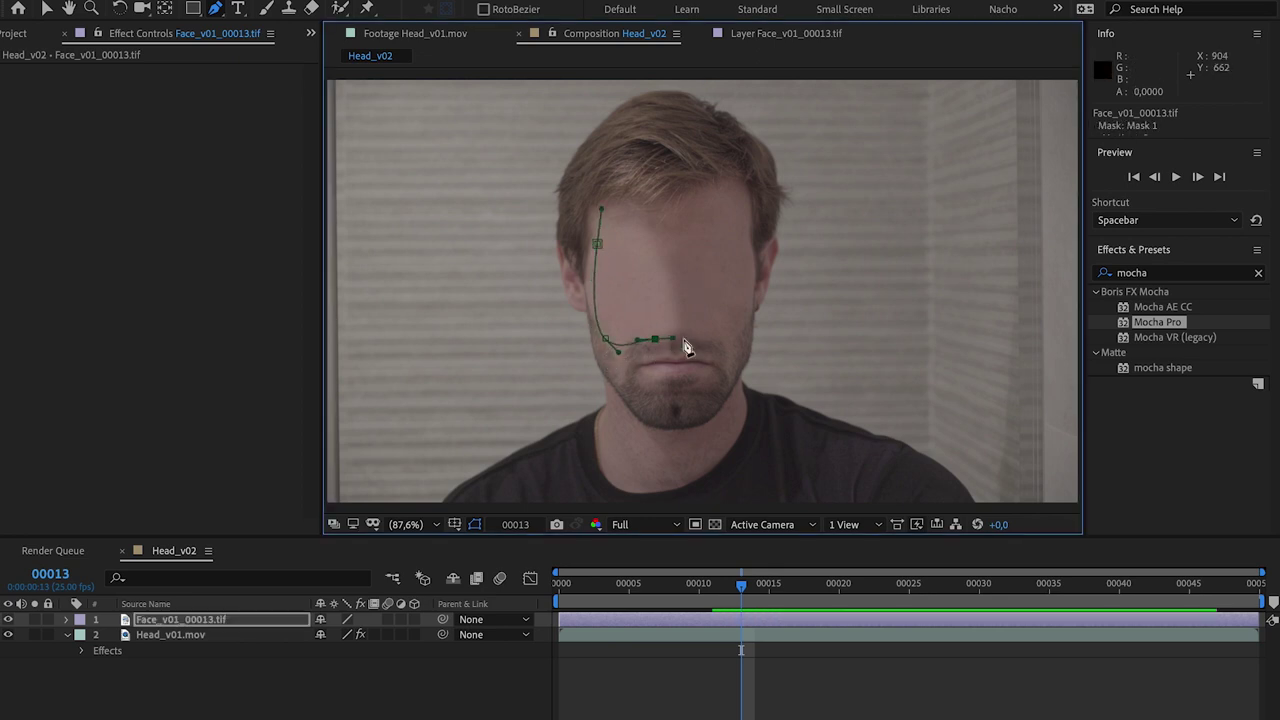
click(720, 348)
click(746, 312)
key(v)
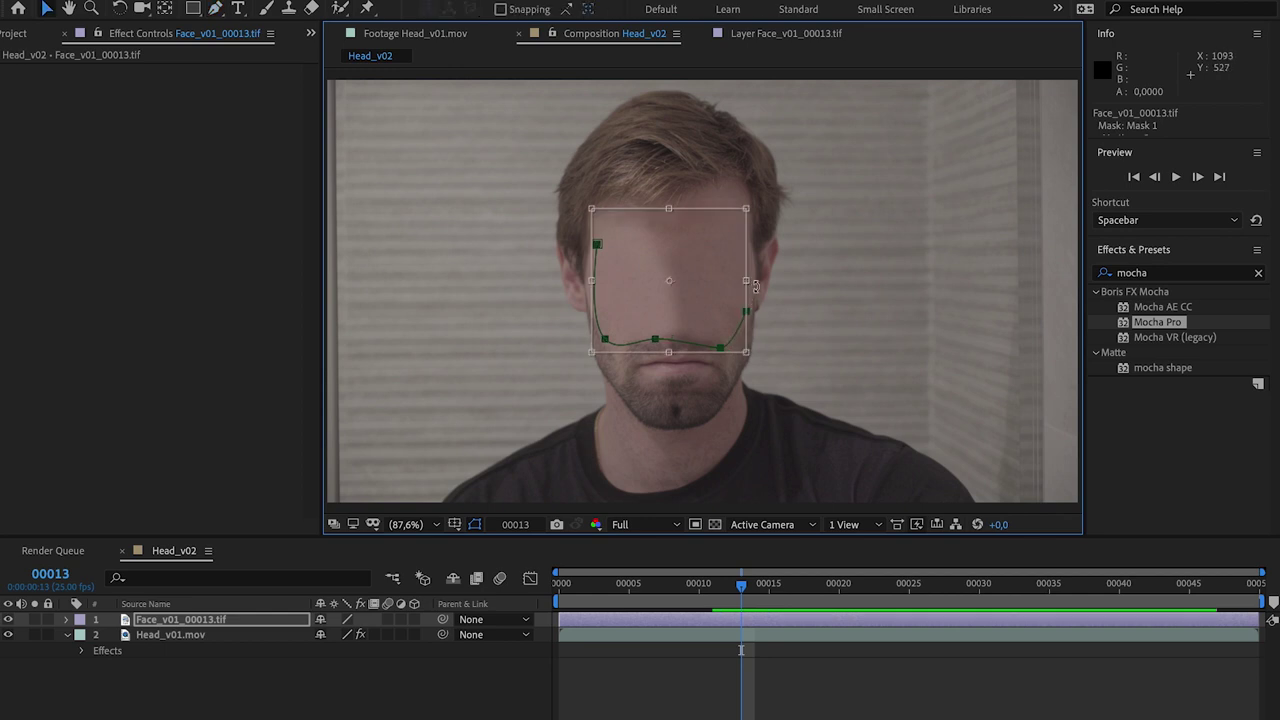
key(Escape)
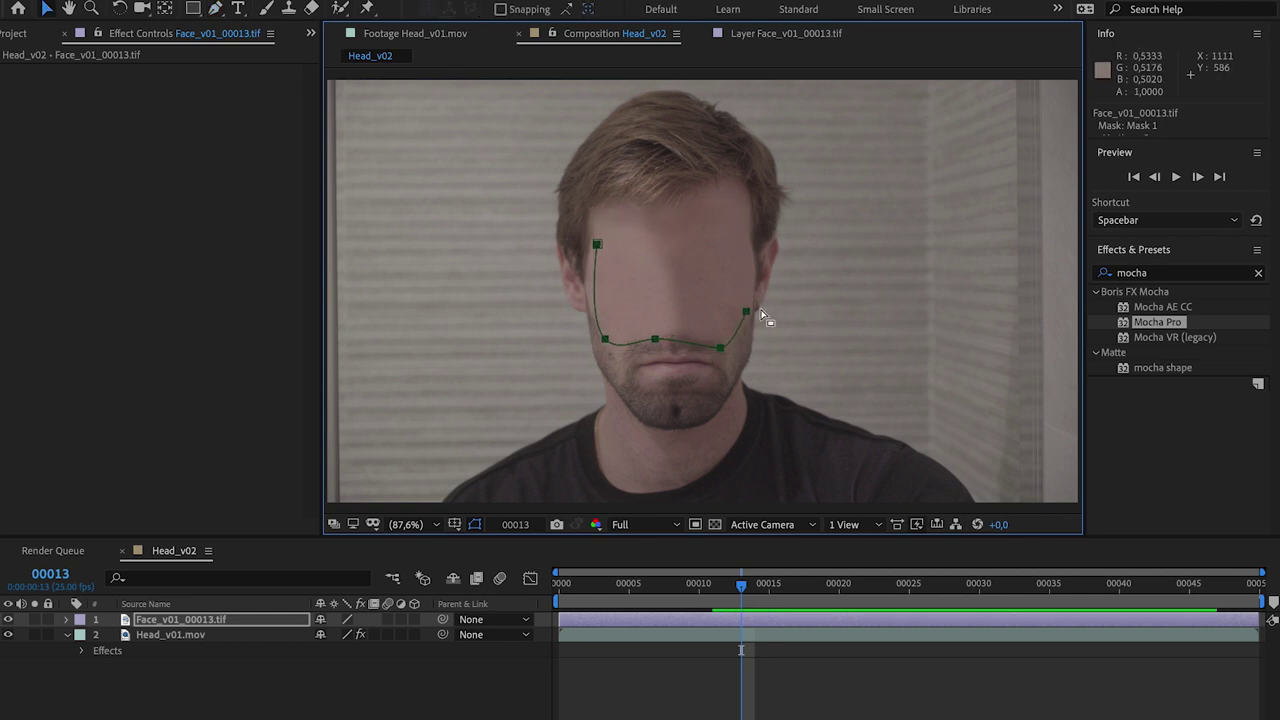
Step: Close the face mask across the forehead and round its top-left curve
click(740, 226)
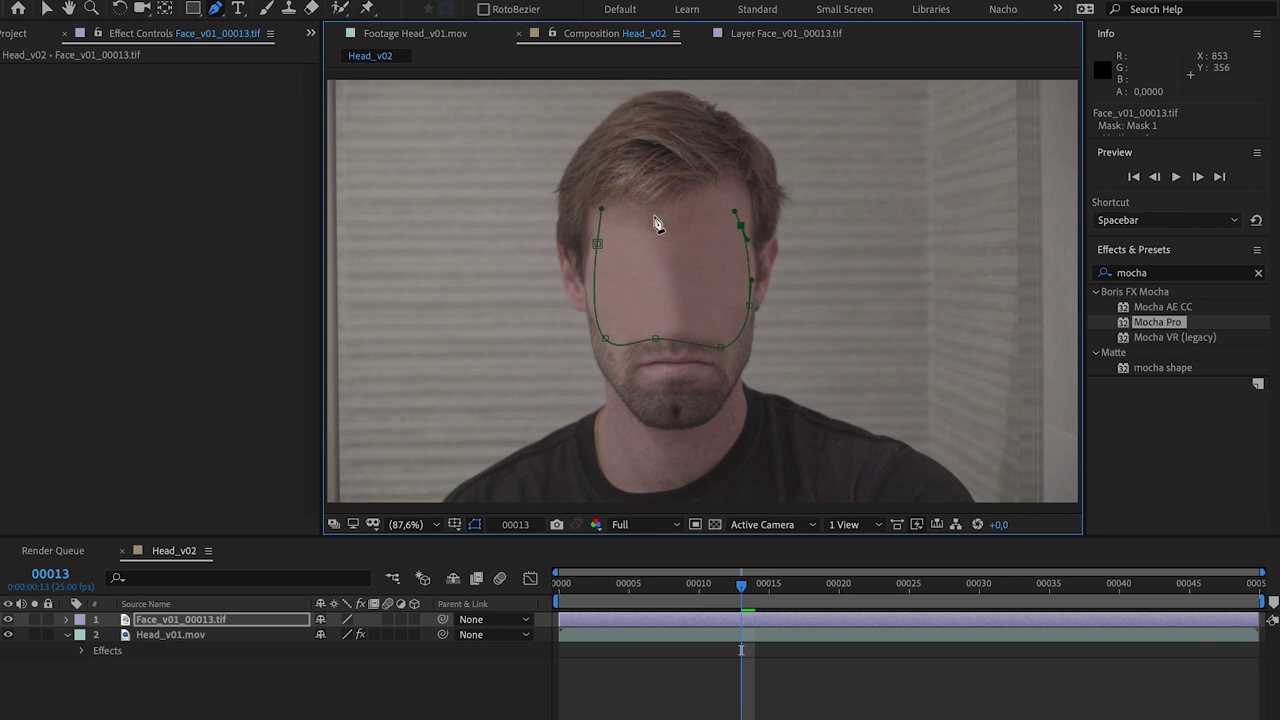
click(663, 221)
key(v)
key(Escape)
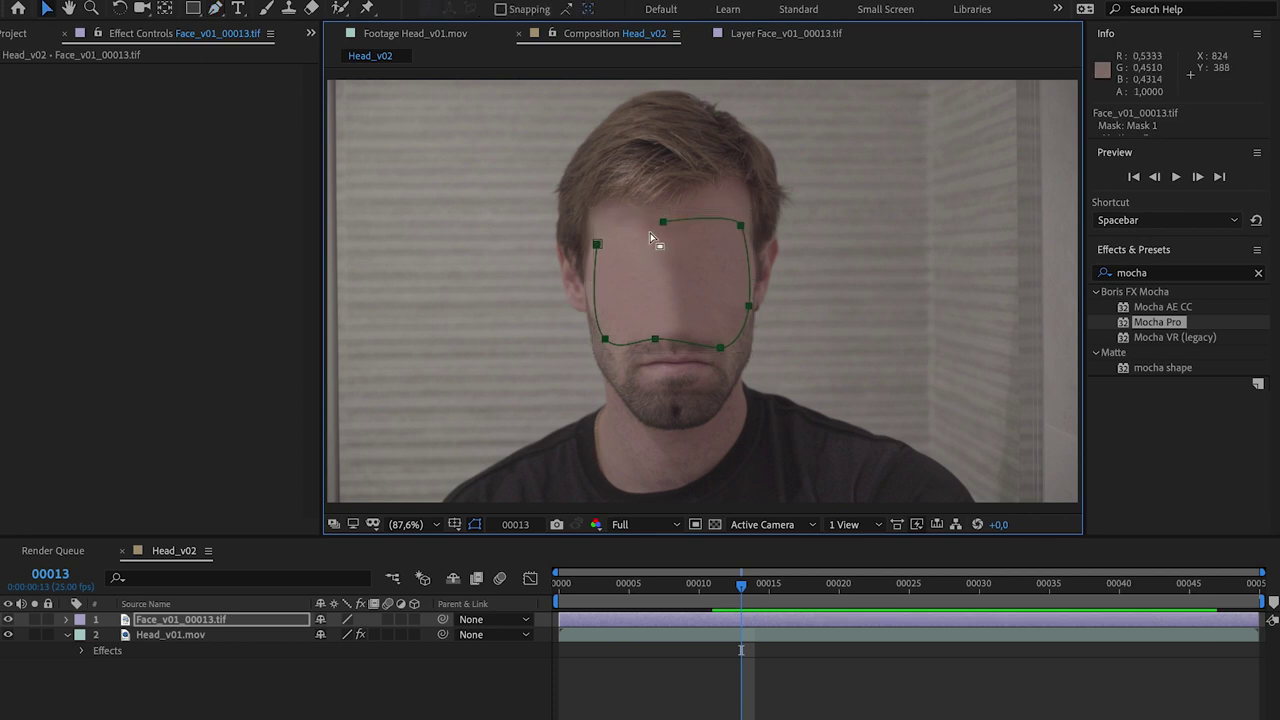
key(ctrl+z)
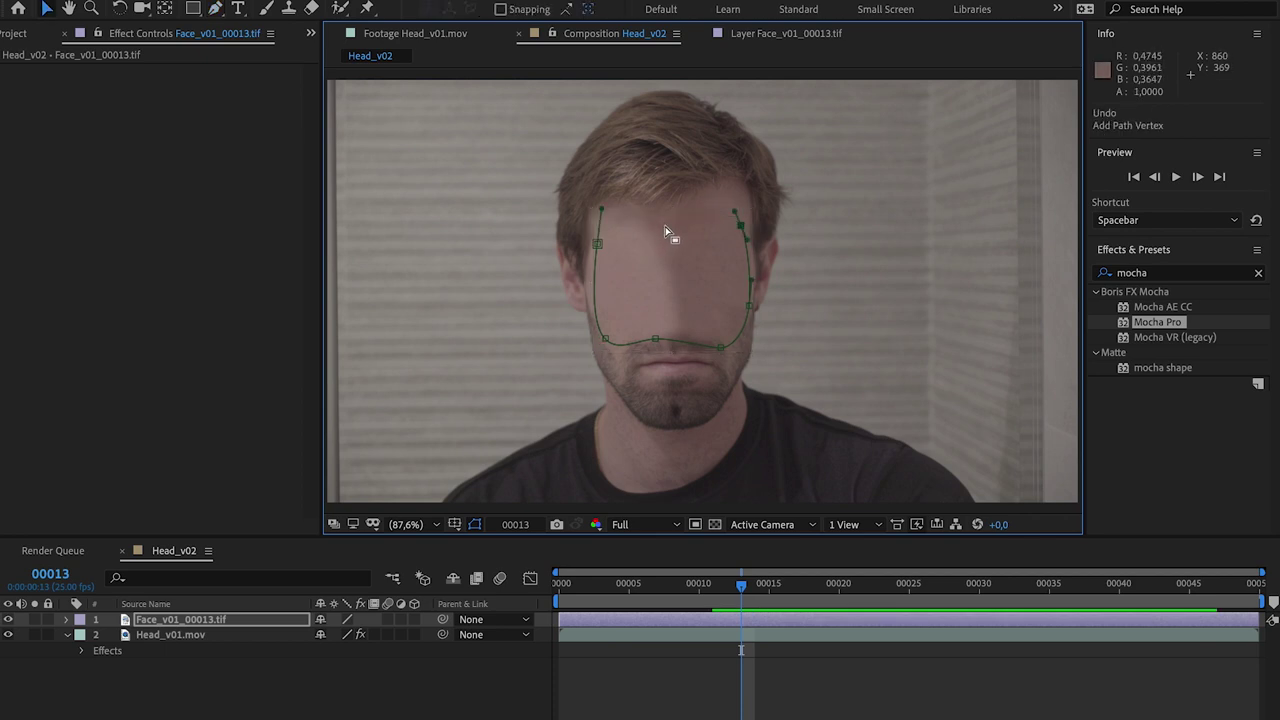
key(g)
click(660, 226)
drag(597, 243, 673, 238)
click(664, 223)
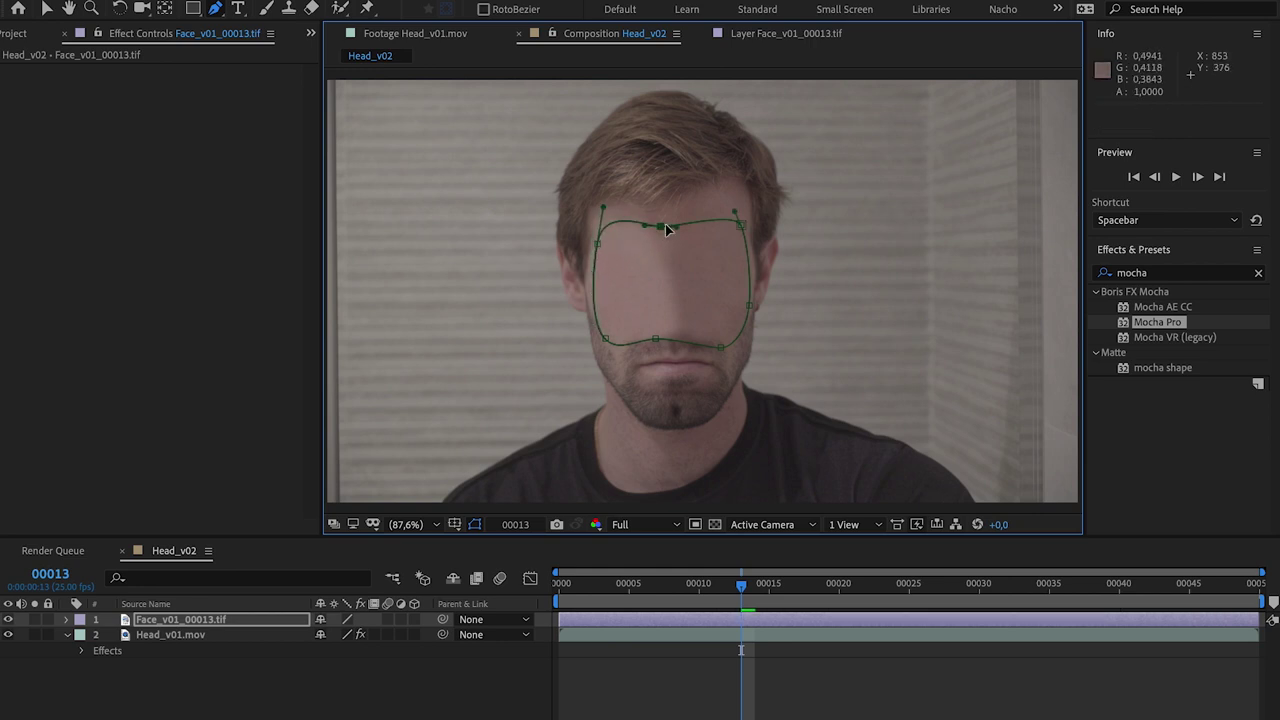
Step: Solo the face patch layer and bring up its Mask Feather value for editing
click(35, 619)
key(f)
click(337, 651)
Step: Apply the 33-pixel mask feather, unsolo the patch, scrub to check it, and select both layers
text(0)
key(Return)
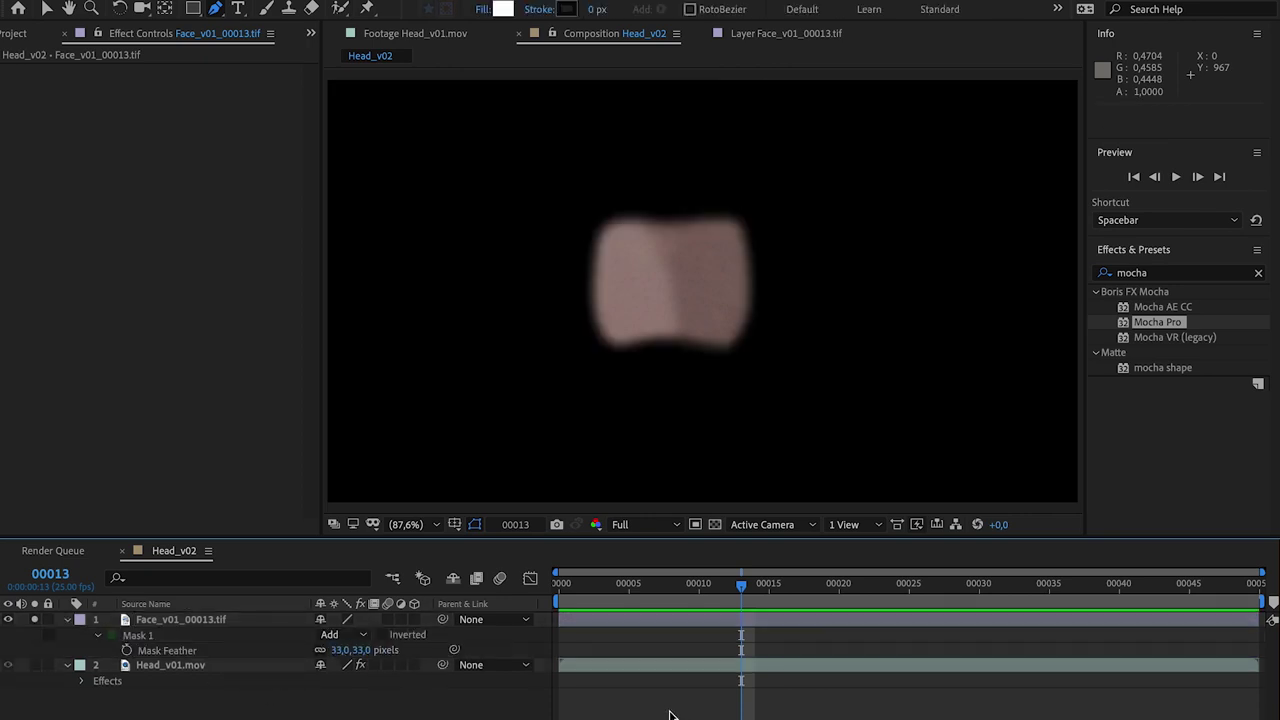
click(36, 620)
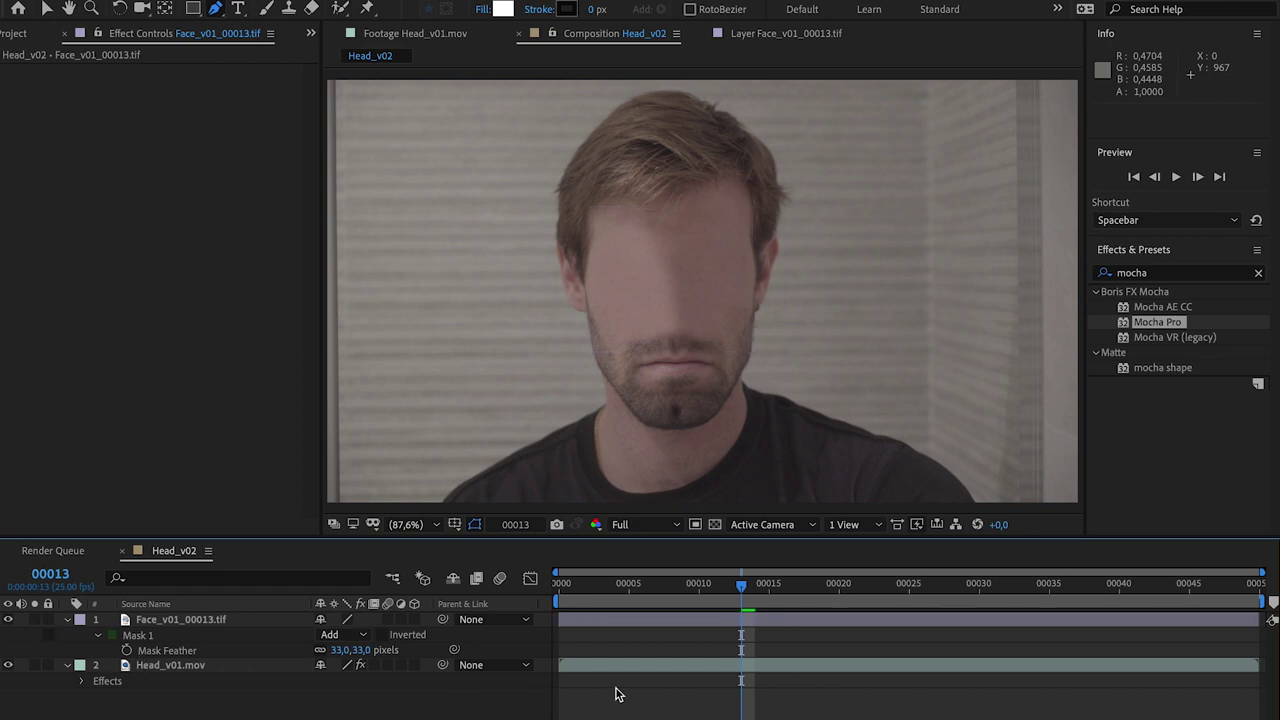
mouse_move(625, 594)
mouse_down()
mouse_move(1245, 590)
mouse_move(508, 617)
mouse_up()
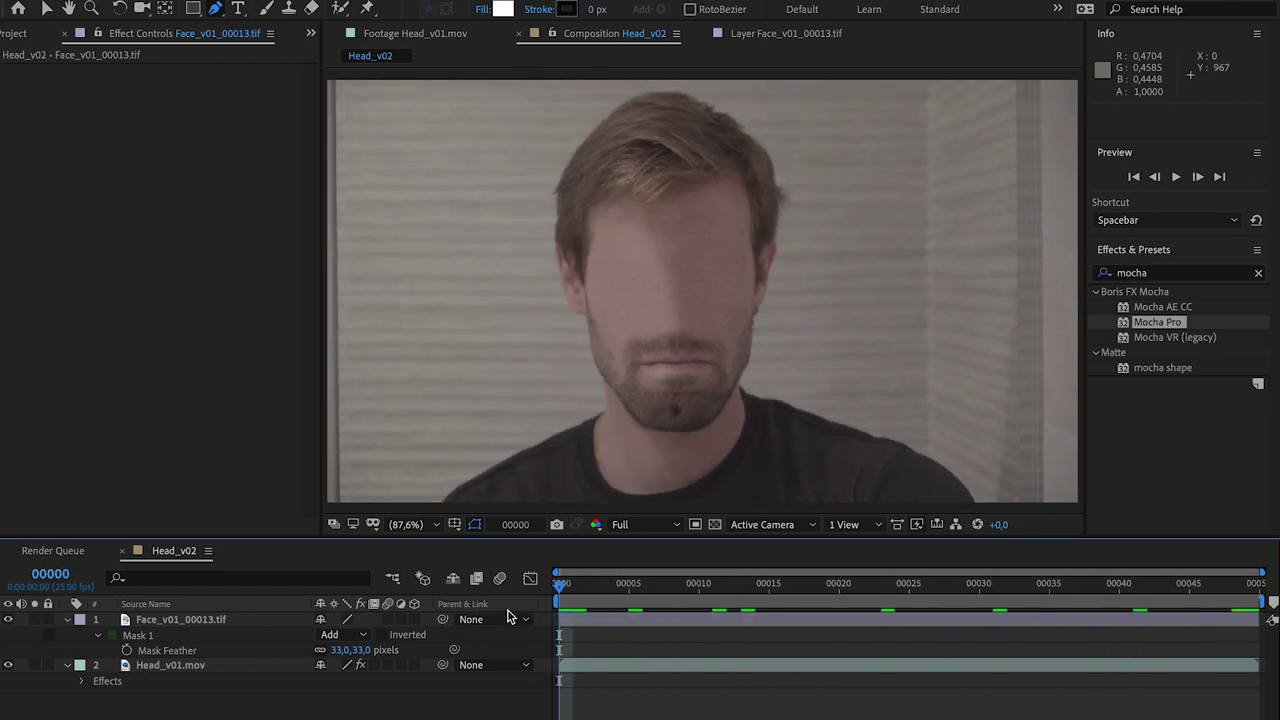
click(65, 625)
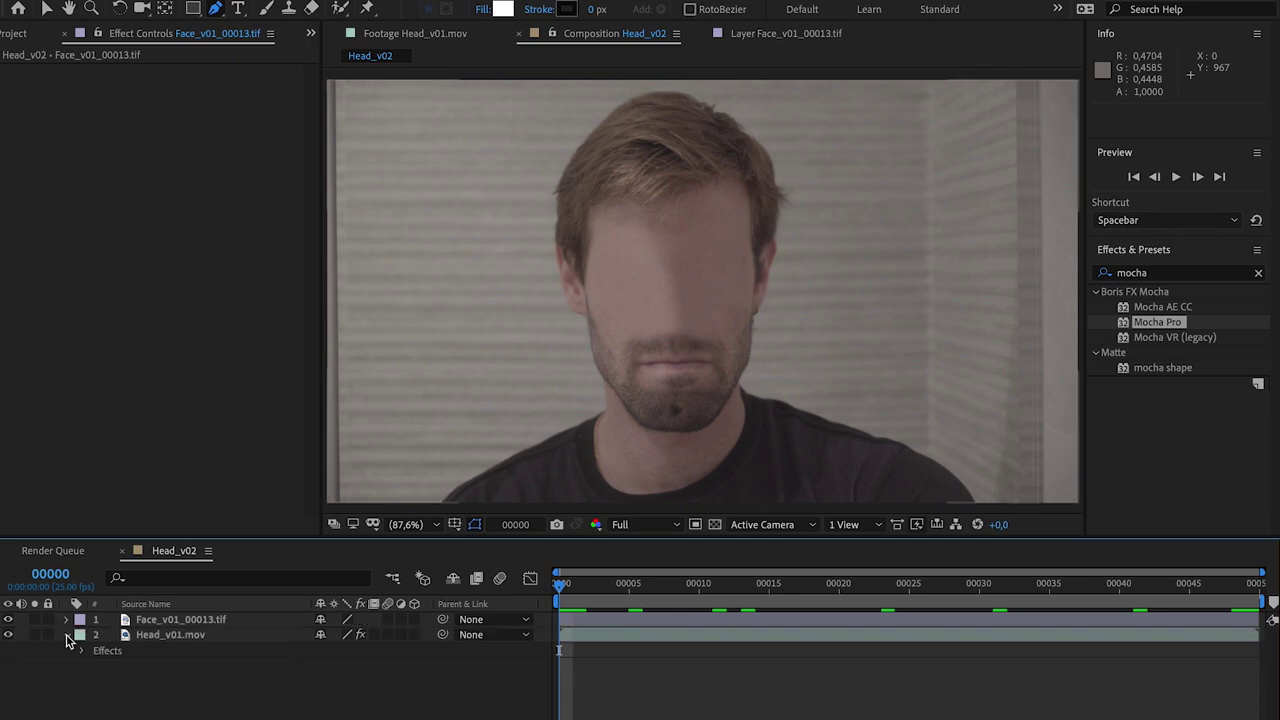
click(185, 620)
shift+click(188, 635)
Step: Pre-compose both layers into Pre-comp 2, then select Head_v01.mov's Mocha Pro effect inside it
right_click(195, 630)
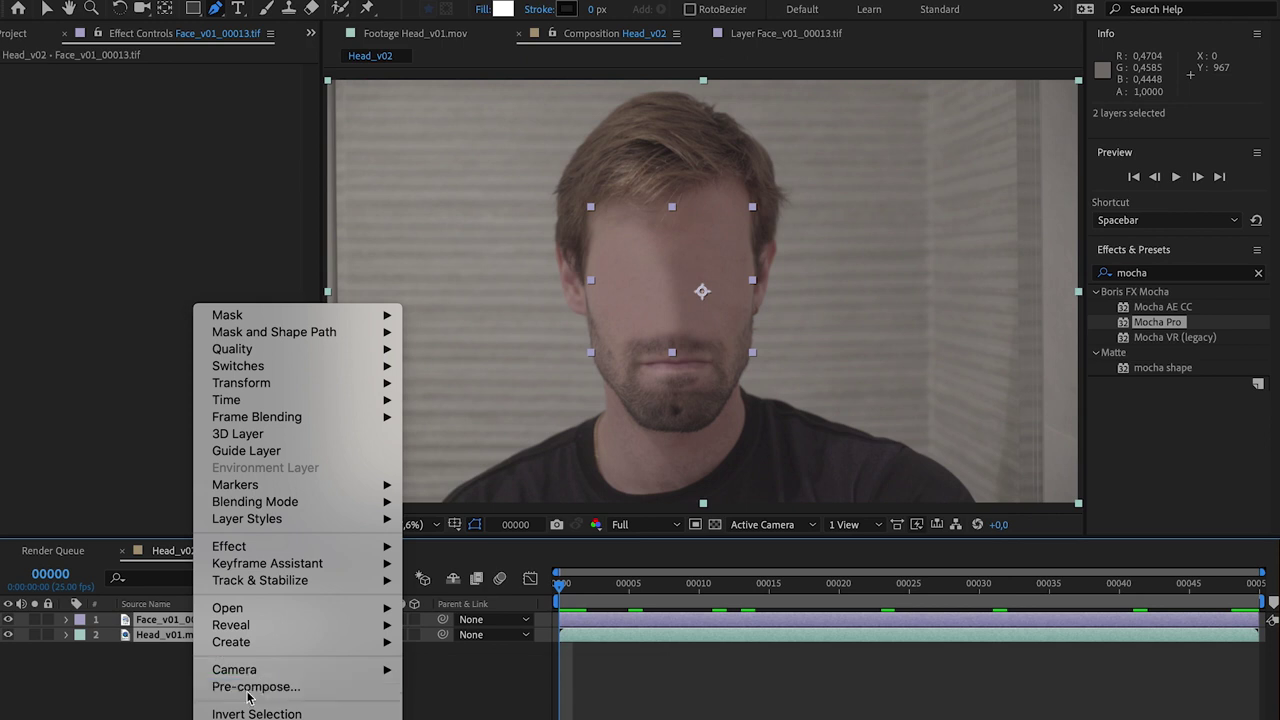
click(285, 686)
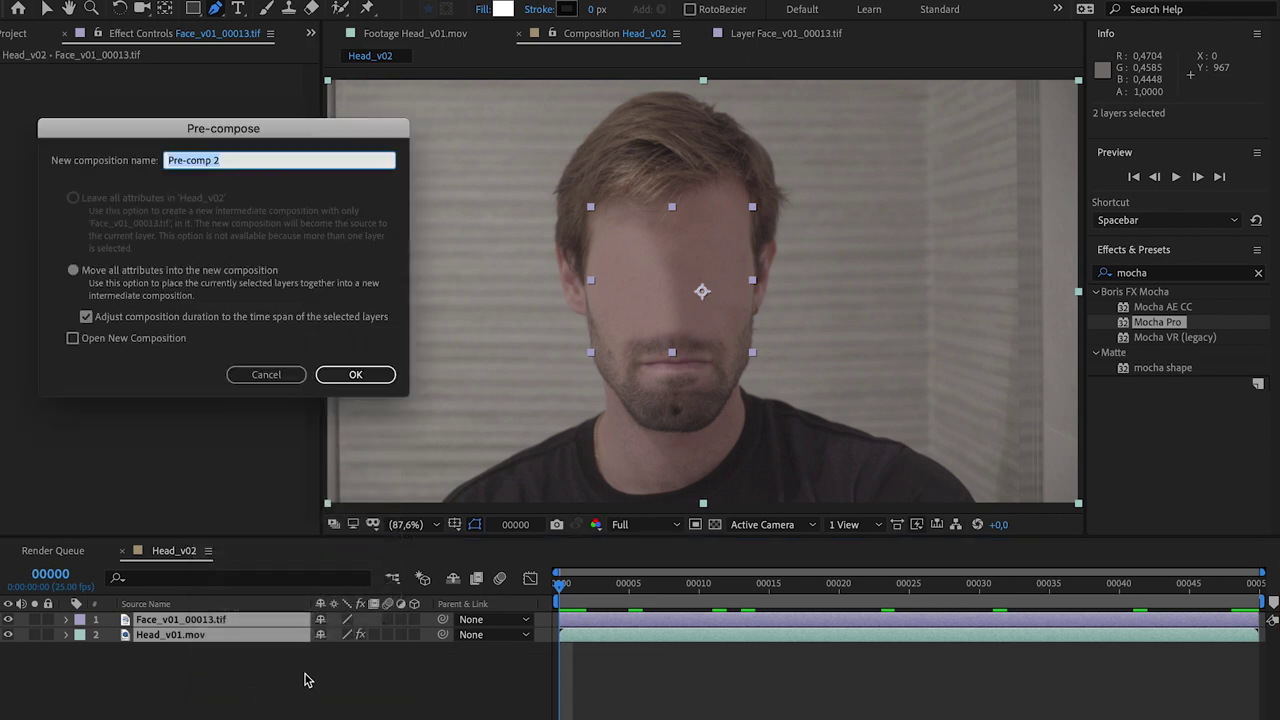
click(357, 376)
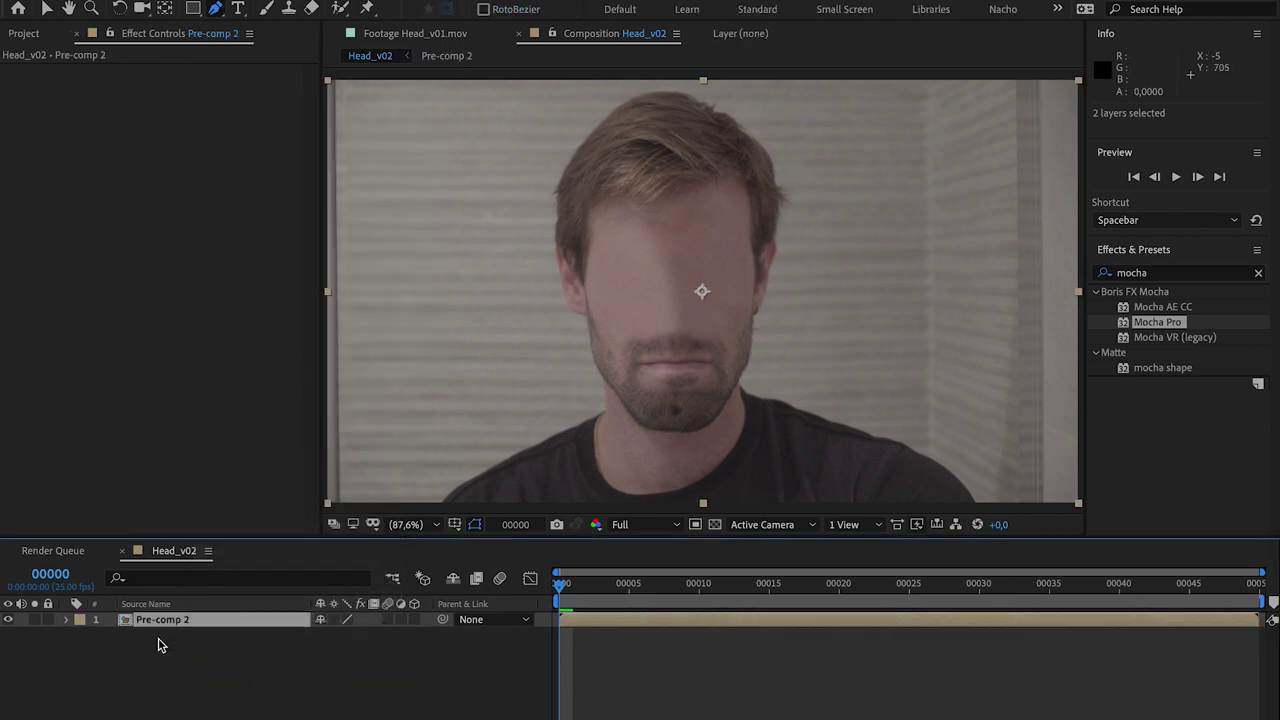
double_click(175, 620)
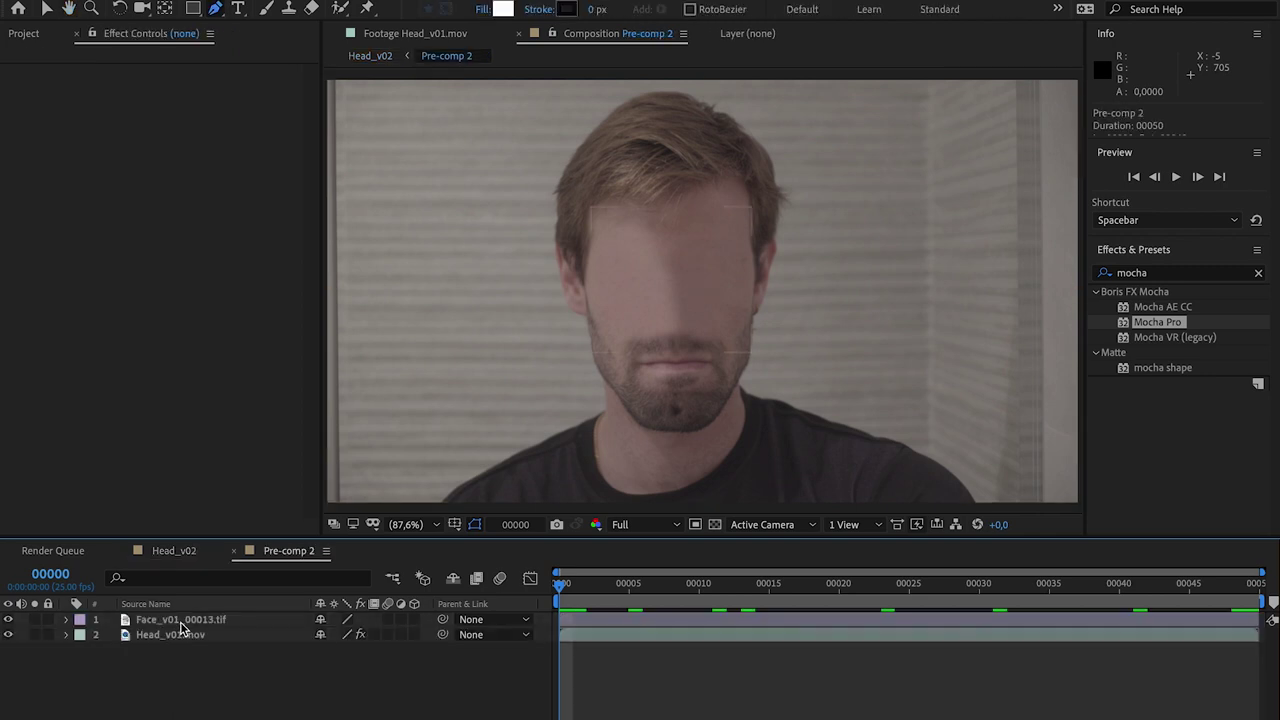
double_click(181, 635)
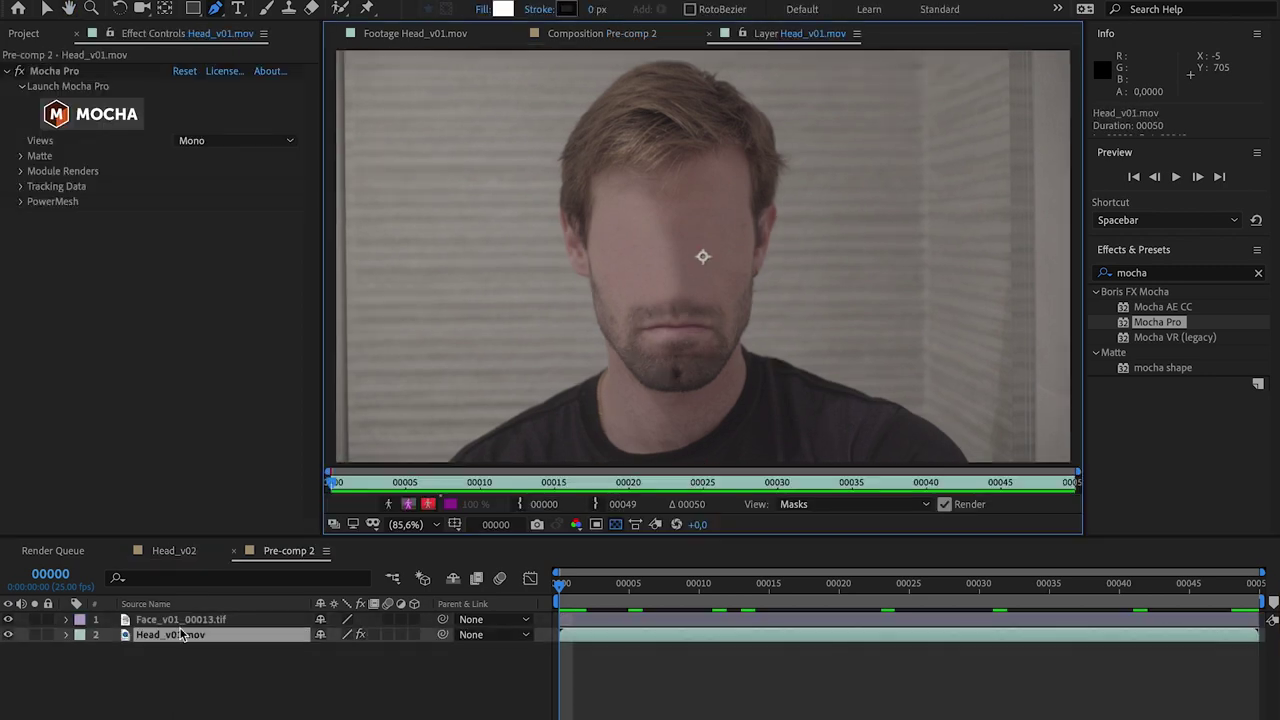
click(70, 74)
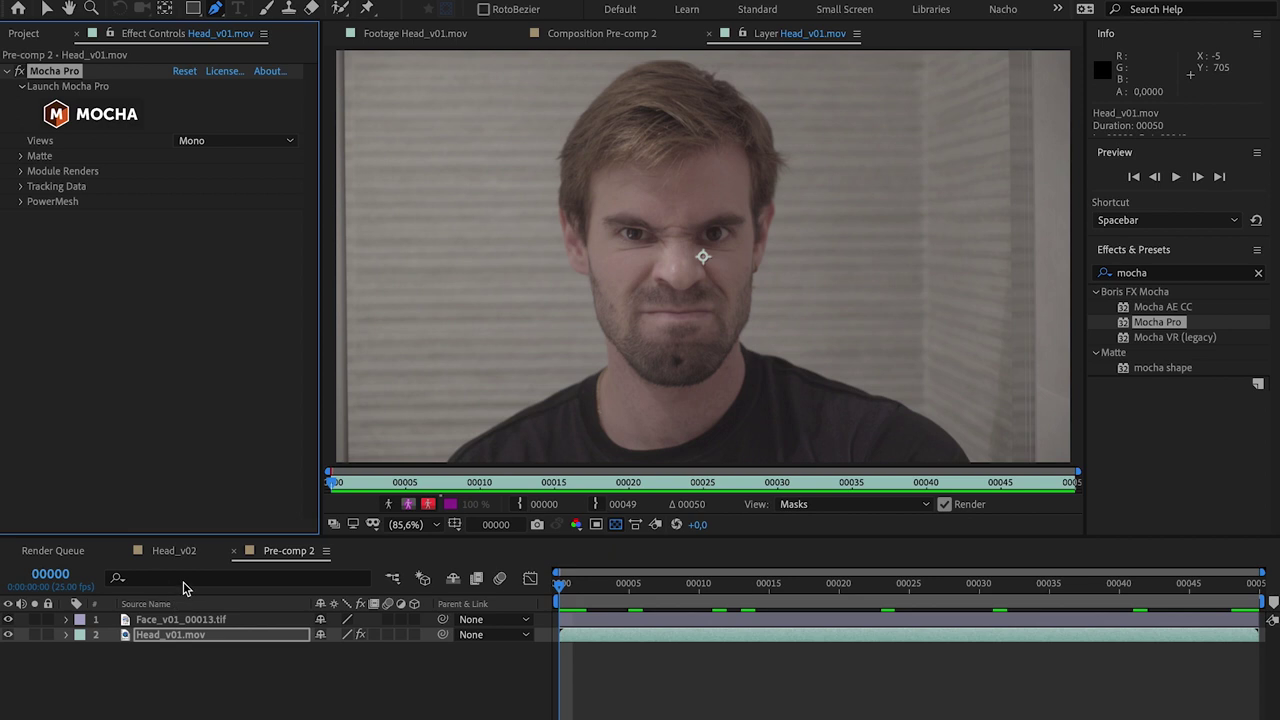
click(182, 553)
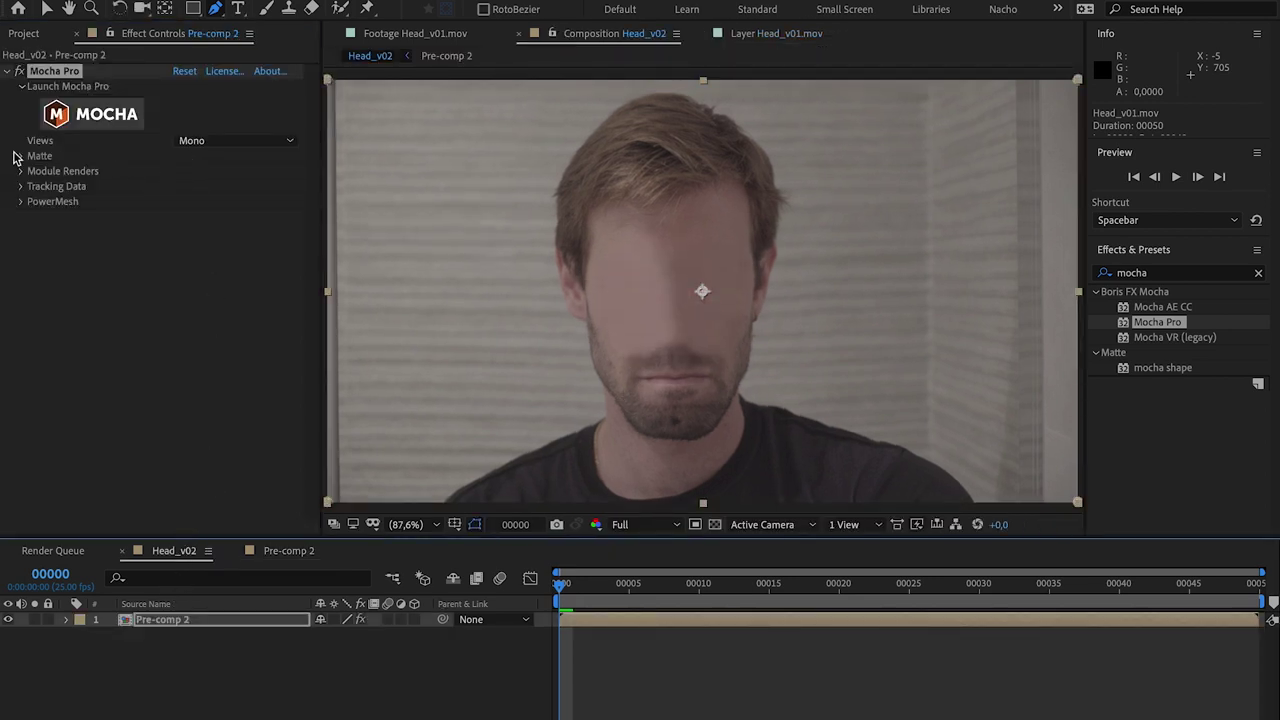
Step: Set the Mocha Pro render module to Stabilize: Warp and preview the warped result
click(21, 171)
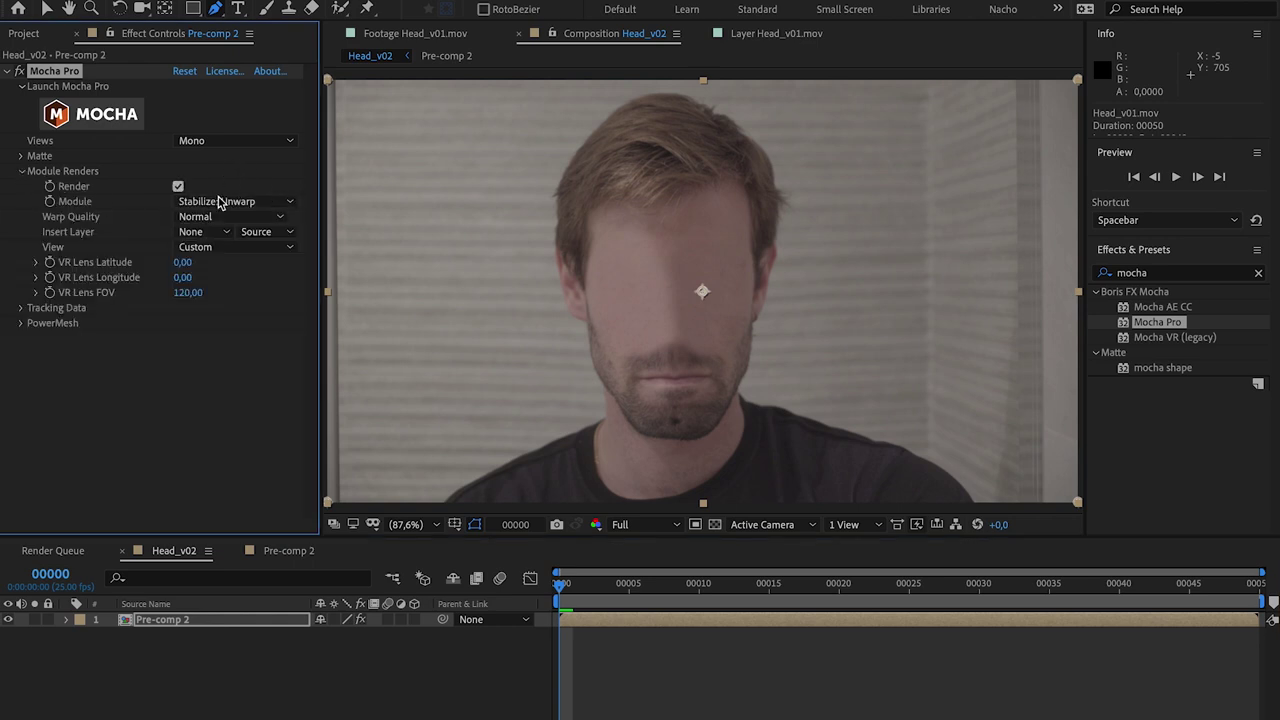
click(255, 202)
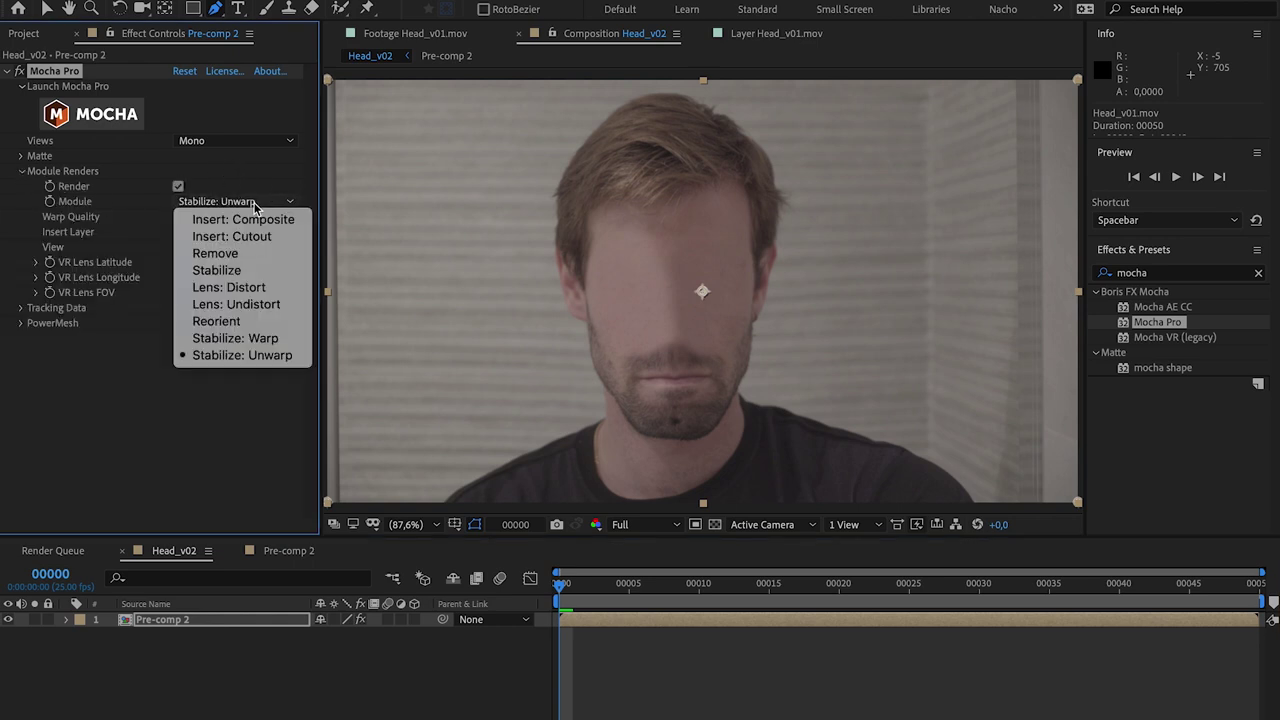
click(255, 345)
click(615, 665)
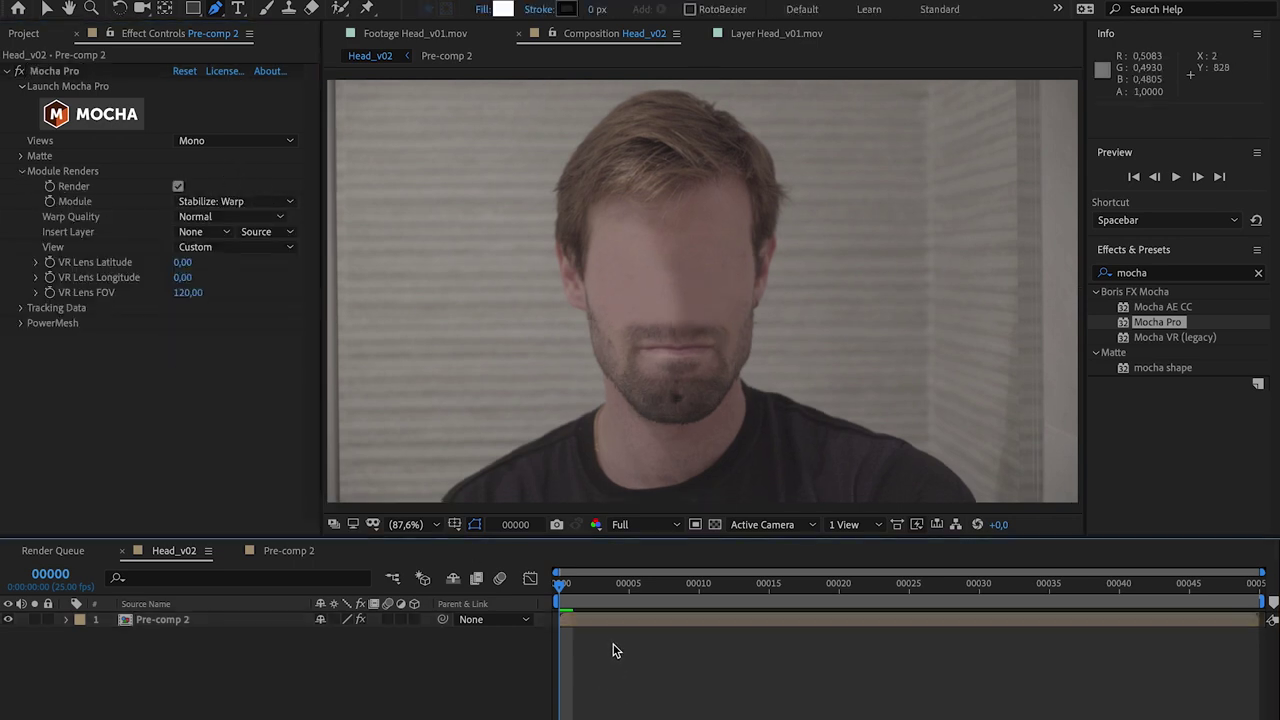
key(space)
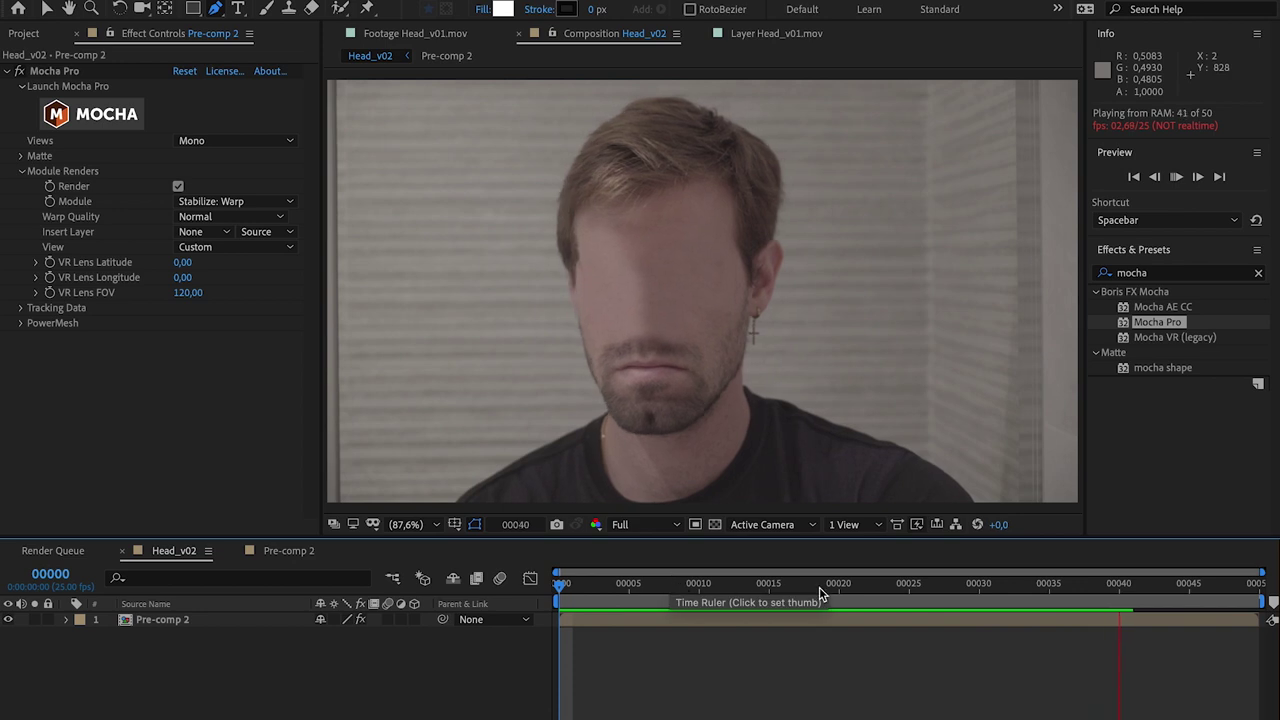
key(space)
key(space)
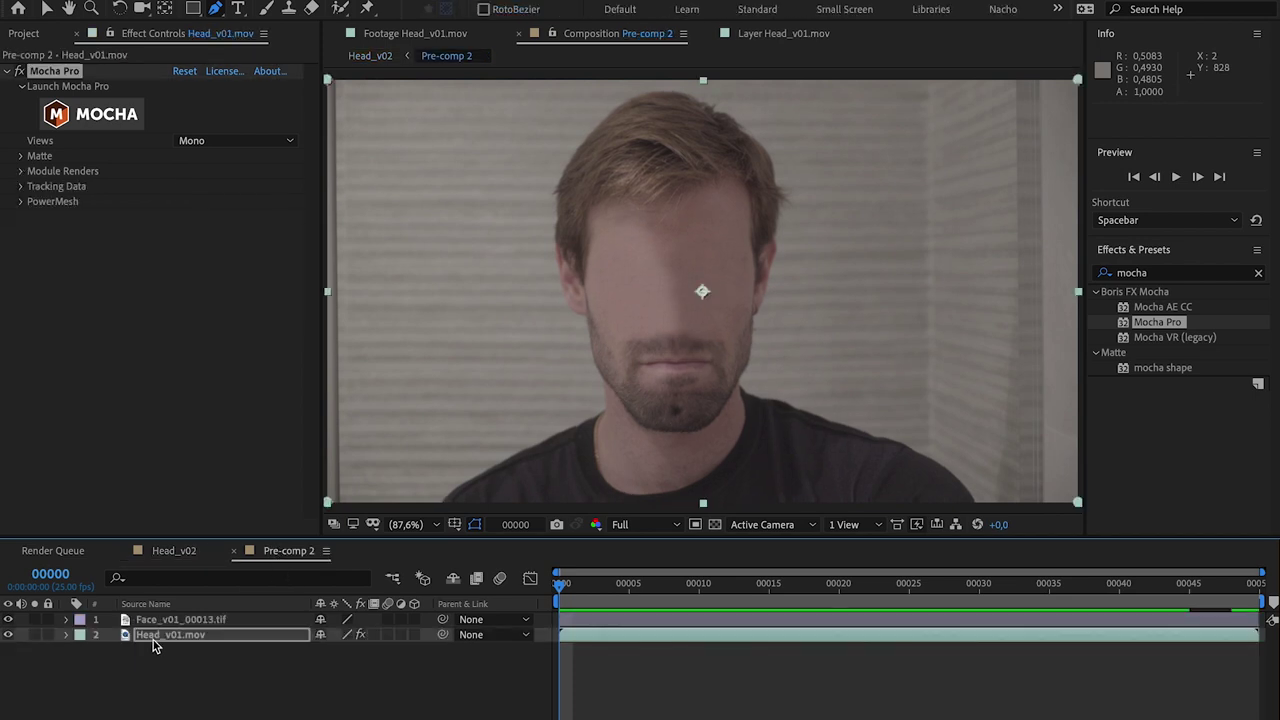
Step: Make Head_v01.mov a guide layer in Pre-comp 2, then check Head_v02's face patch against the transparency grid
click(176, 633)
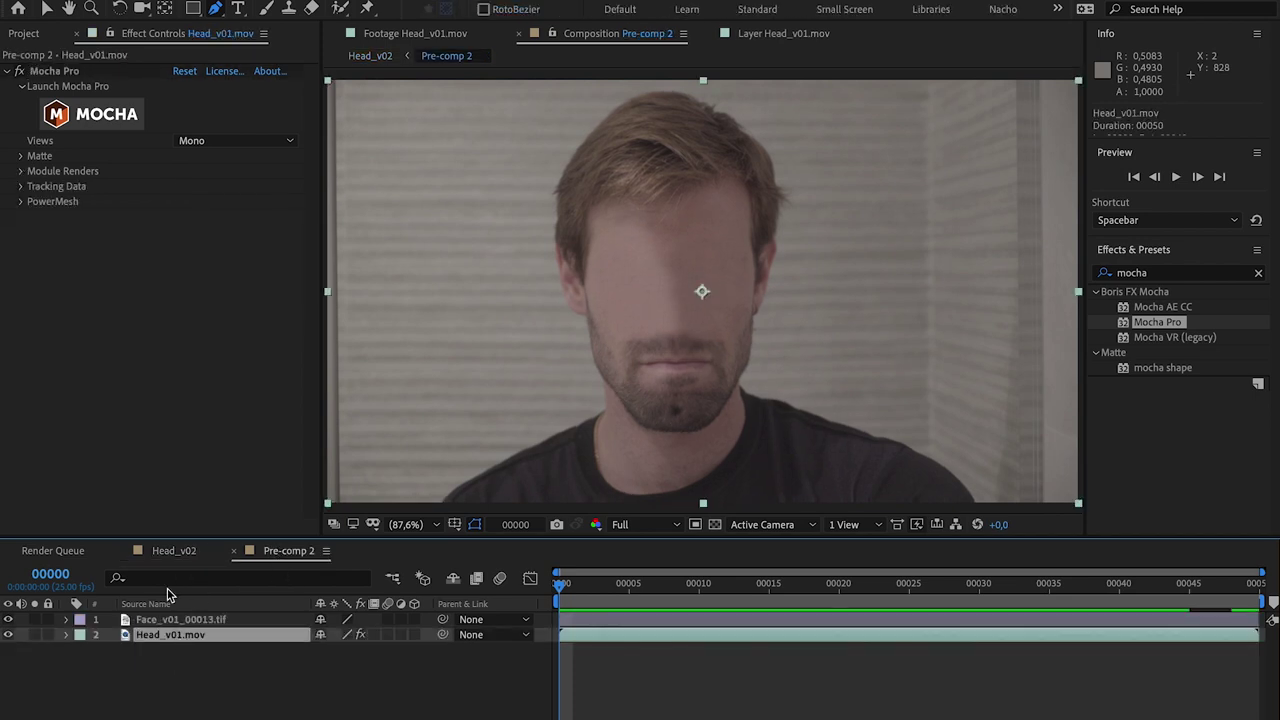
right_click(170, 634)
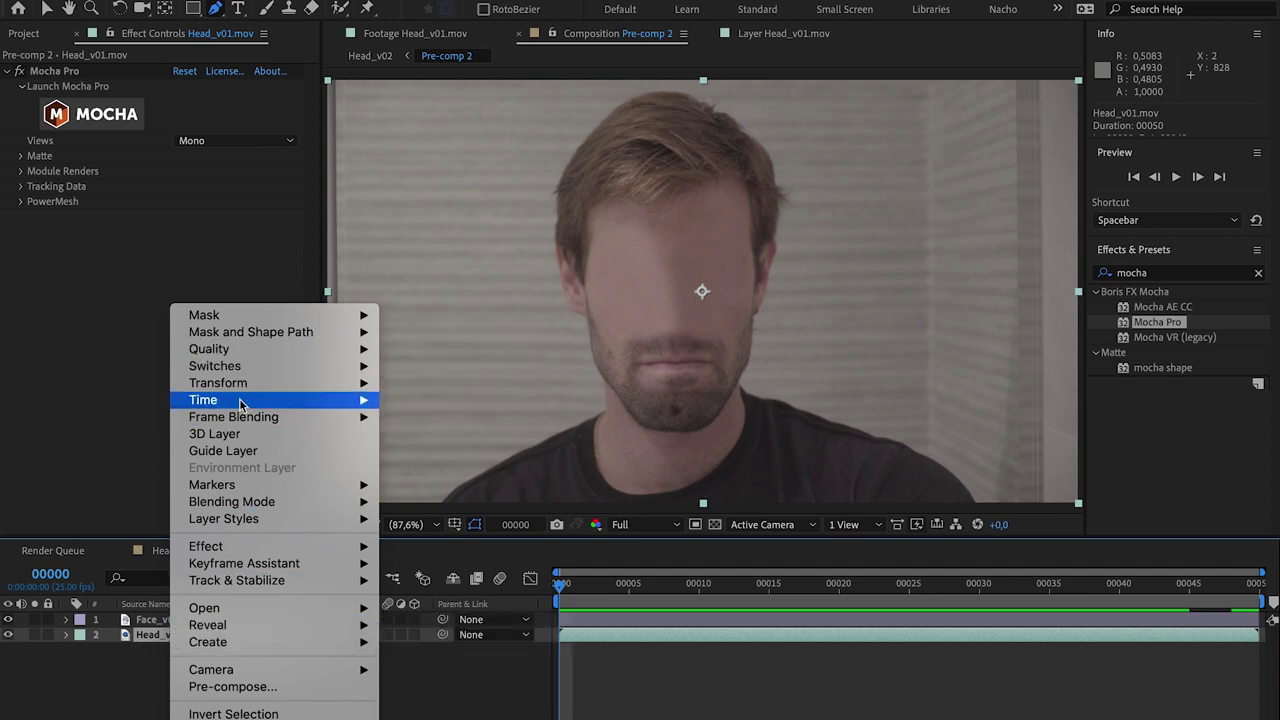
click(231, 452)
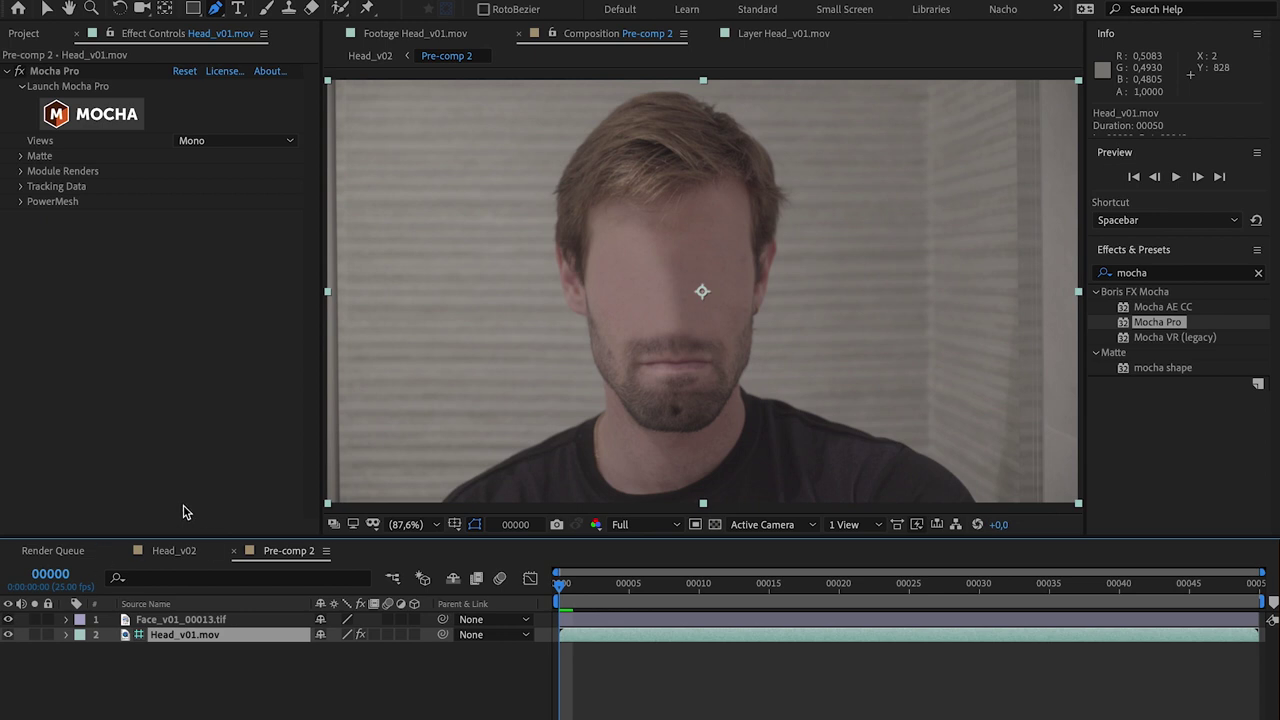
click(180, 551)
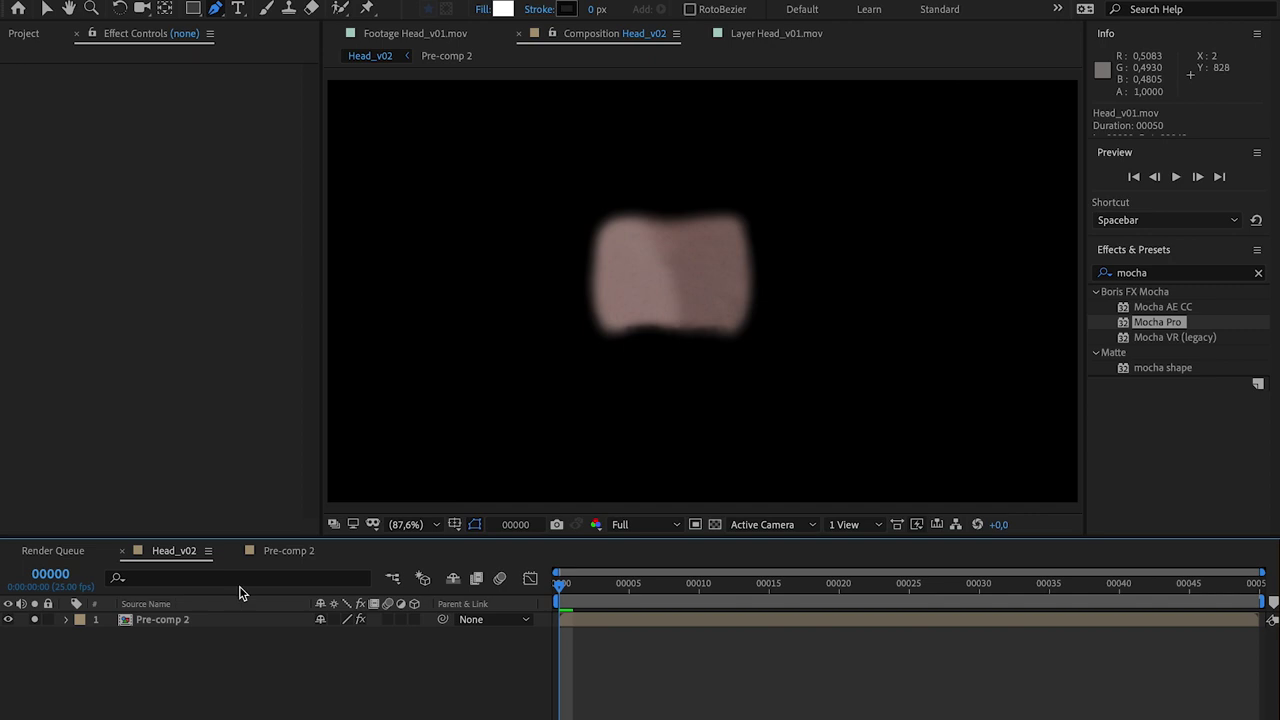
click(714, 524)
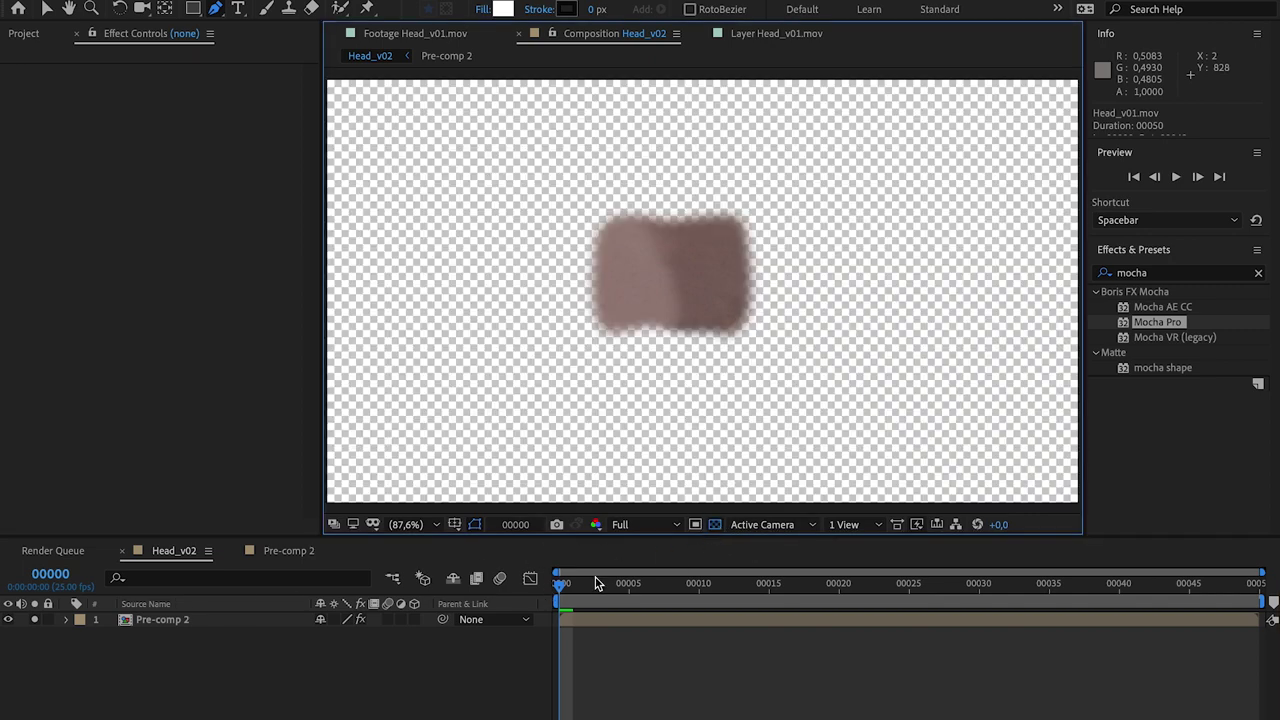
drag(596, 583, 560, 583)
click(714, 524)
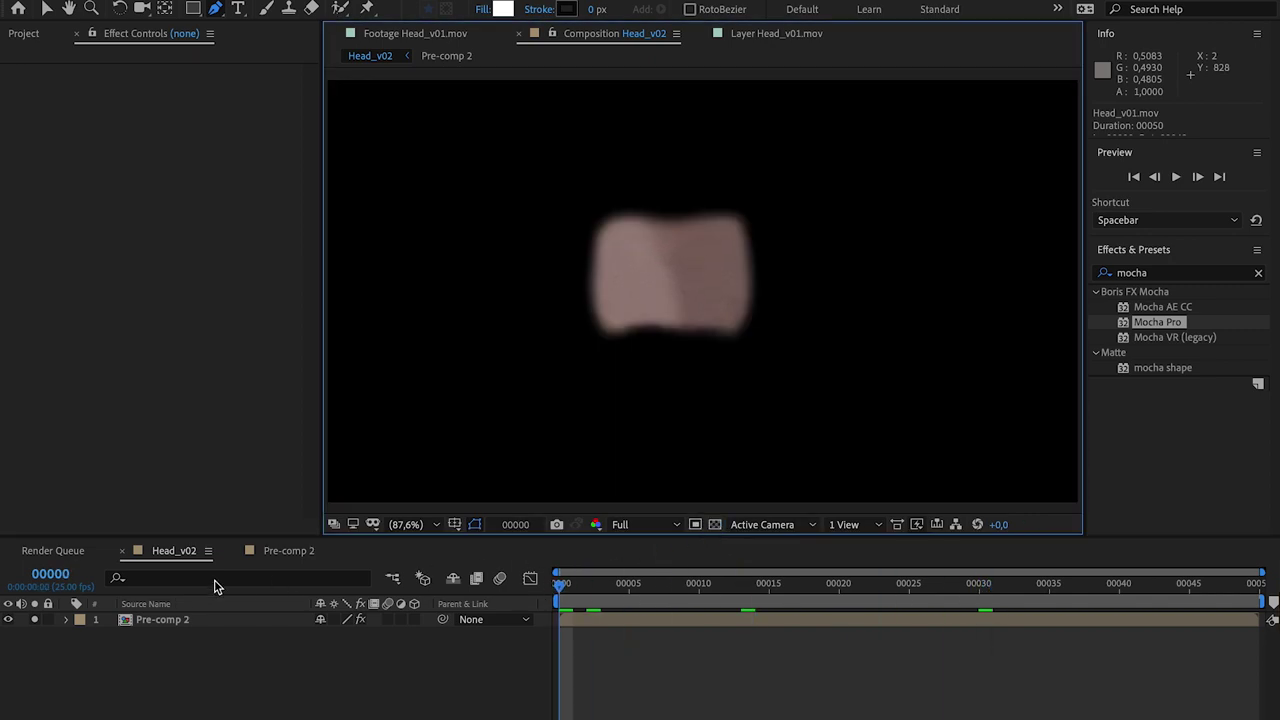
click(28, 36)
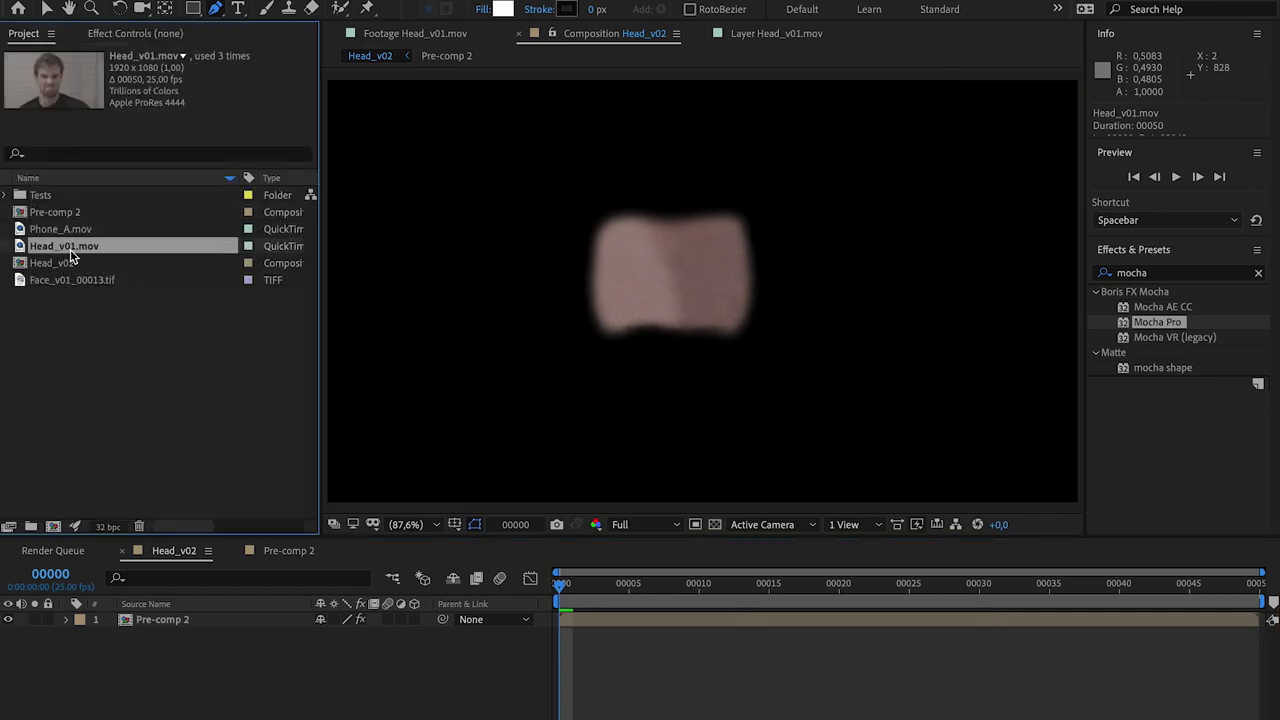
Step: Add Head_v01.mov beneath Pre-comp 2 in Head_v02 and start a preview
drag(67, 252, 60, 645)
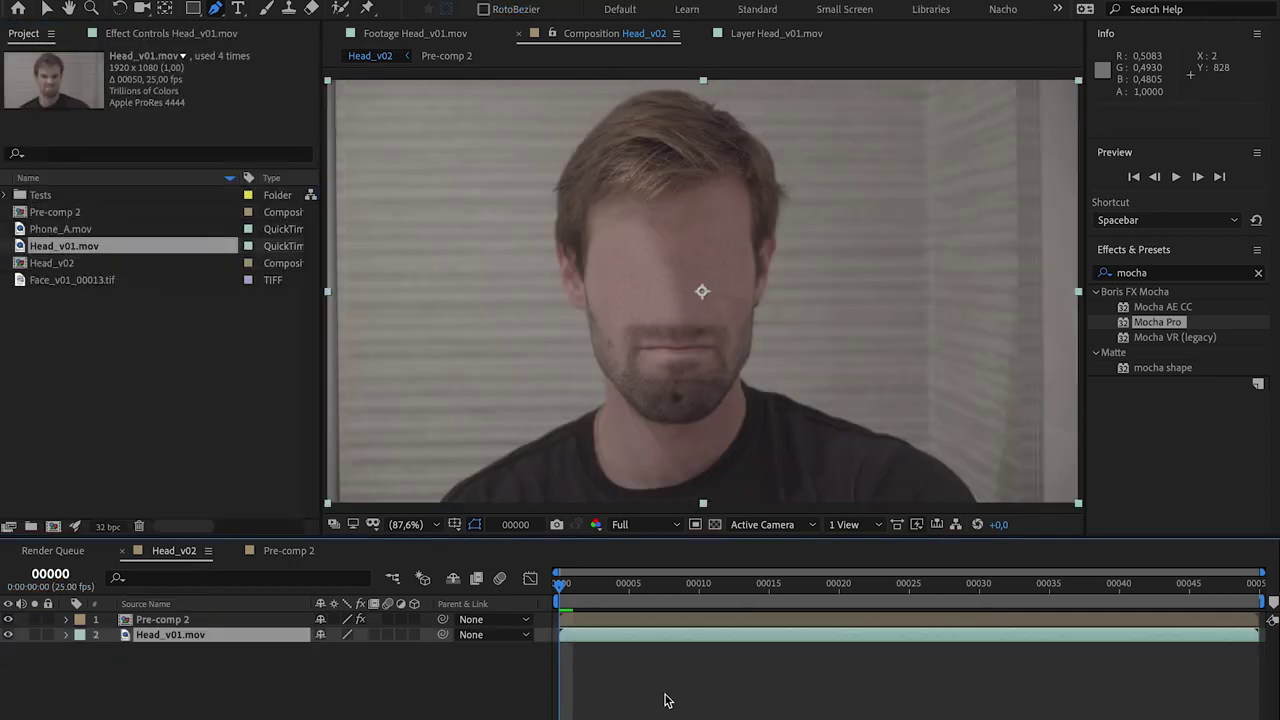
click(668, 701)
key(space)
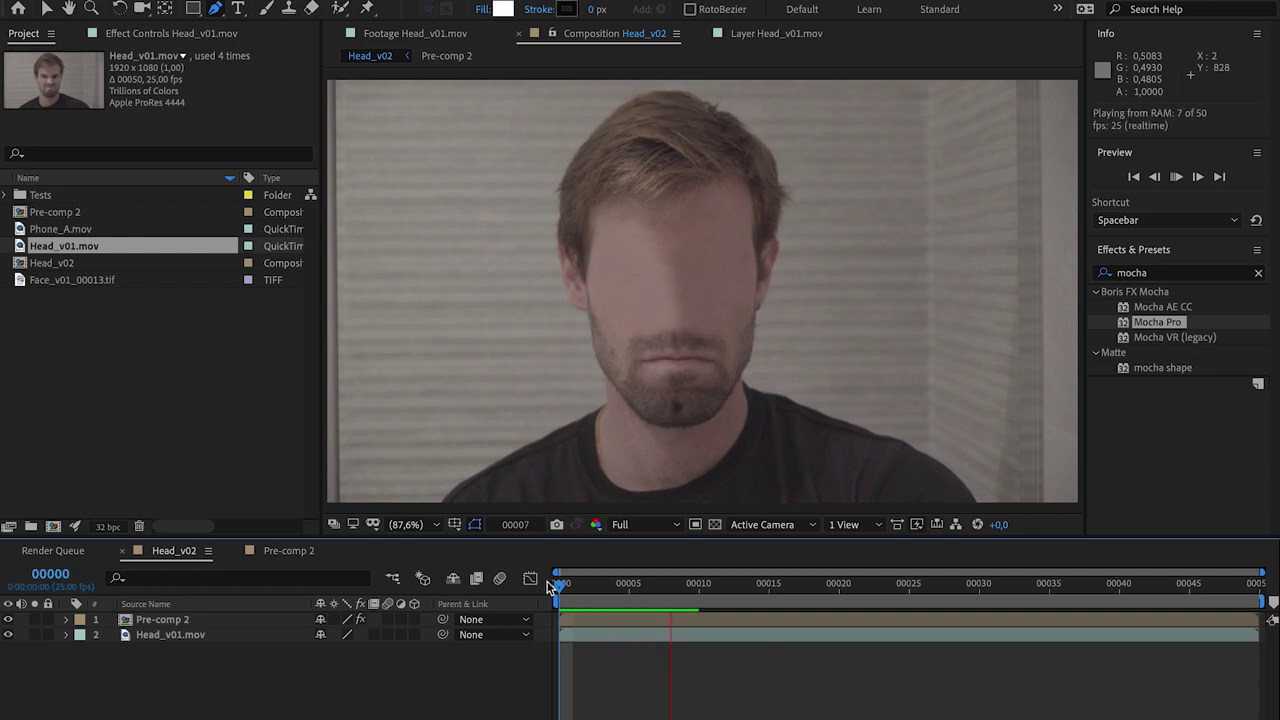
click(173, 620)
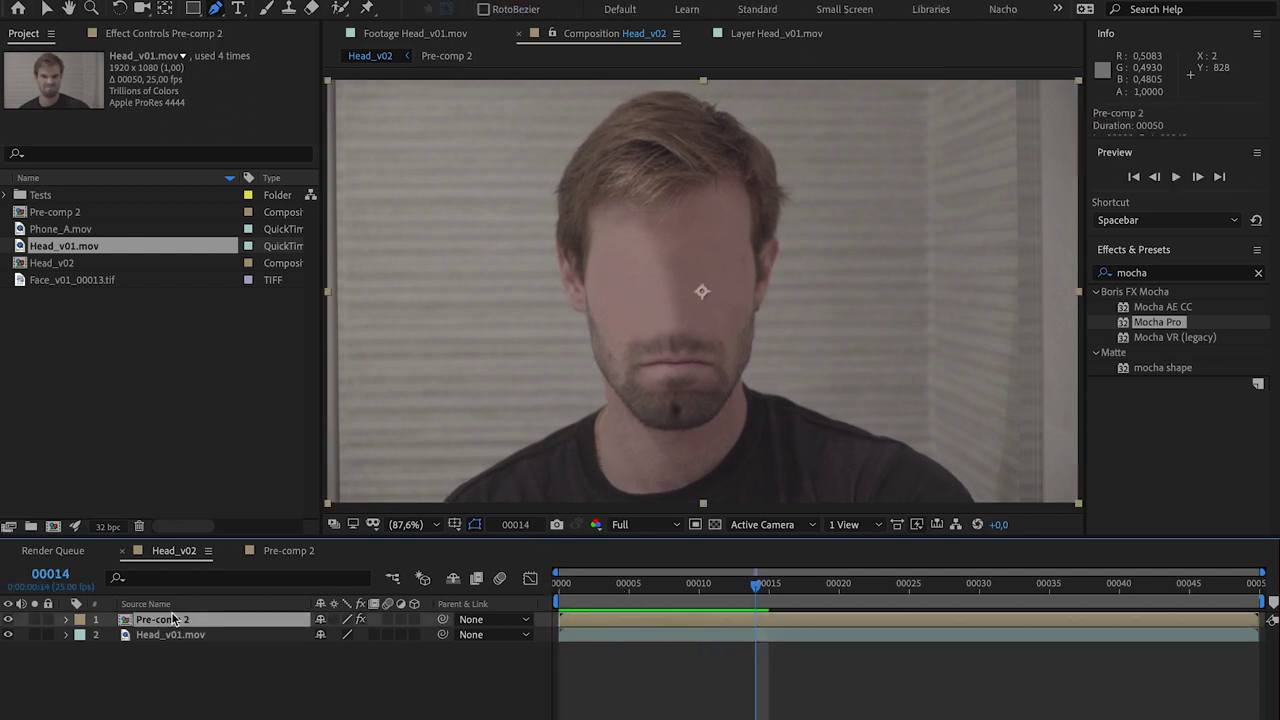
Step: Review Pre-comp 2's Mocha Pro settings, scrub the composite, and play it through once more
click(141, 33)
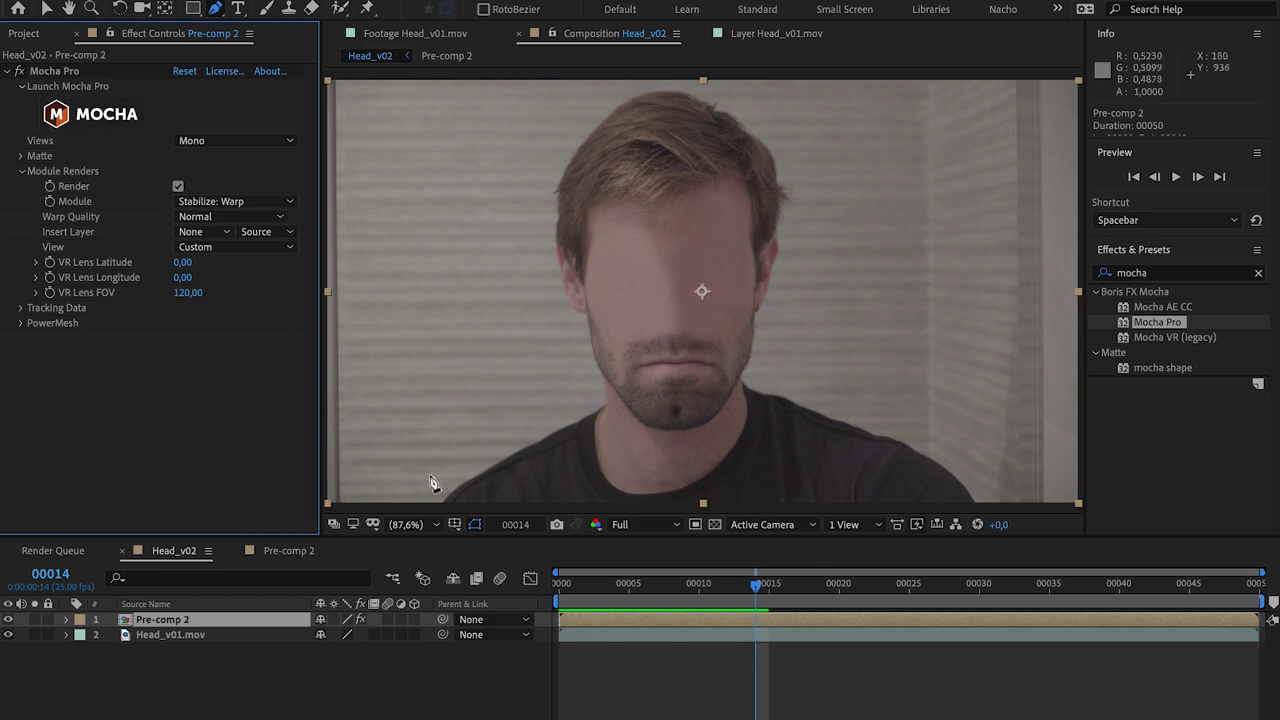
mouse_move(588, 594)
mouse_down()
mouse_move(836, 592)
mouse_move(490, 591)
mouse_up()
click(70, 638)
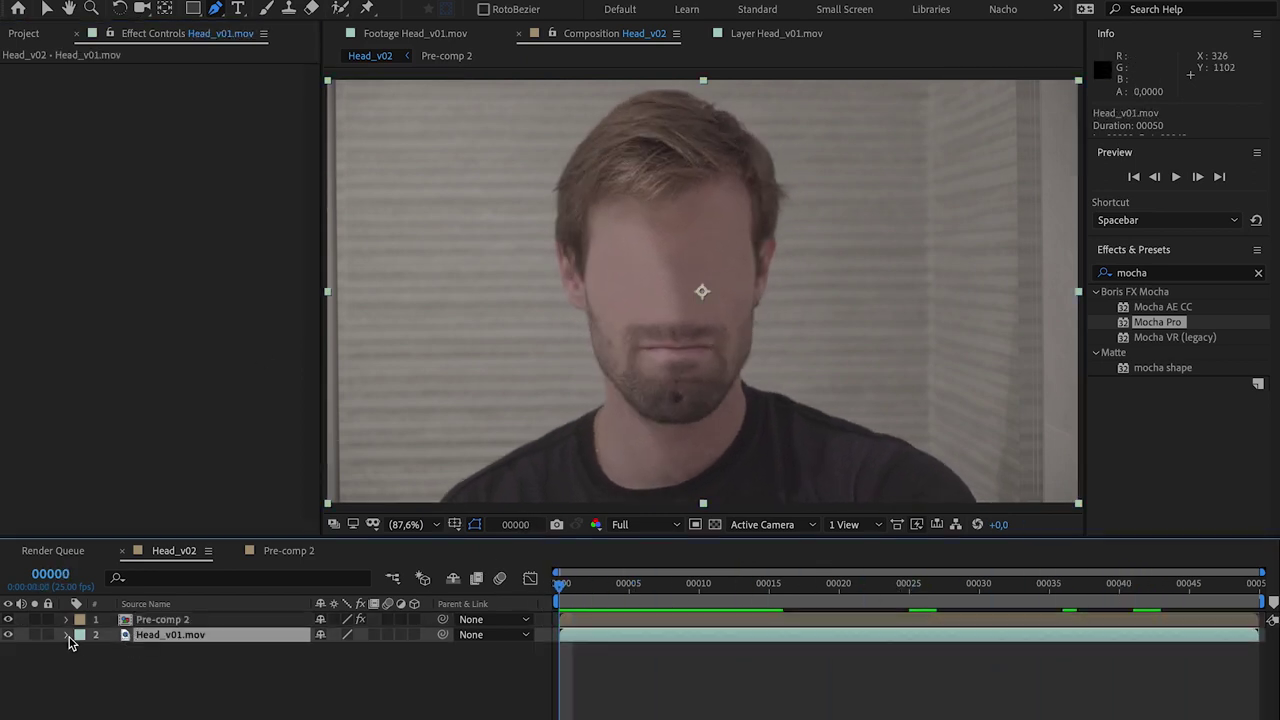
key(space)
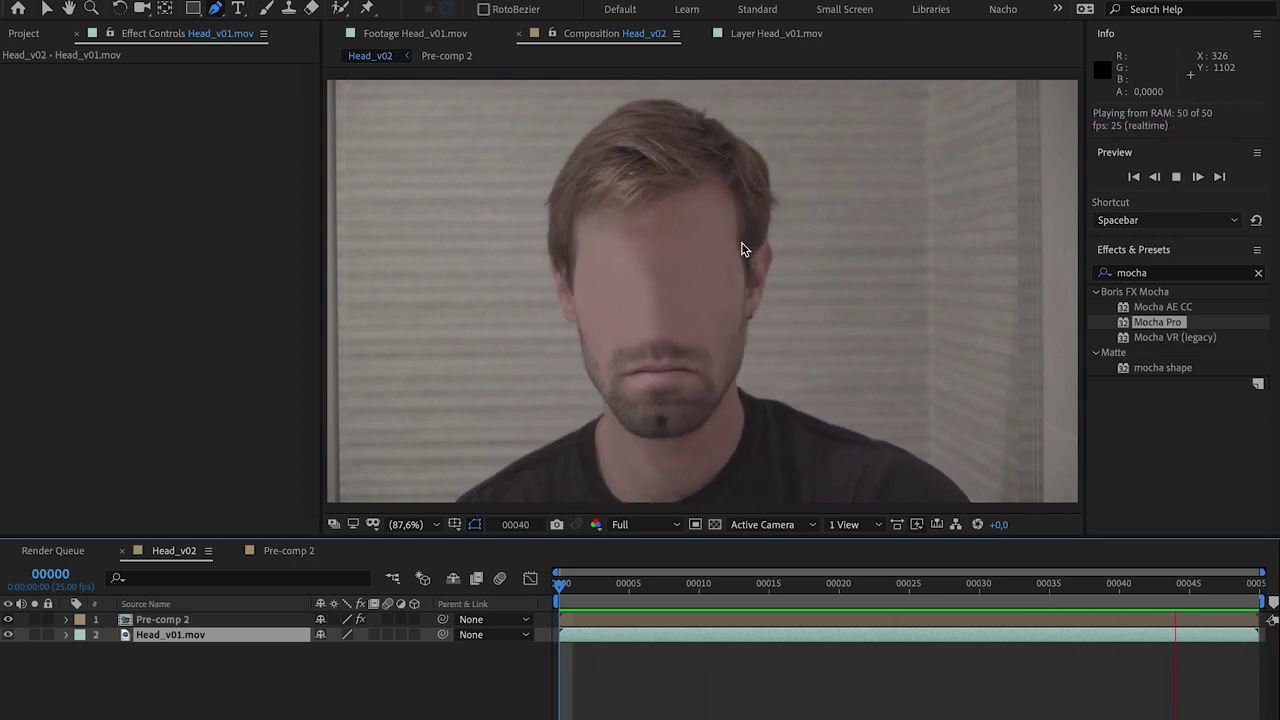
click(640, 669)
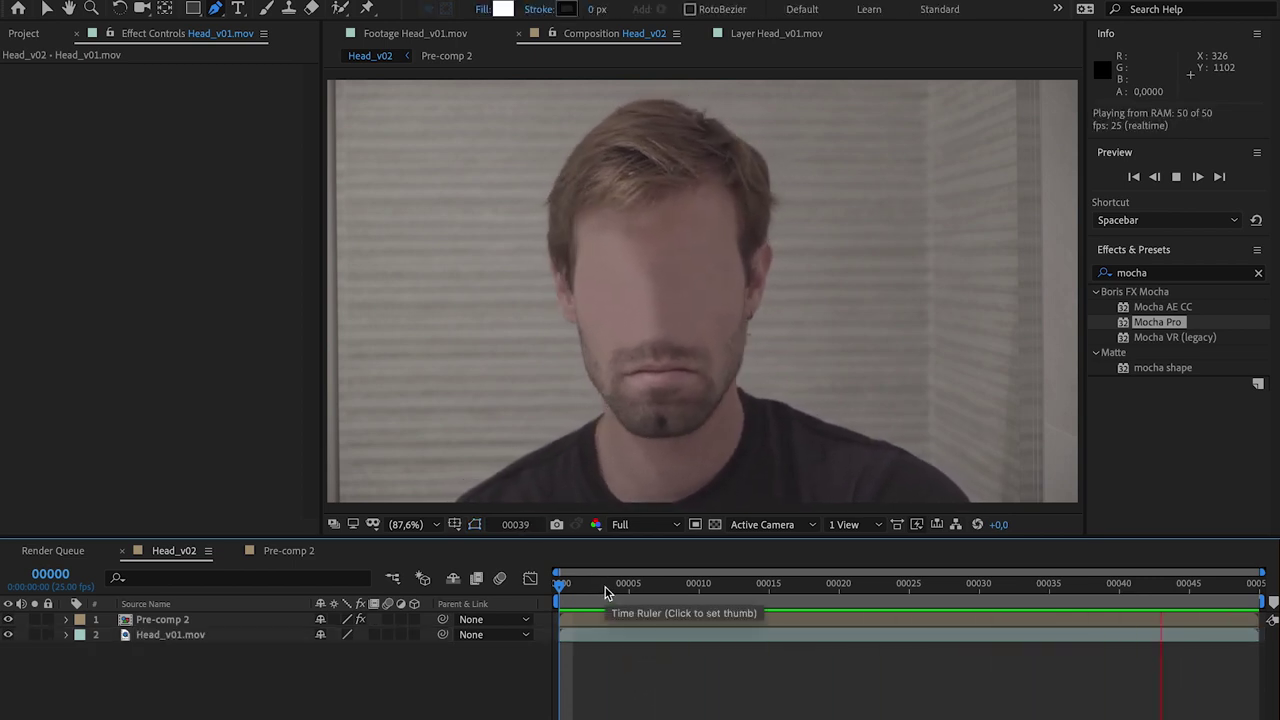
key(space)
key(space)
key(space)
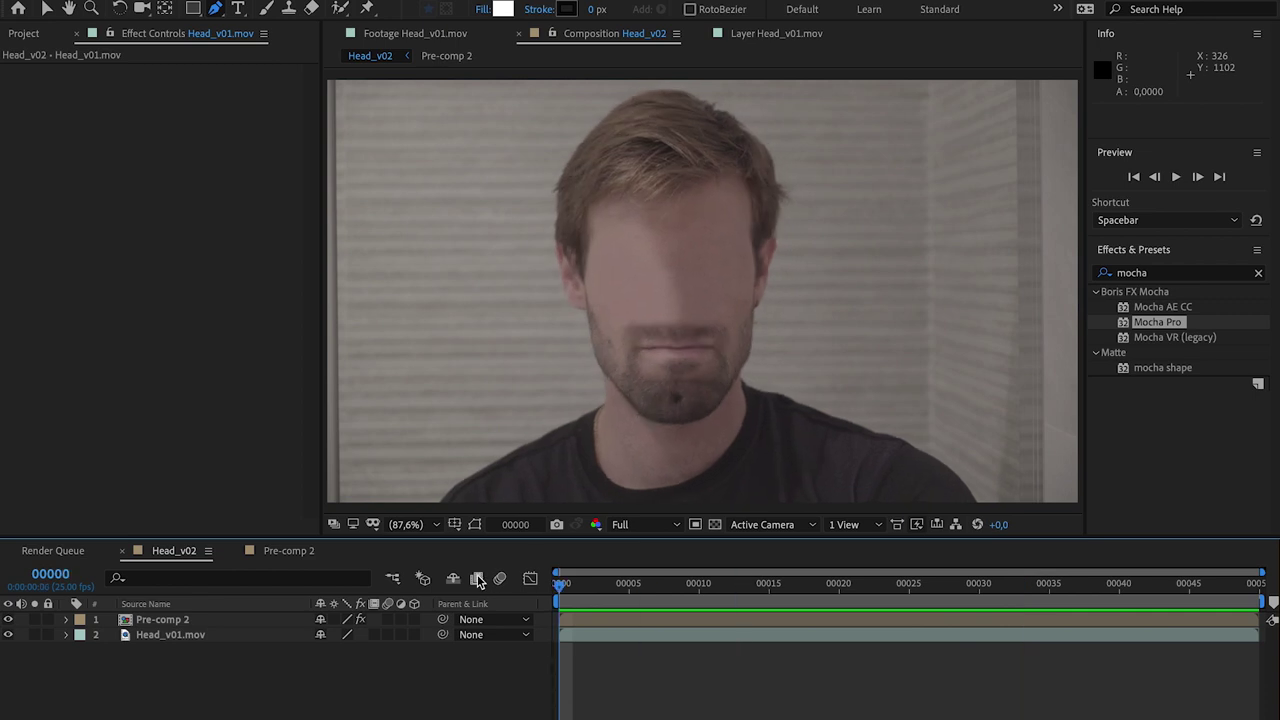
Step: Build a new Phone_A composition by dropping Phone_A.mov on the New Composition icon
click(25, 35)
click(96, 340)
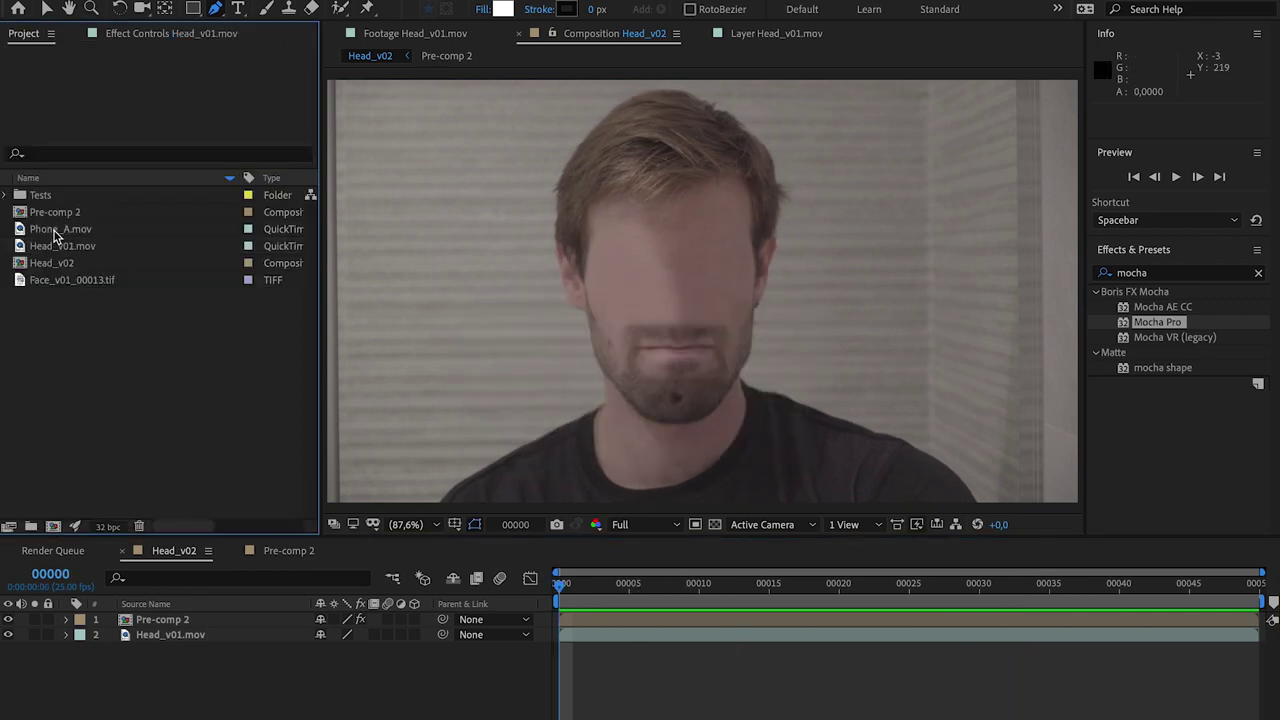
drag(70, 232, 55, 528)
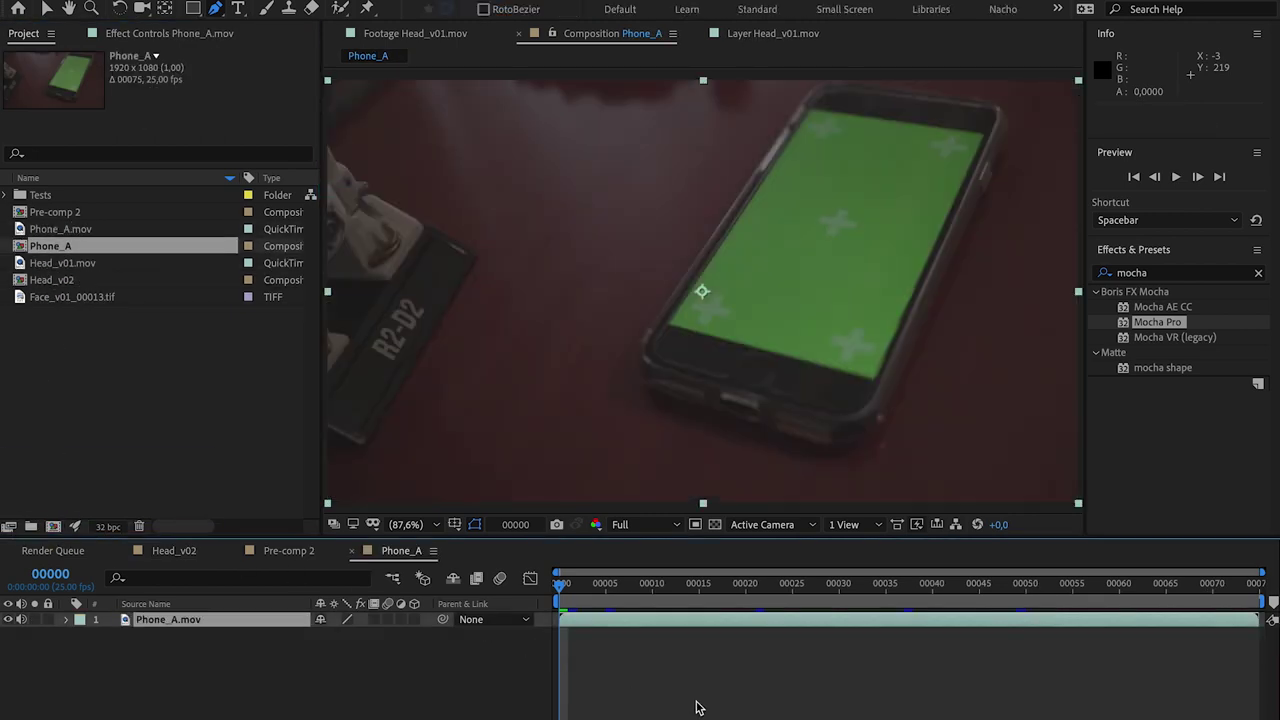
click(160, 33)
Step: Scrub through the phone clip and apply Mocha Pro to the Phone_A.mov layer
drag(575, 590, 487, 548)
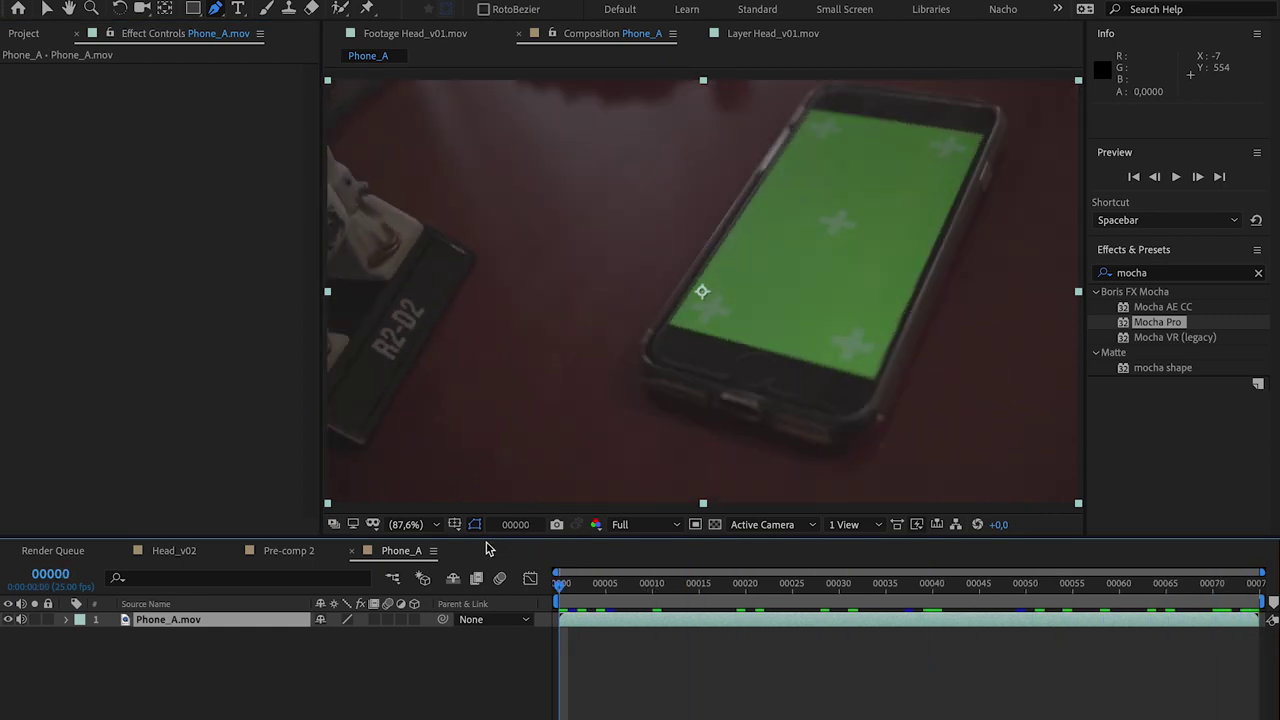
drag(1157, 322, 172, 234)
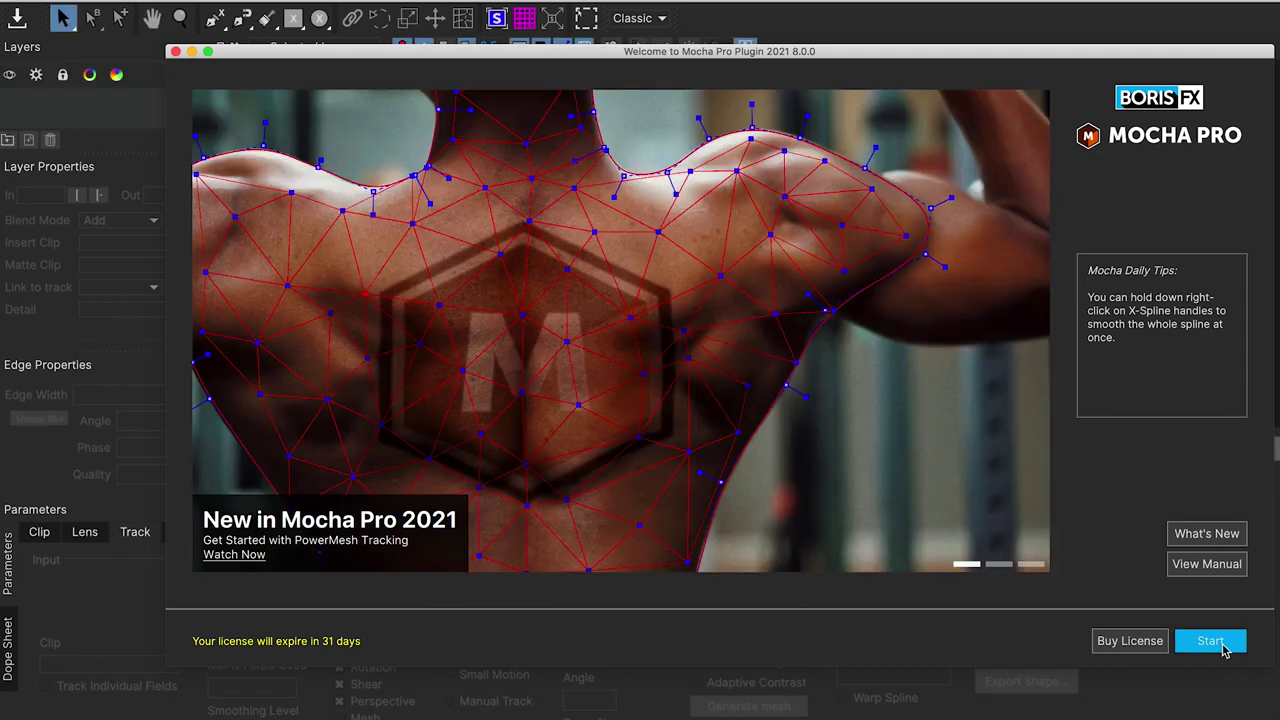
Step: Dismiss the Mocha welcome screen and pan and zoom the viewer onto the phone
click(1211, 641)
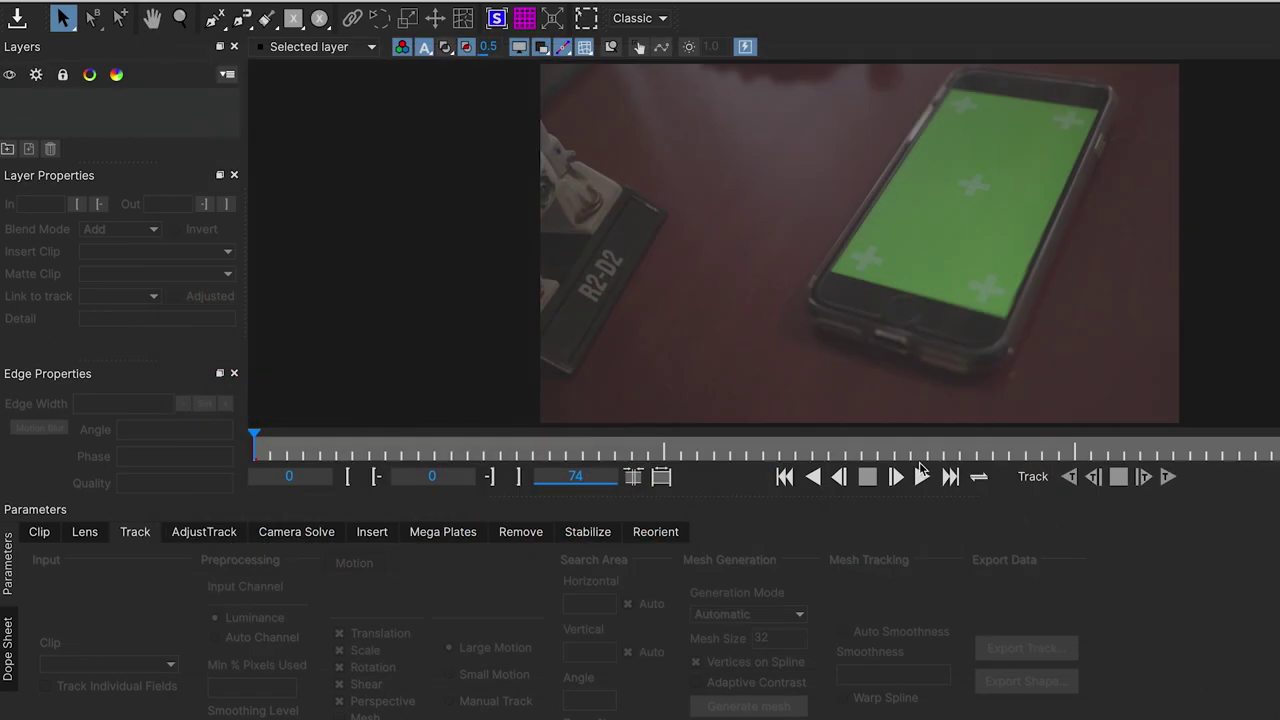
key(x)
drag(786, 266, 609, 286)
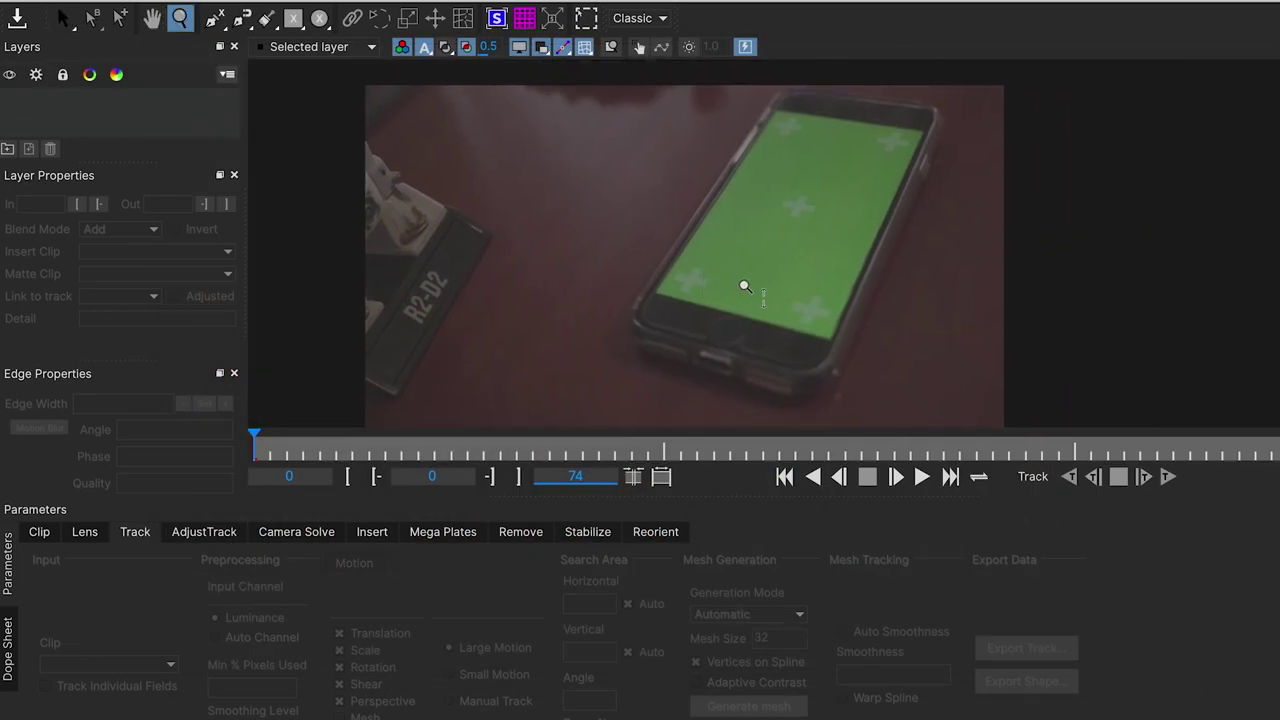
scroll(743, 286, up, 2)
scroll(697, 249, down, 2)
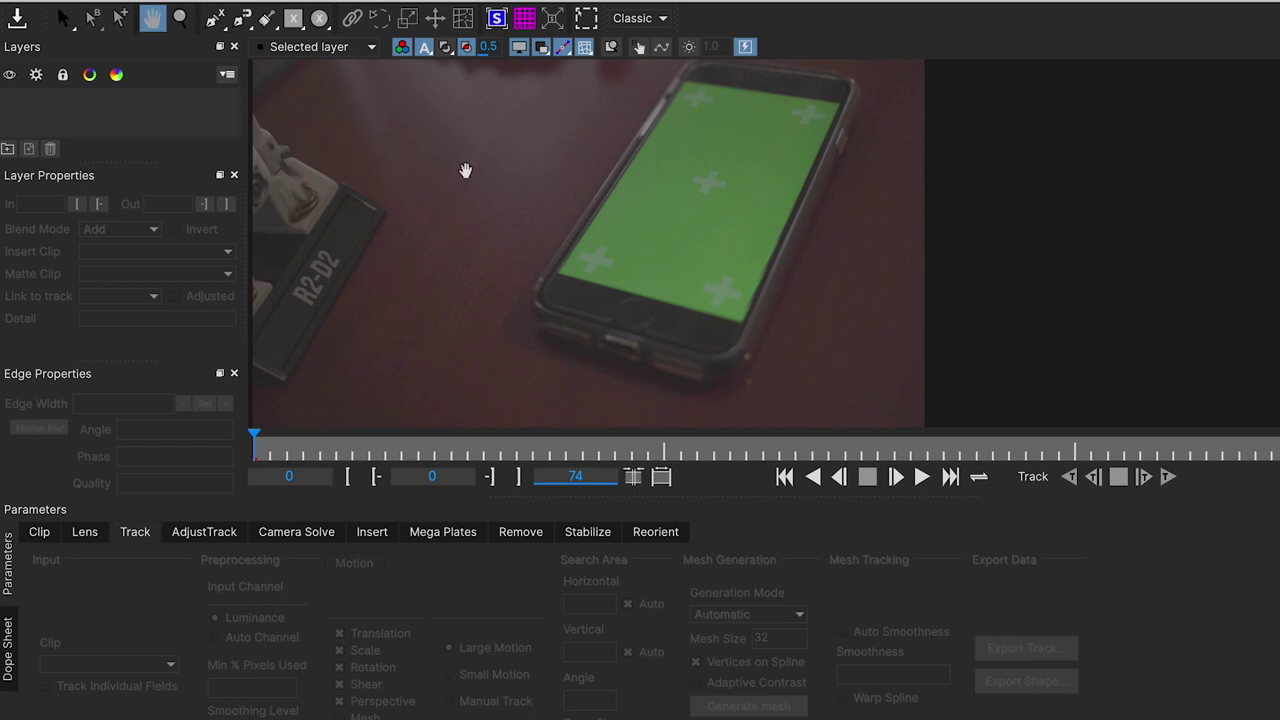
key(s)
Step: Trace an X-Spline around the phone's corners and edges to create Layer 1
click(215, 18)
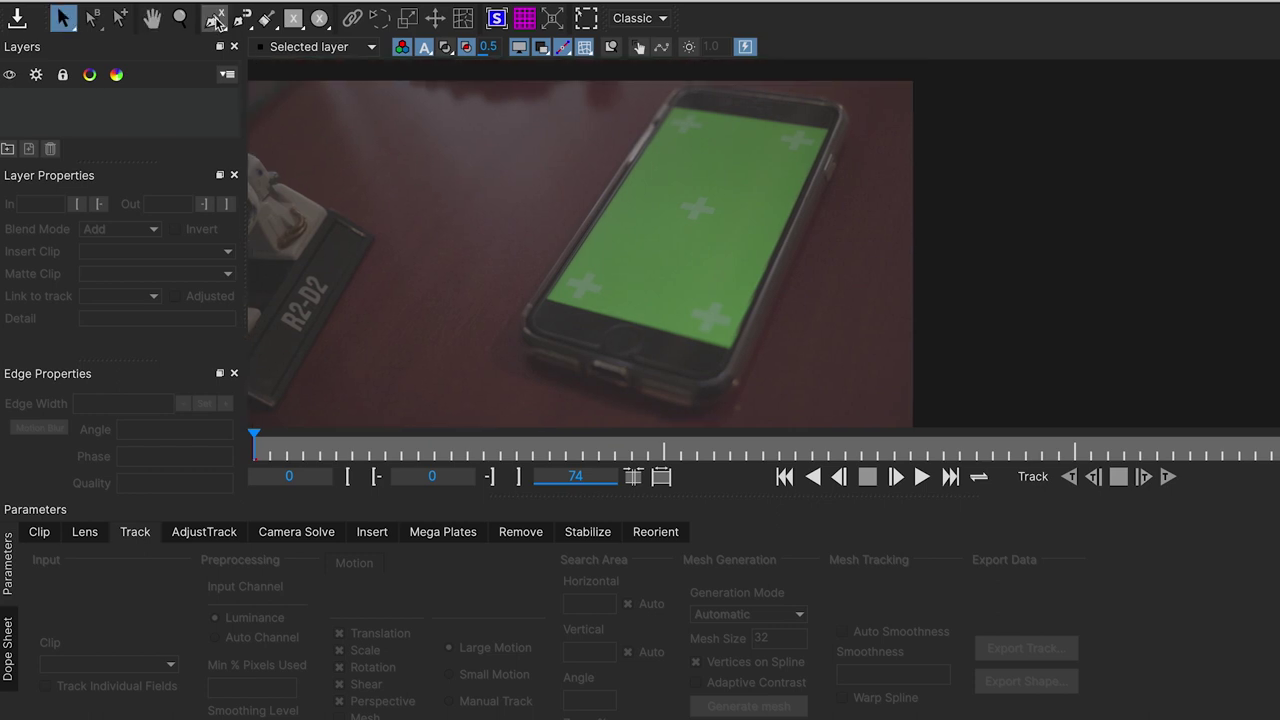
click(665, 90)
click(519, 337)
click(524, 365)
click(693, 414)
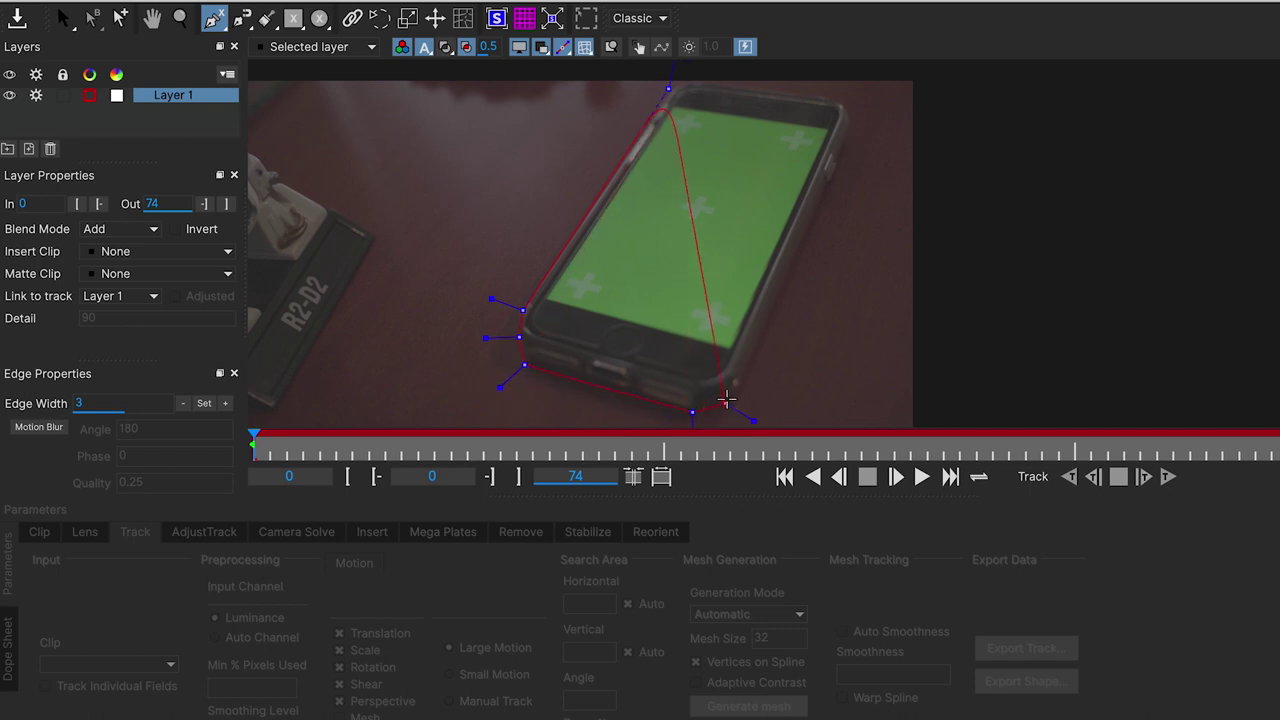
click(737, 382)
click(856, 128)
right_click(688, 122)
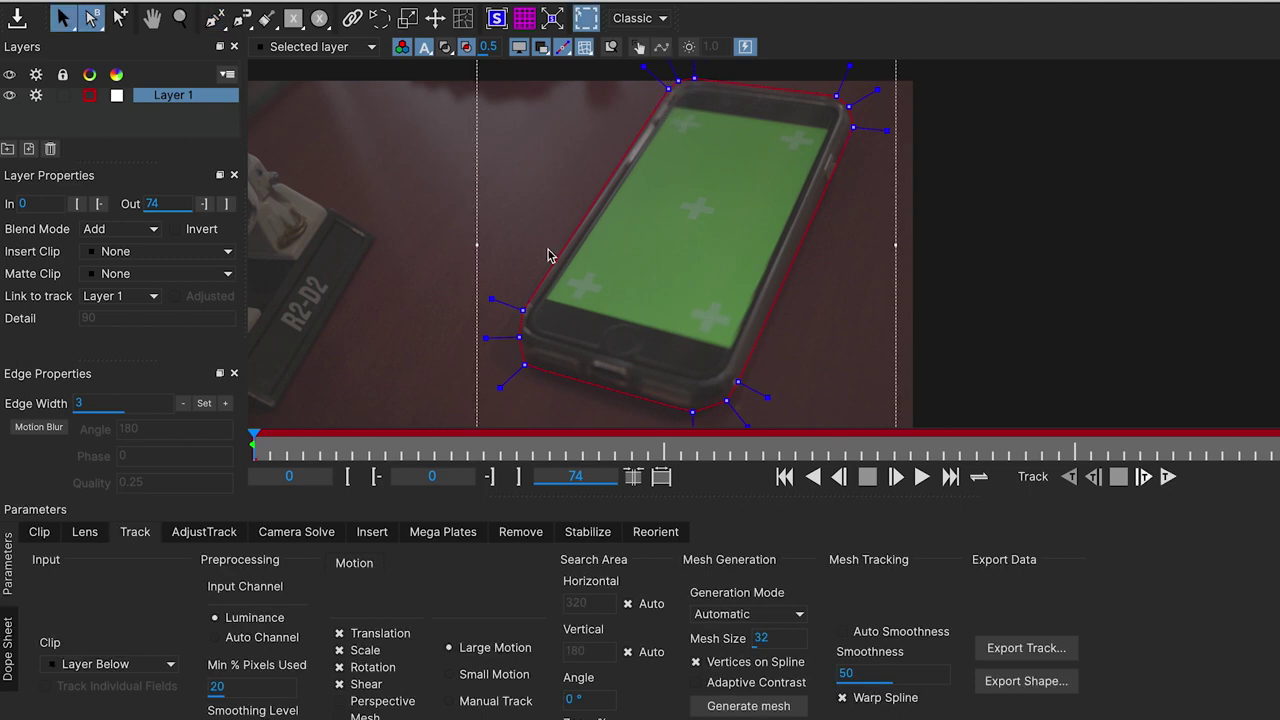
Step: Shrink the phone spline slightly, enable Mesh motion and Adaptive Contrast, and generate the mesh
drag(485, 333, 494, 335)
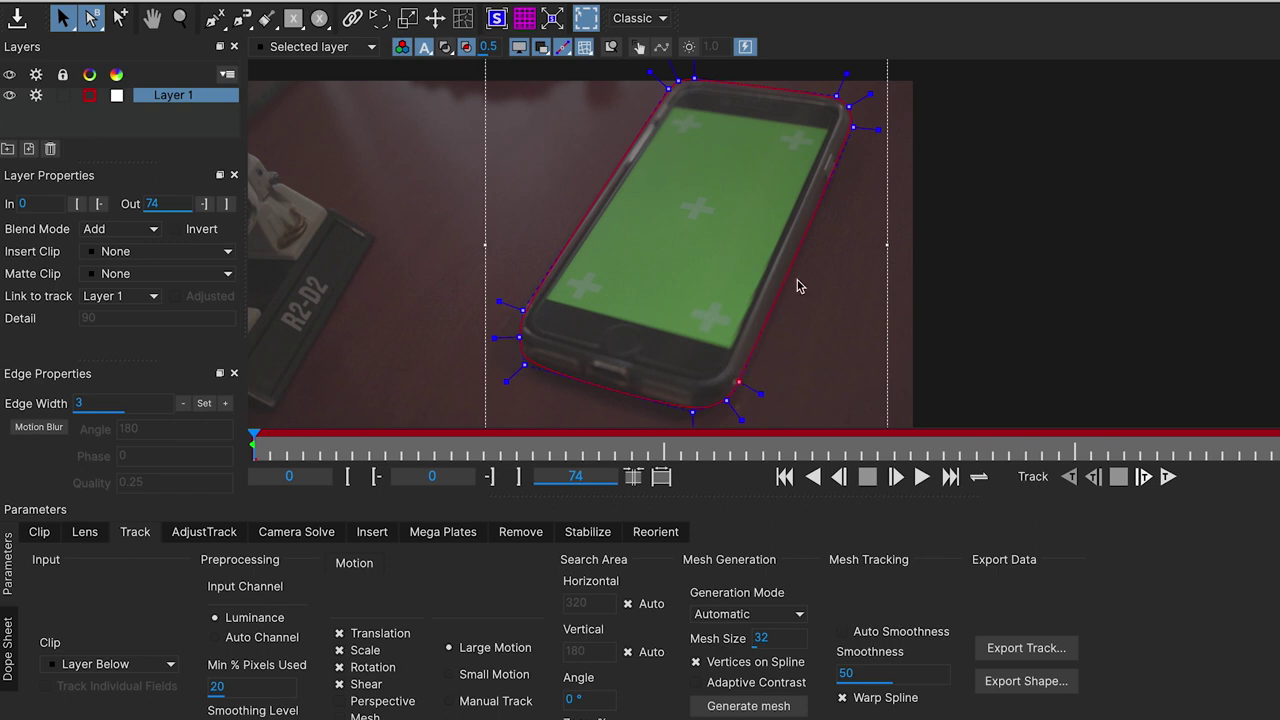
click(354, 713)
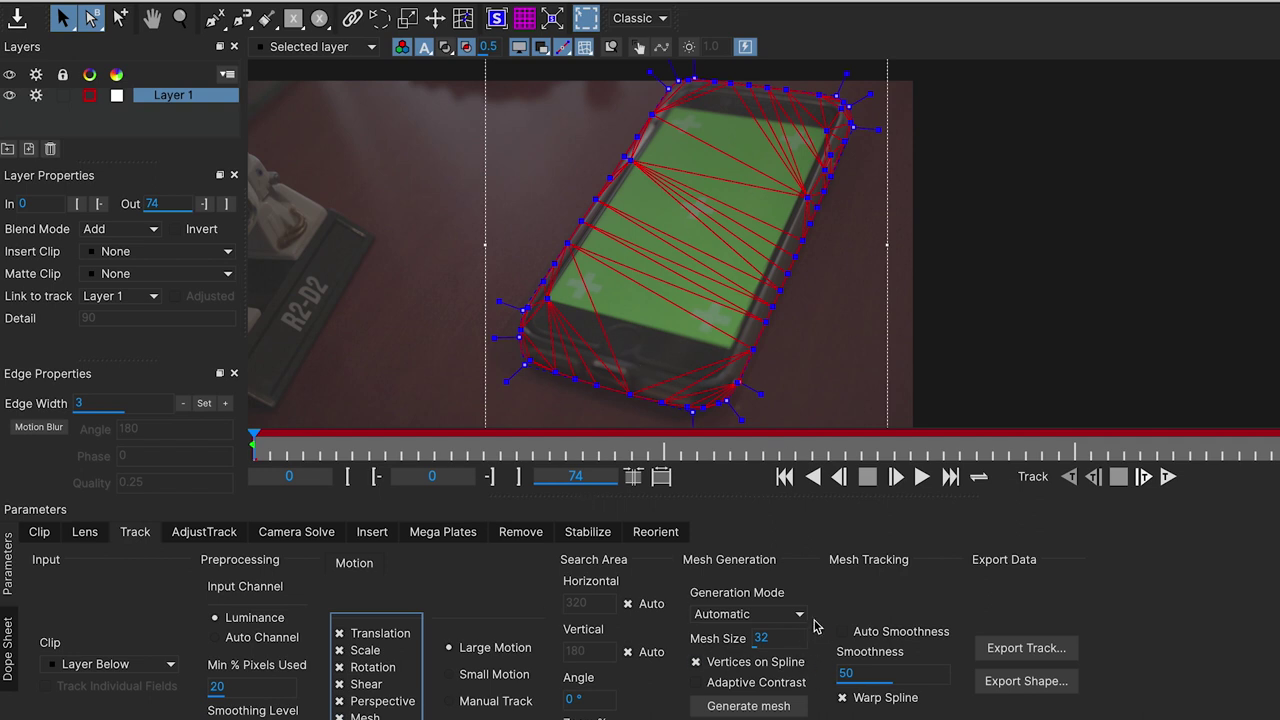
click(733, 683)
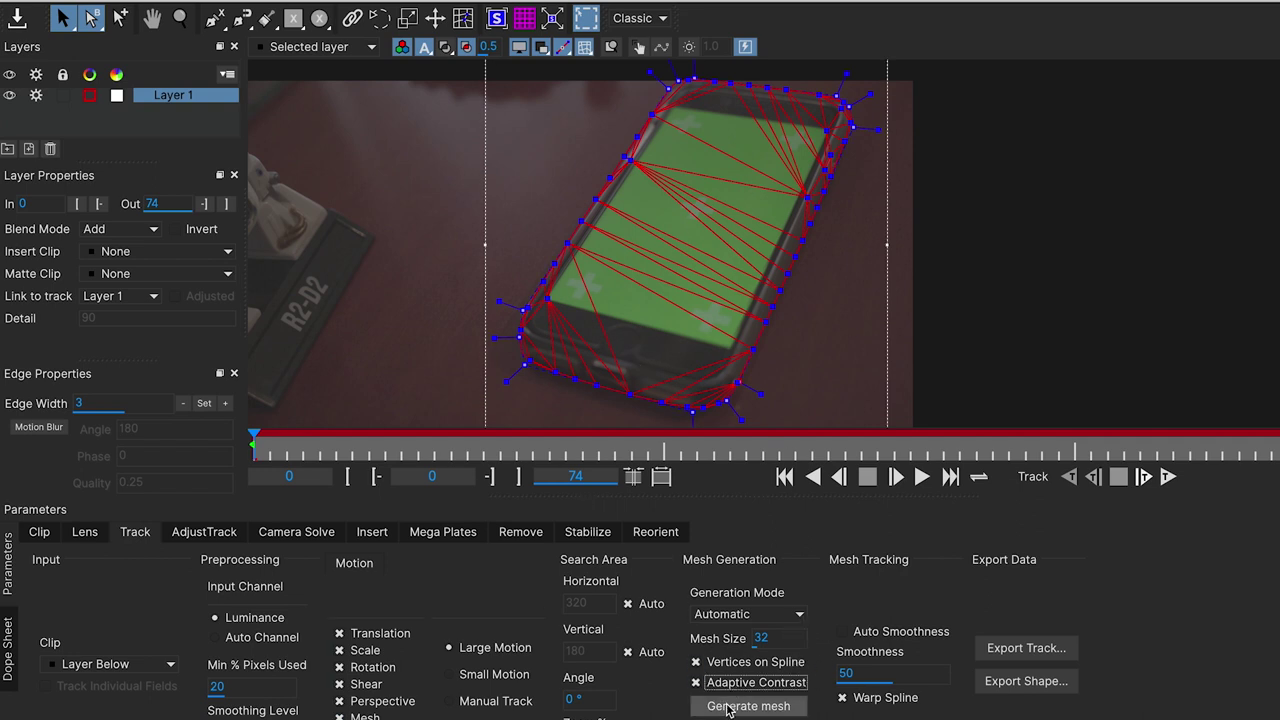
click(745, 705)
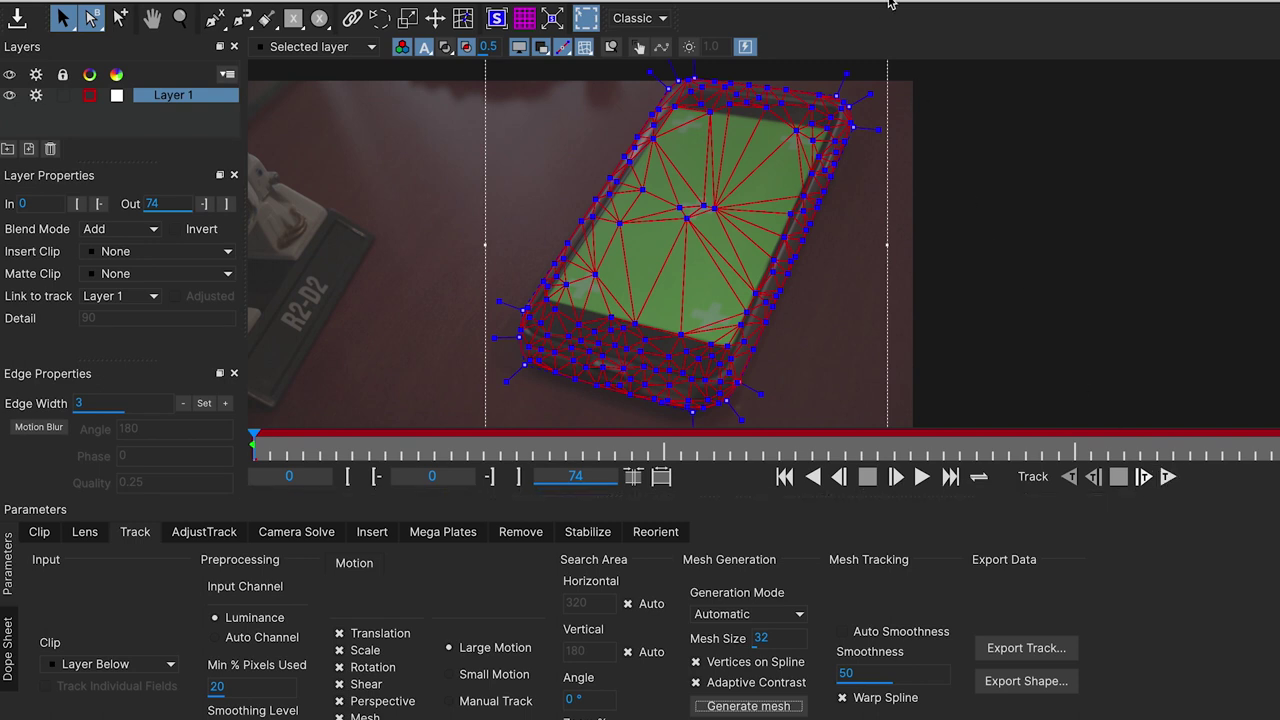
Step: Track Layer 1 forward through frames 0–74, scrub to check it, and open the layer colour chooser
click(1067, 466)
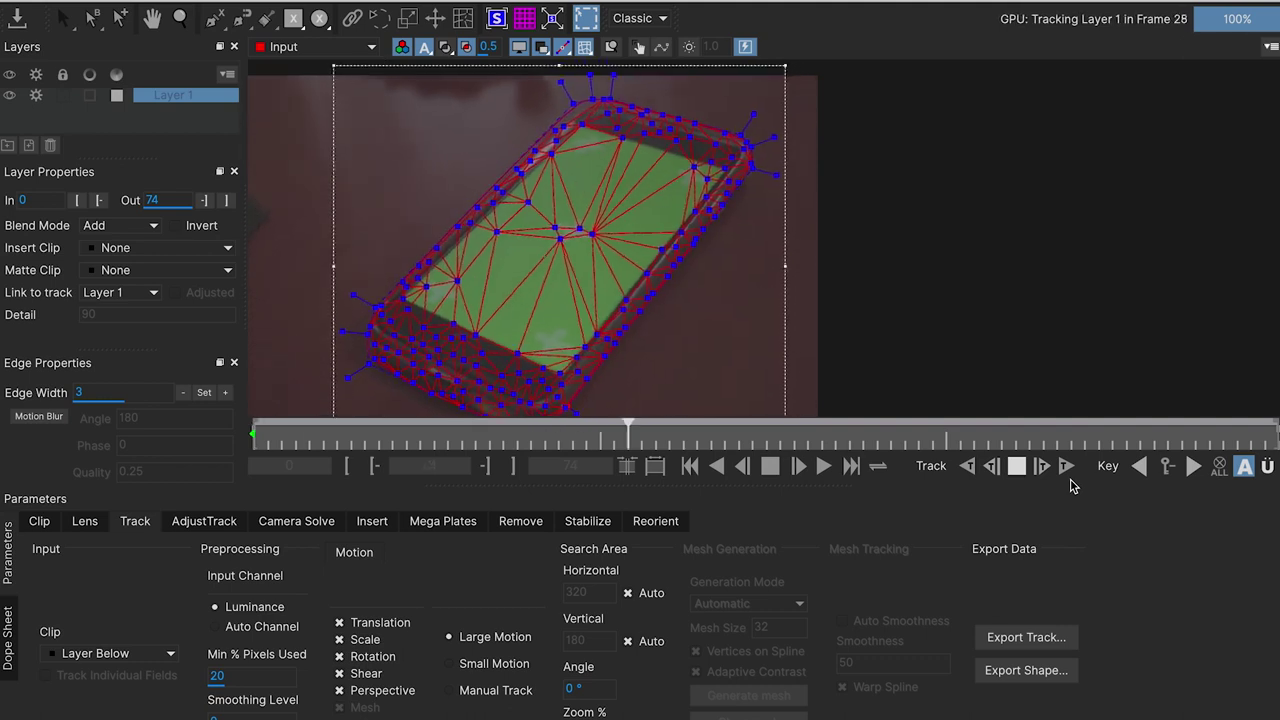
mouse_move(608, 289)
mouse_down()
mouse_move(771, 206)
mouse_move(698, 281)
mouse_up()
drag(557, 425, 1277, 443)
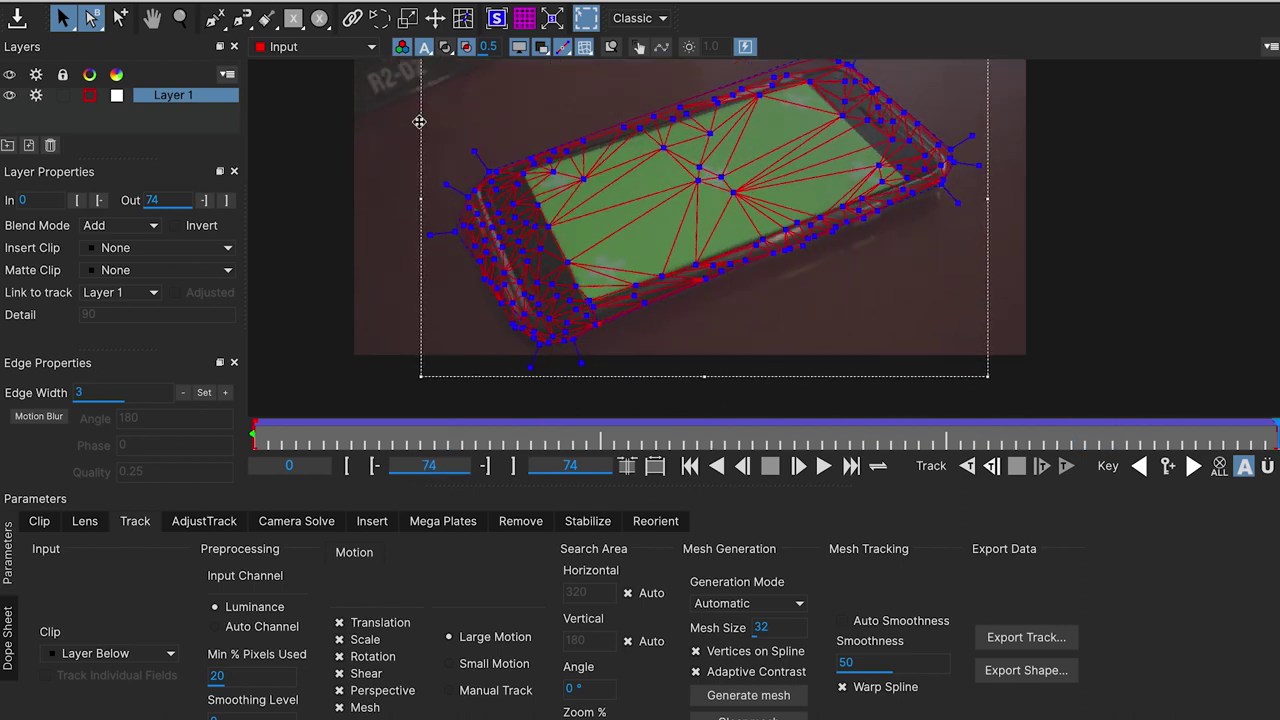
click(89, 96)
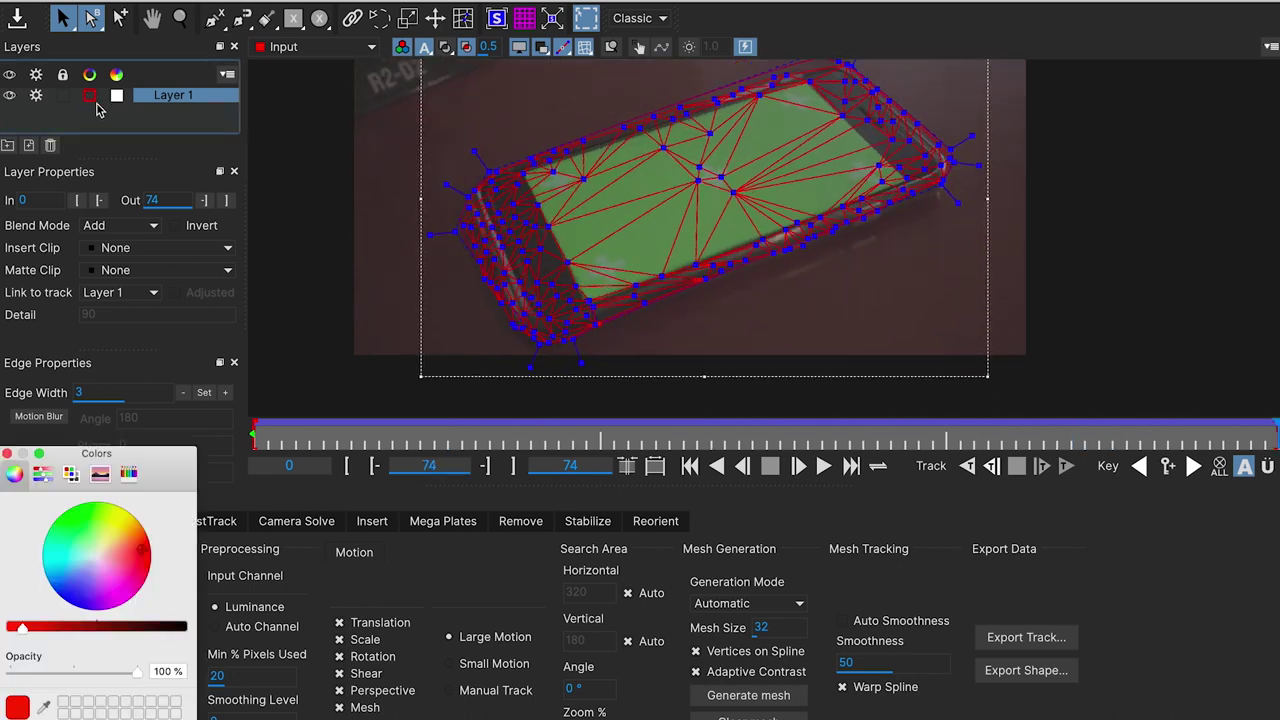
Step: Recolour Layer 1 yellow-green, hide the tracking mesh, and re-centre the view on the phone
click(120, 508)
key(Return)
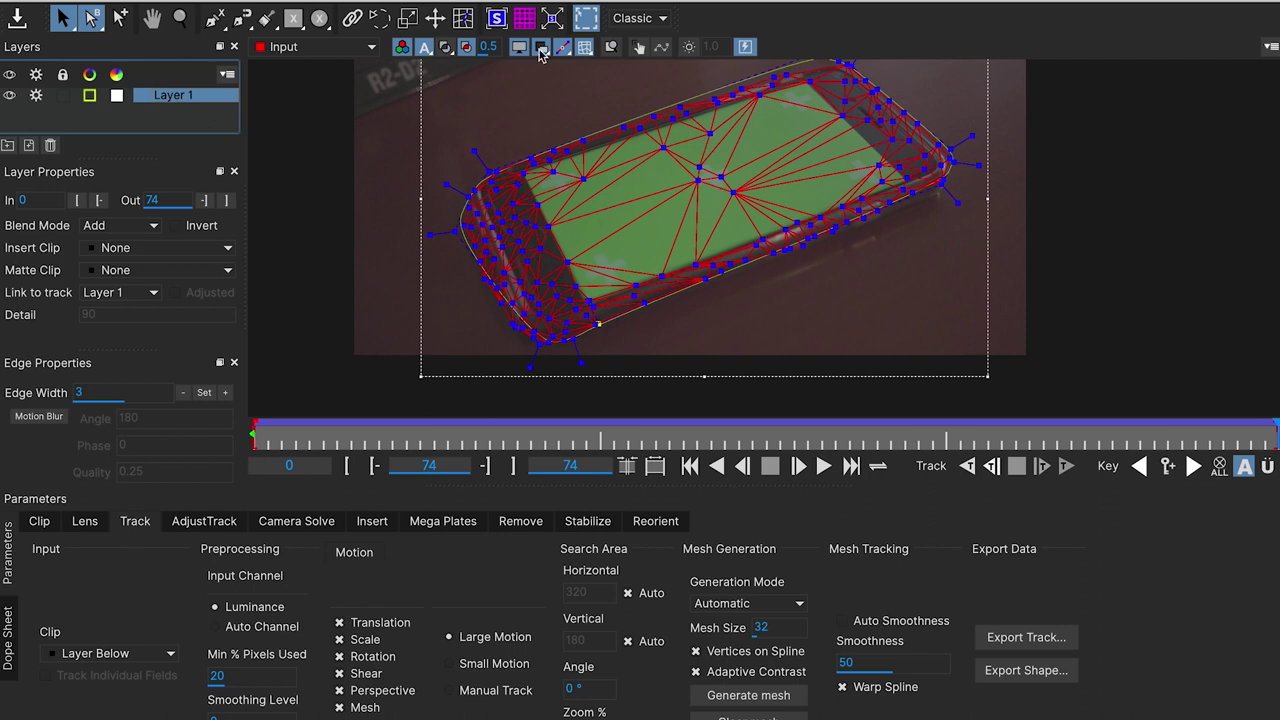
click(540, 50)
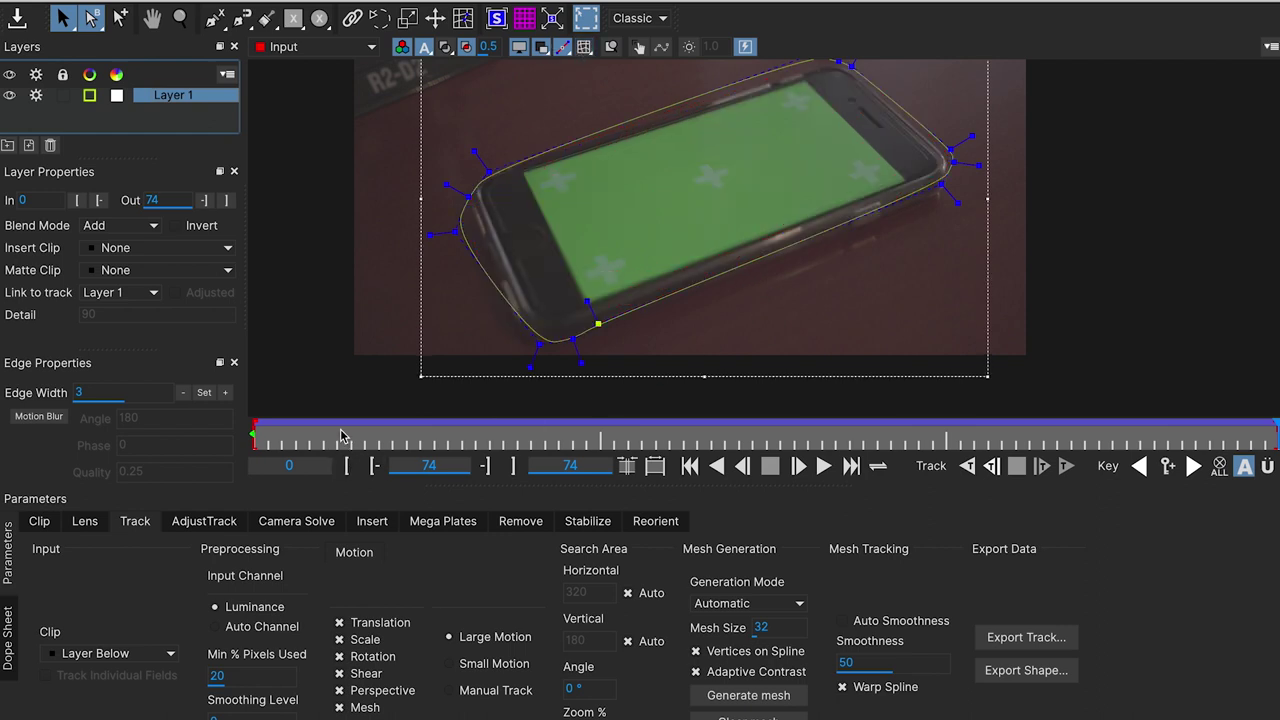
click(326, 432)
key(x)
drag(492, 254, 362, 294)
scroll(386, 334, down, 1)
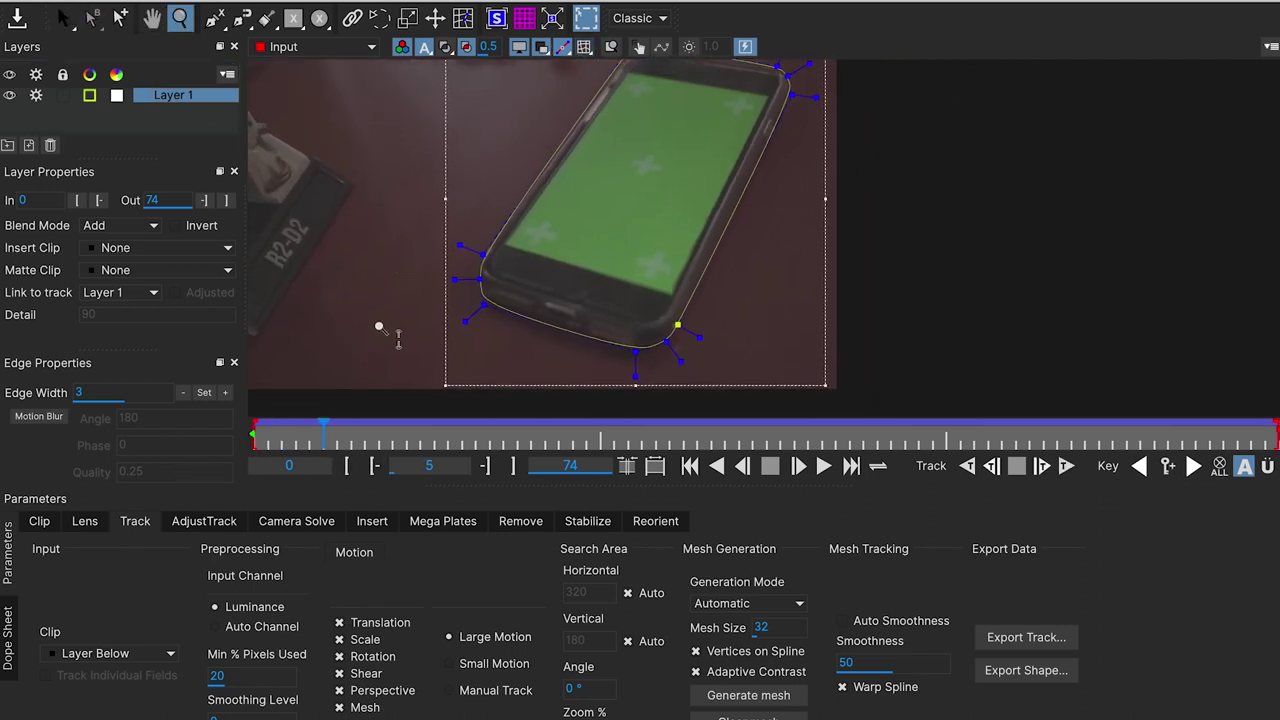
key(s)
Step: Check the shape at frames 7 and 74 and nudge the left-edge spline point onto the phone
drag(335, 439, 351, 439)
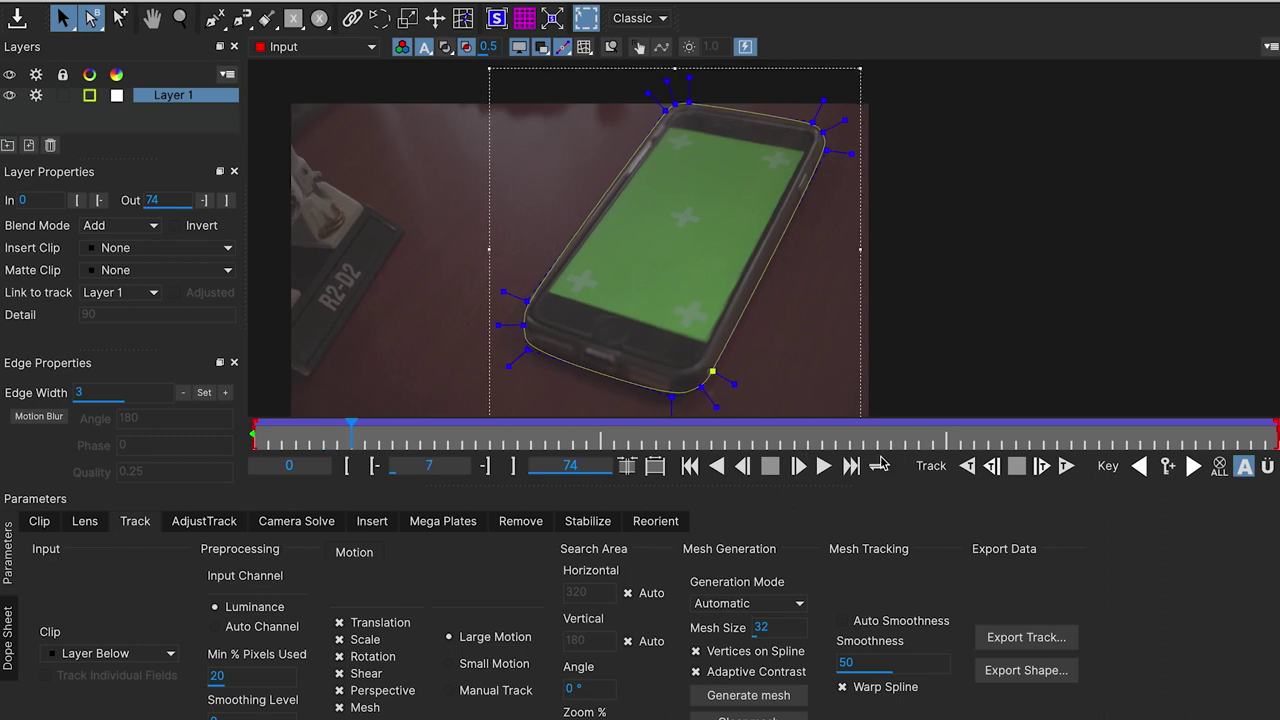
drag(1069, 423, 1275, 423)
key(x)
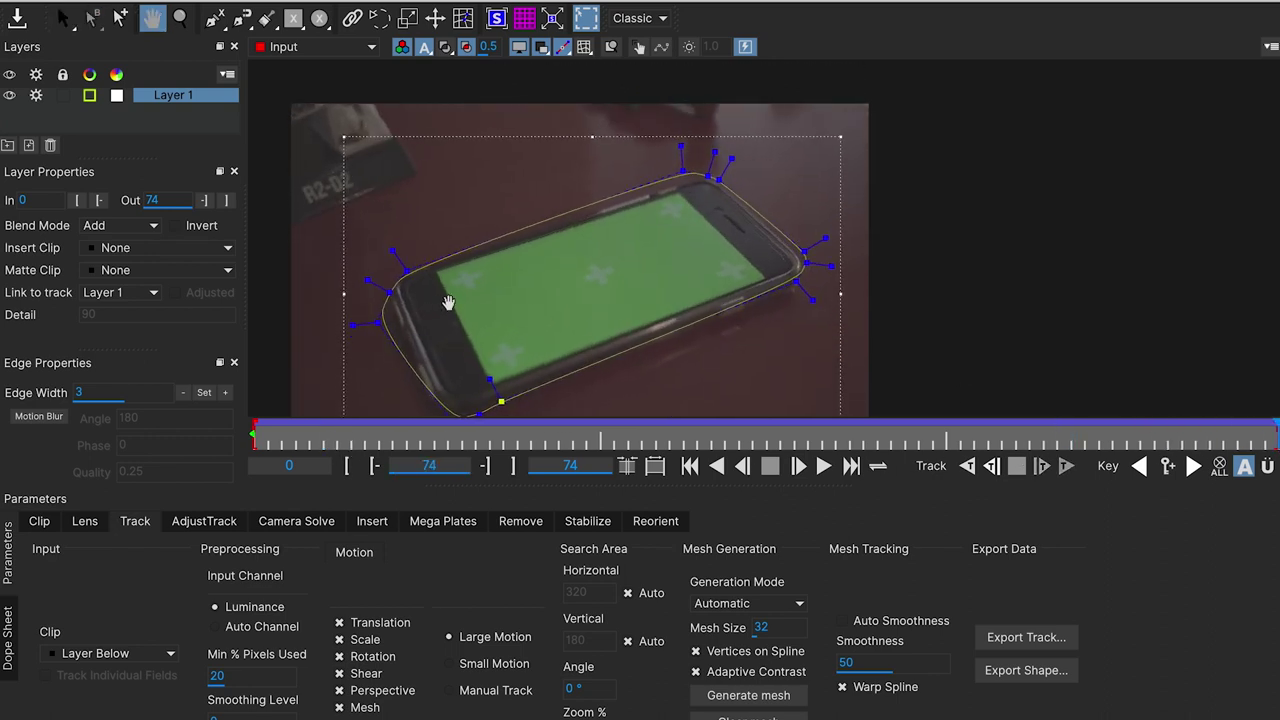
drag(415, 352, 549, 306)
key(s)
drag(665, 288, 570, 368)
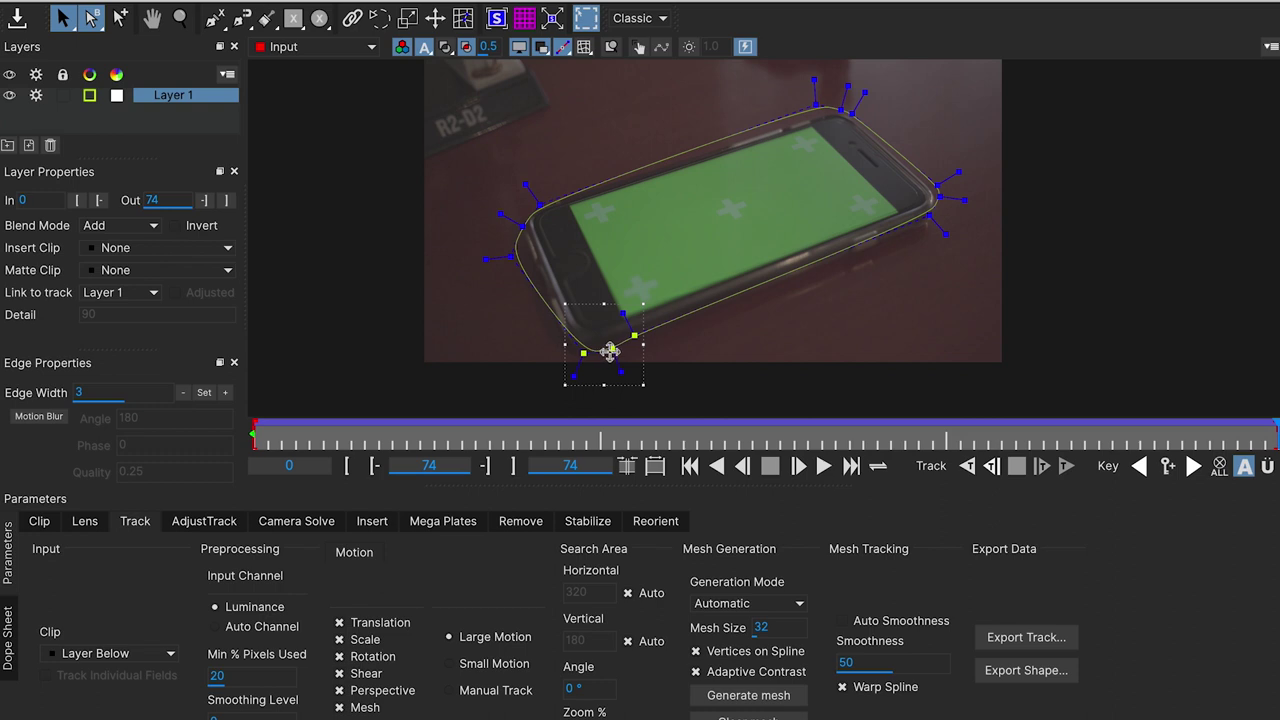
click(595, 350)
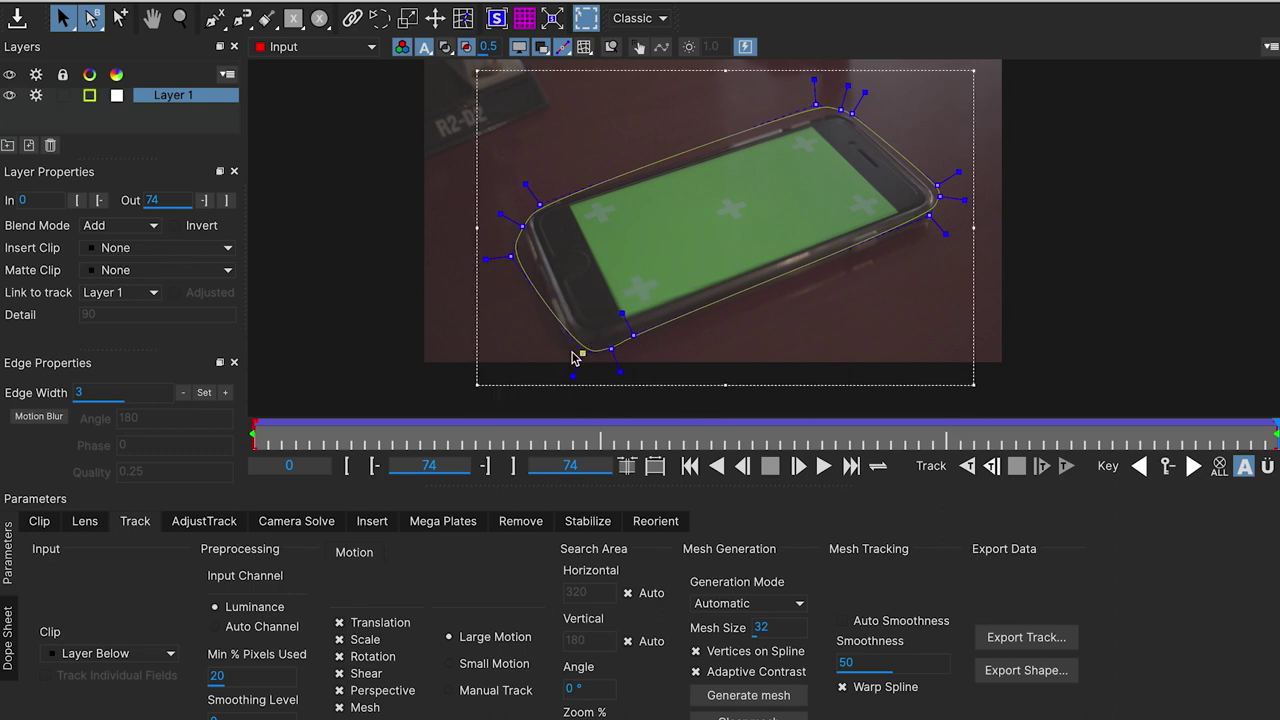
click(570, 347)
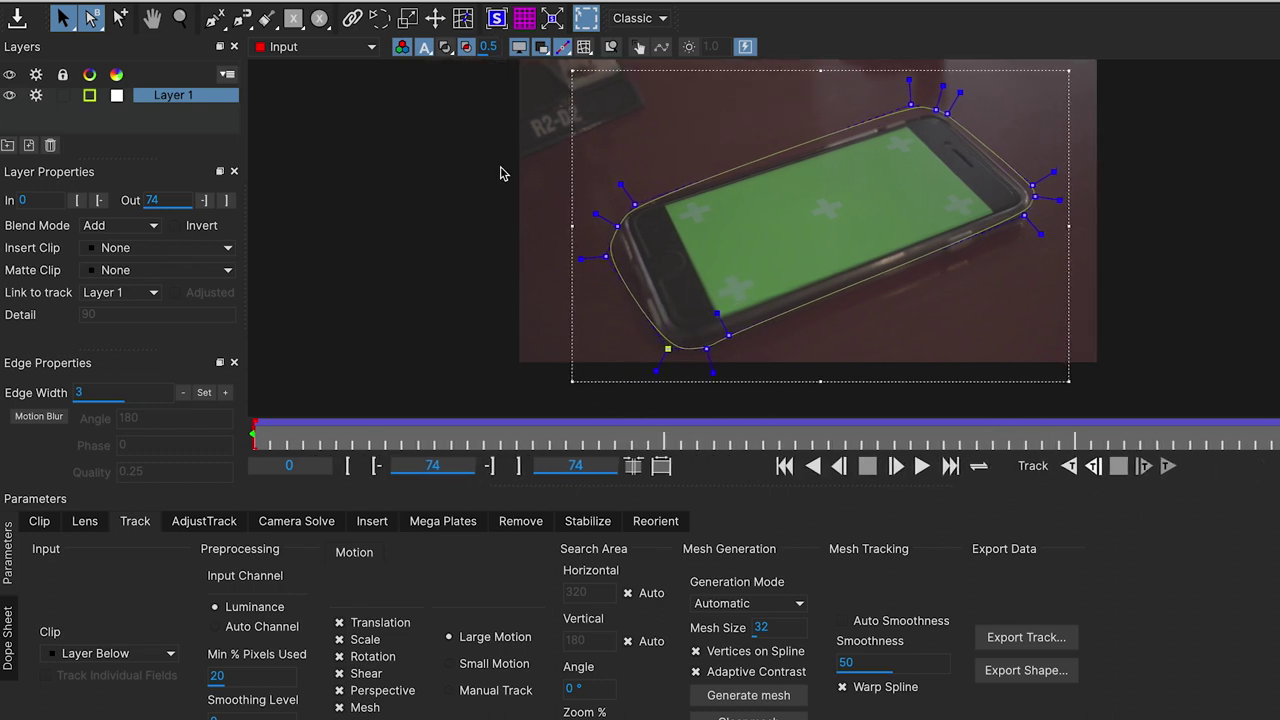
click(610, 252)
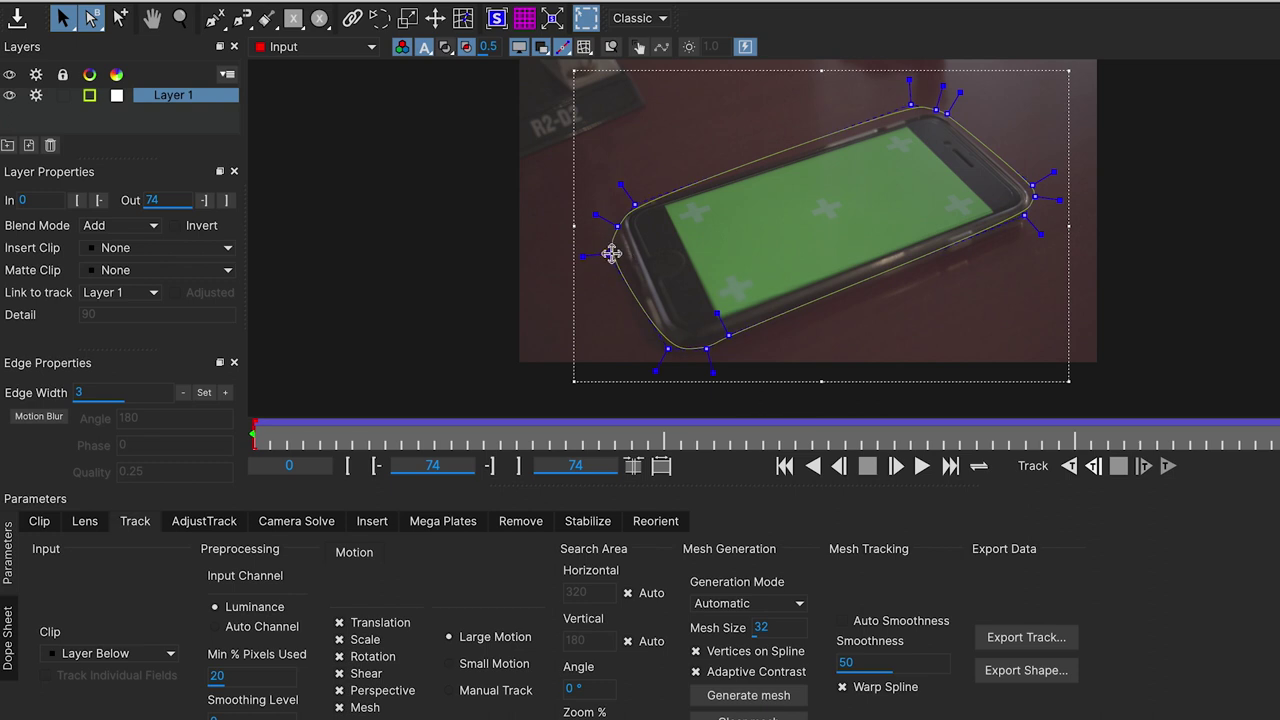
drag(614, 249, 620, 248)
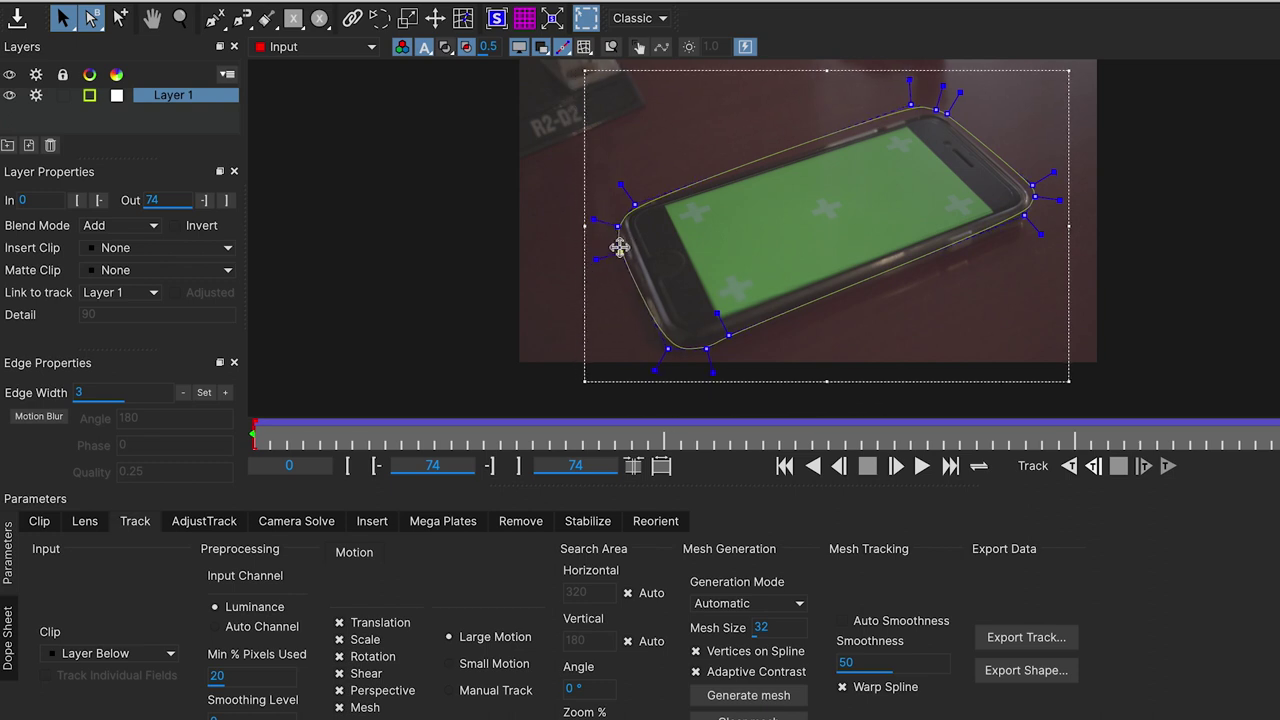
click(632, 207)
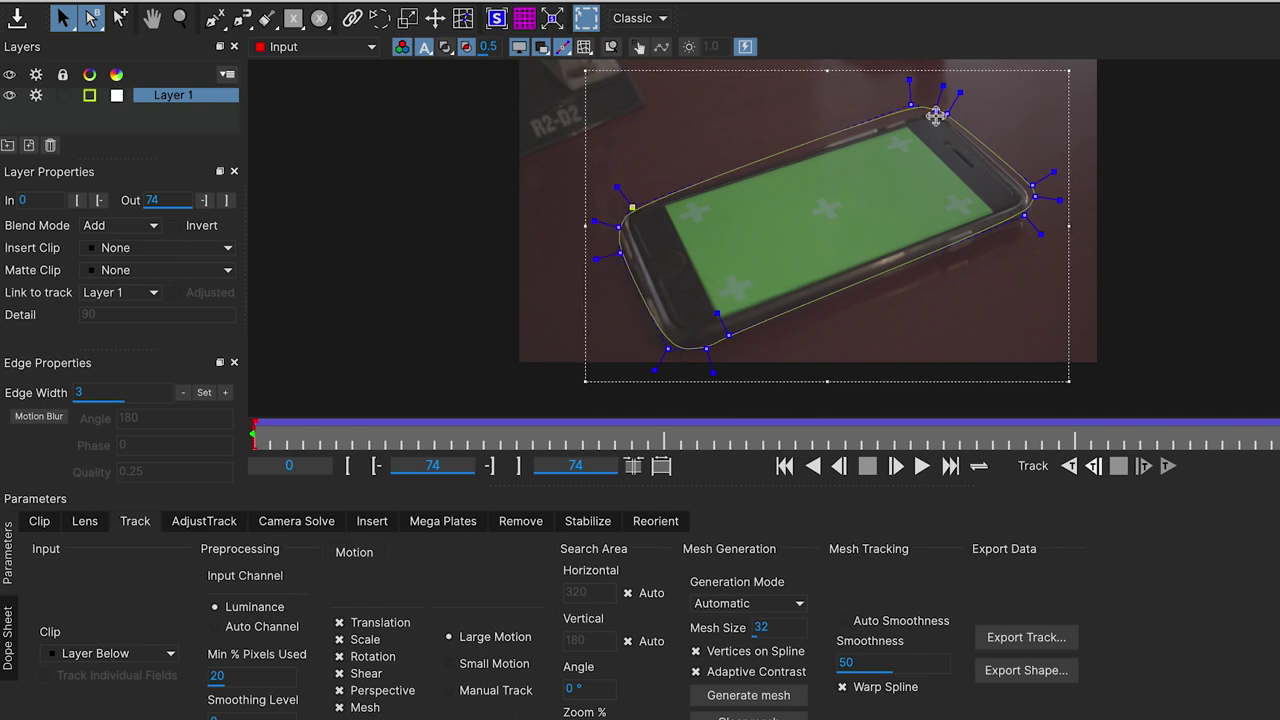
Step: Refine the top-right, right-side and bottom-left spline points to hug the phone edges
click(974, 106)
click(977, 117)
click(932, 131)
click(932, 131)
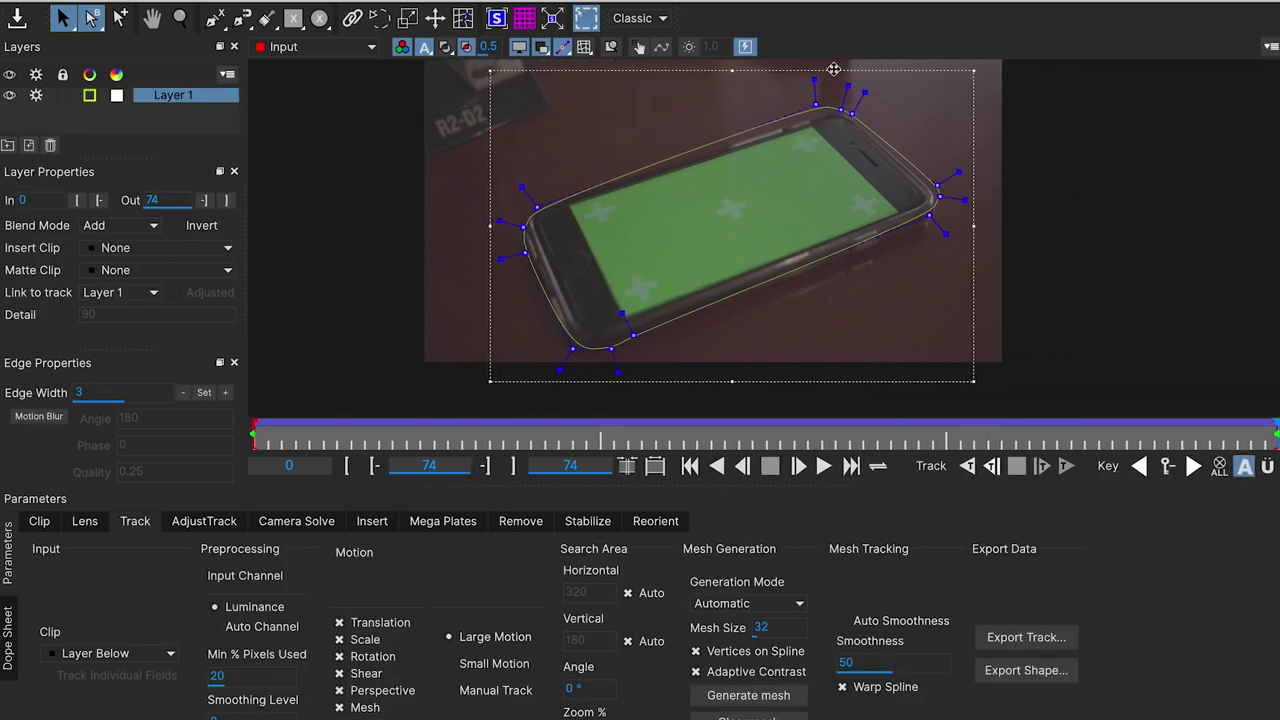
click(842, 117)
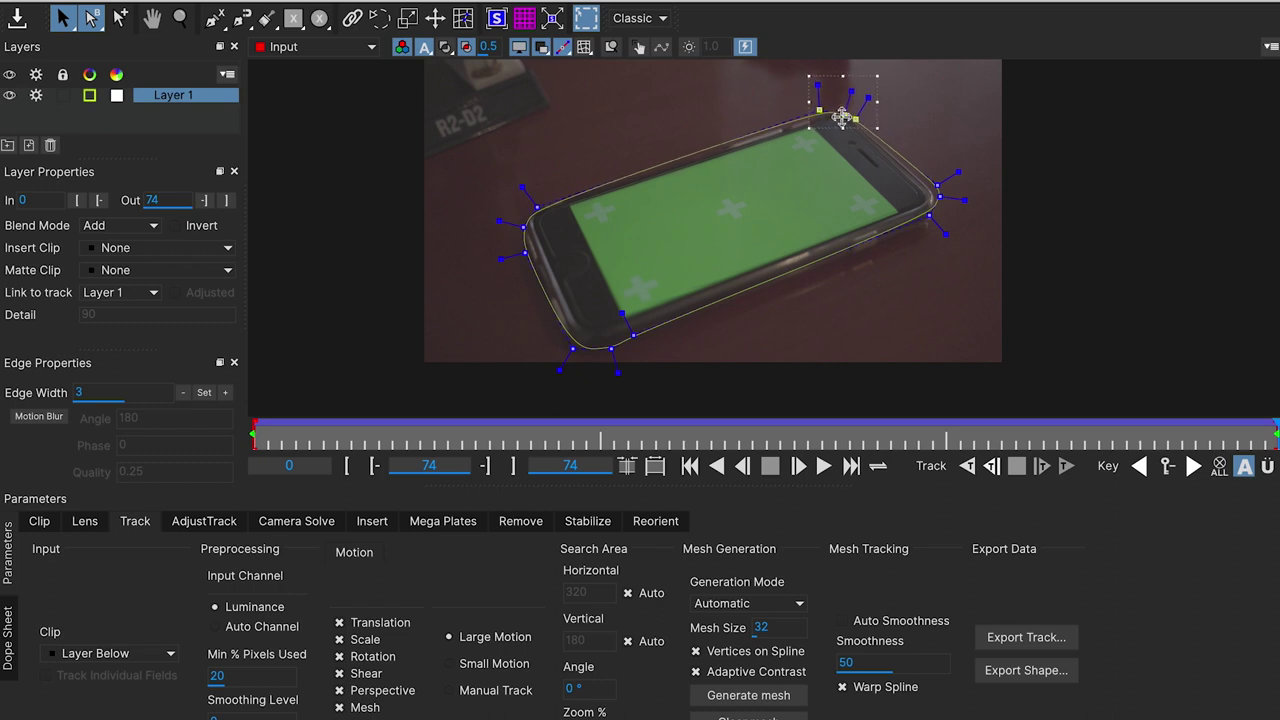
click(912, 205)
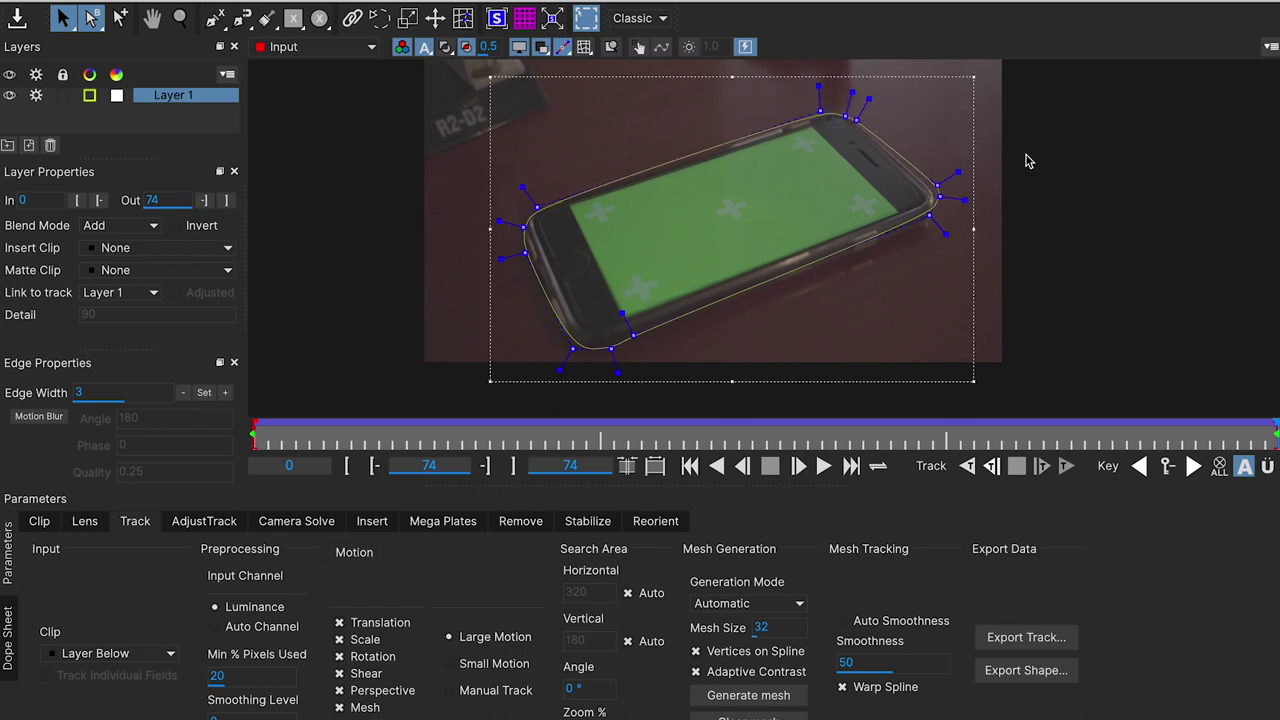
drag(939, 197, 938, 206)
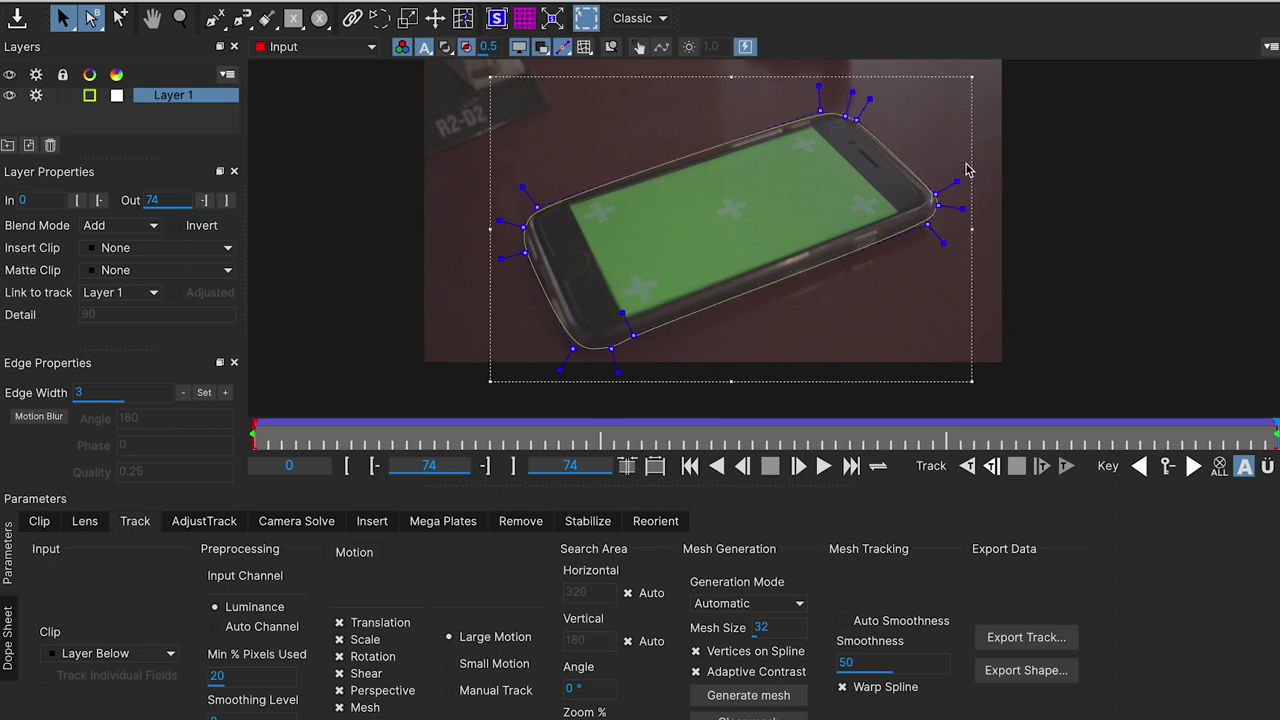
drag(610, 347, 602, 342)
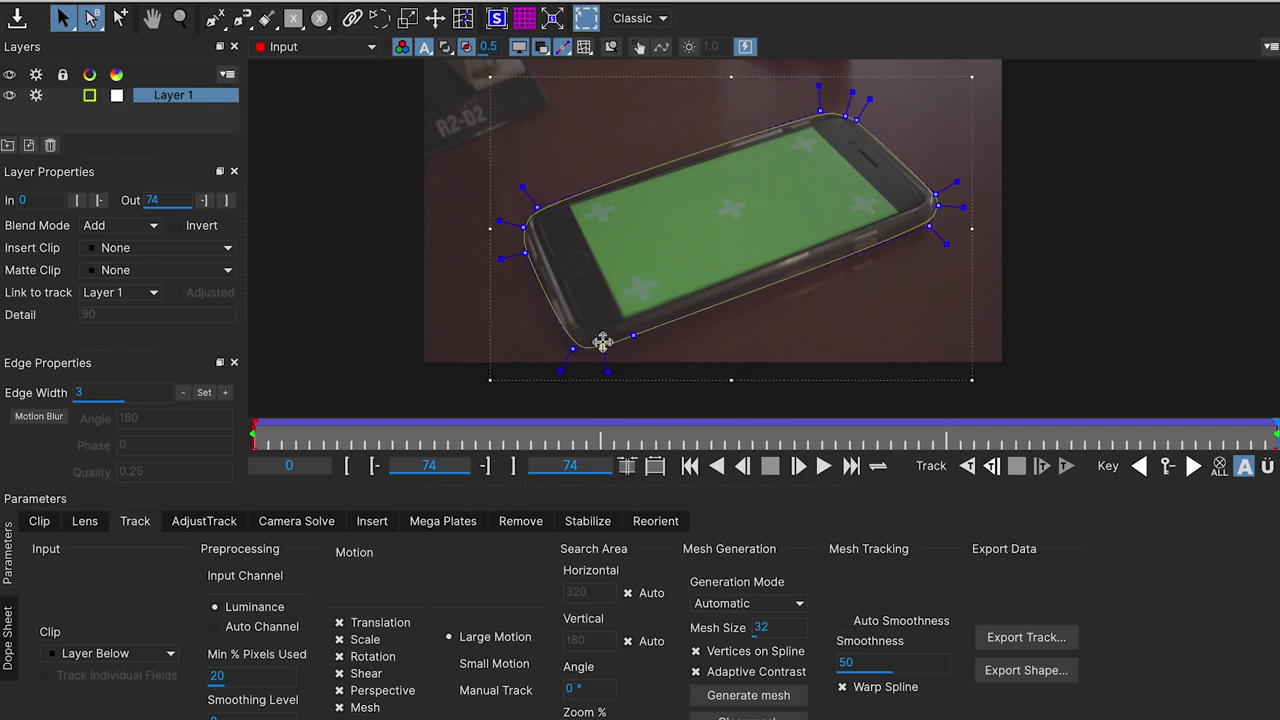
click(573, 349)
Step: At frame 32, move the top, right and bottom corner points onto the phone's edges
mouse_move(645, 433)
mouse_down()
mouse_move(933, 433)
mouse_move(538, 374)
mouse_move(1166, 419)
mouse_move(694, 357)
mouse_up()
key(x)
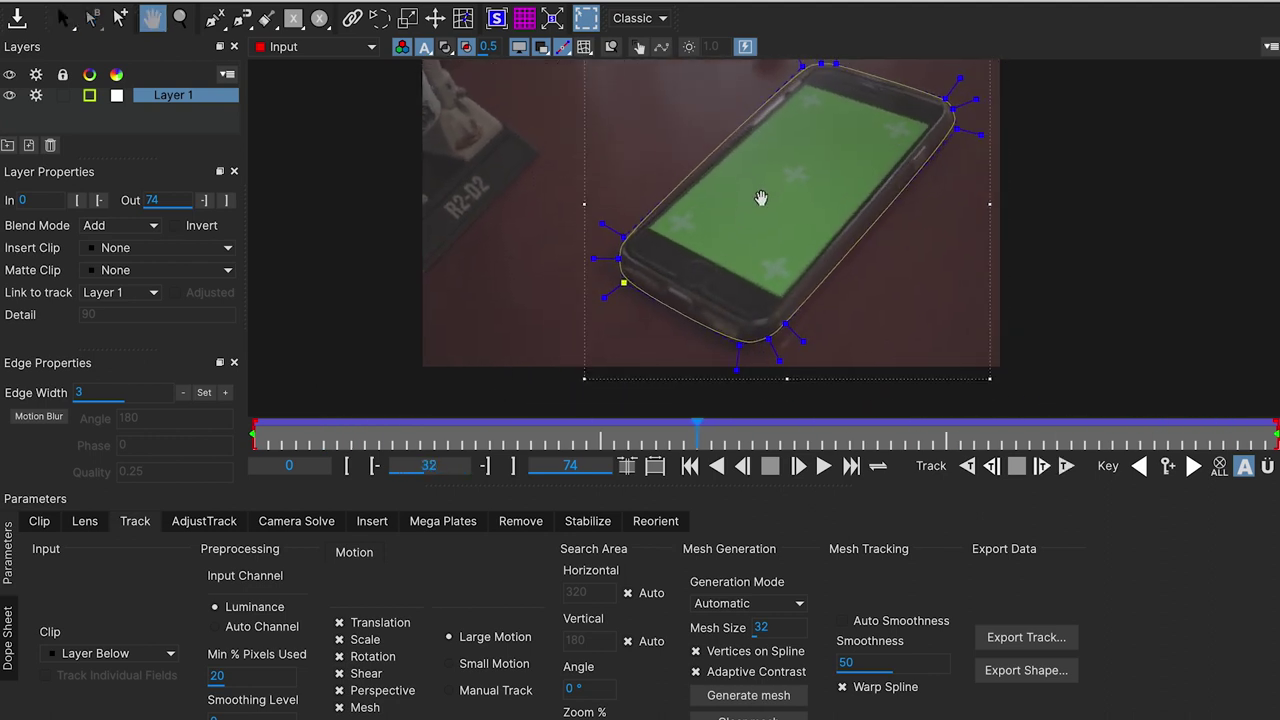
drag(761, 198, 757, 218)
drag(795, 86, 801, 89)
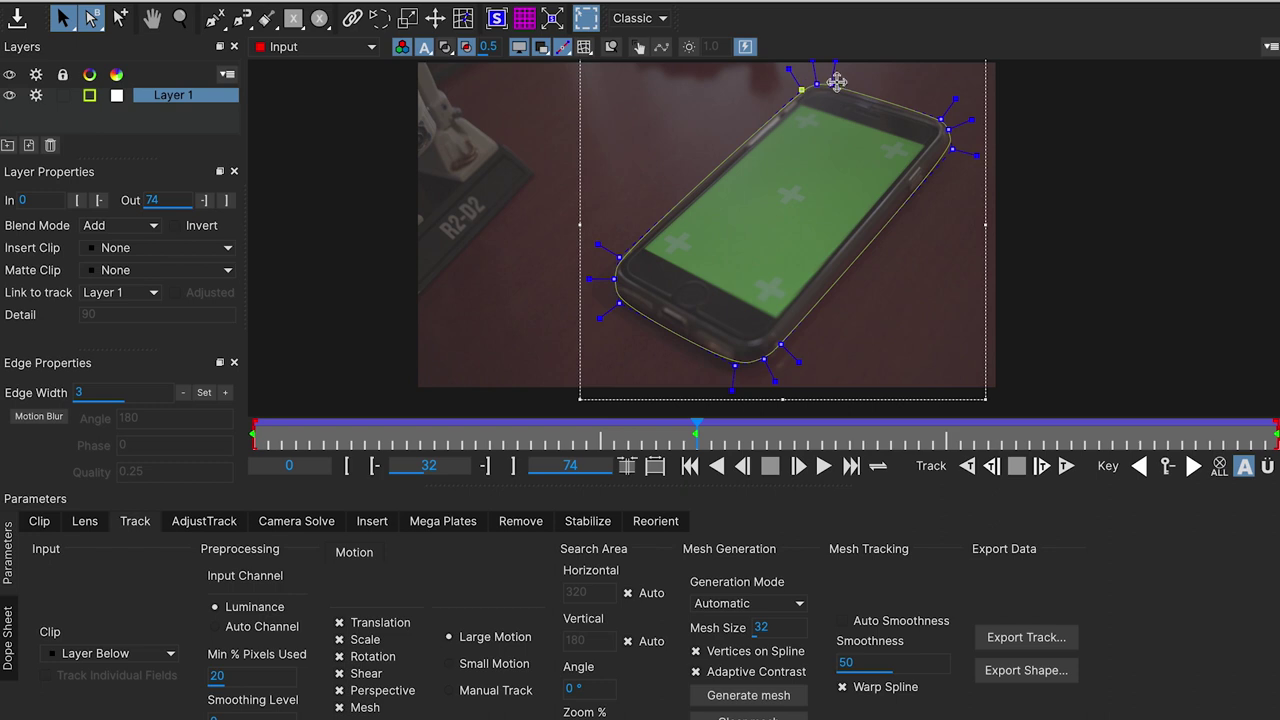
click(950, 134)
drag(951, 137, 948, 147)
click(779, 345)
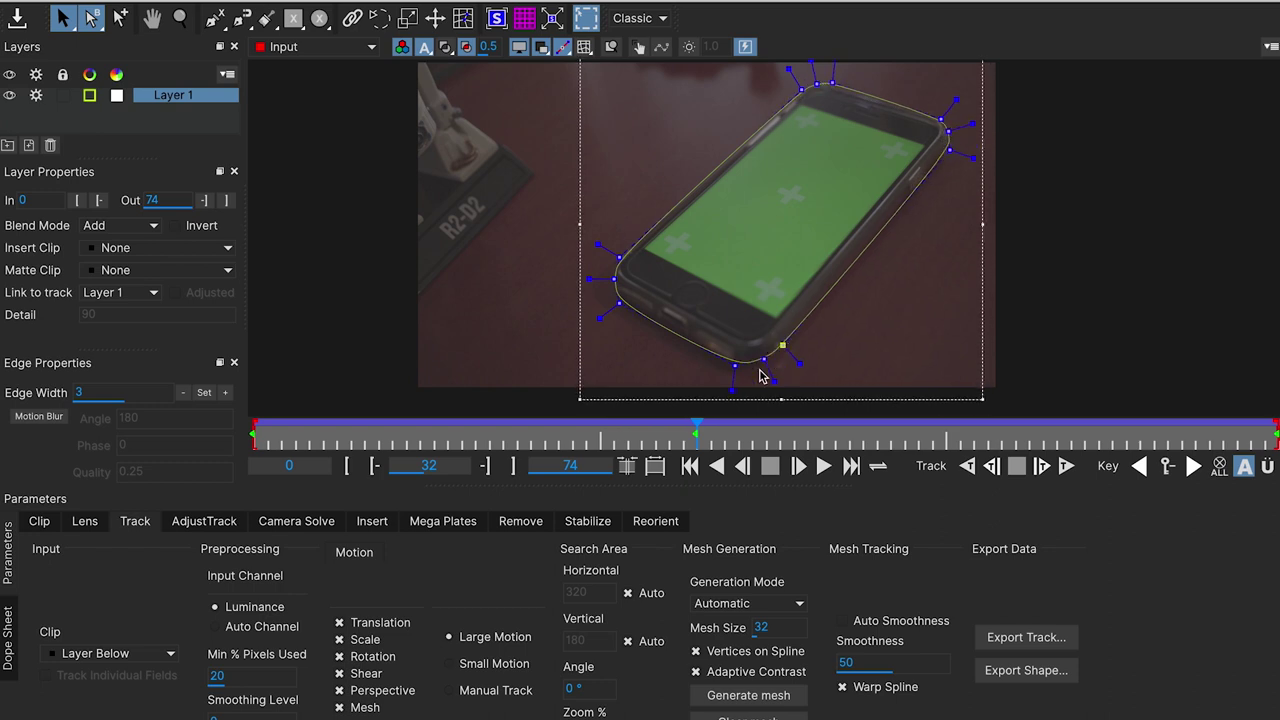
drag(697, 427, 572, 427)
Step: Track the adjusted shape backward to the first frame and reselect the phone layer
key(shift+z)
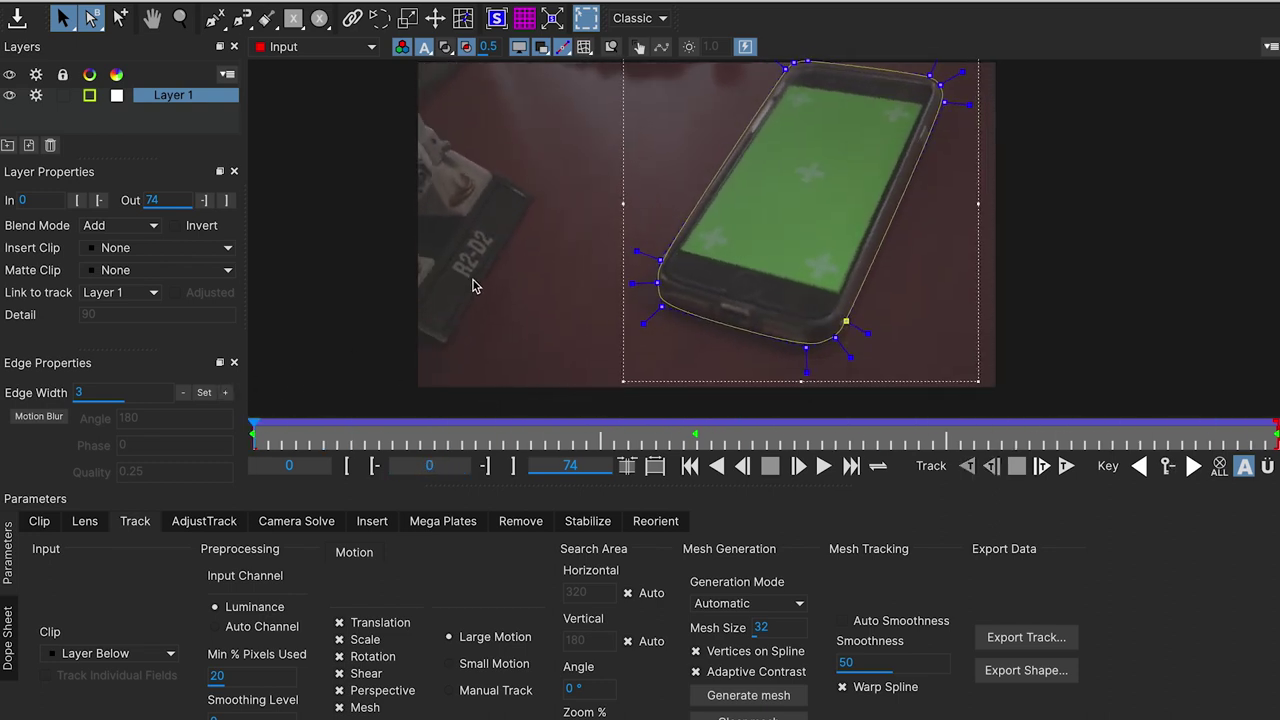
key(x)
key(z)
key(s)
click(494, 294)
key(x)
drag(514, 286, 566, 284)
key(s)
click(722, 273)
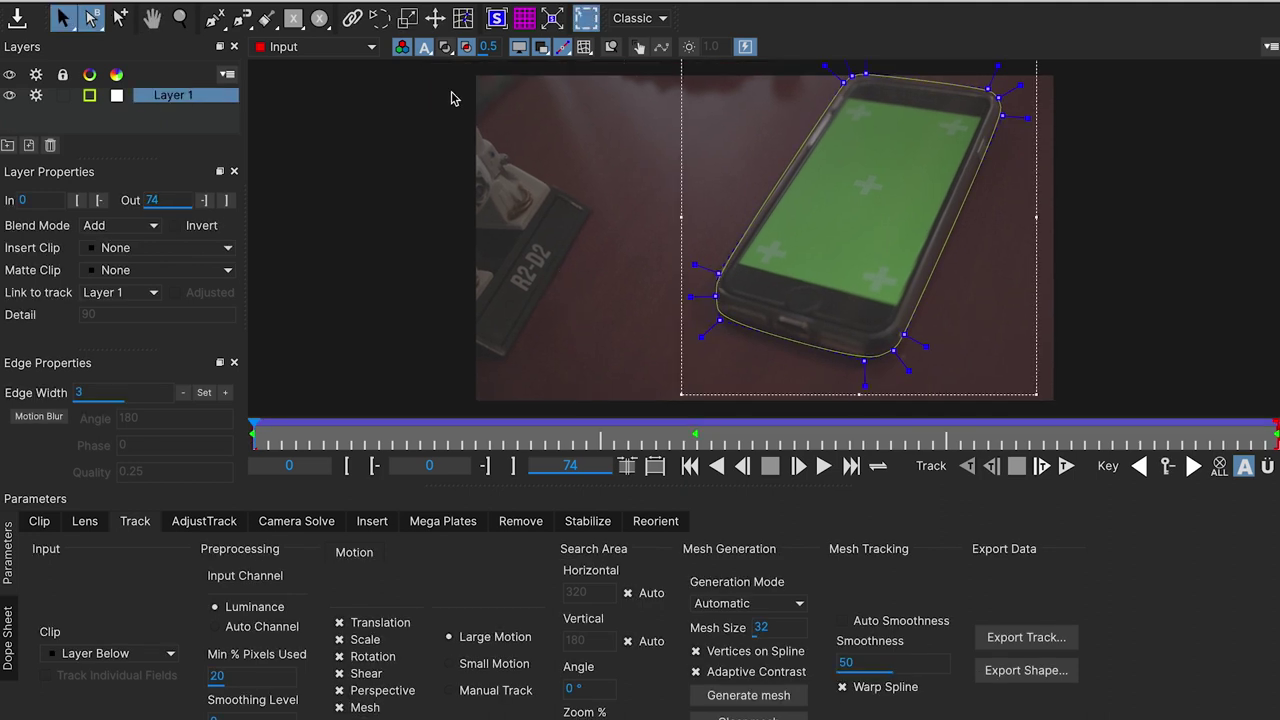
Step: Show the planar surface and drag its four corners onto the phone screen's corners
click(519, 47)
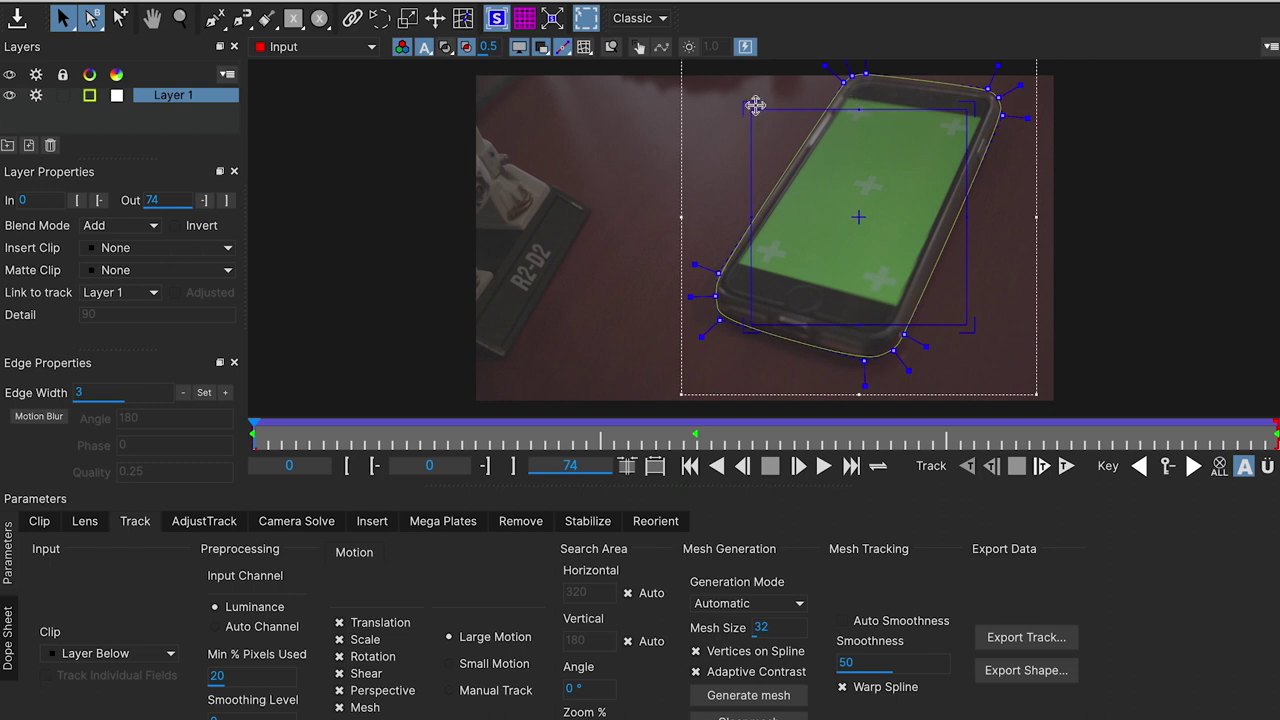
drag(766, 103, 851, 95)
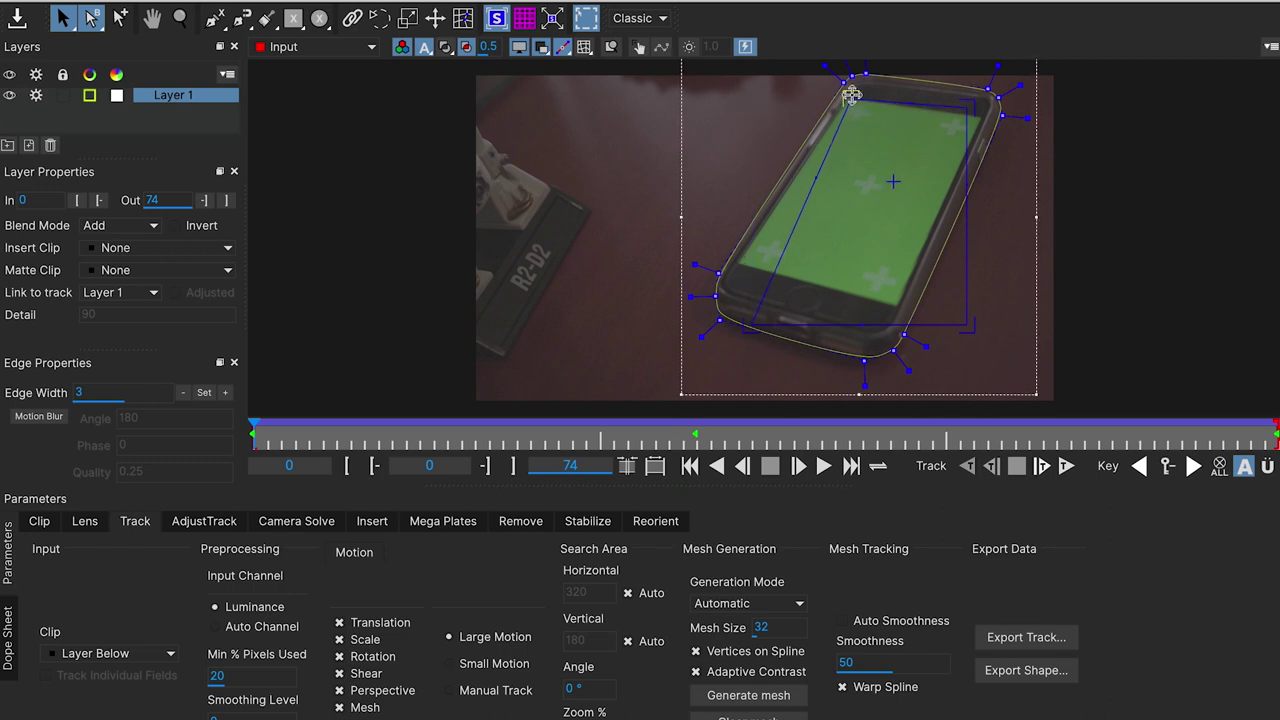
drag(966, 104, 980, 118)
drag(750, 312, 735, 260)
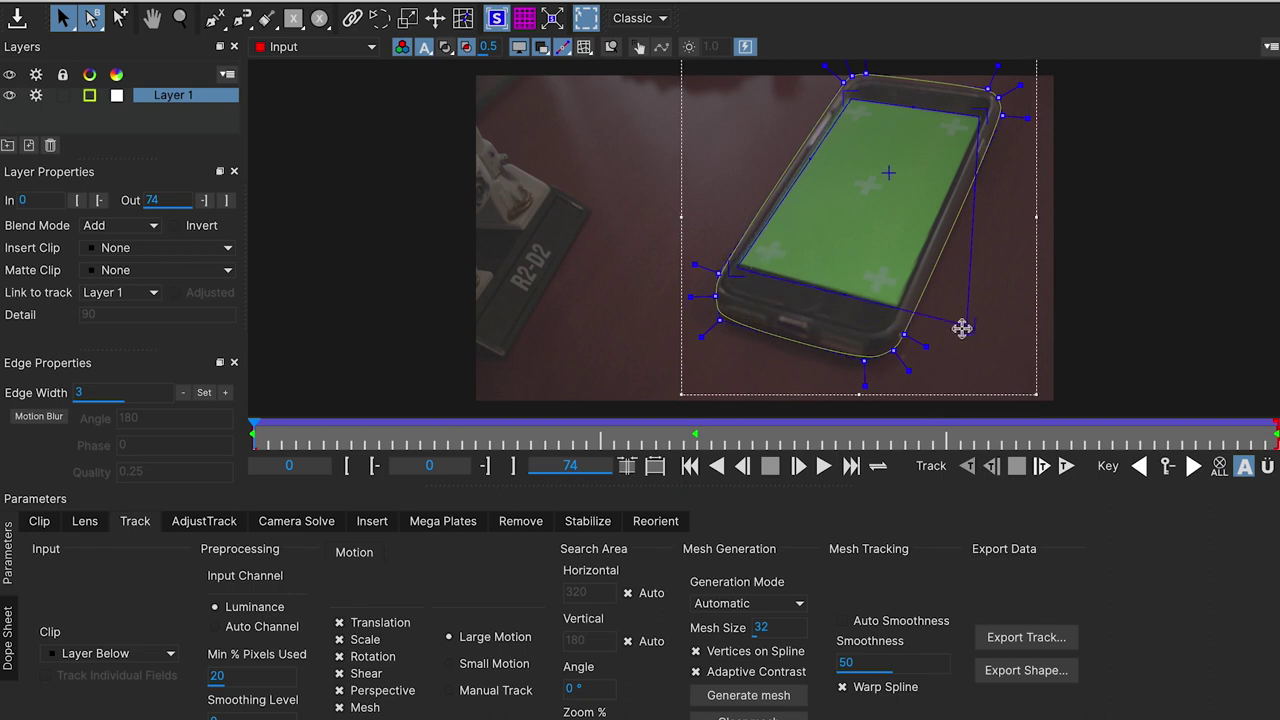
drag(961, 323, 904, 301)
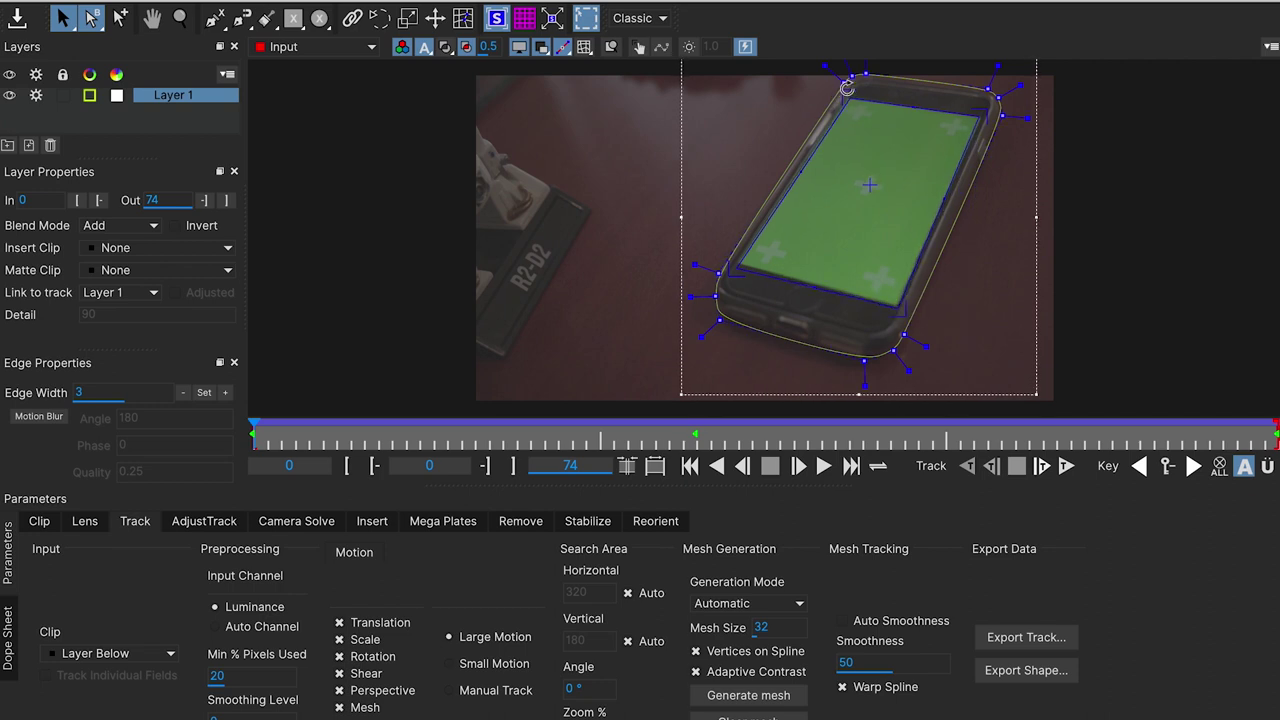
Step: Scrub through the clip to review the surface track, then open the AdjustTrack settings
drag(394, 430, 1265, 433)
drag(902, 265, 926, 205)
scroll(631, 192, up, 1)
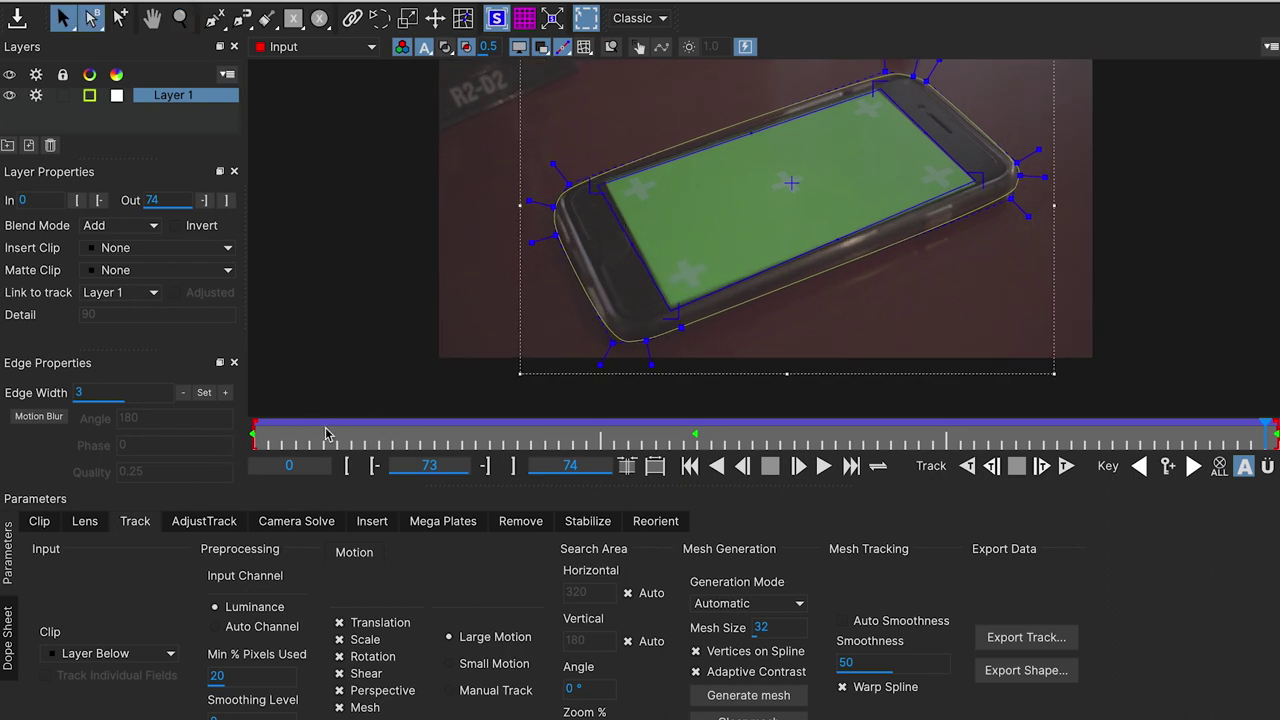
drag(278, 440, 245, 437)
drag(523, 430, 250, 436)
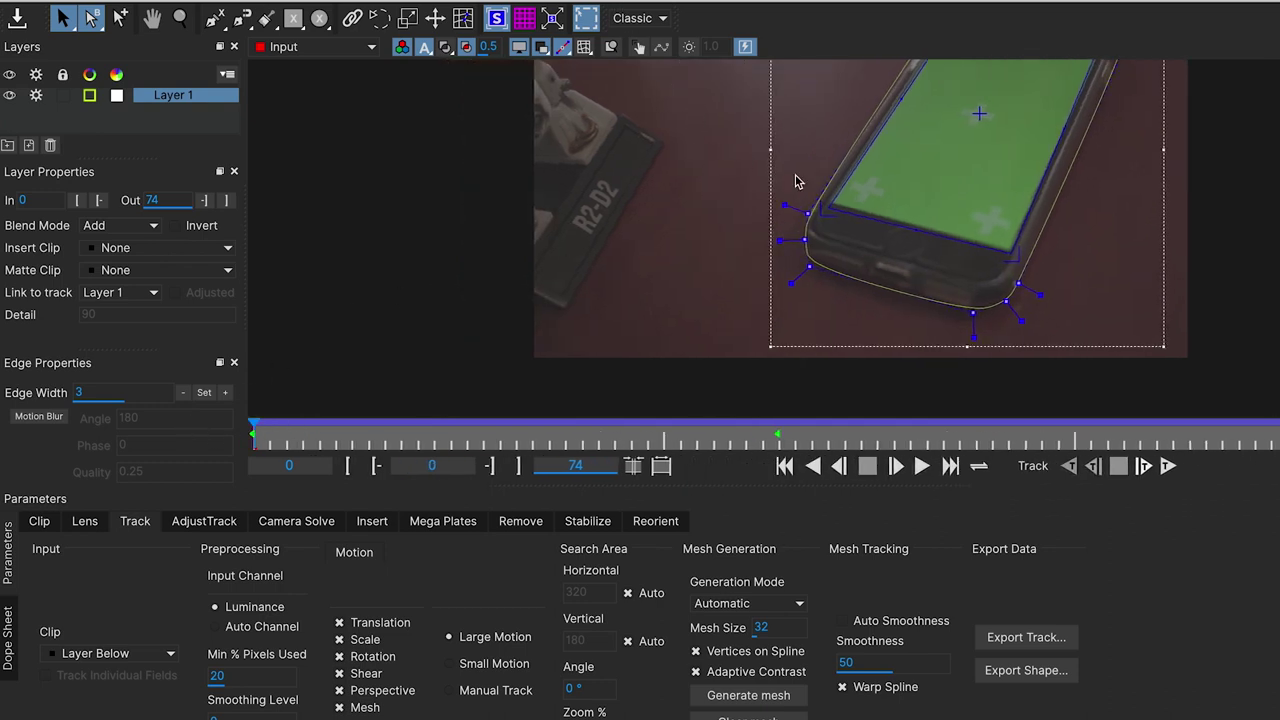
mouse_move(390, 420)
mouse_down()
mouse_move(1229, 466)
mouse_move(1210, 457)
mouse_up()
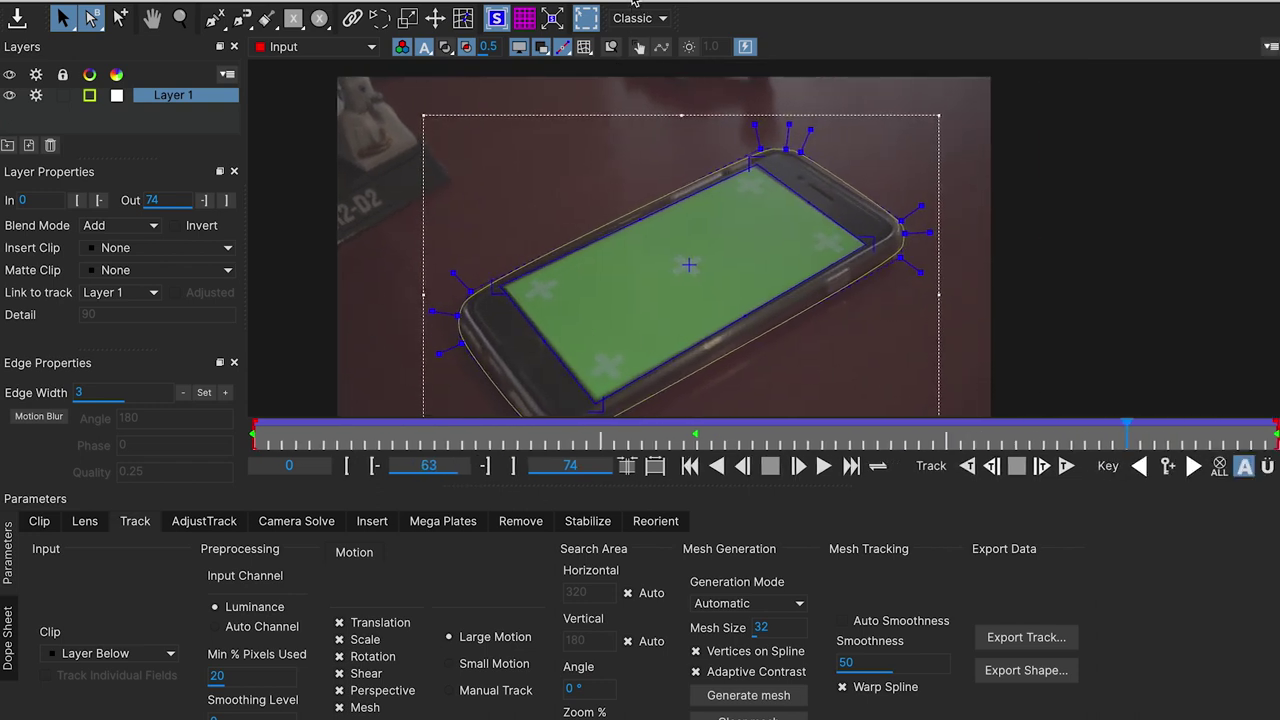
click(204, 520)
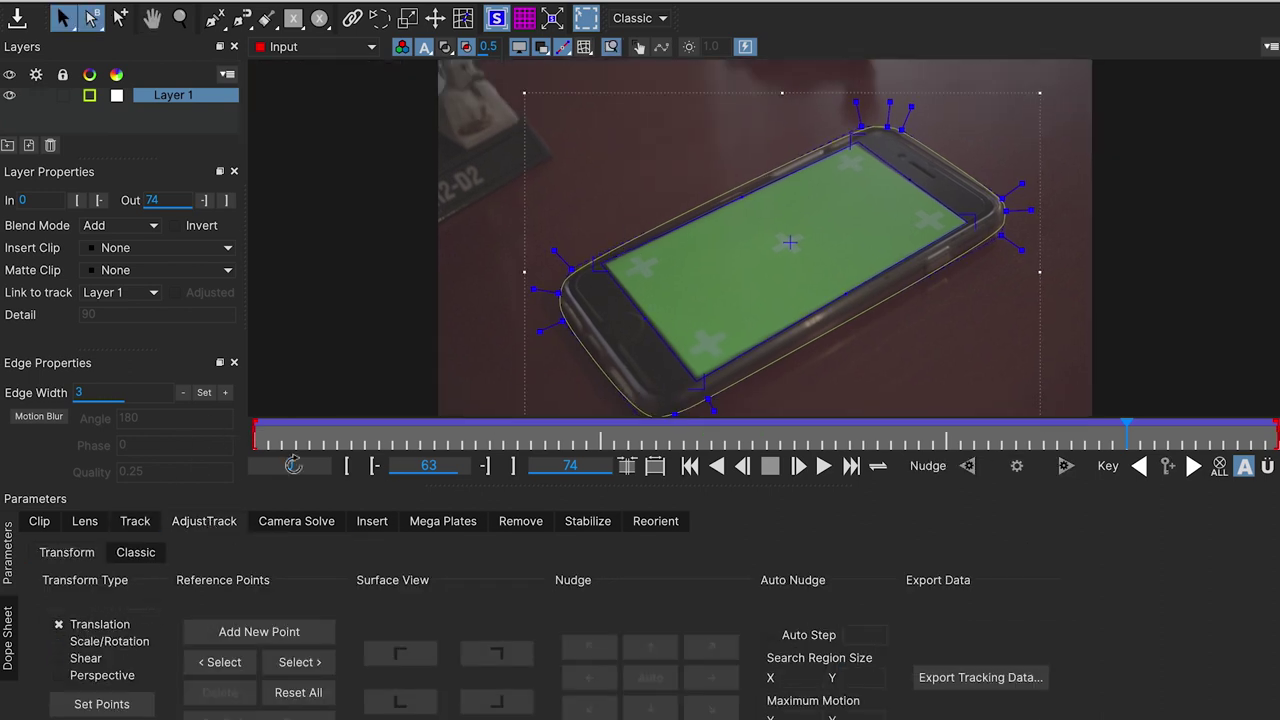
Step: Enable Translation and Scale/Rotation, set points, and position the centre reference point on the screen
click(105, 626)
click(94, 702)
click(779, 251)
mouse_move(779, 252)
mouse_down()
mouse_move(812, 234)
mouse_move(791, 244)
mouse_up()
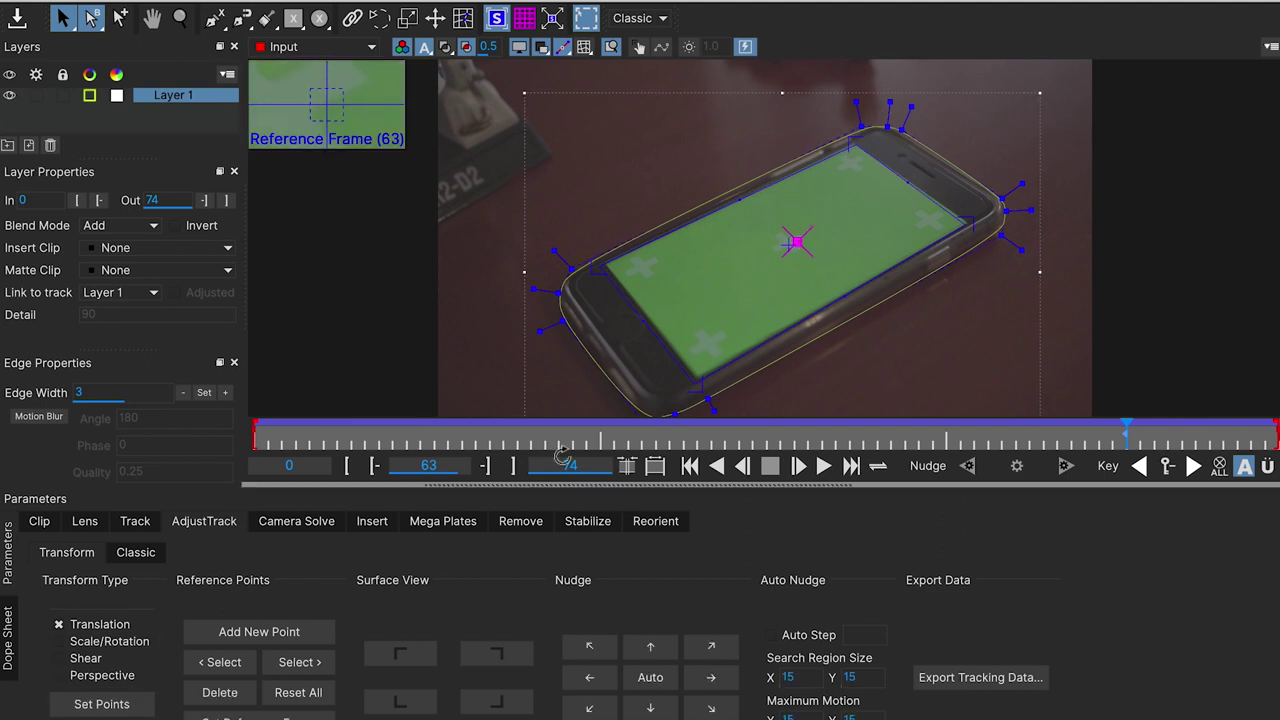
click(101, 648)
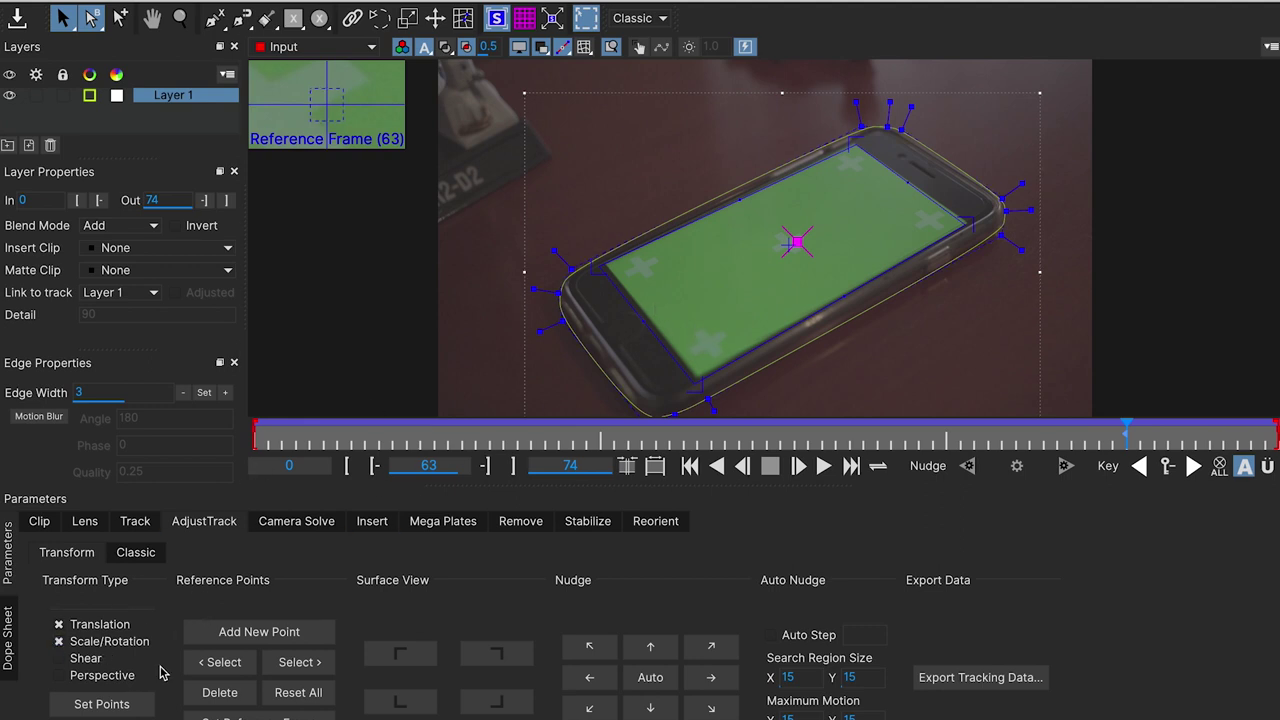
click(140, 703)
drag(779, 254, 793, 245)
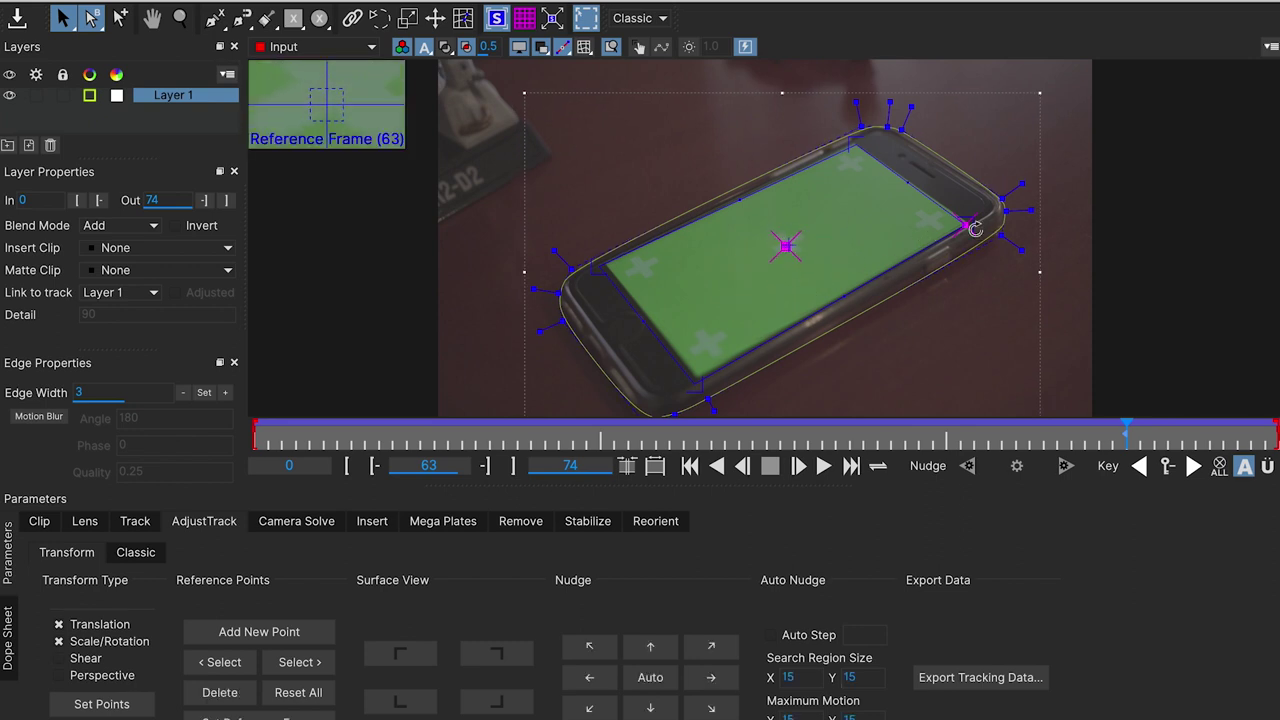
click(971, 221)
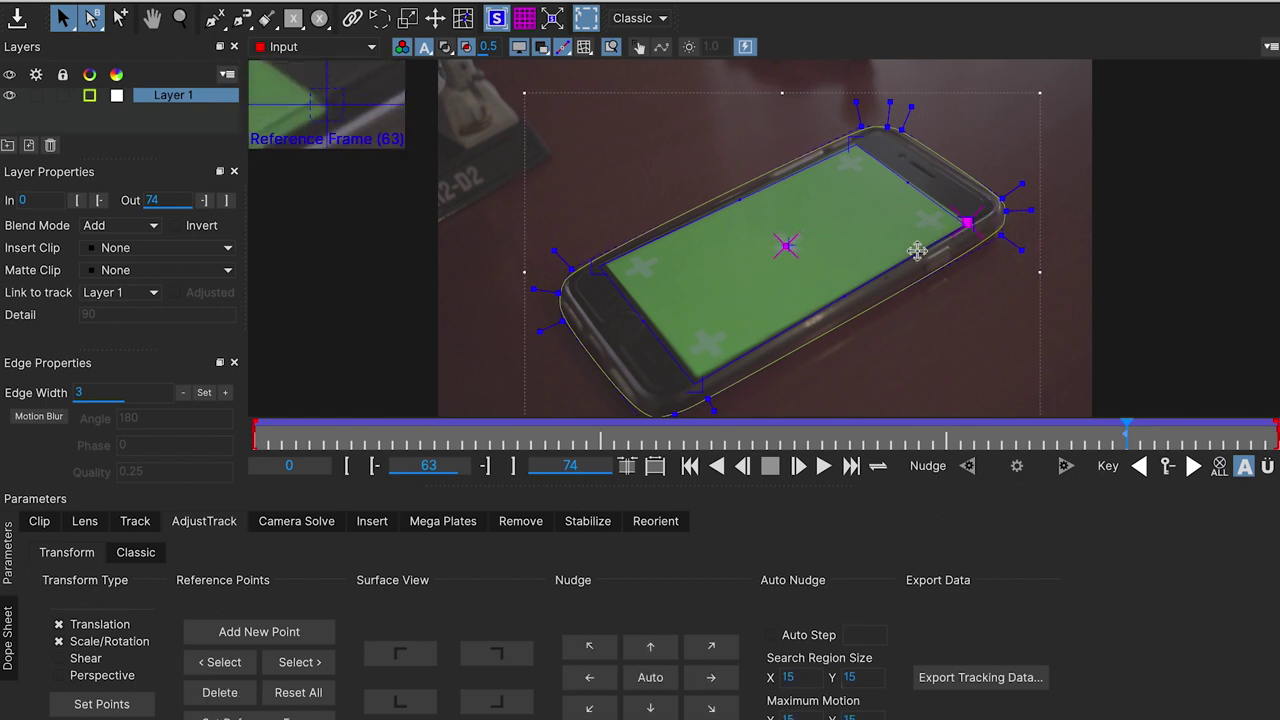
Step: Add Shear and Perspective and drag the four reference points onto the screen corners
click(88, 660)
click(93, 705)
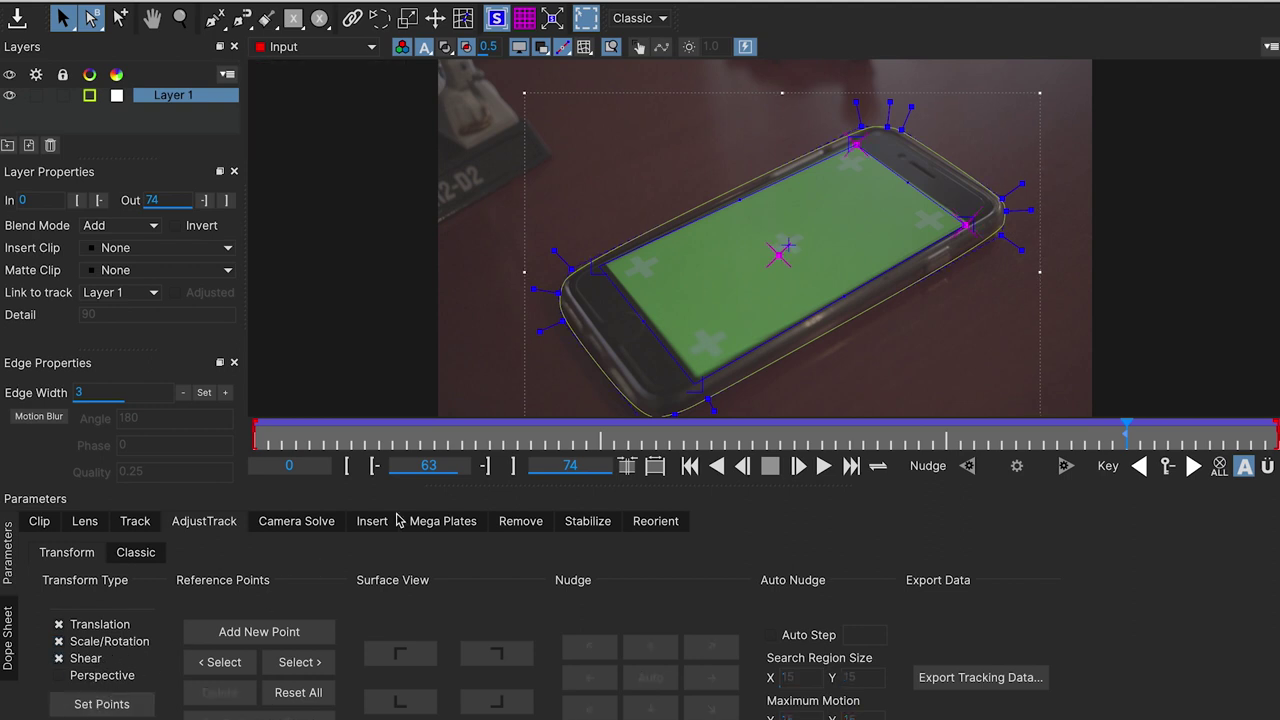
mouse_move(637, 306)
click(124, 679)
click(114, 701)
drag(614, 264, 651, 265)
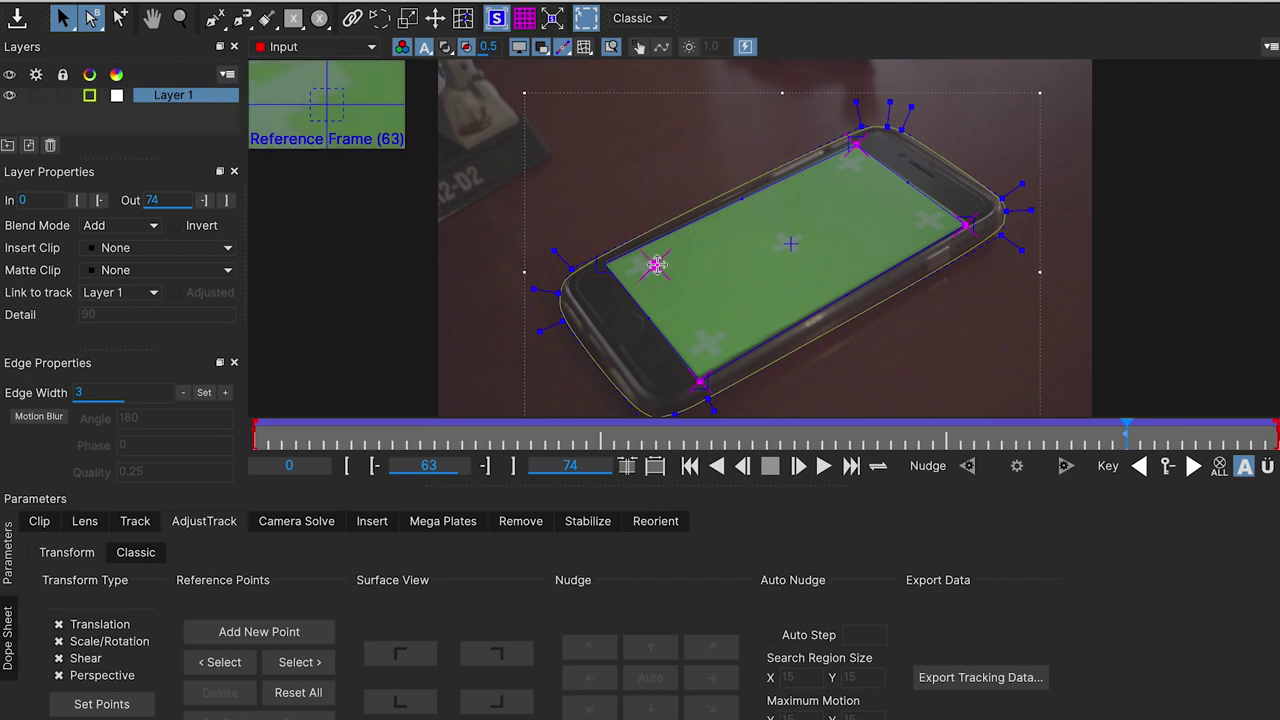
drag(698, 378, 711, 336)
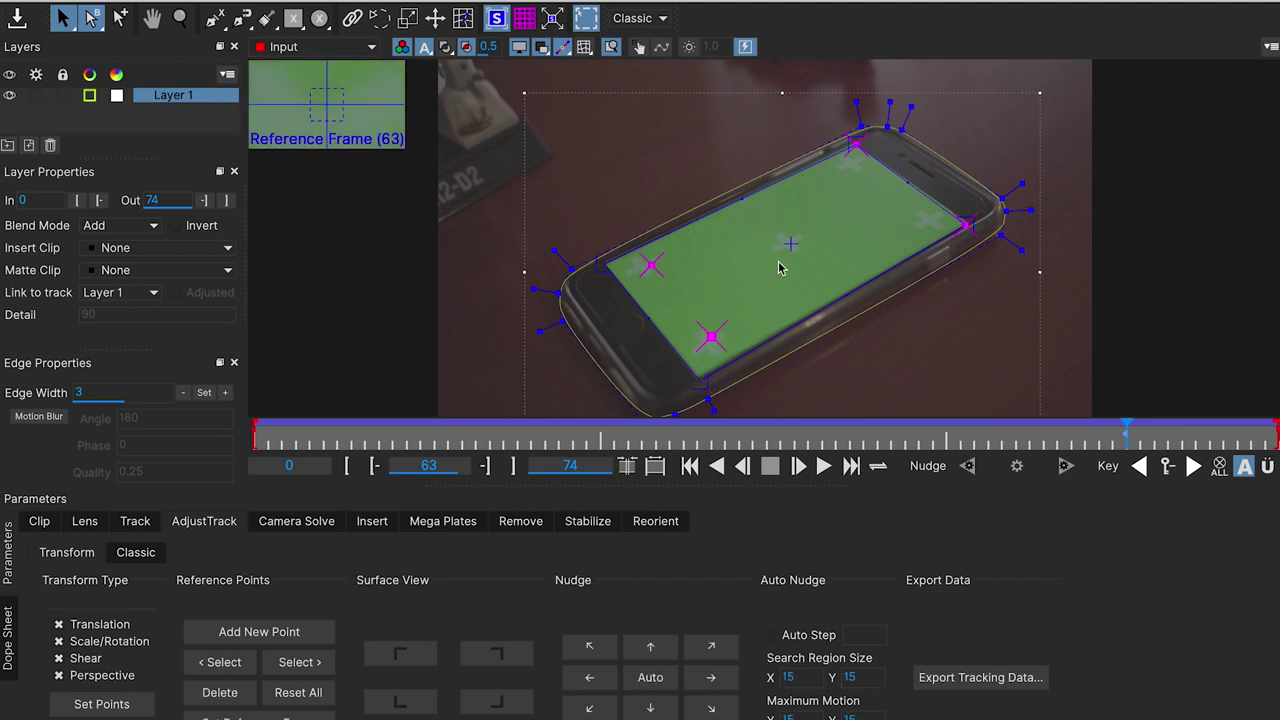
drag(858, 144, 846, 143)
drag(968, 214, 919, 193)
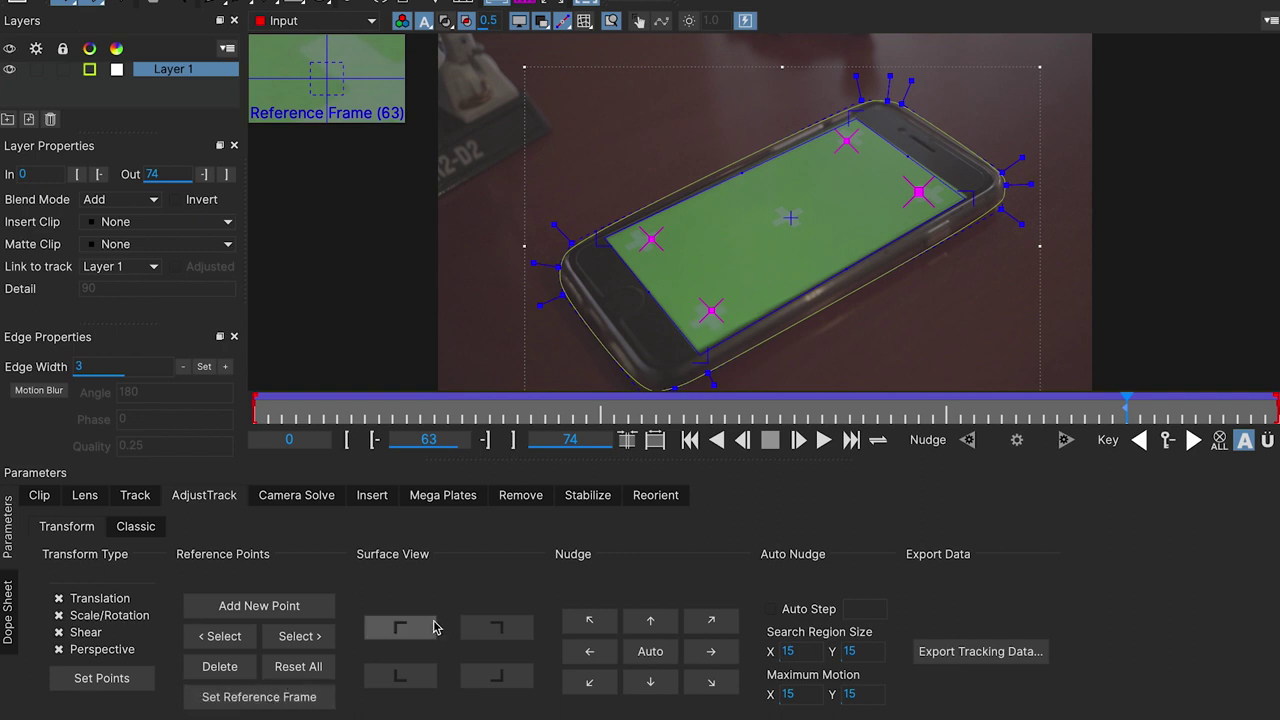
Step: At frame 9, auto-nudge the Upper Right and Upper Left reference points, then play through to check
click(382, 406)
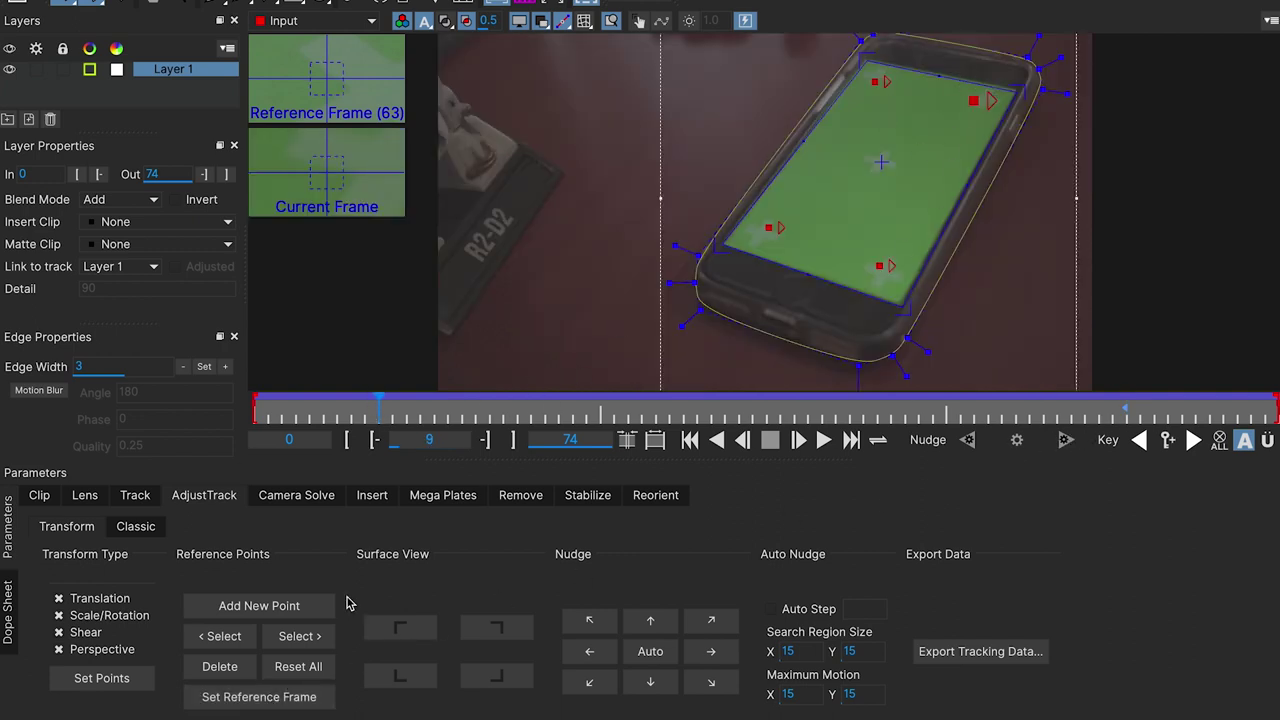
click(464, 632)
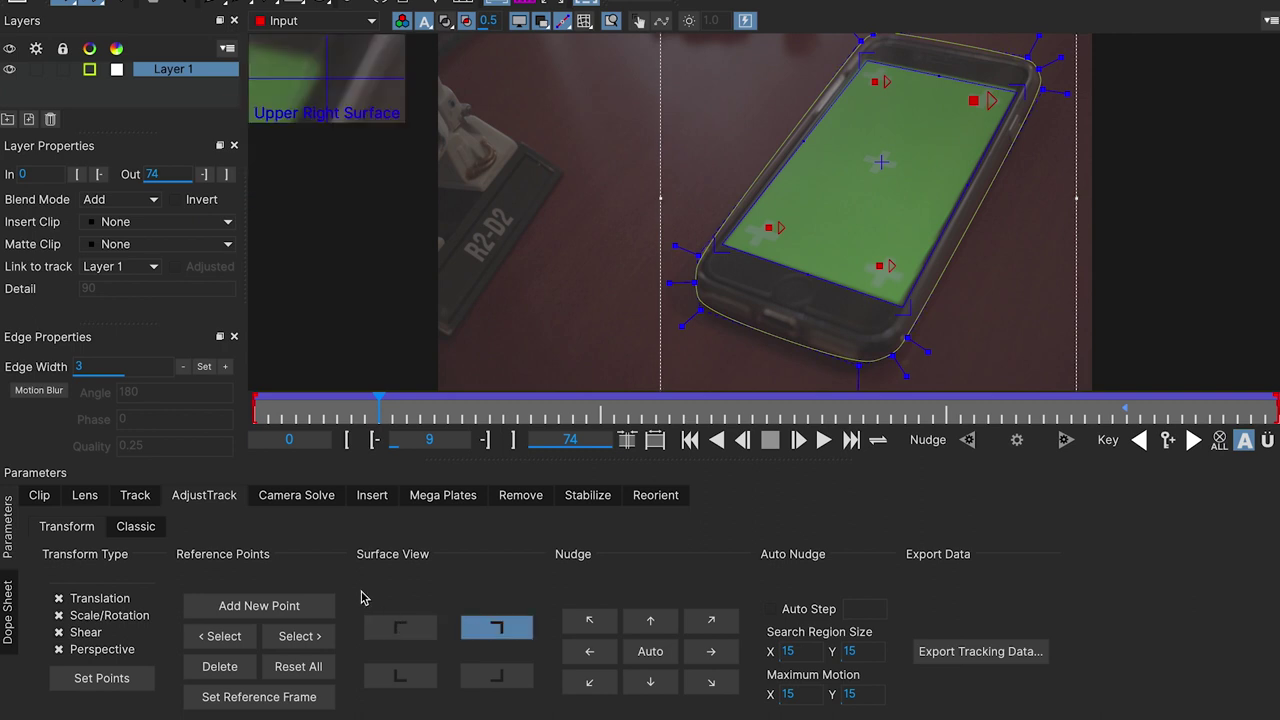
click(650, 651)
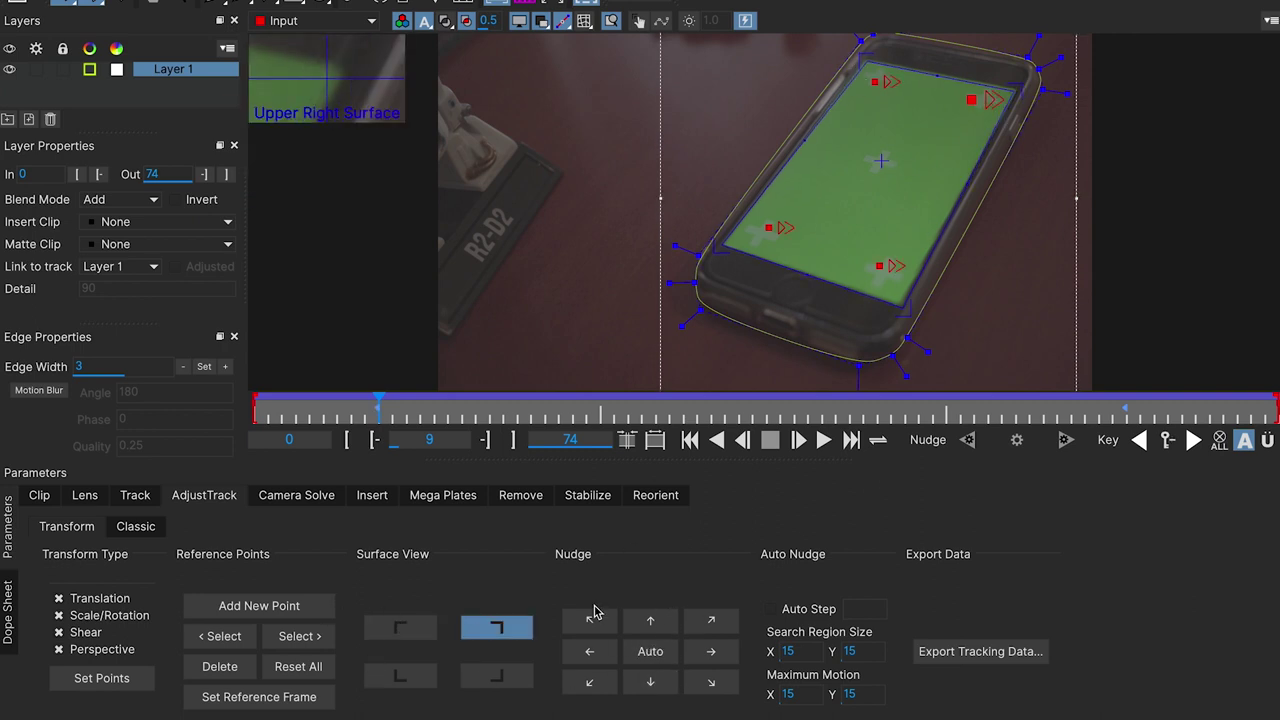
click(650, 651)
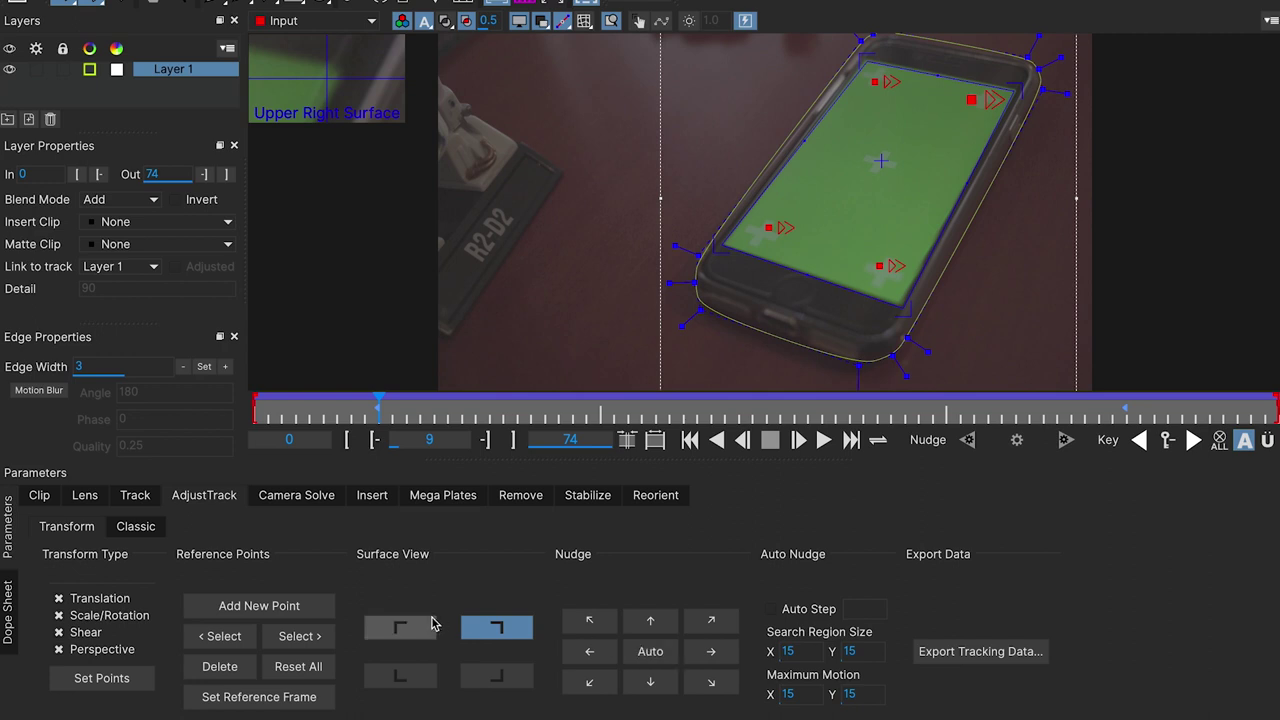
click(400, 627)
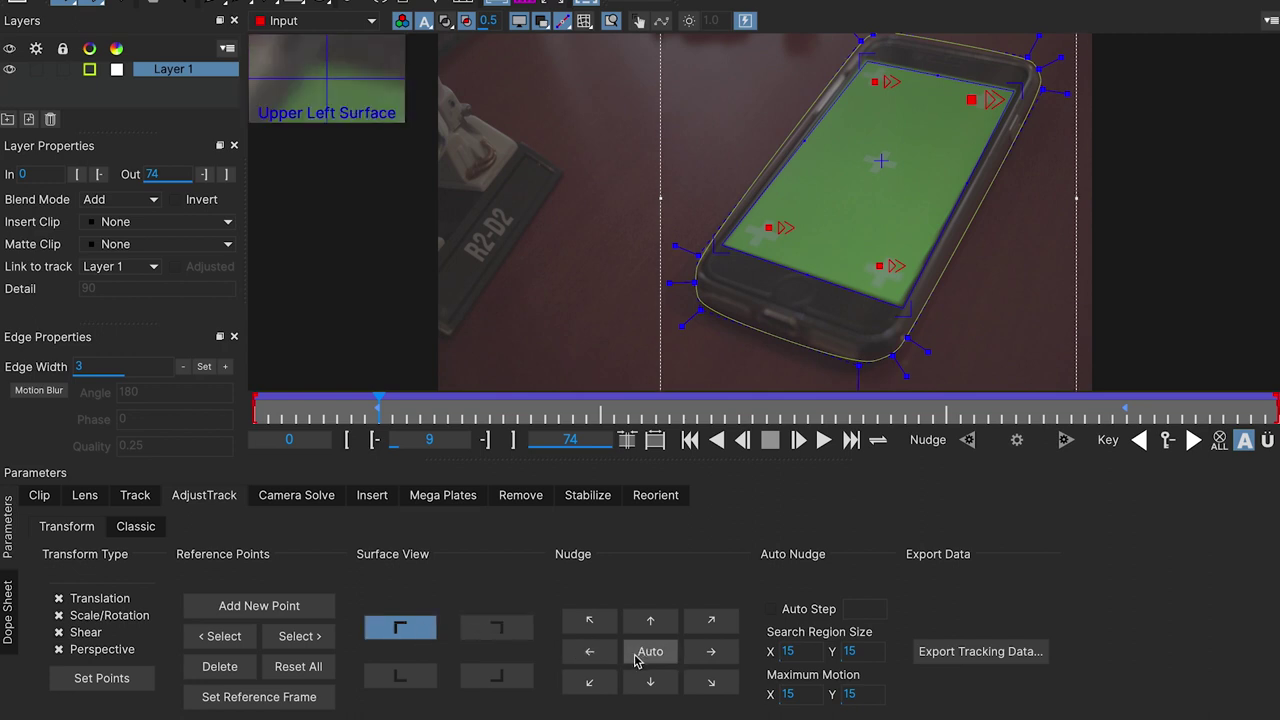
click(873, 80)
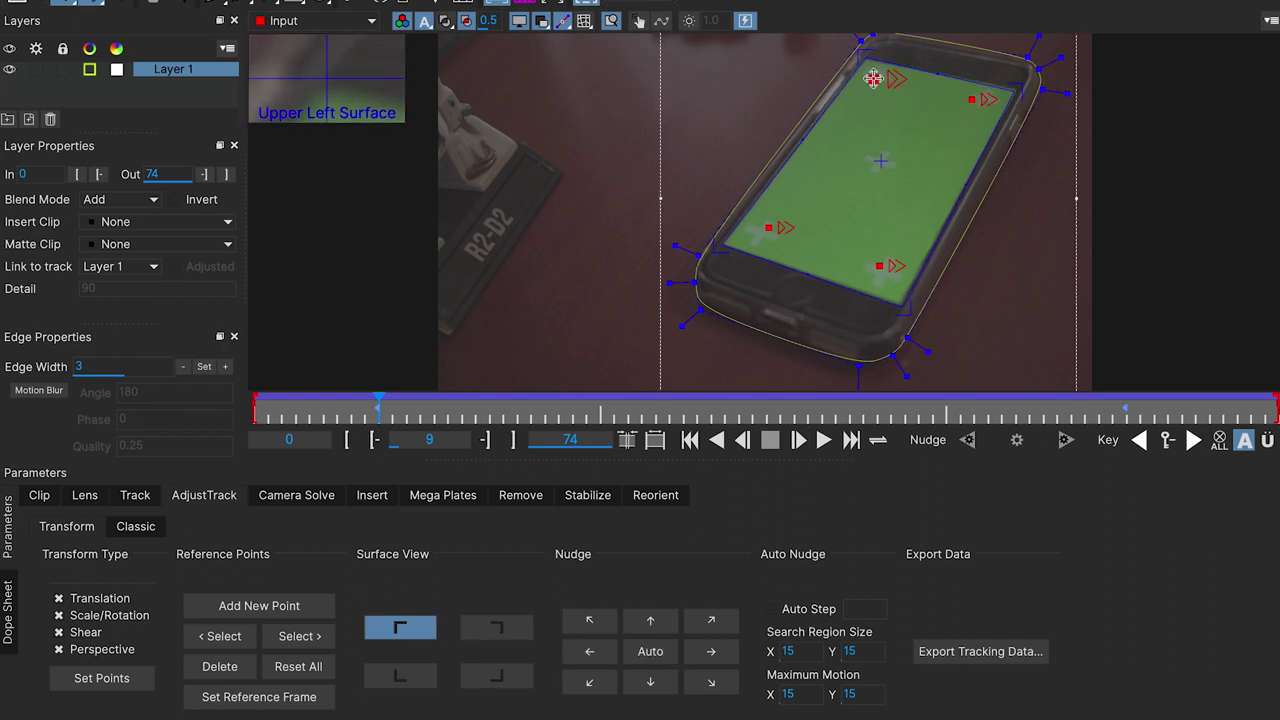
click(971, 96)
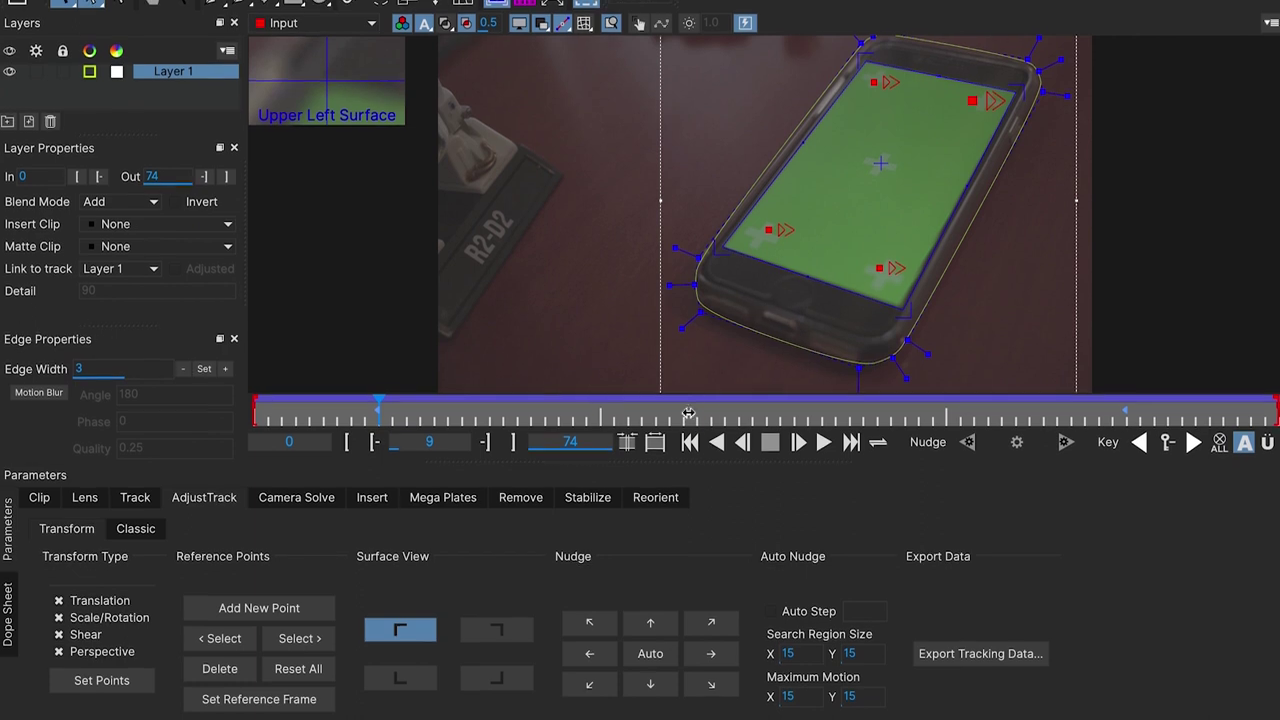
key(space)
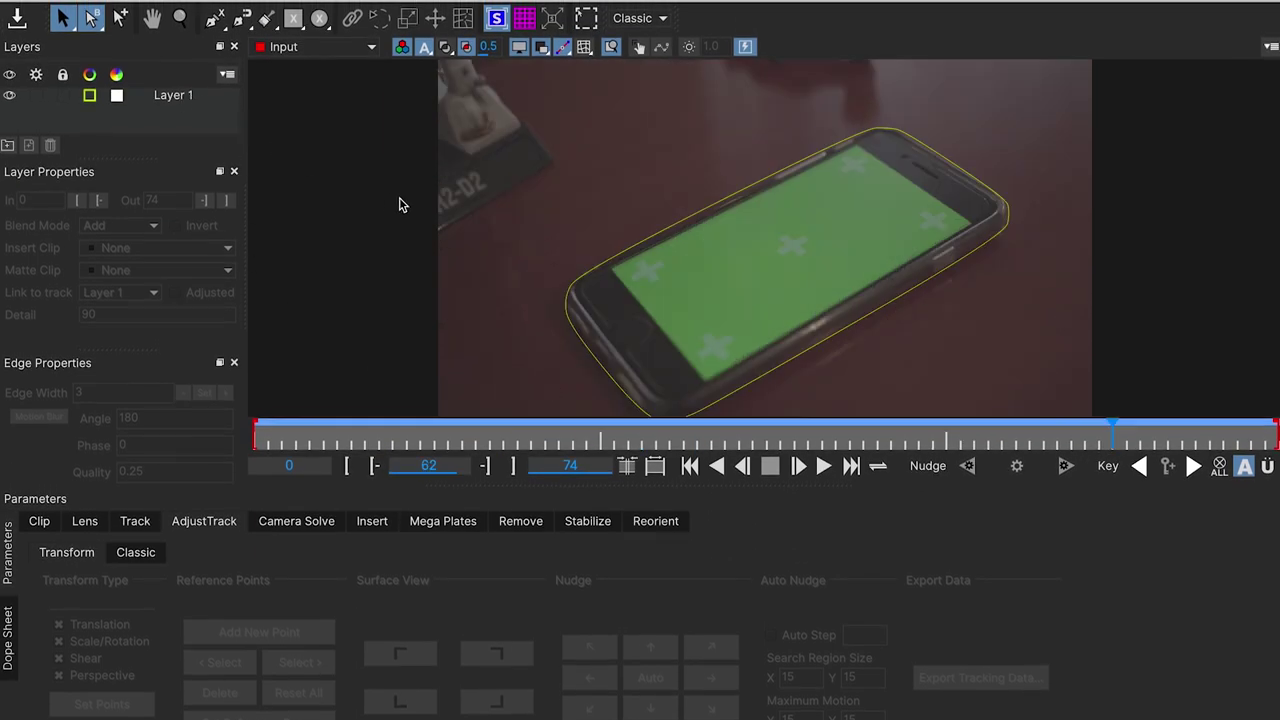
Step: Select Layer 1, return to the Track parameters, and hide the planar surface overlay
click(186, 96)
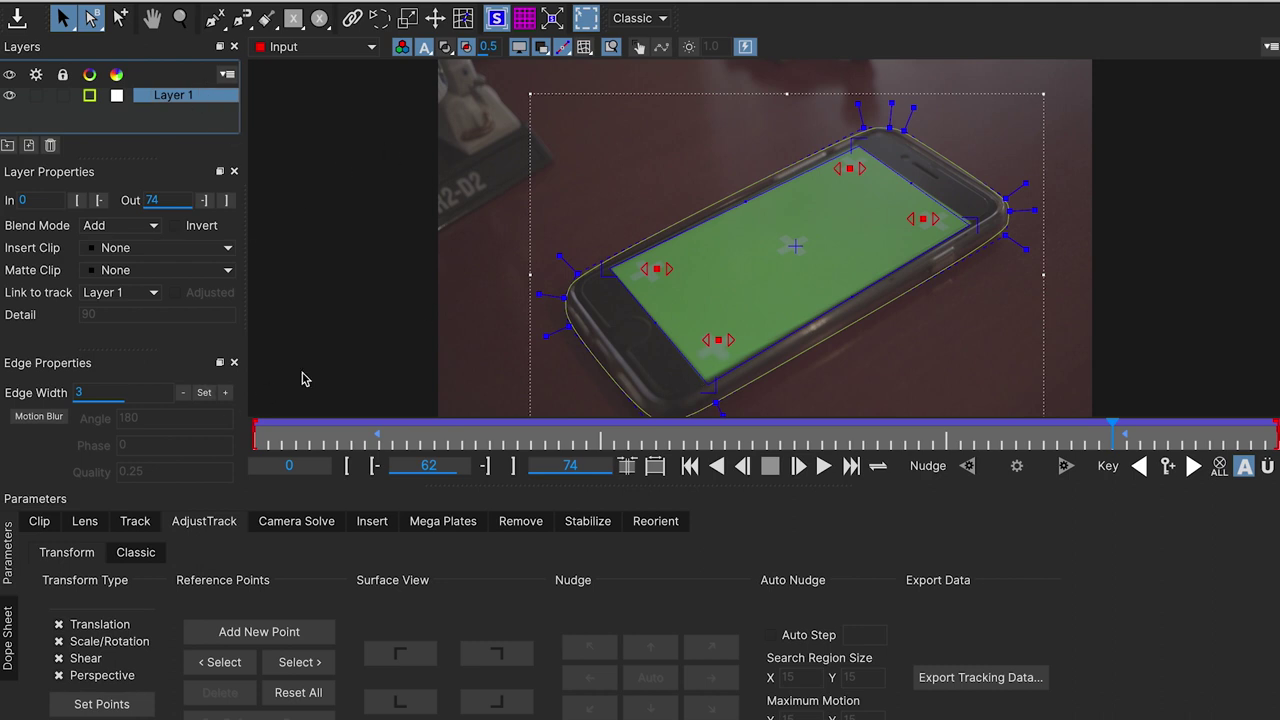
click(134, 522)
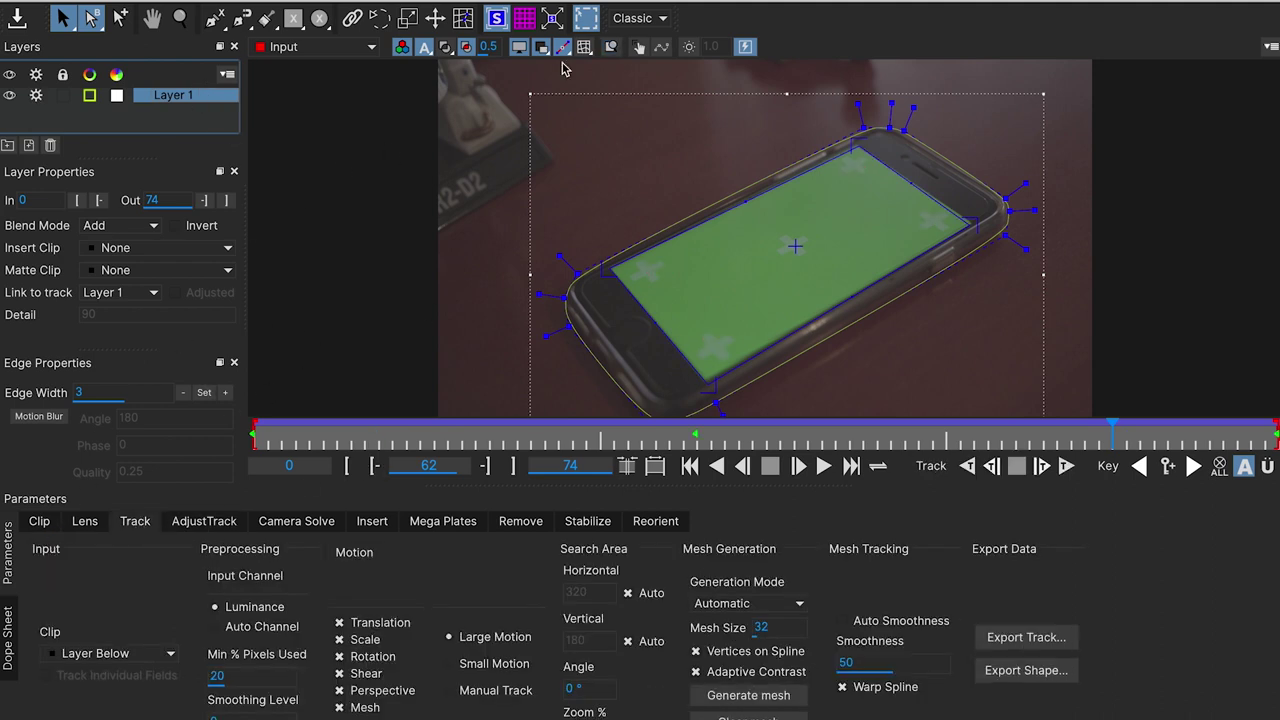
click(499, 20)
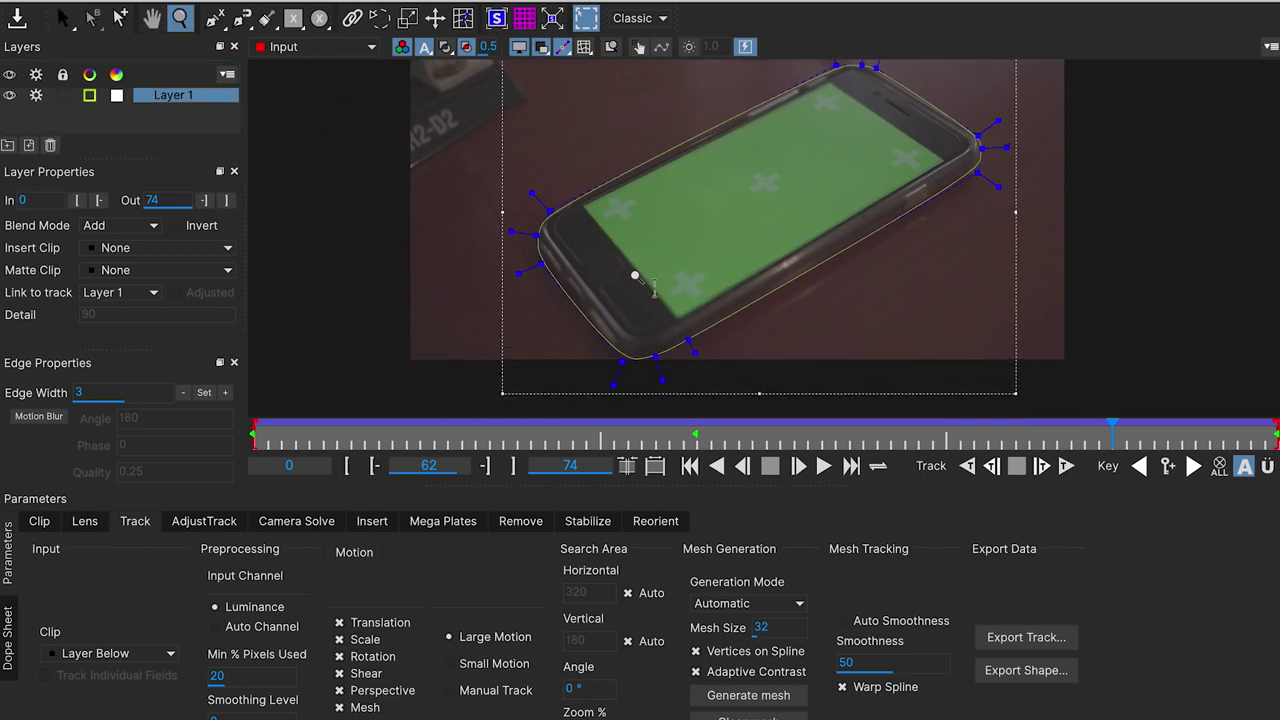
key(x)
key(q)
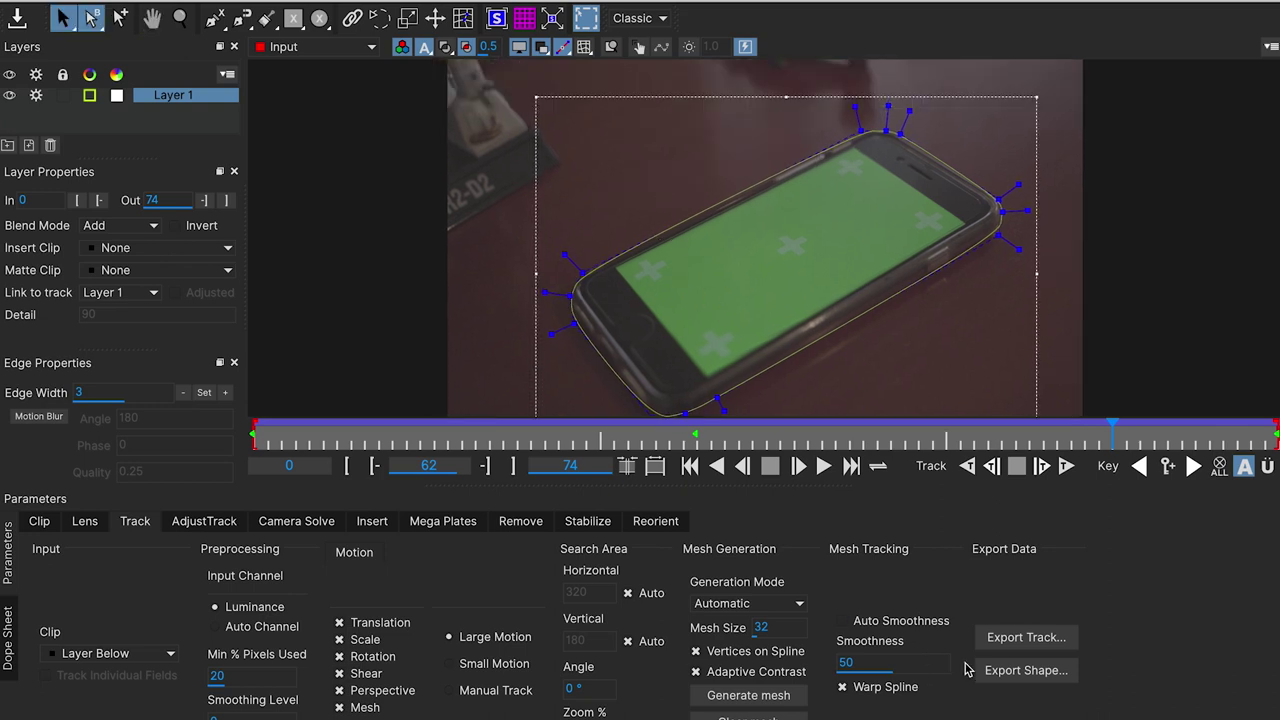
Step: Browse Export Shape Data formats like Flame Tracer, cancel without exporting, and close Mocha
click(1007, 675)
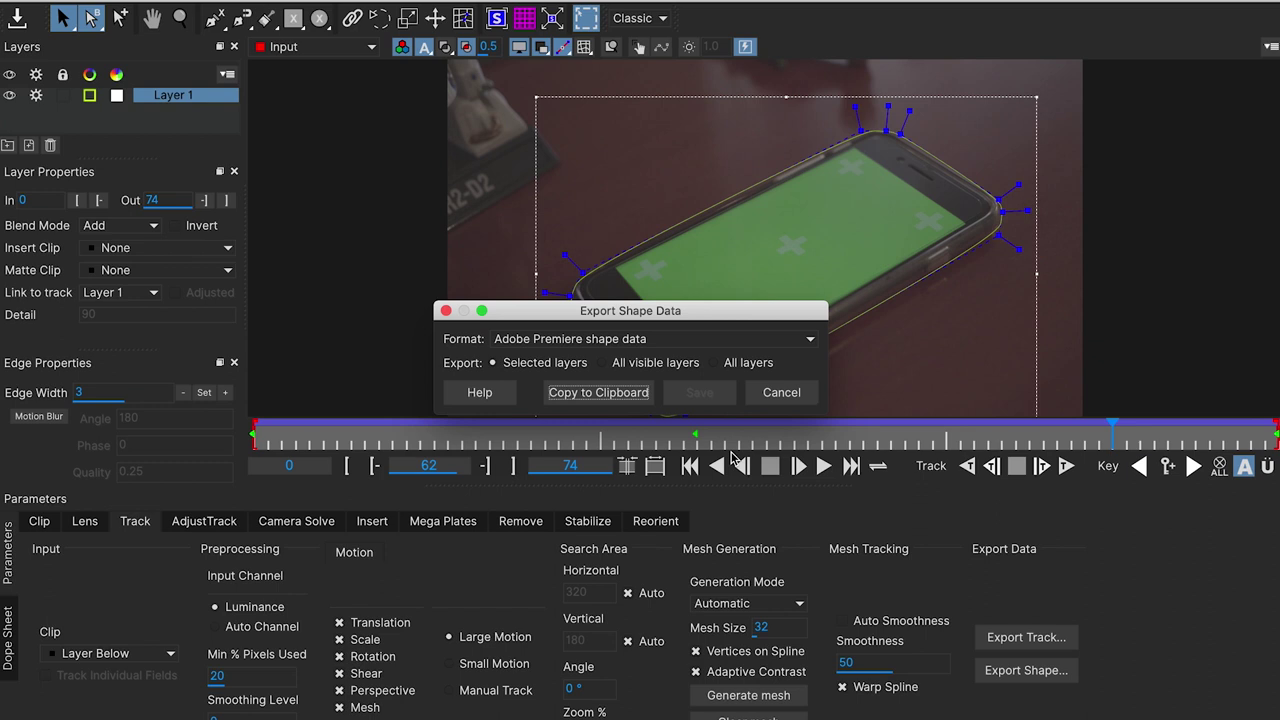
click(655, 340)
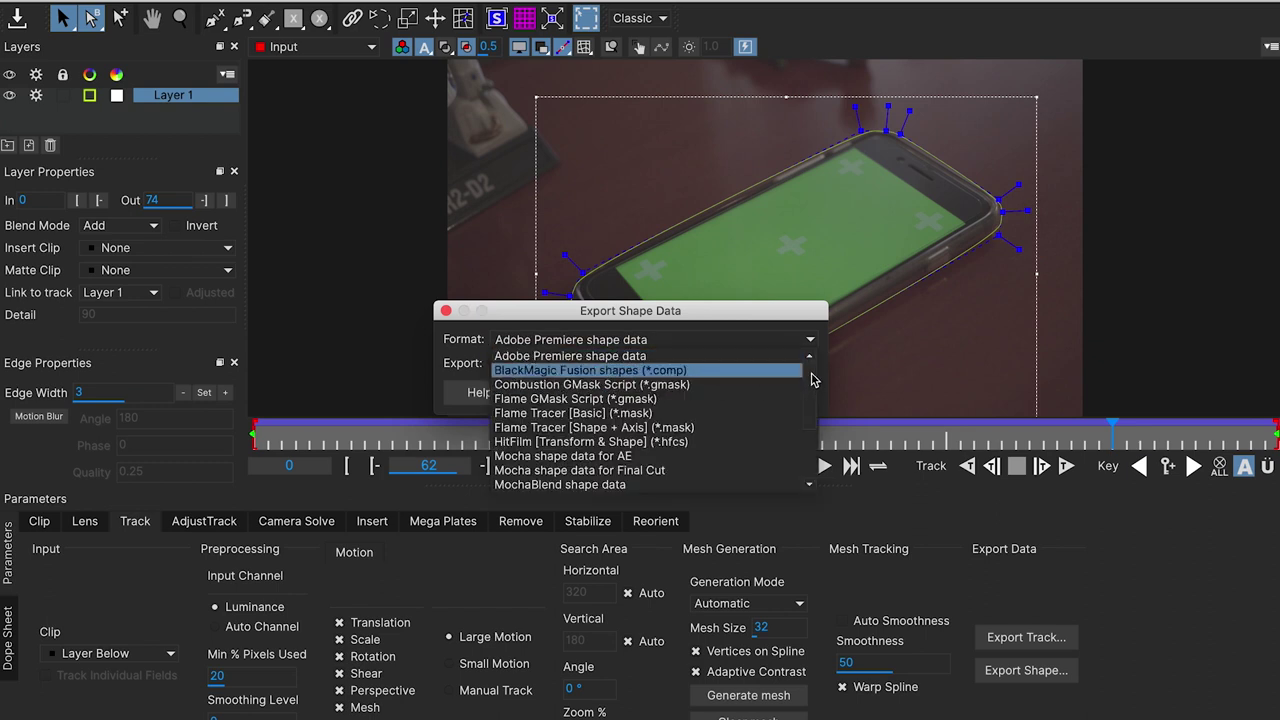
click(800, 427)
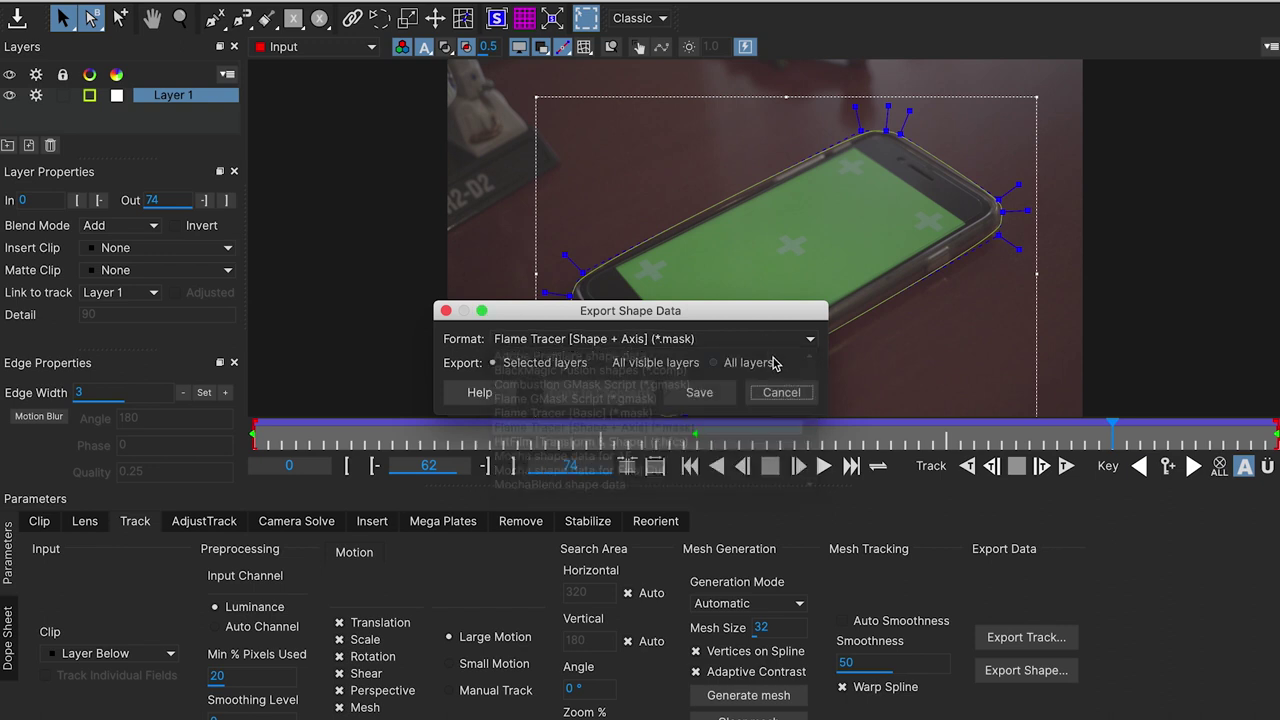
click(810, 342)
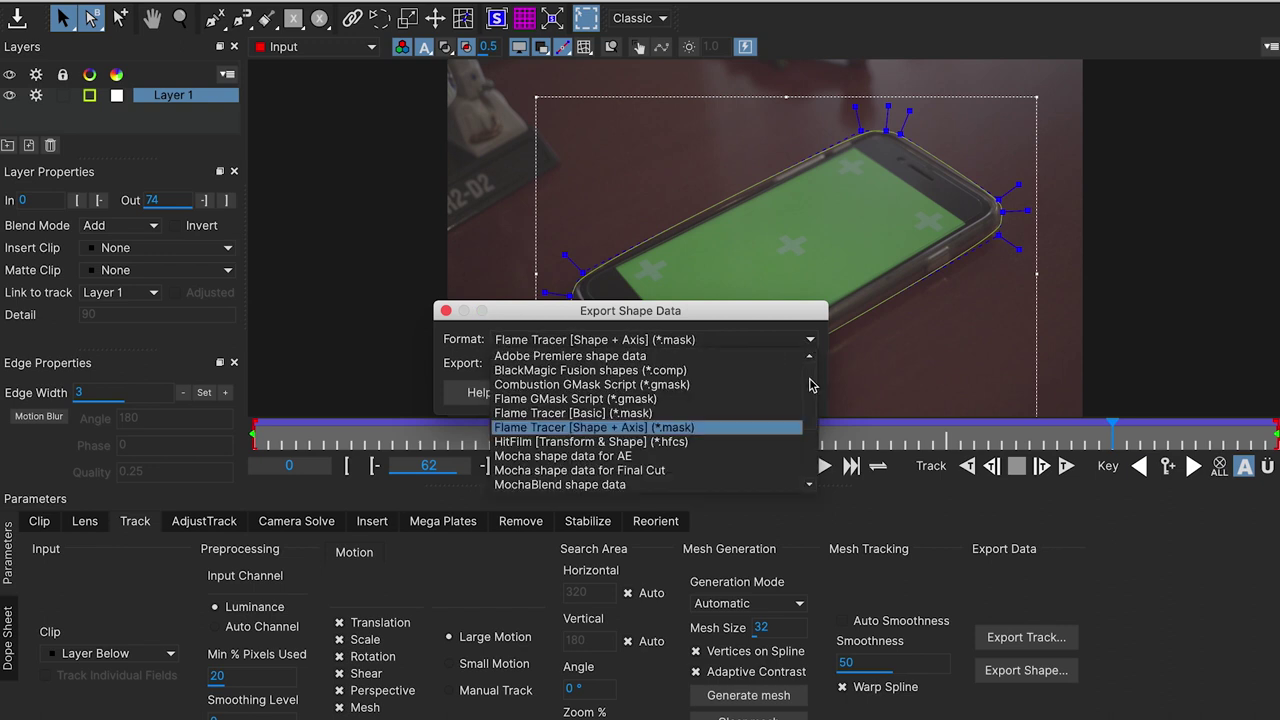
drag(810, 385, 804, 447)
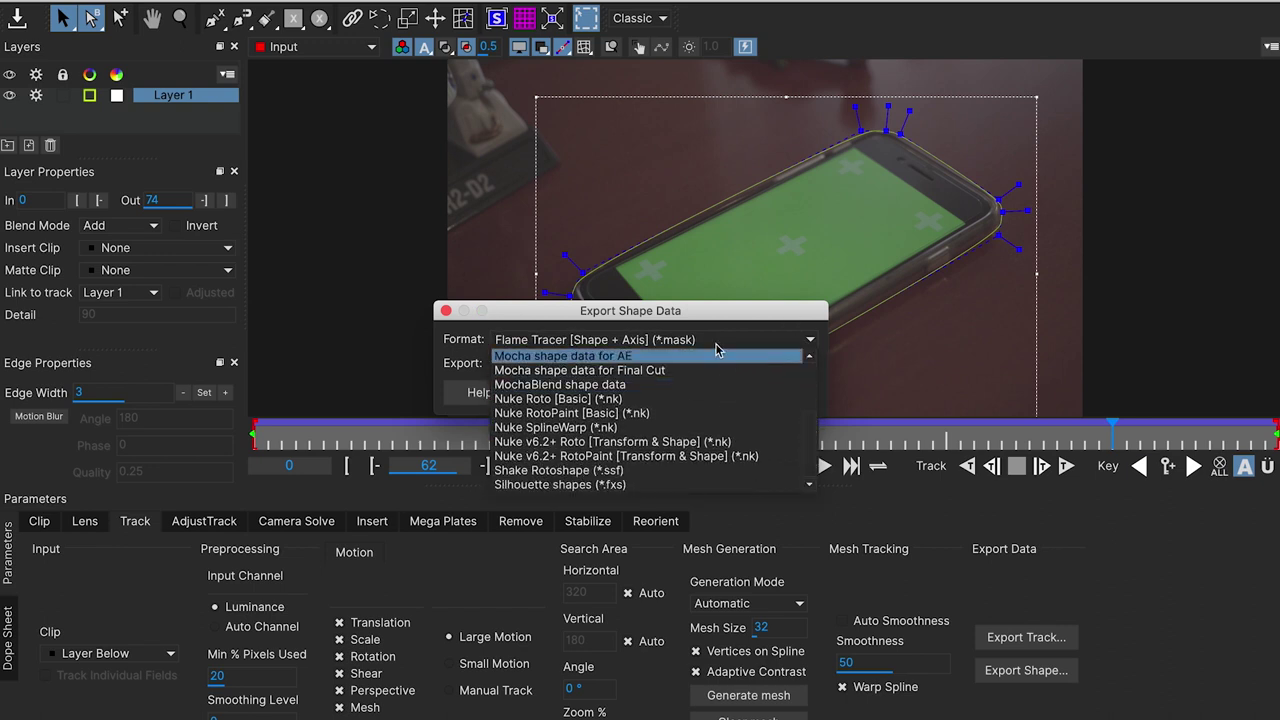
click(446, 312)
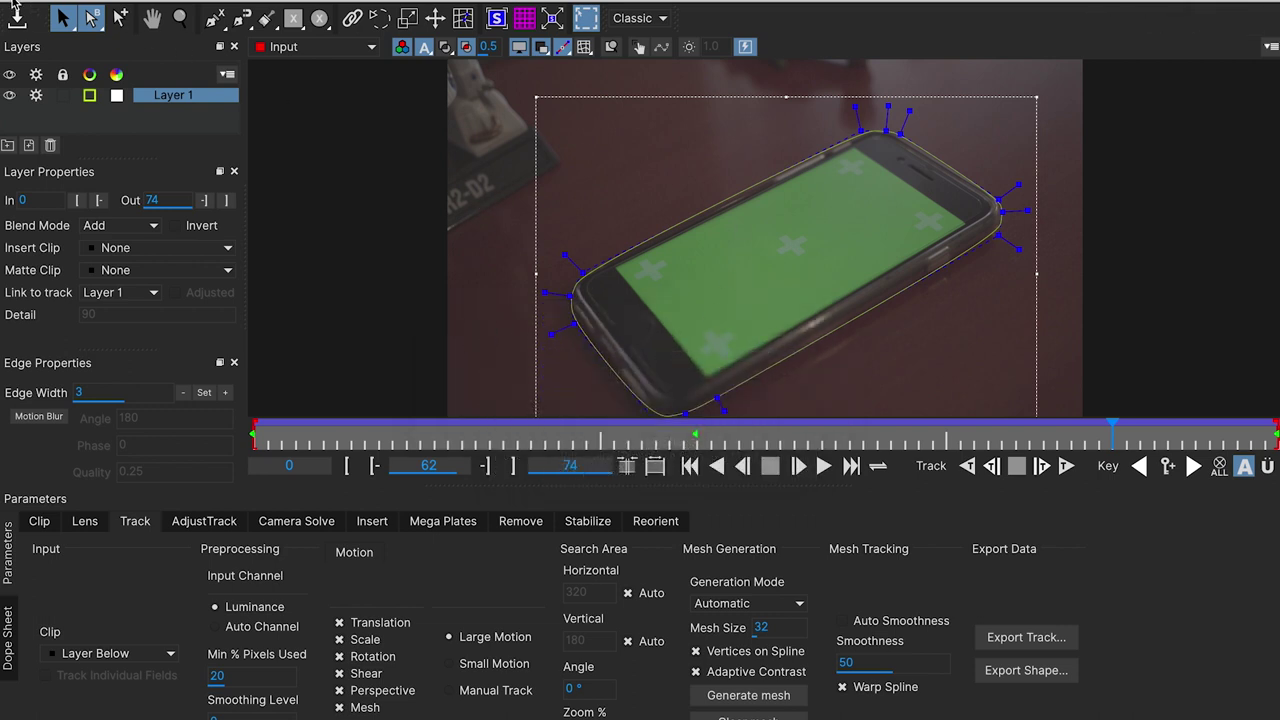
click(14, 5)
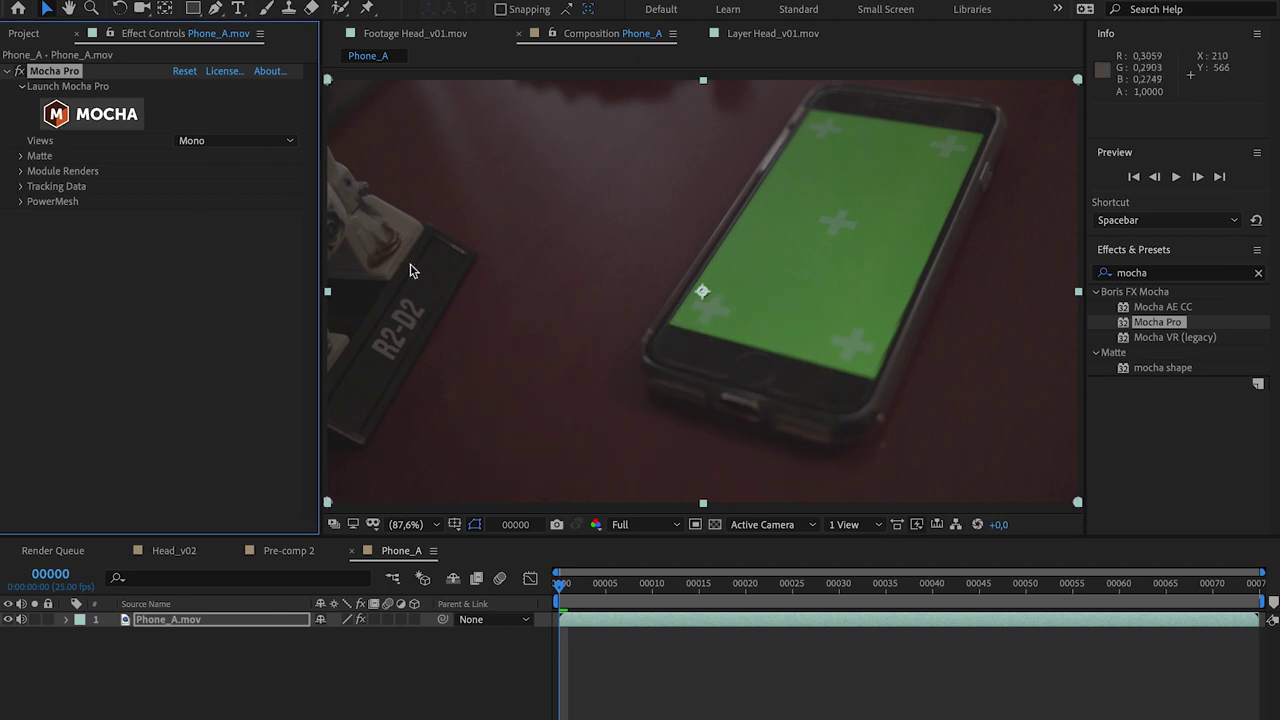
Step: Set the Mocha matte to Visible Layers, create AE masks, and feather the mask 6 pixels
click(27, 158)
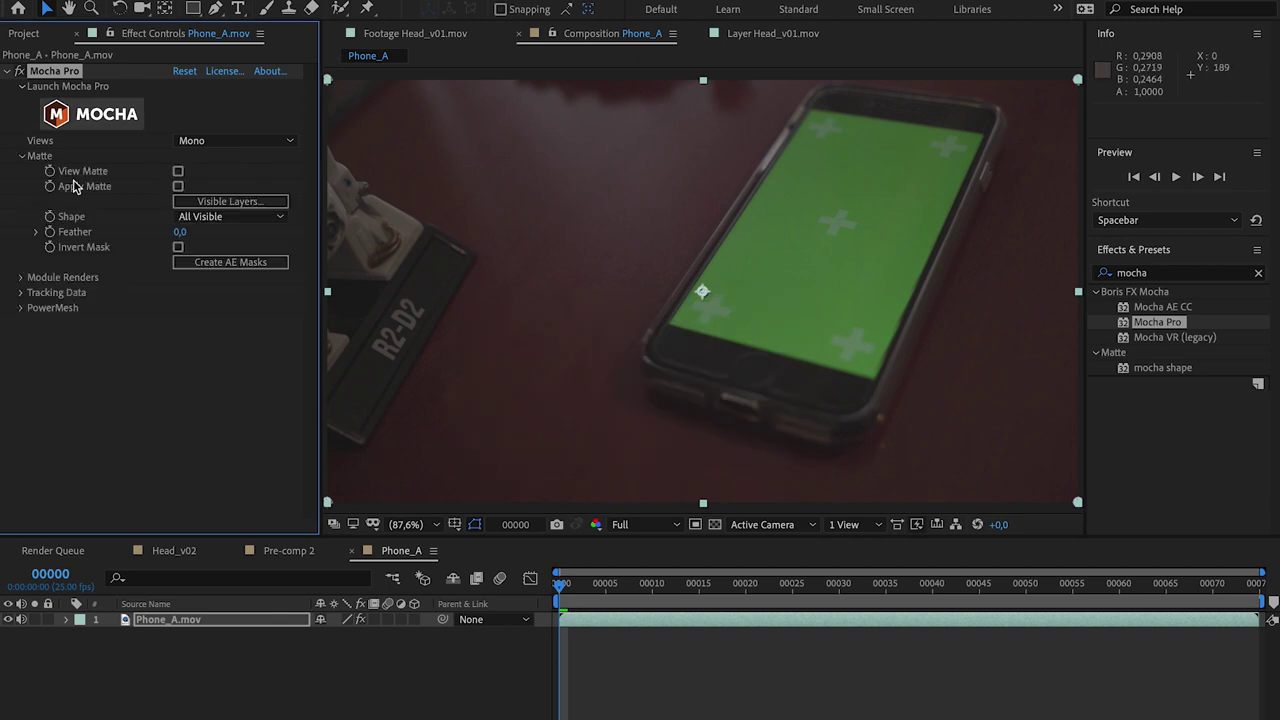
click(252, 202)
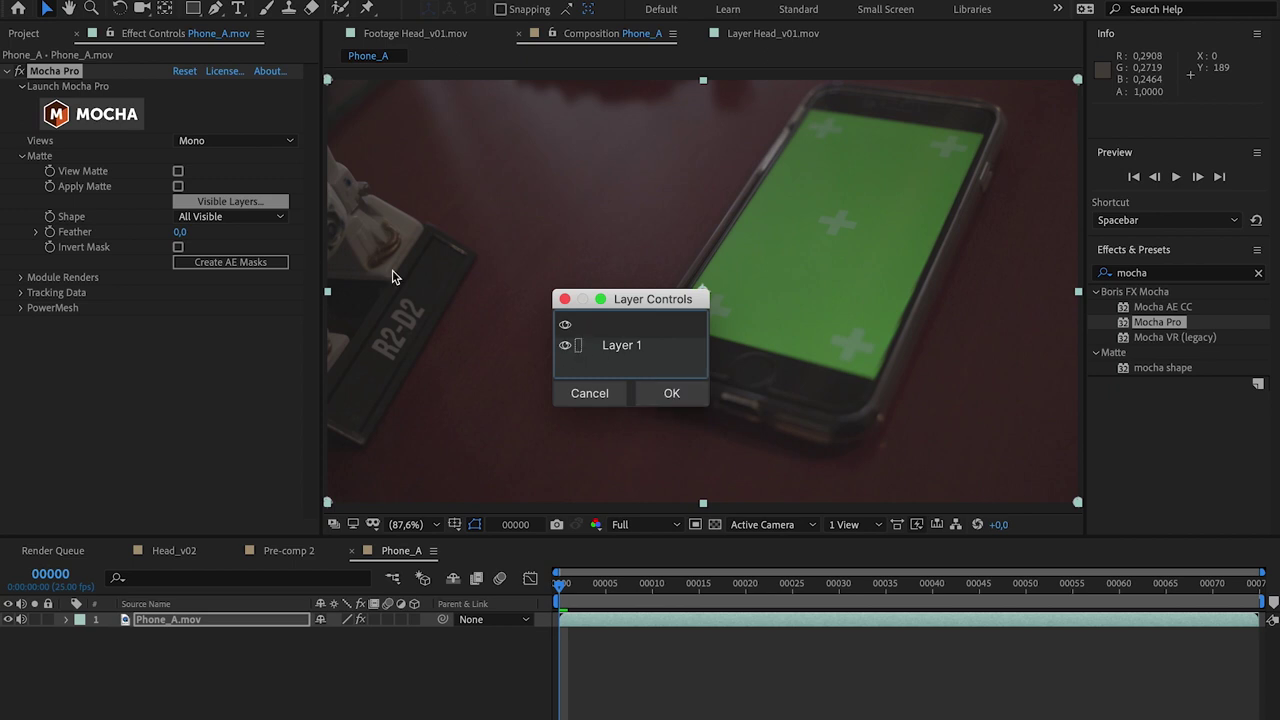
click(666, 394)
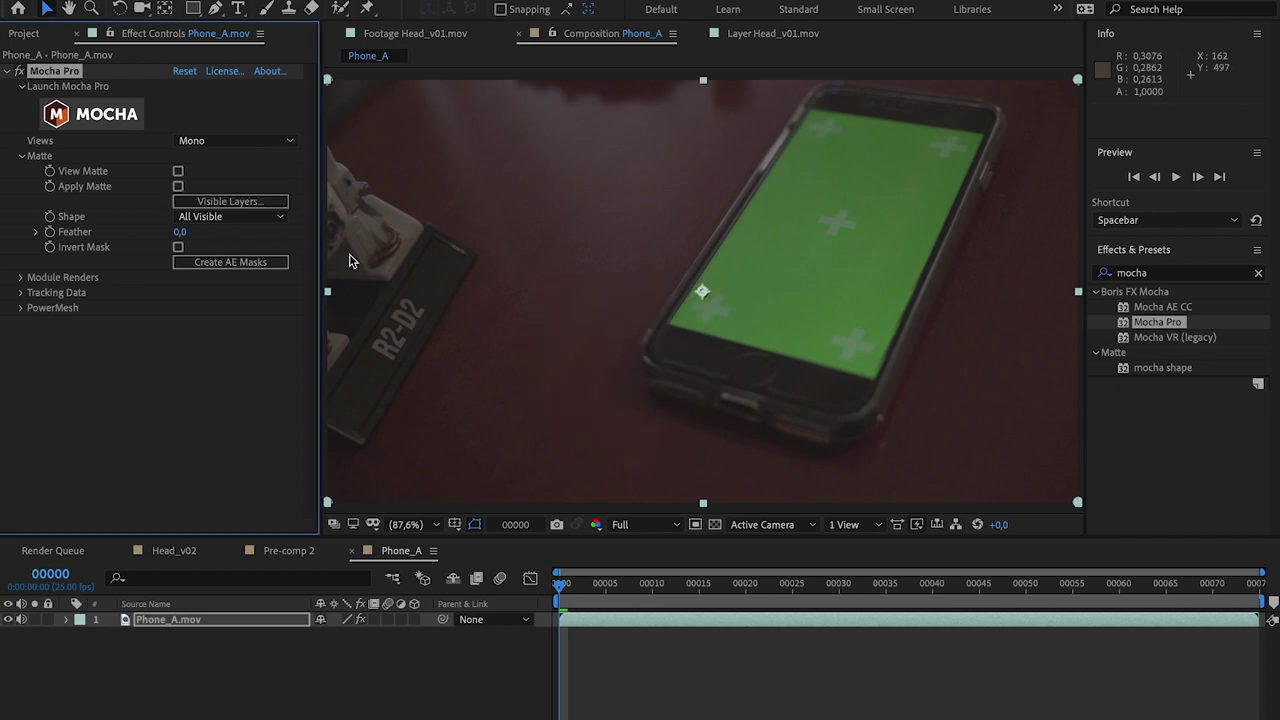
click(222, 261)
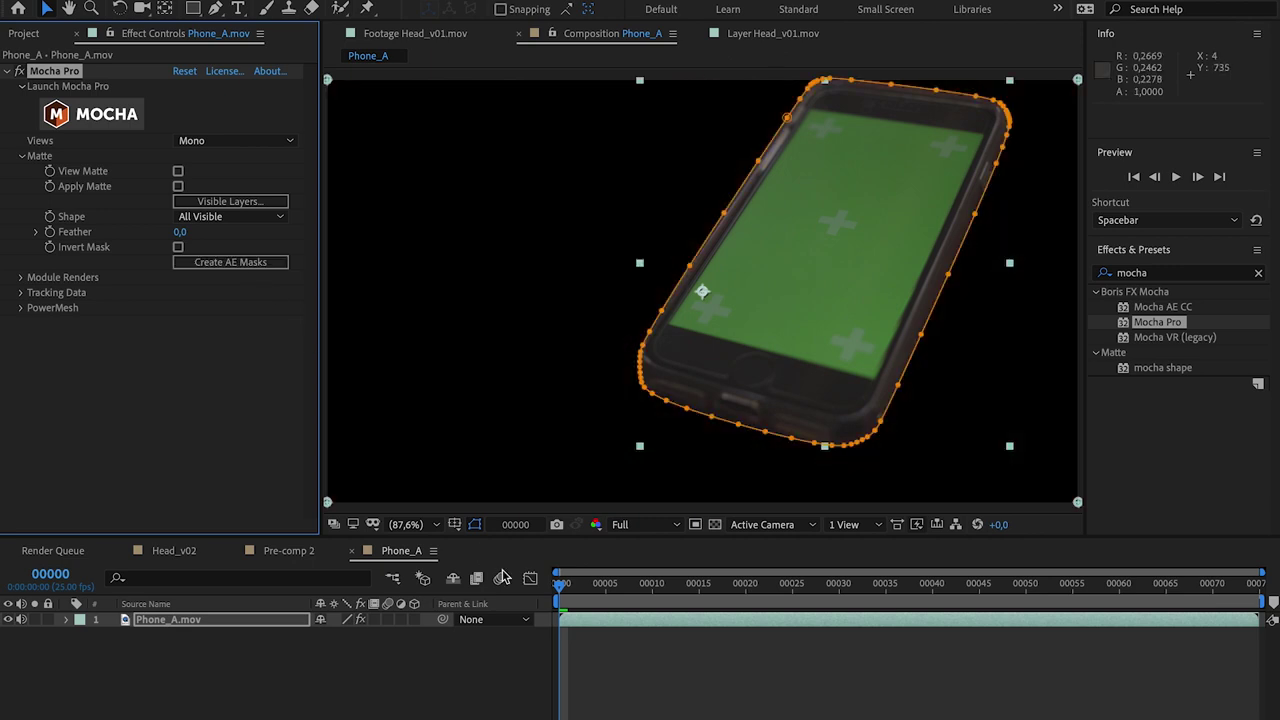
key(f)
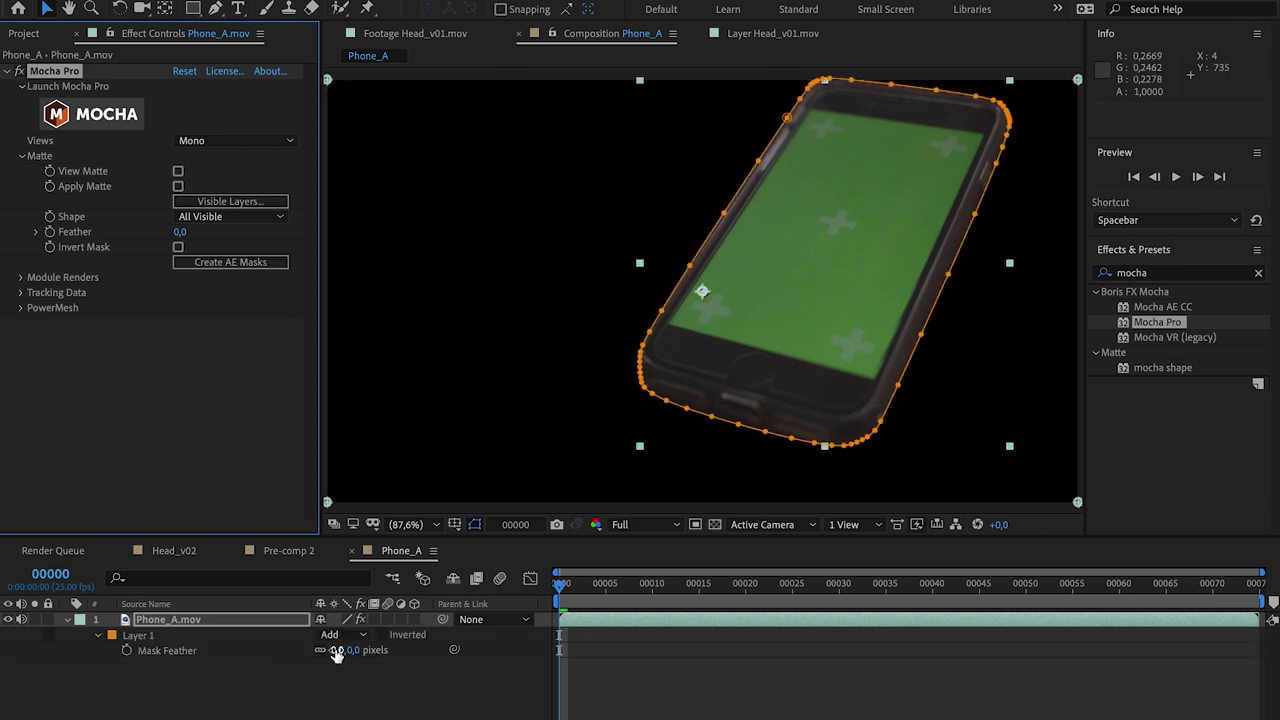
click(346, 651)
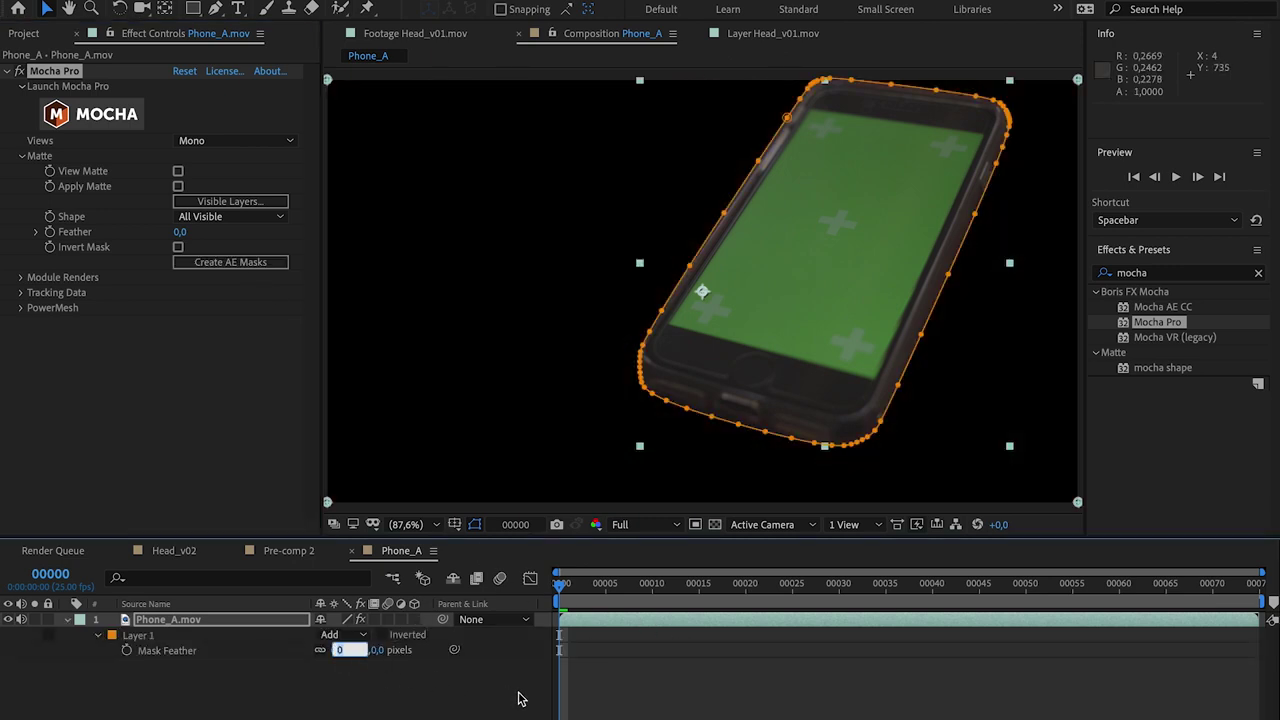
text(6)
click(754, 710)
Step: Play back the masked phone clip to check it, then return to the first frame
key(space)
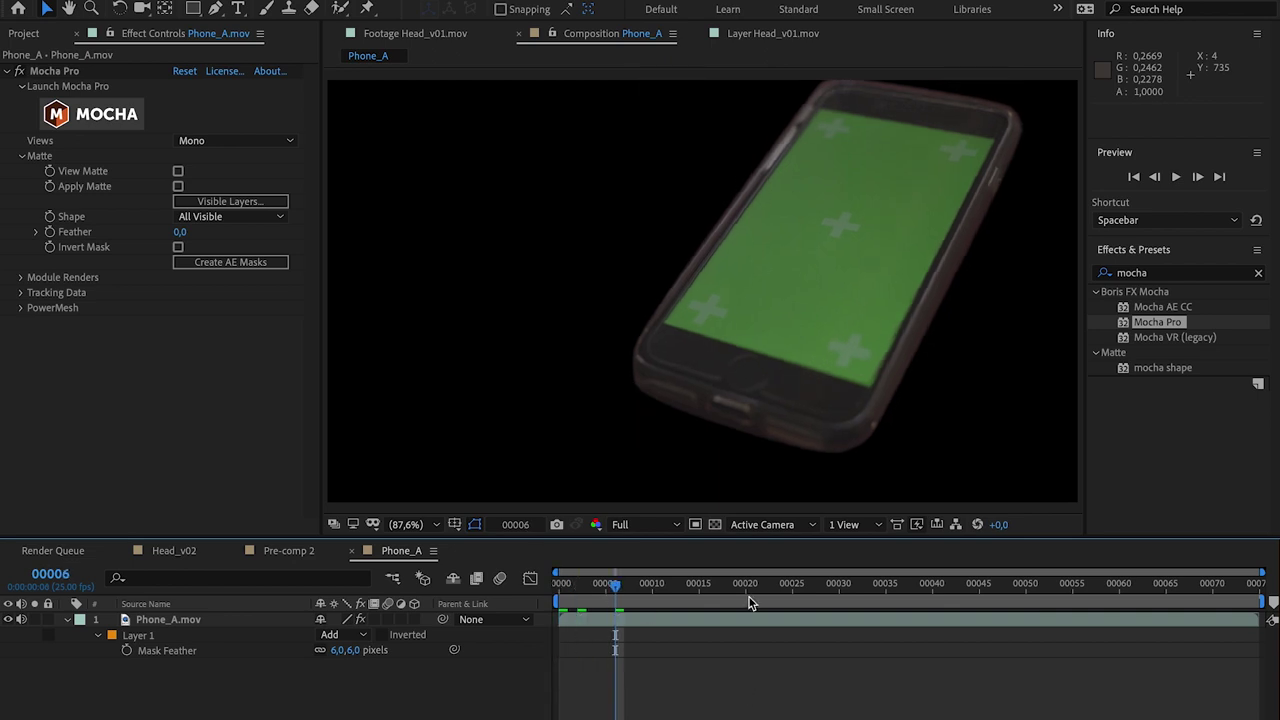
click(1085, 591)
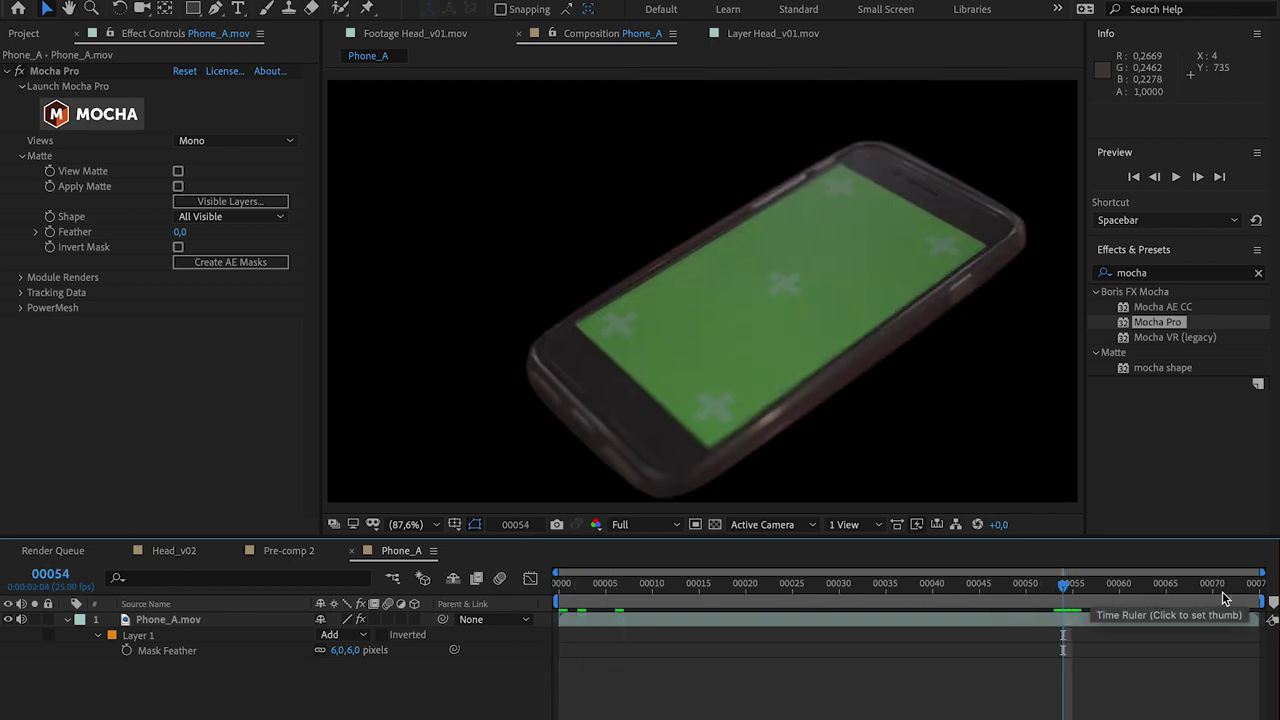
key(End)
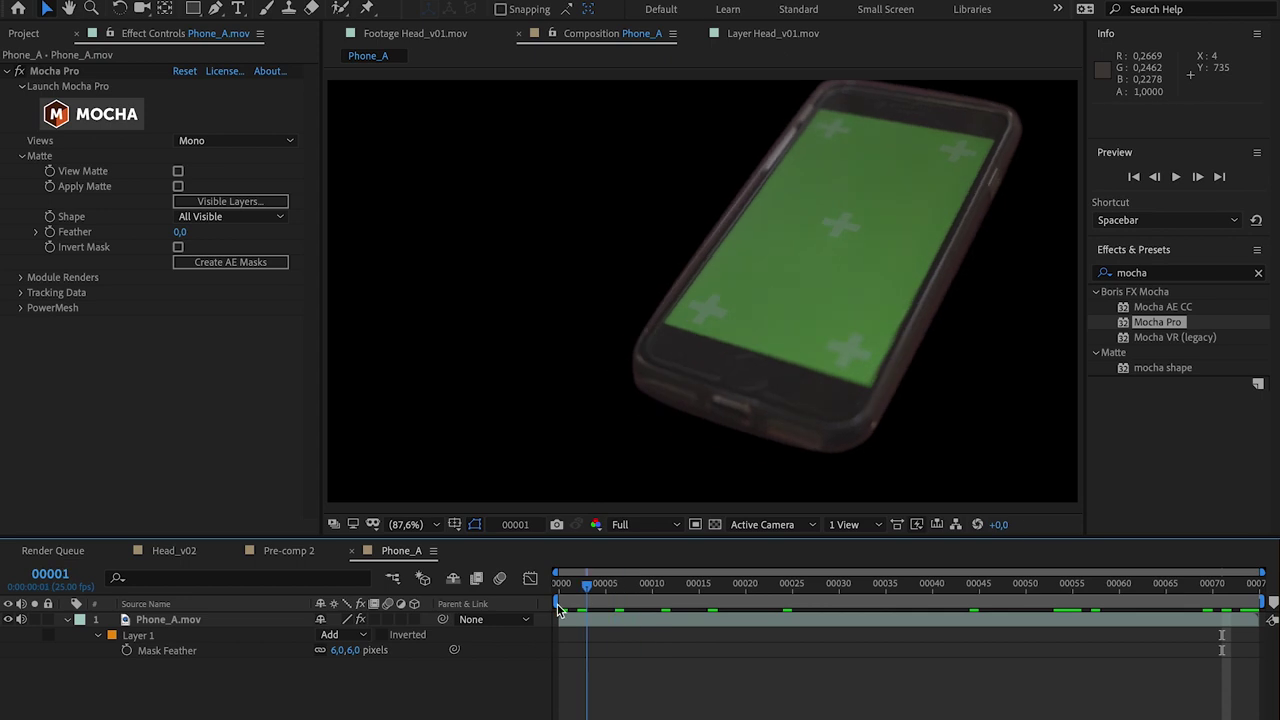
key(space)
drag(469, 383, 443, 329)
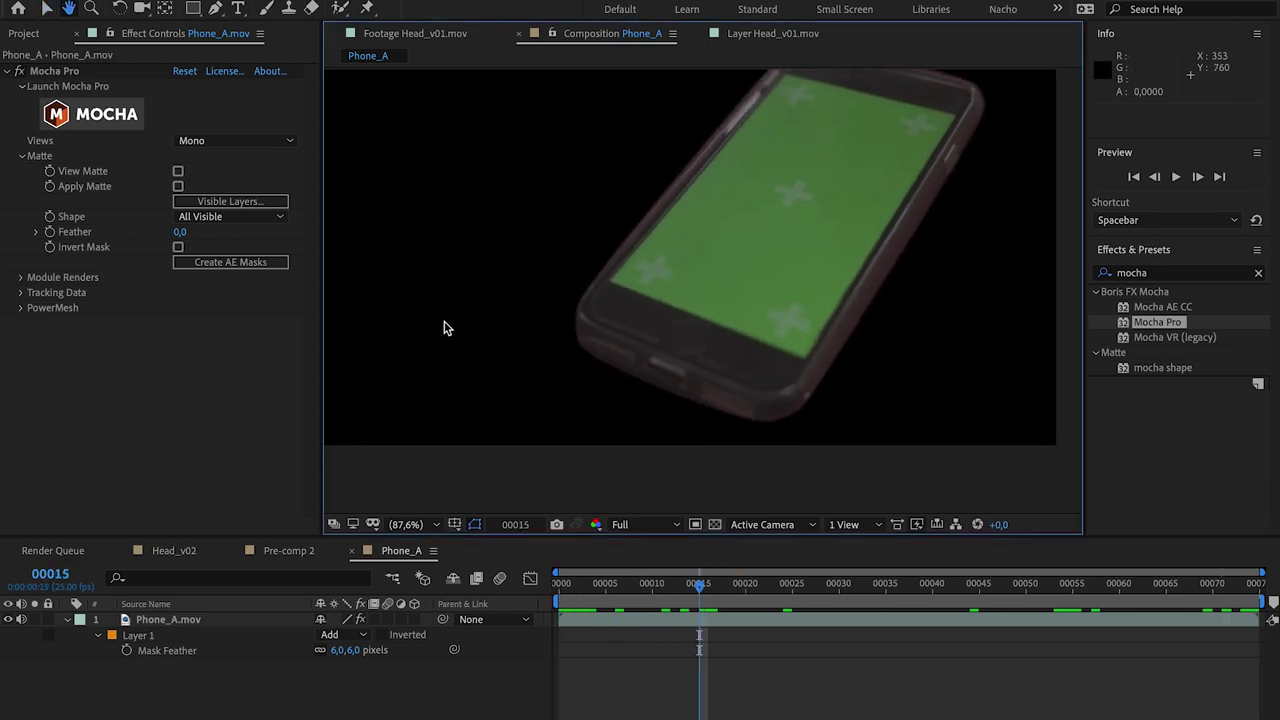
mouse_move(588, 600)
mouse_down()
mouse_move(524, 598)
mouse_move(1231, 586)
mouse_move(560, 585)
mouse_up()
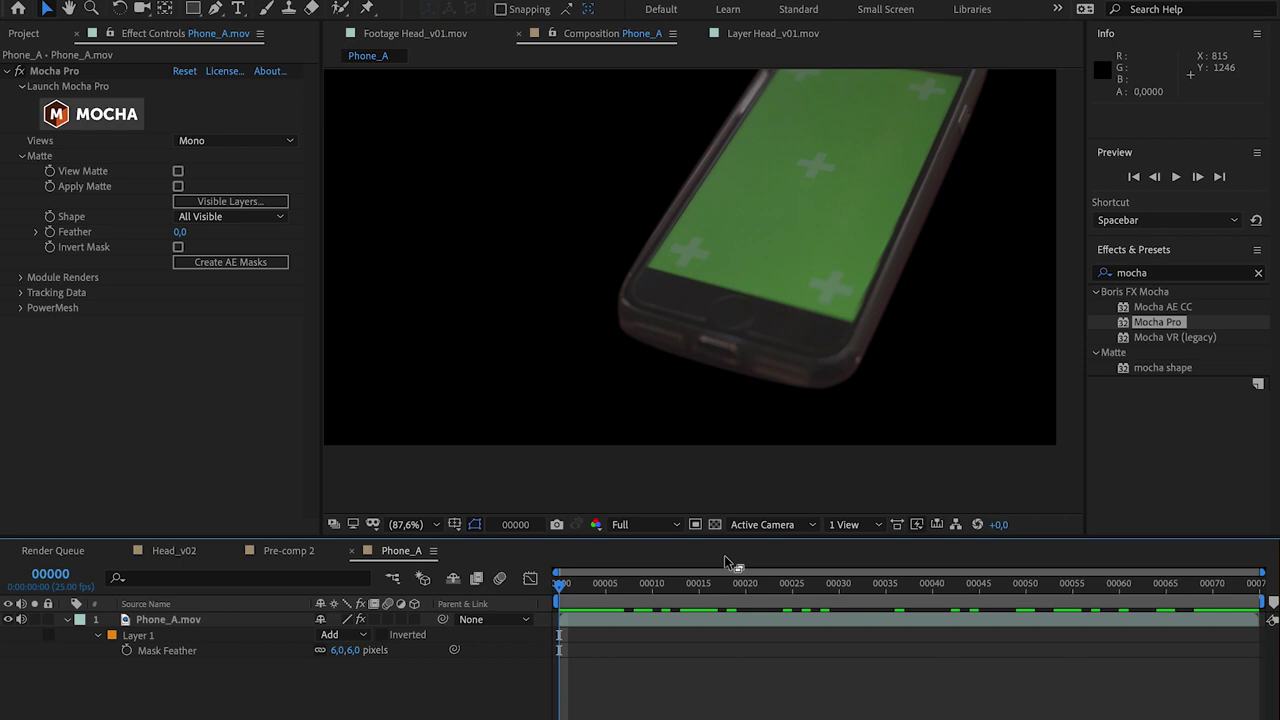
click(766, 397)
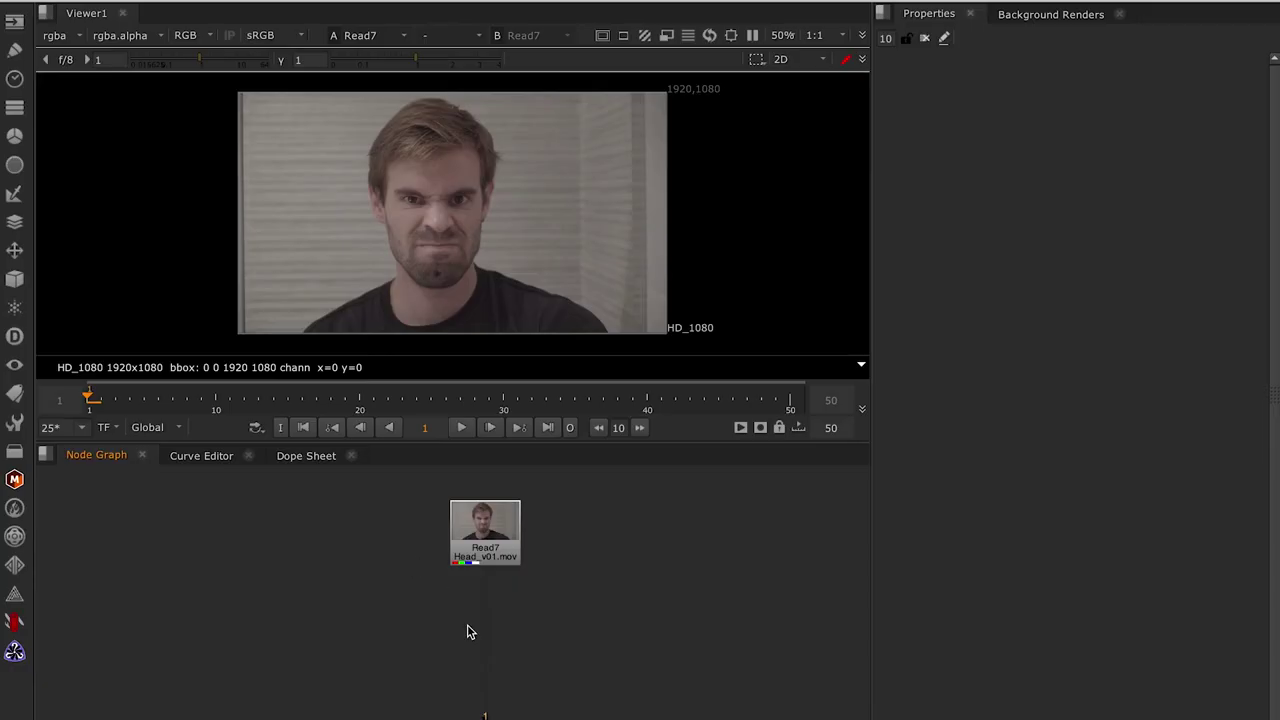
Step: Create a Mocha Pro node wired under Read7 and move it further below the clip
click(505, 538)
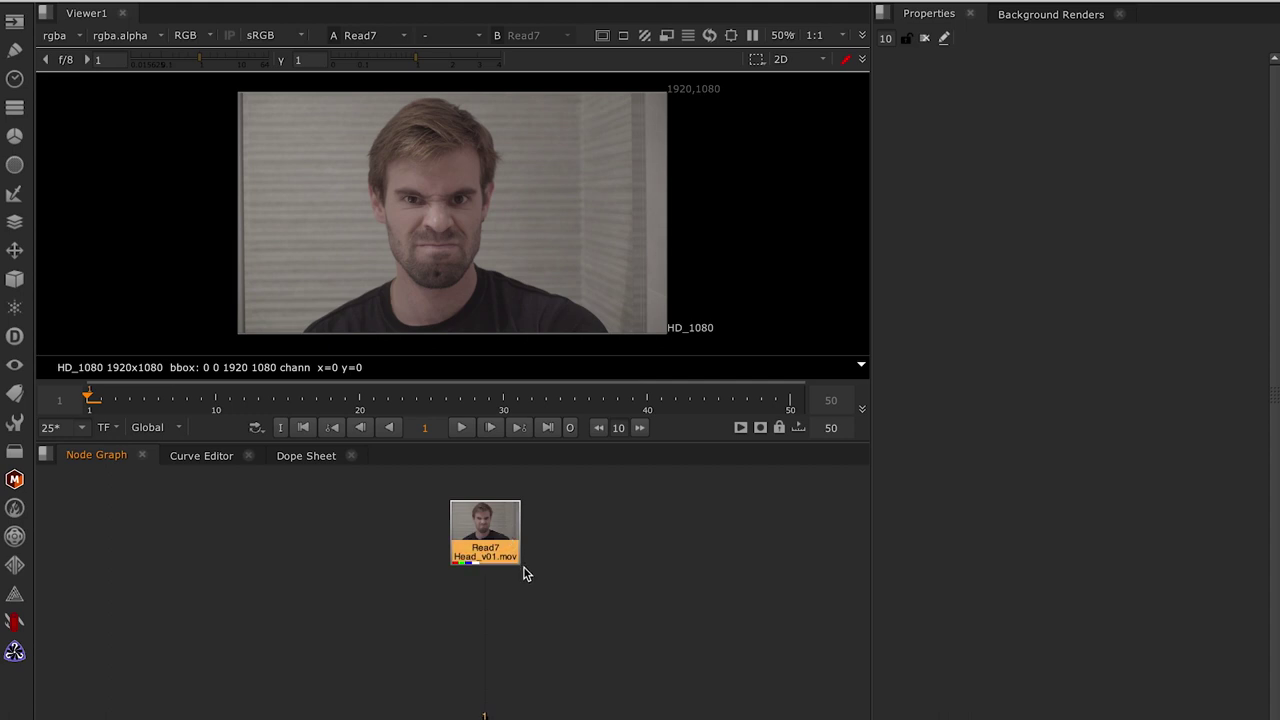
key(Tab)
text(MOC)
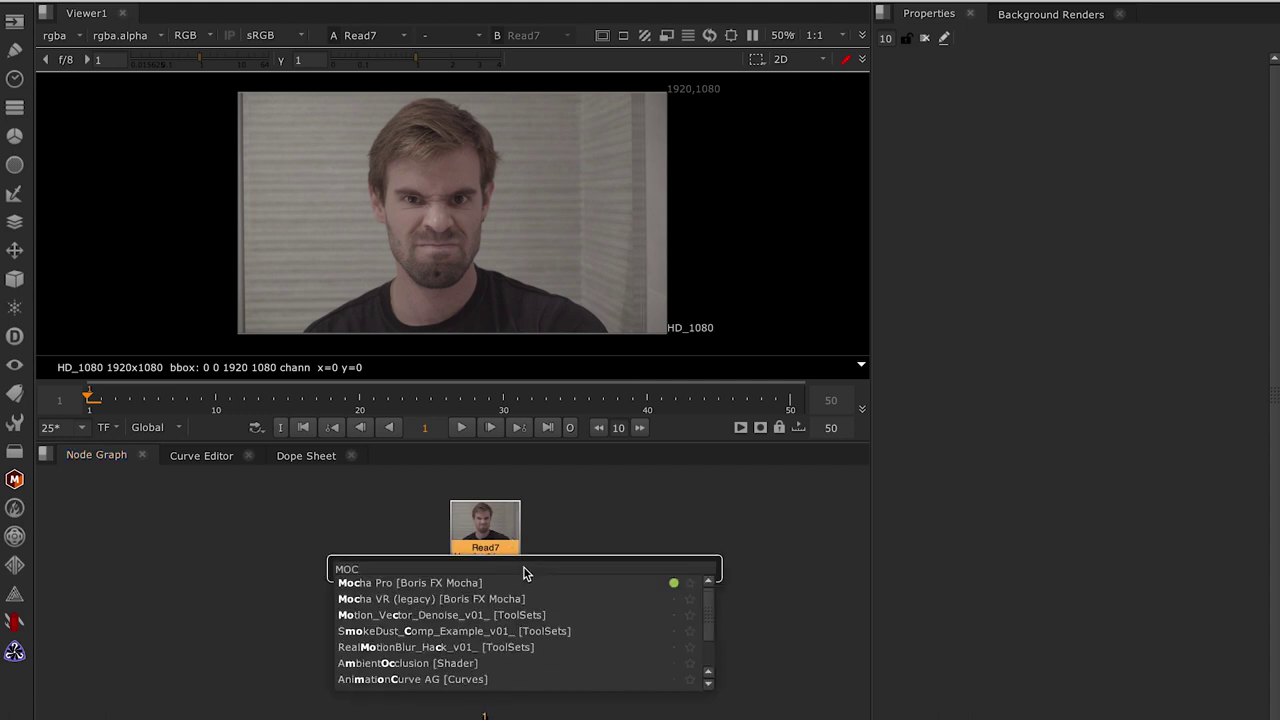
key(Down)
key(Return)
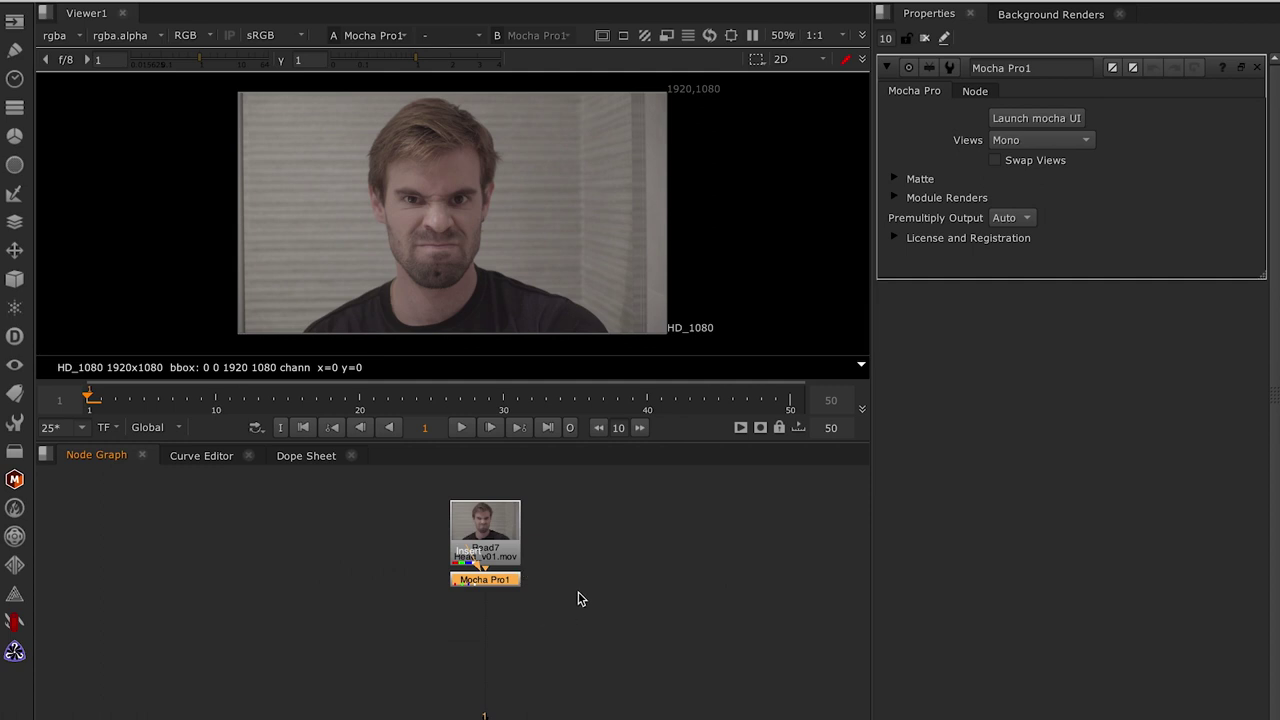
drag(492, 587, 492, 617)
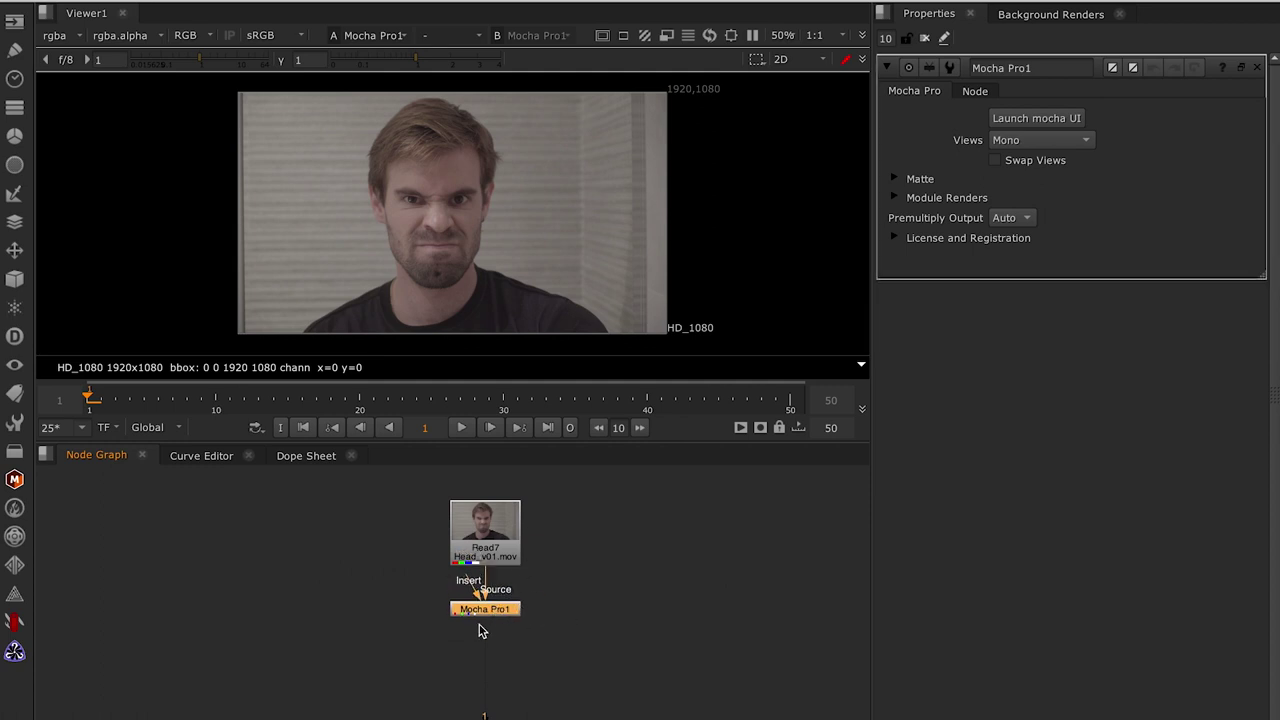
Step: Launch the Mocha UI from the Mocha Pro1 node's properties
click(14, 480)
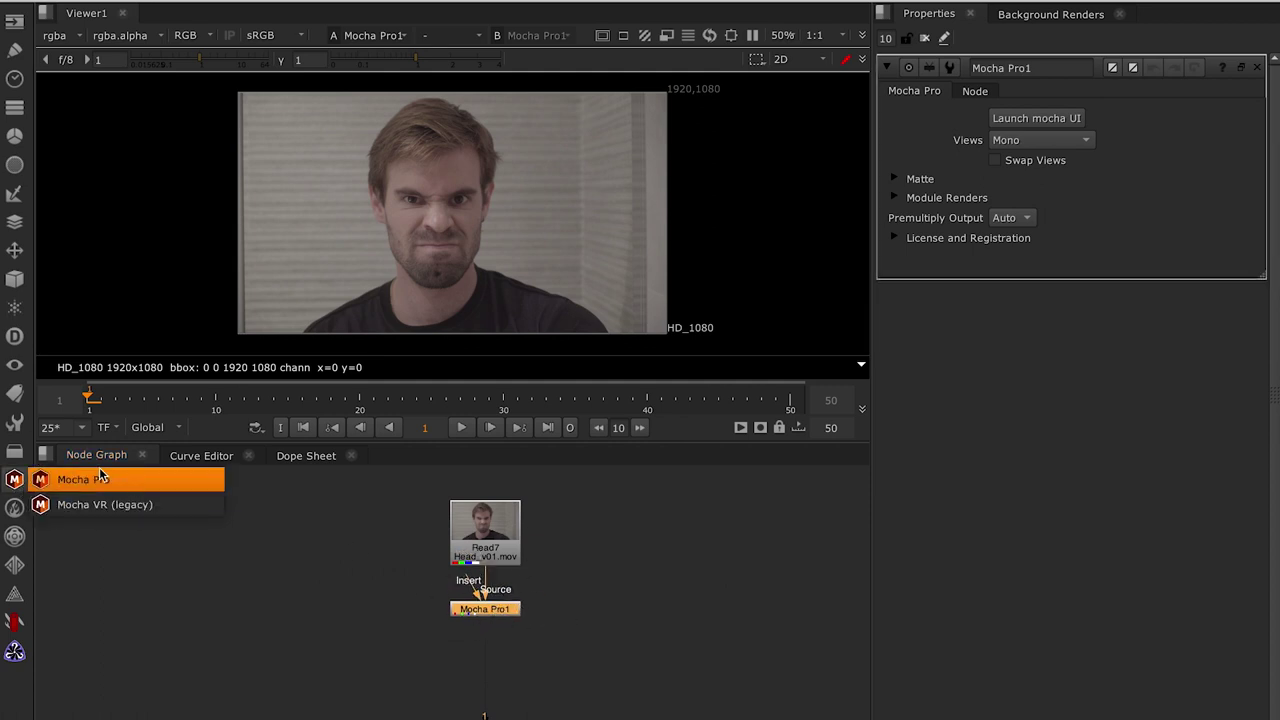
click(490, 614)
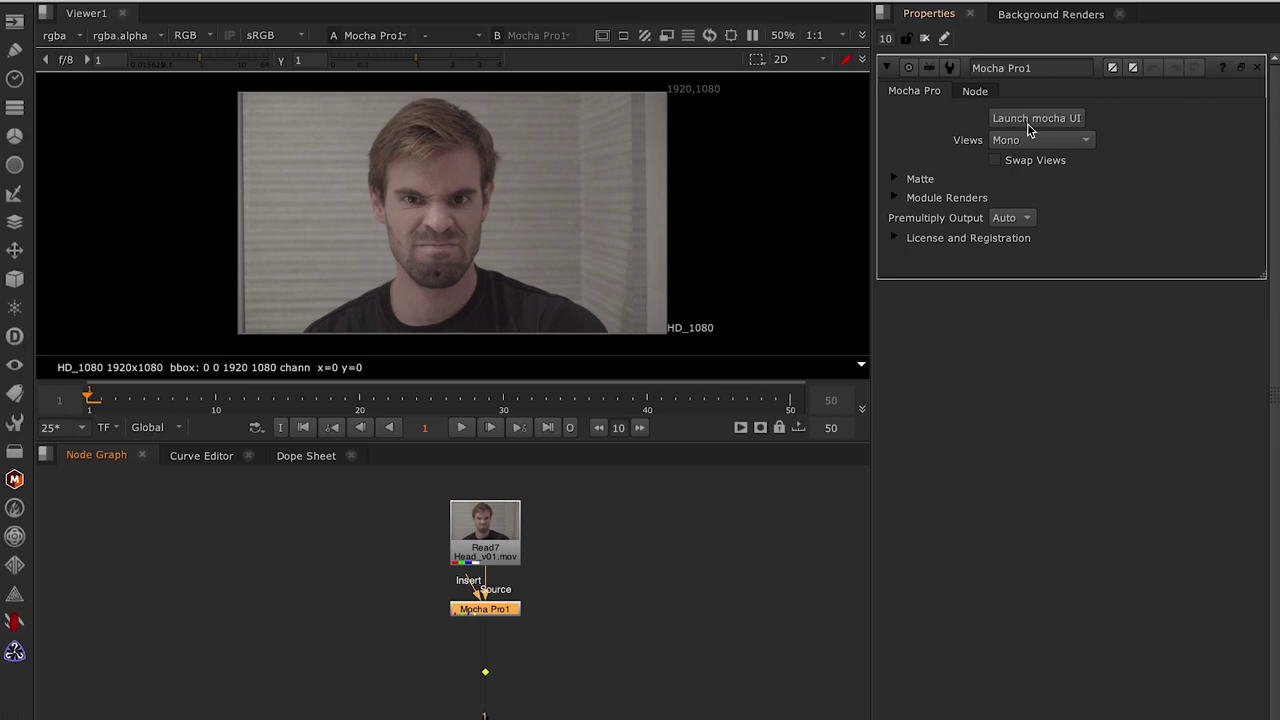
click(1038, 122)
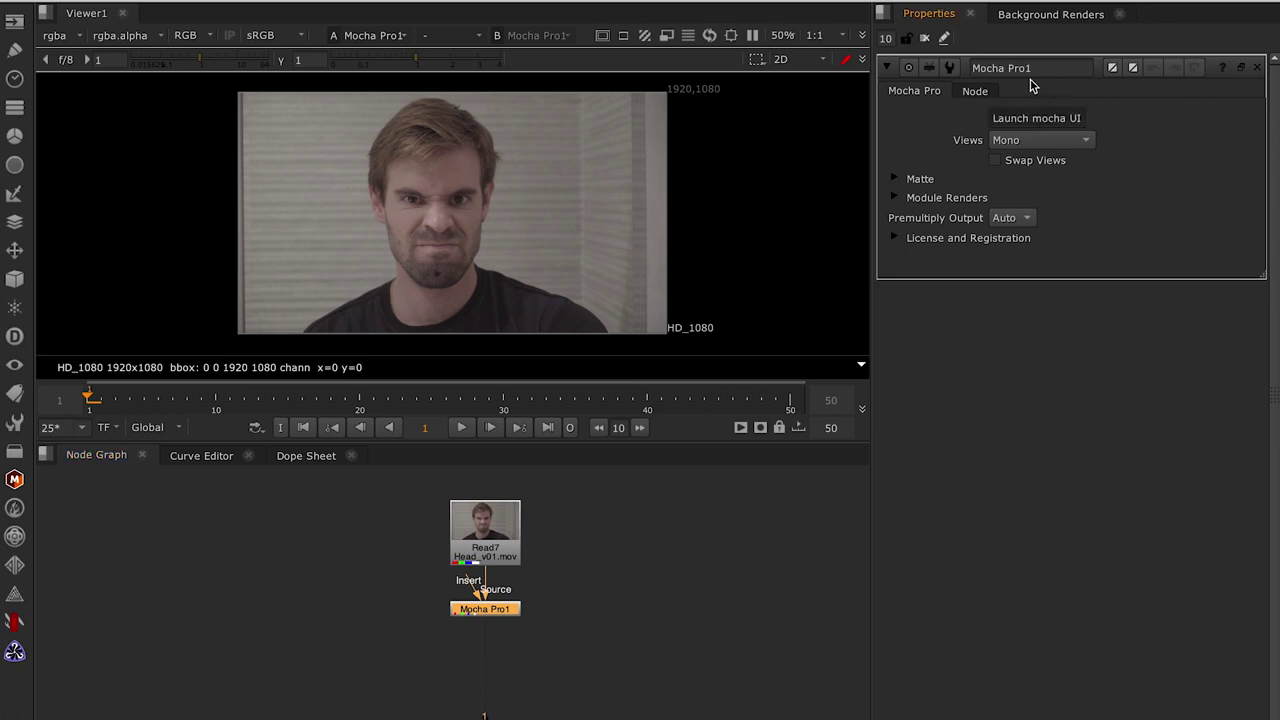
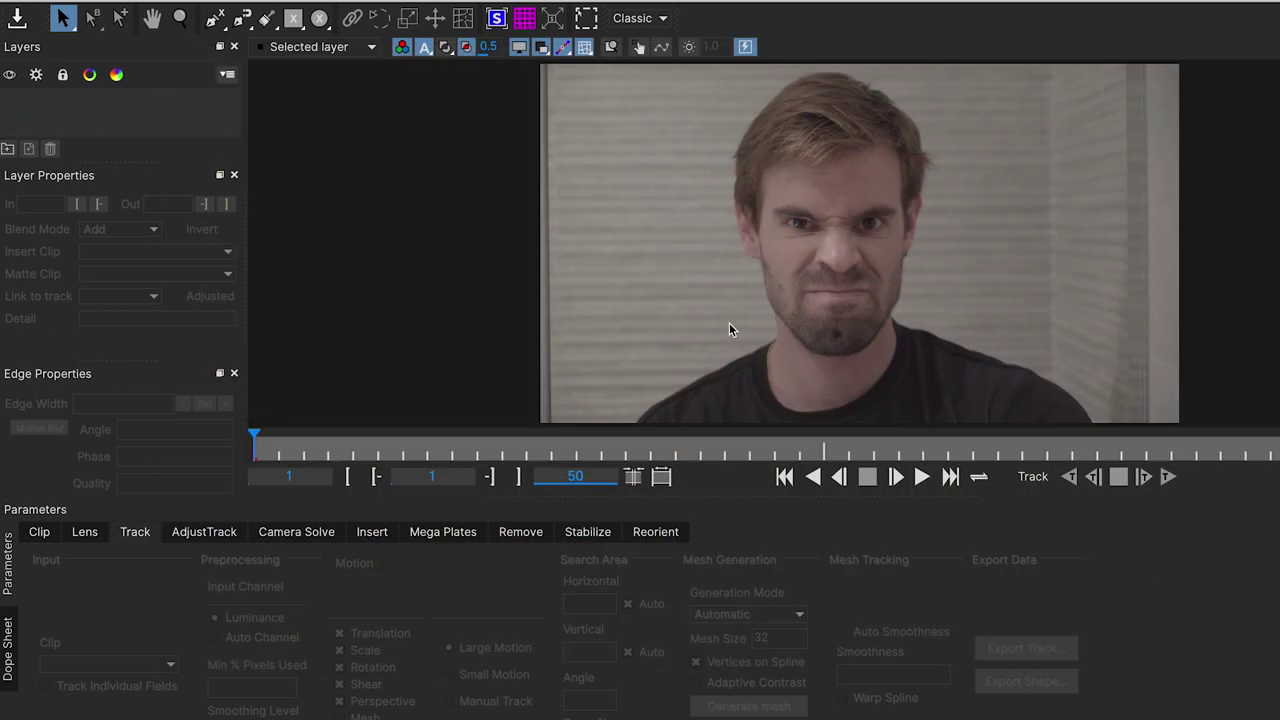
Step: Draw a closed X-spline around the man's face from temple, down the jaw, to forehead
scroll(711, 301, down, 2)
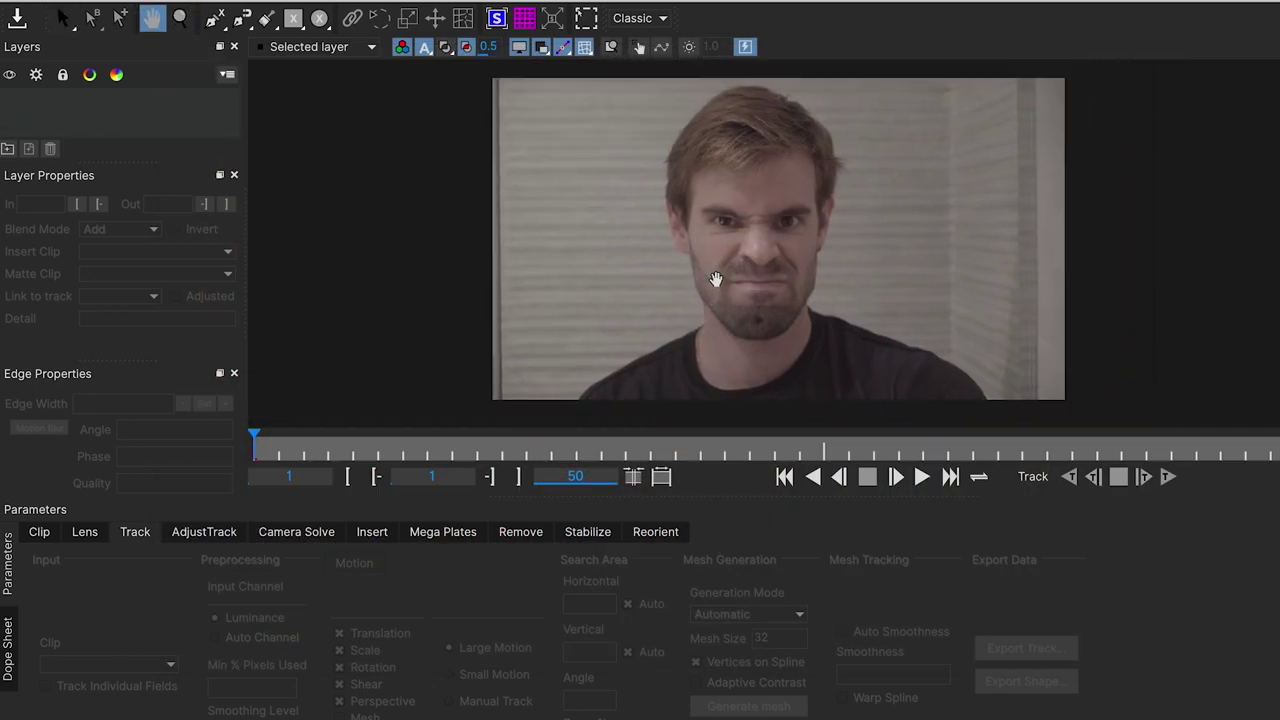
click(215, 18)
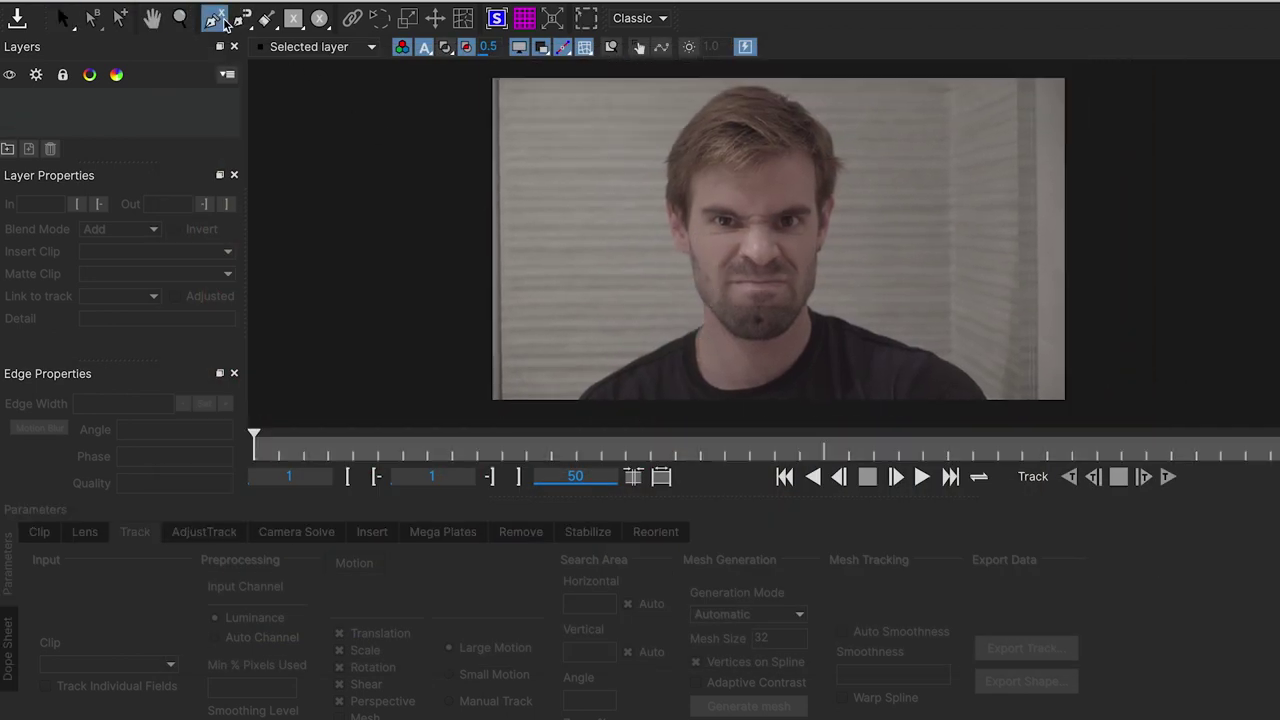
click(694, 176)
click(687, 236)
click(697, 291)
click(727, 323)
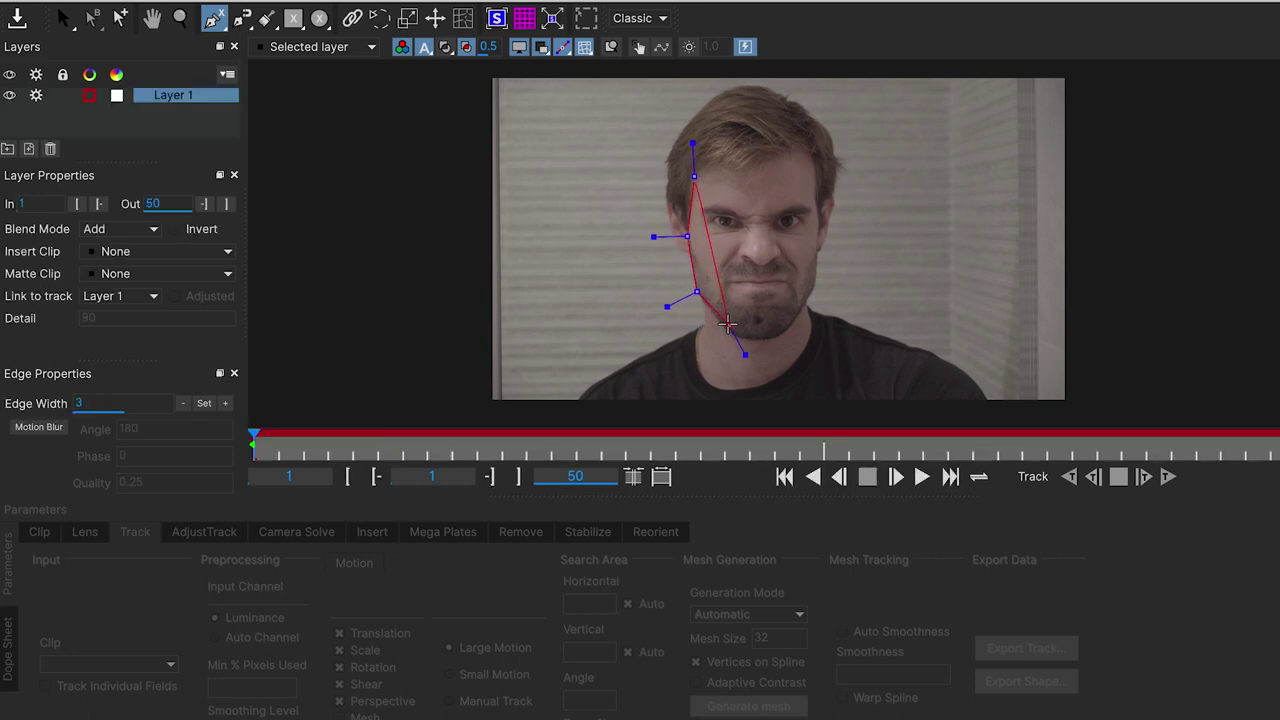
click(762, 338)
click(789, 328)
click(813, 289)
click(818, 252)
click(820, 229)
click(818, 172)
click(798, 146)
click(748, 172)
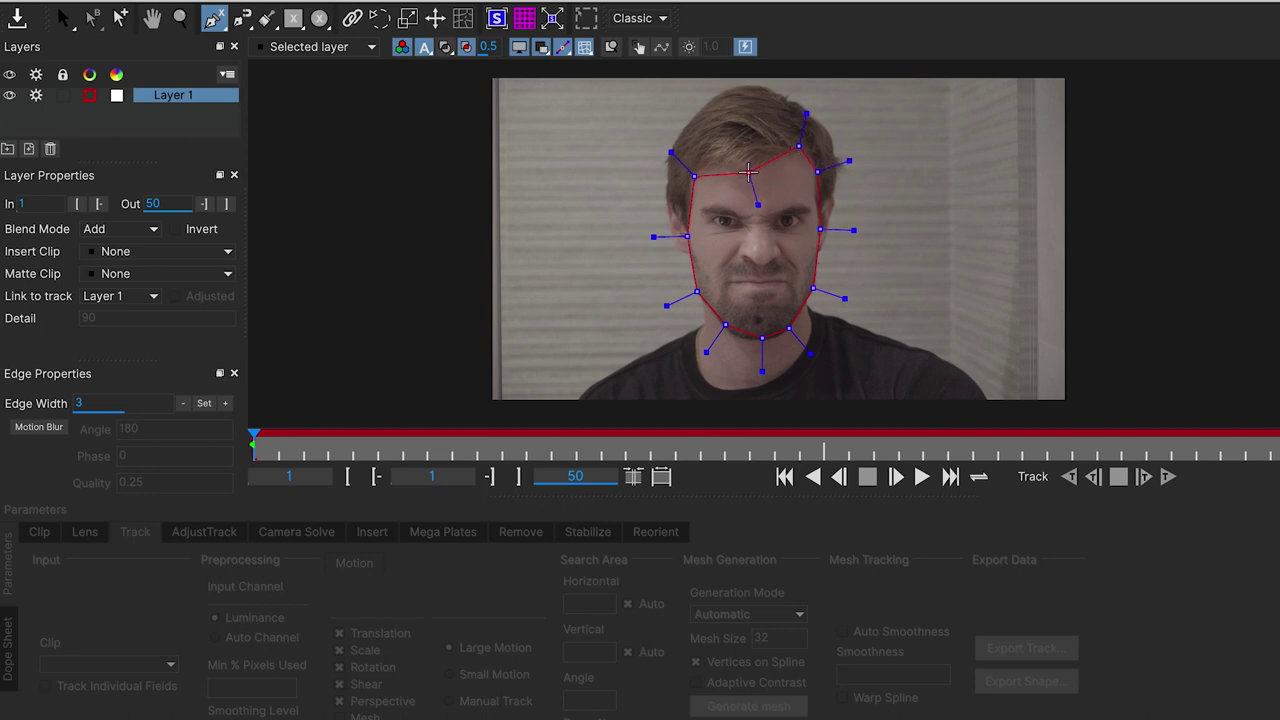
right_click(765, 188)
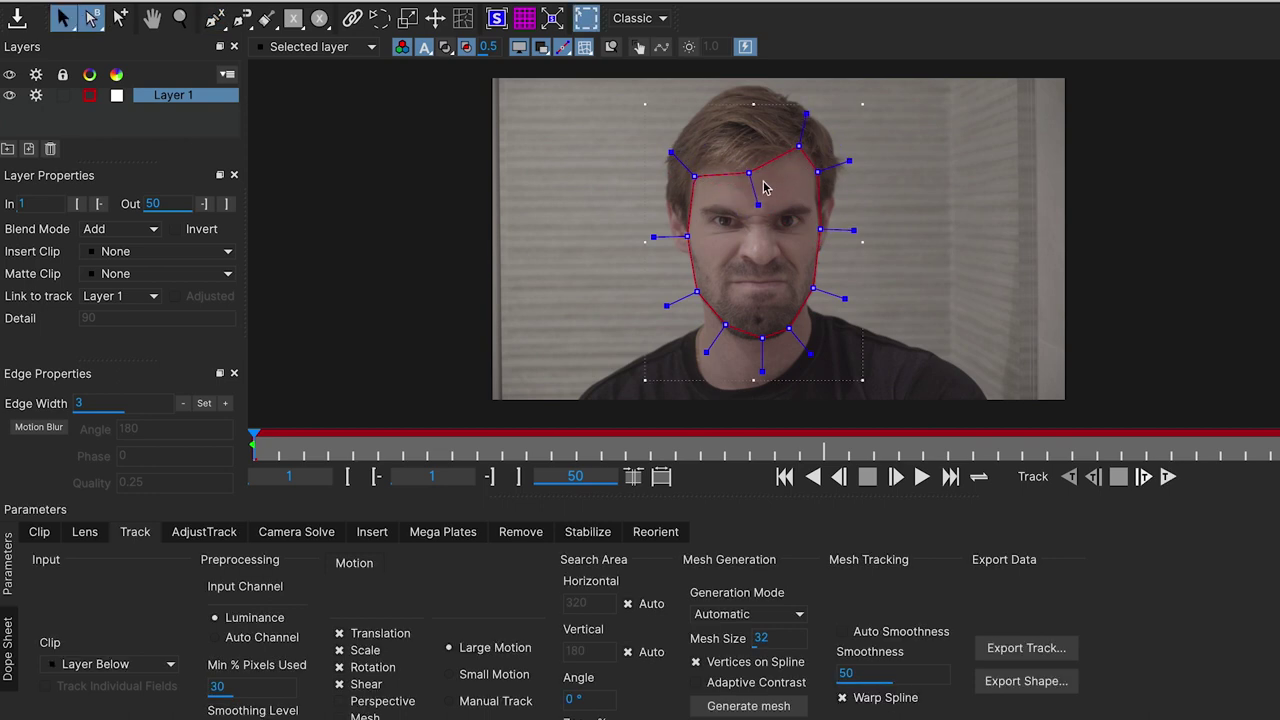
Step: Select the face shape and generate a triangulated mesh inside it
click(724, 334)
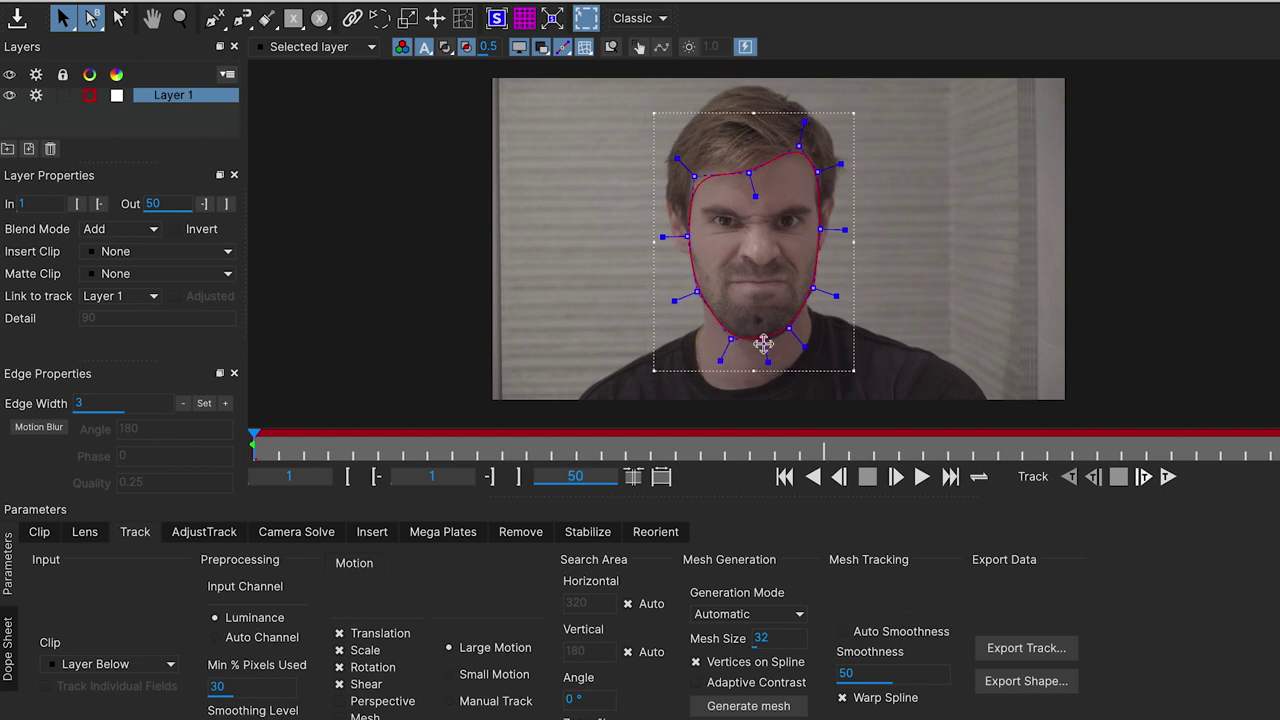
click(692, 170)
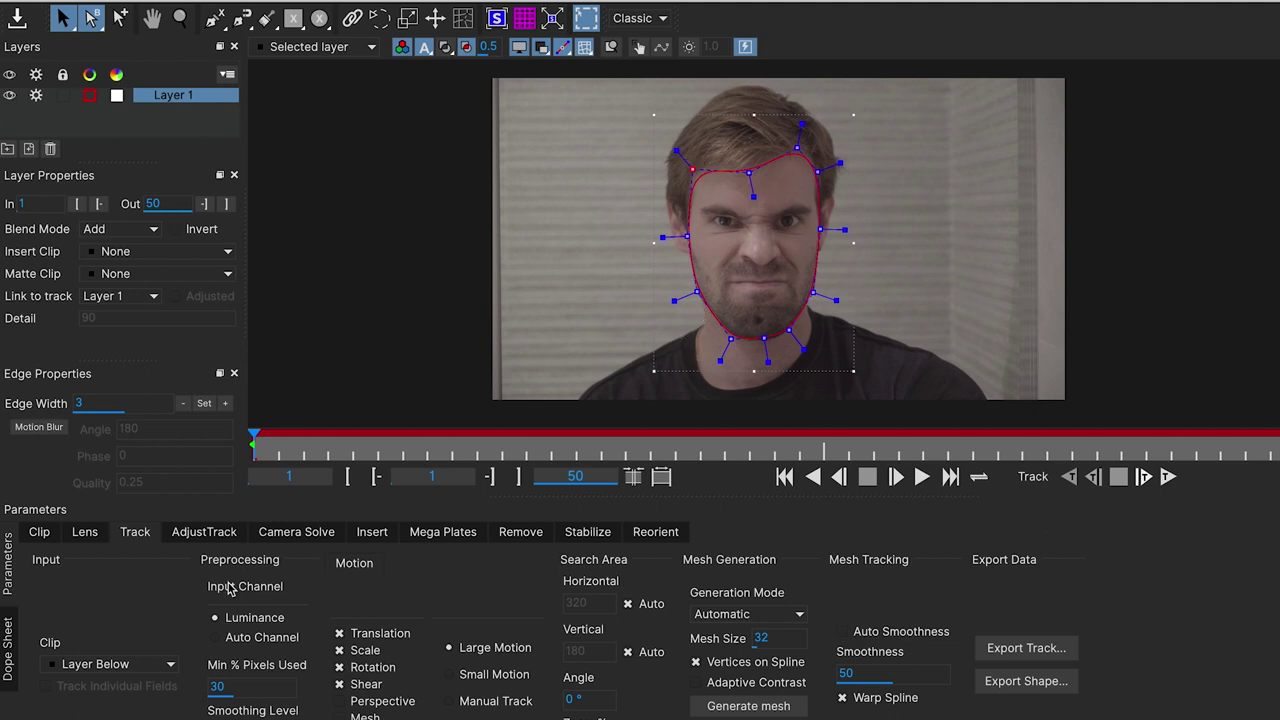
click(386, 716)
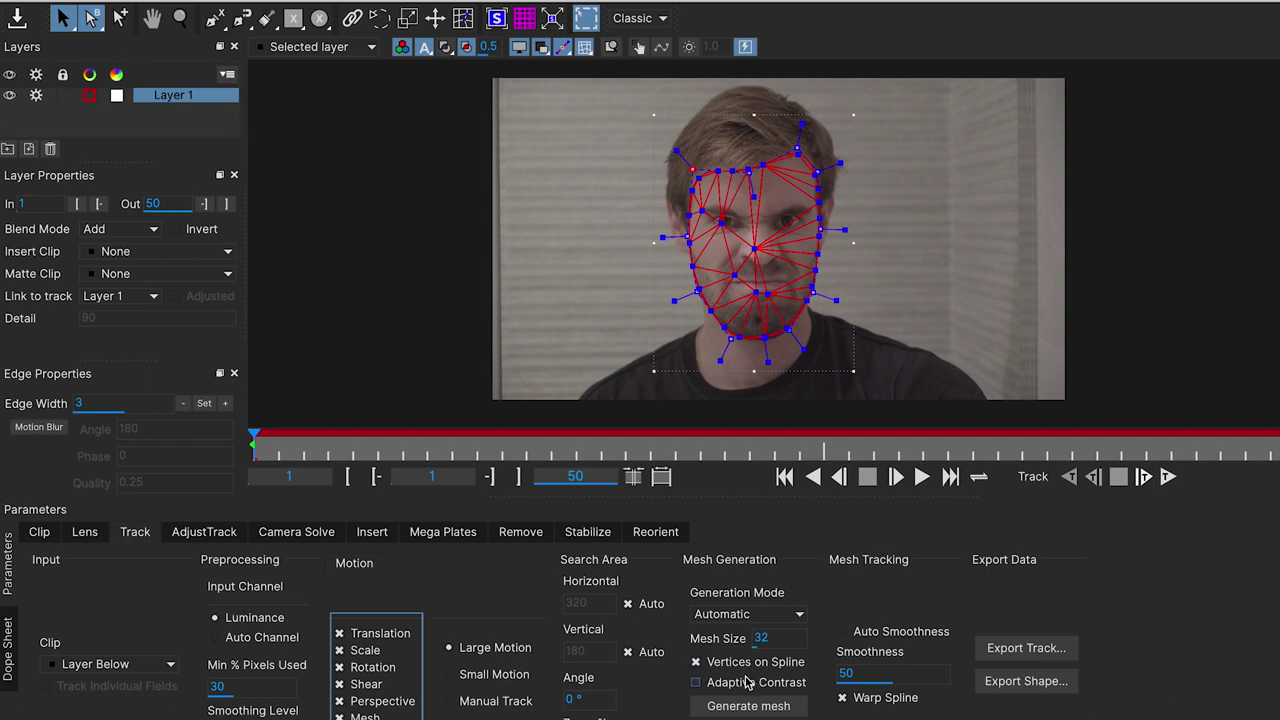
Step: Regenerate the face mesh as a Uniform dense grid and enable Auto Smoothness
click(750, 616)
click(740, 638)
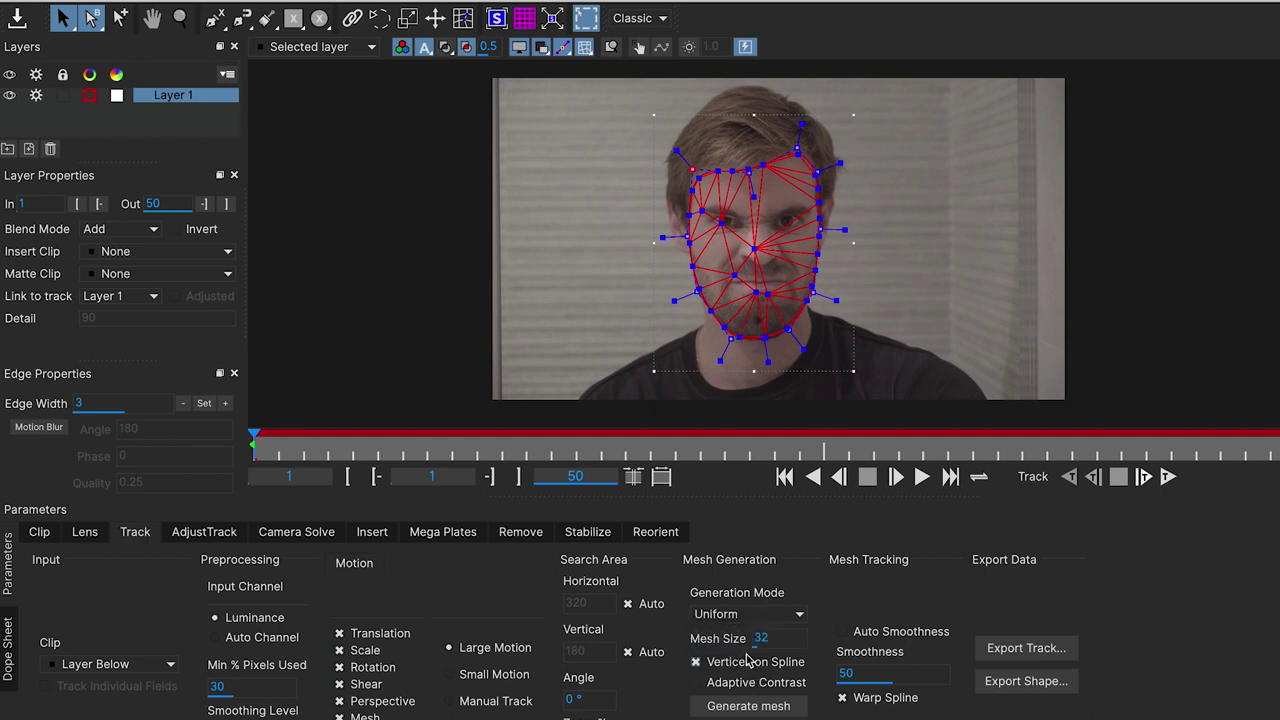
click(740, 706)
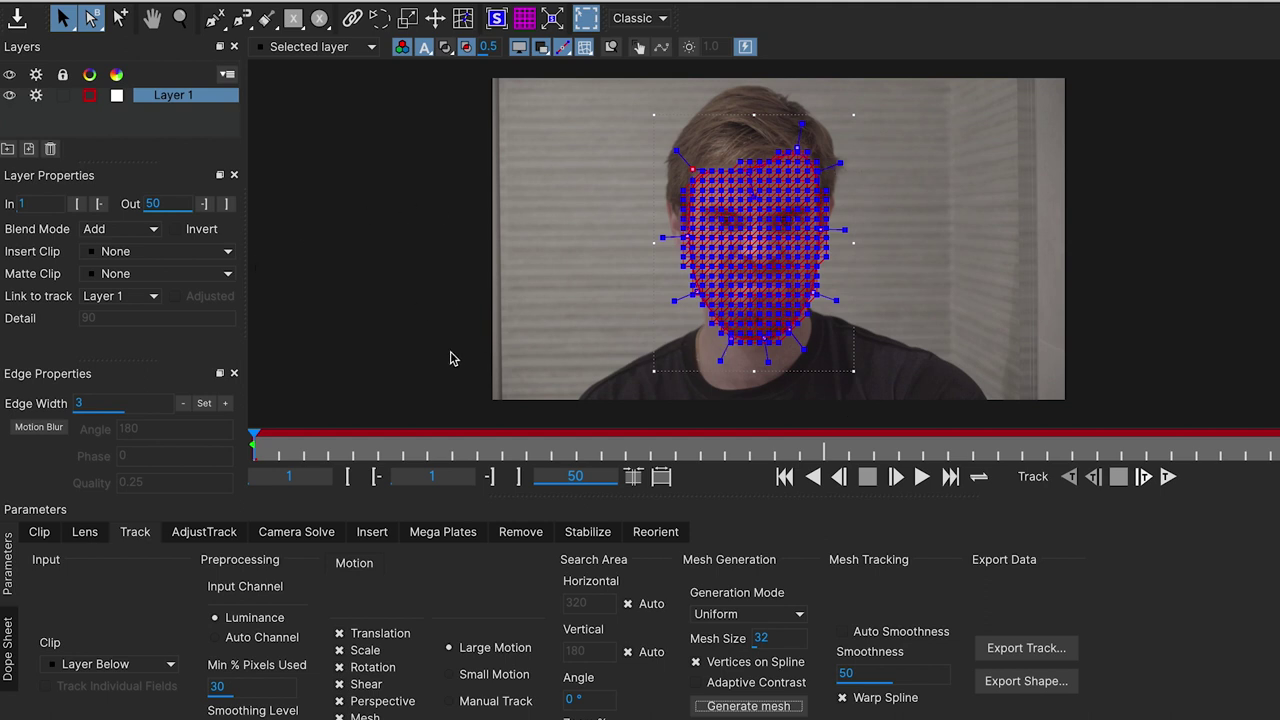
click(881, 636)
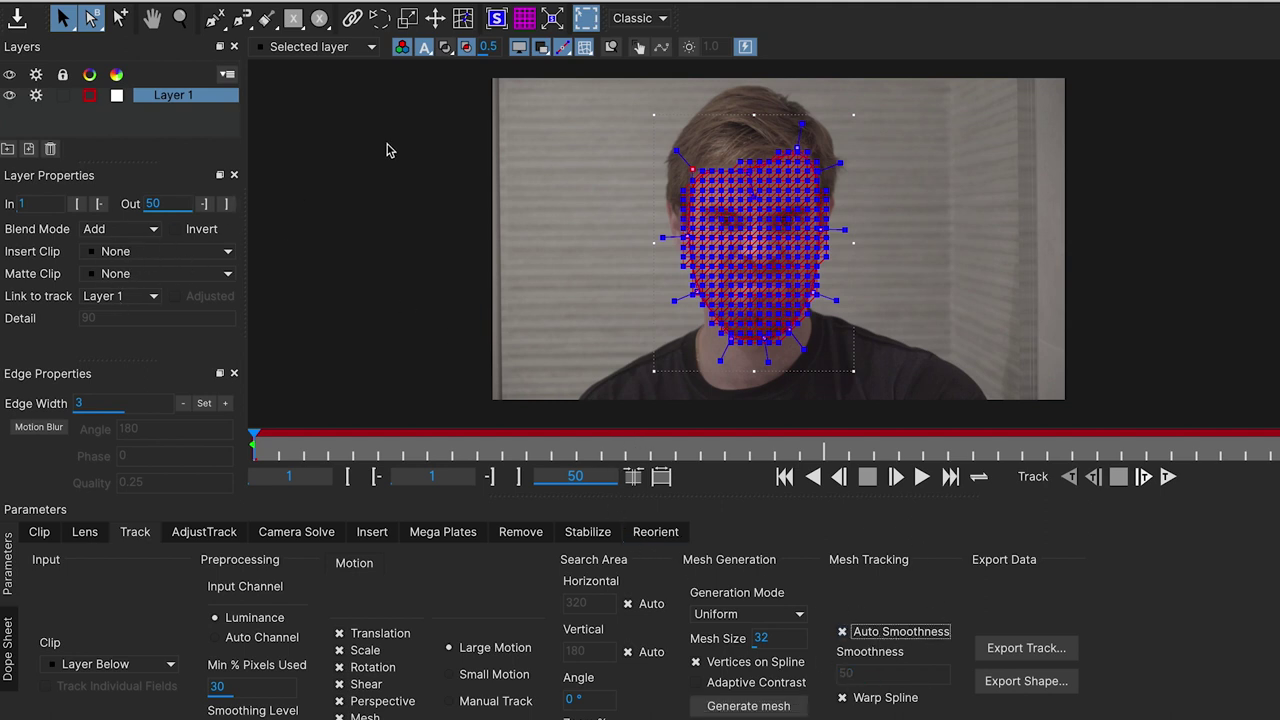
Step: Preview the Logo insert clip on the face mesh, then set Insert Clip back to None
click(497, 18)
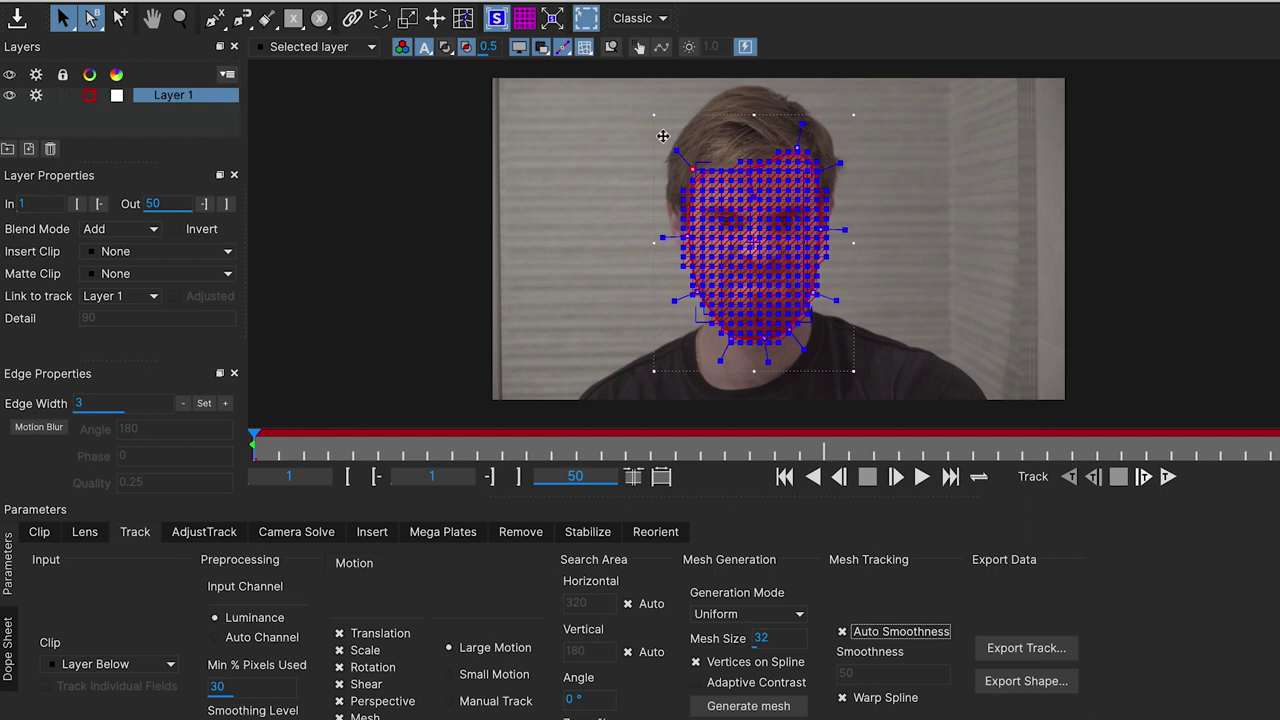
click(165, 258)
click(148, 322)
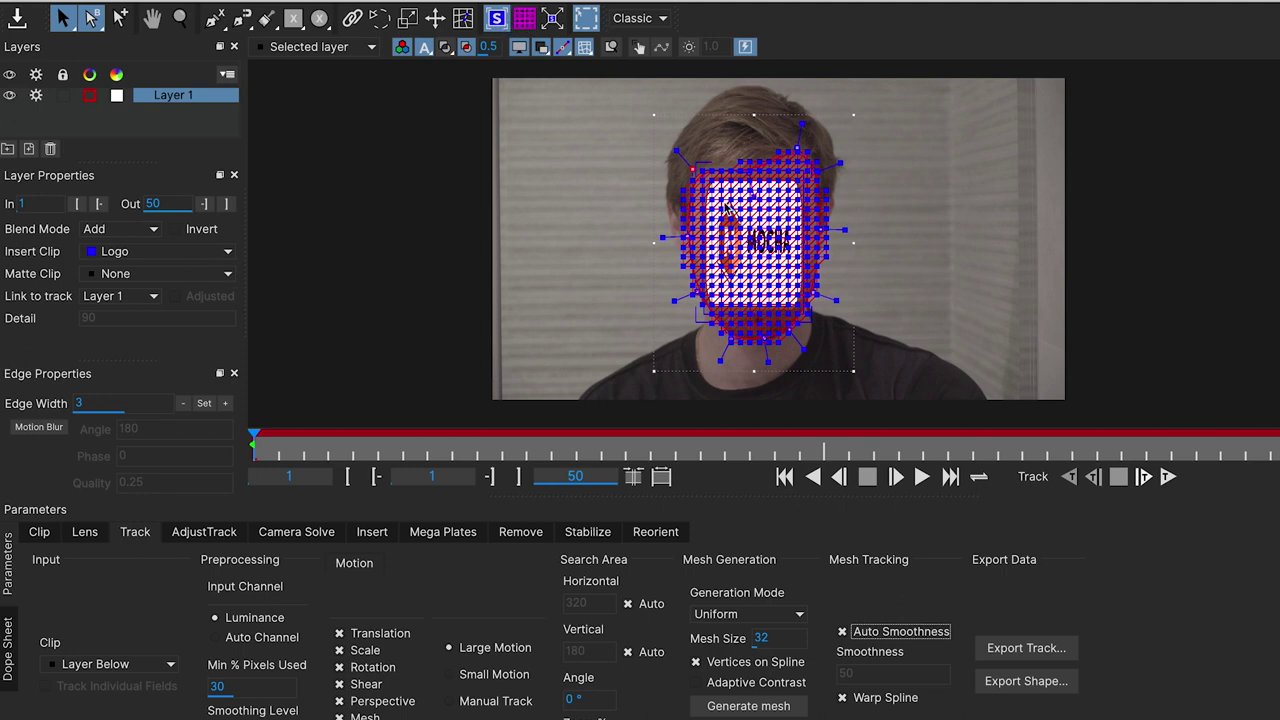
click(130, 251)
click(115, 263)
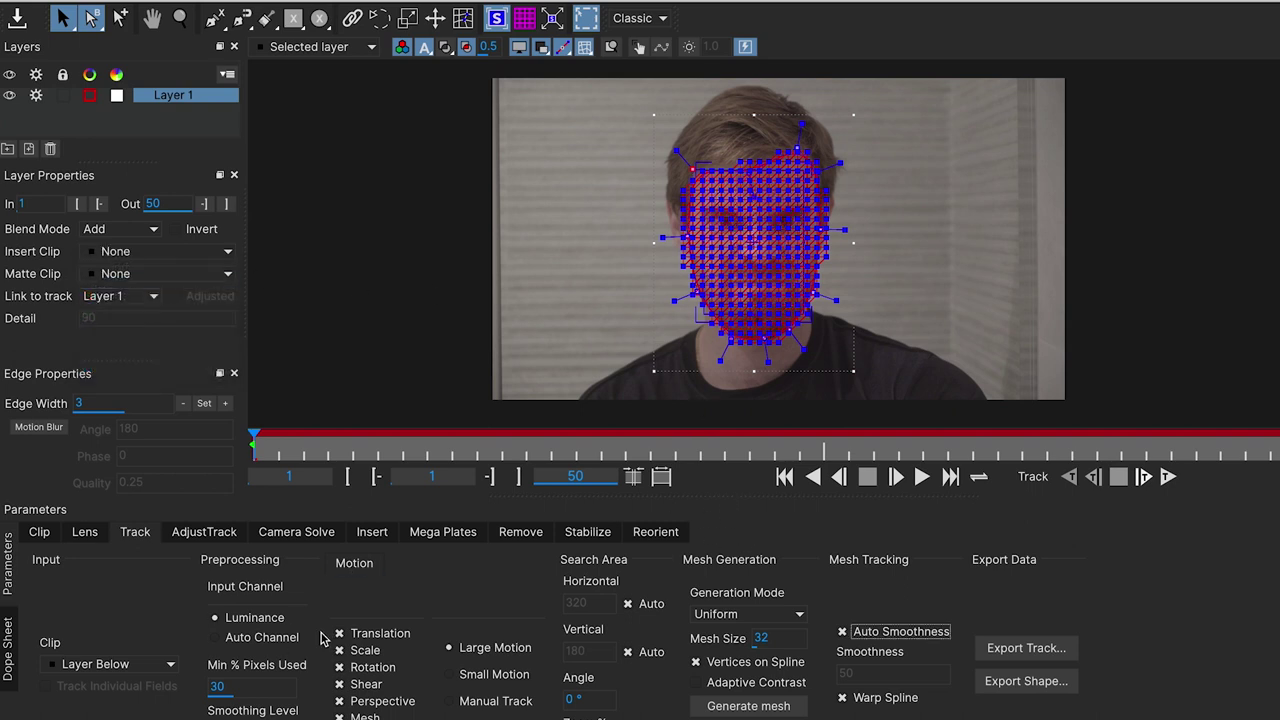
Step: Track the face mesh forward and inspect it with a Grid8x8 insert, then remove the checkerboard
click(1169, 477)
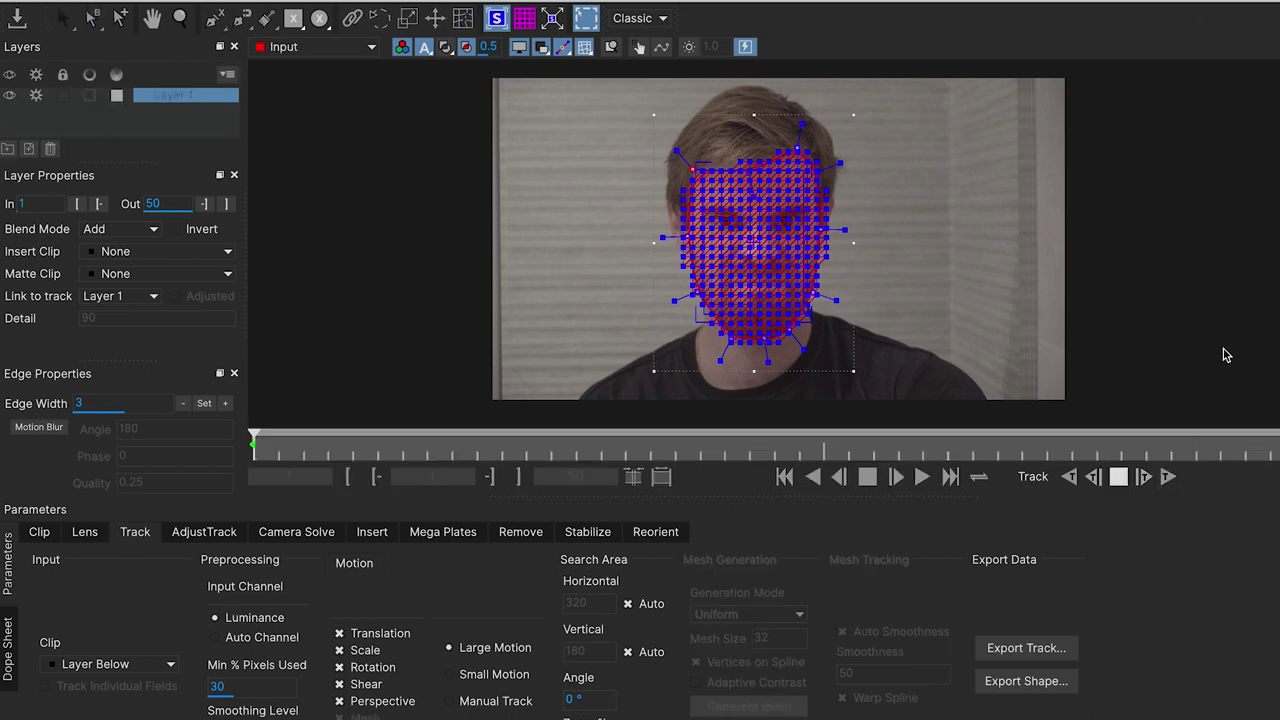
double_click(815, 3)
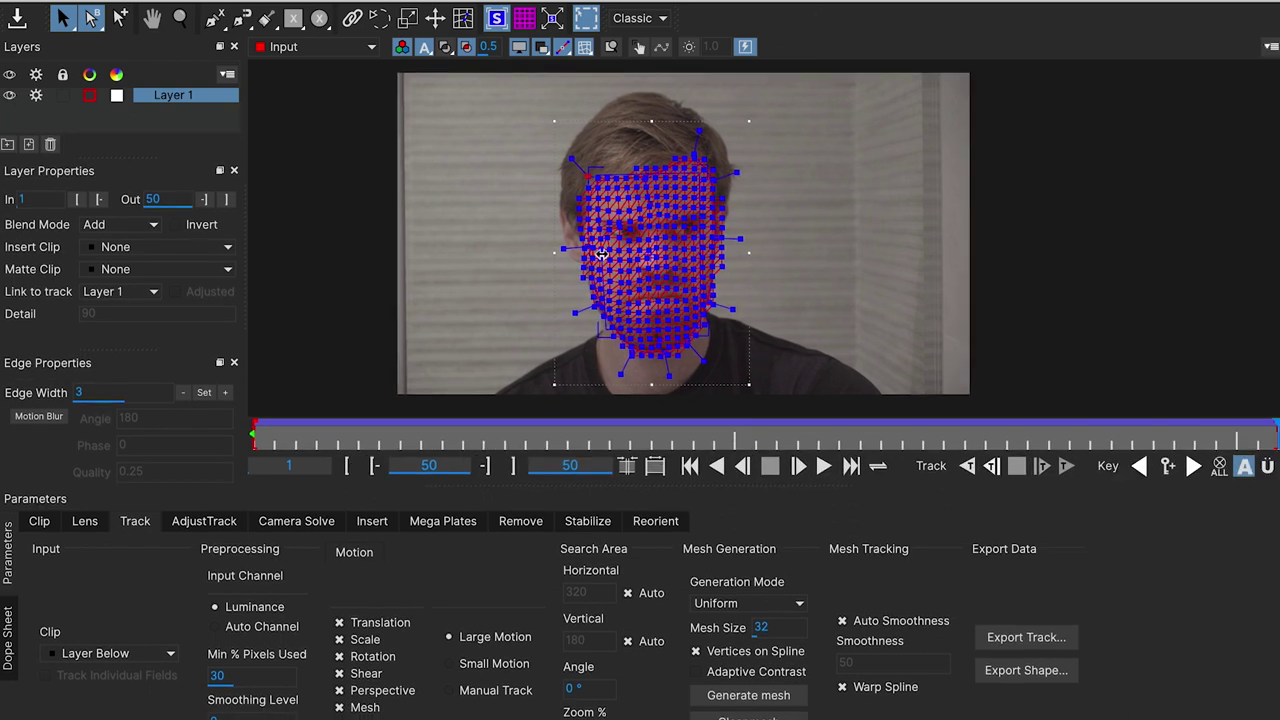
click(121, 256)
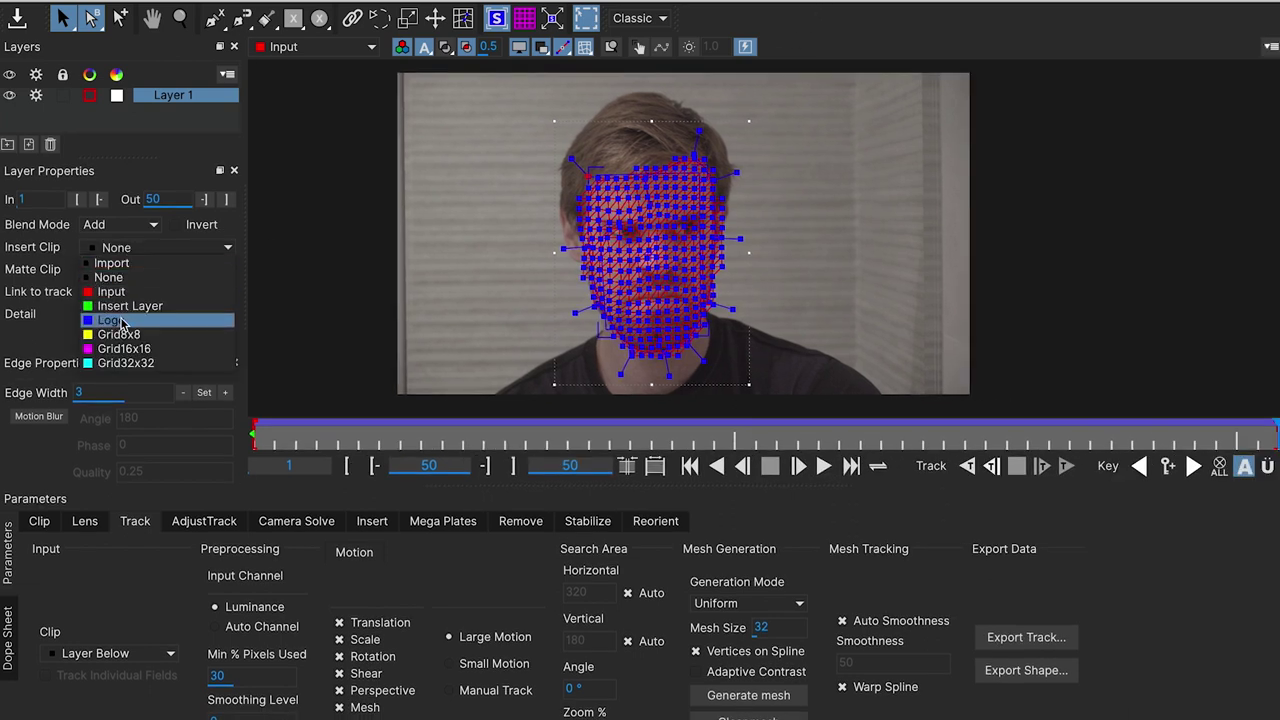
click(118, 316)
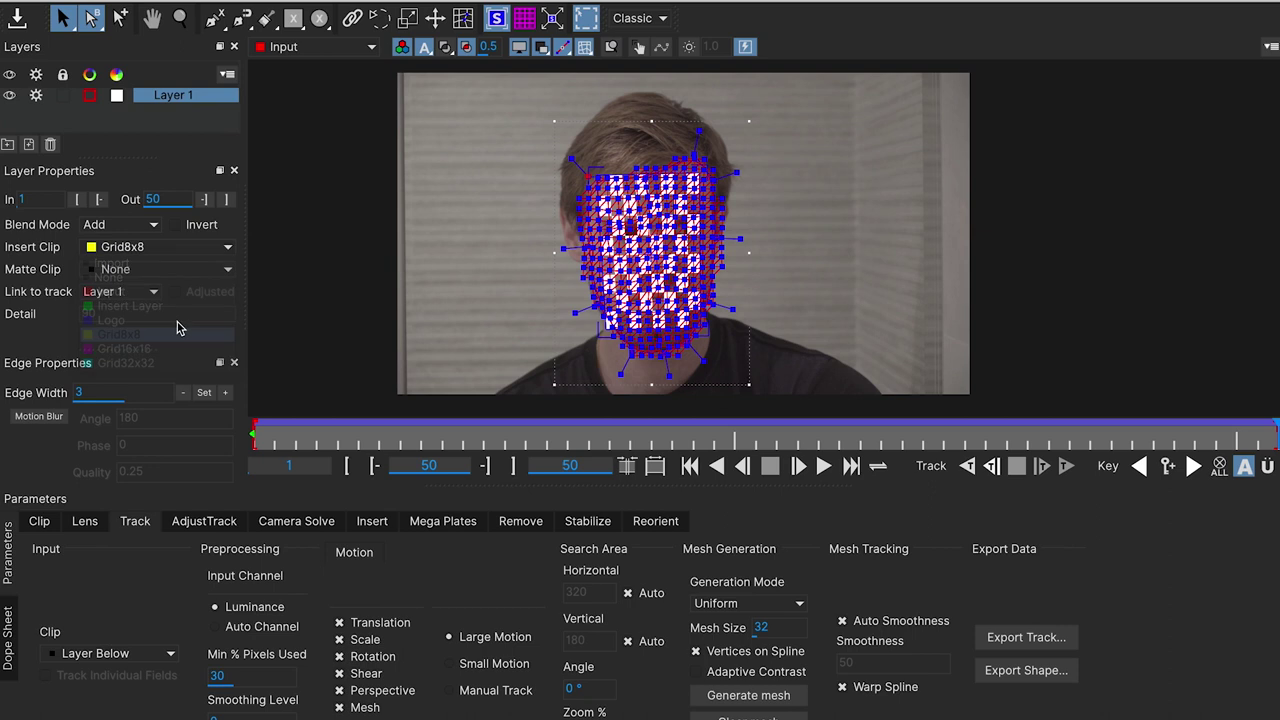
click(585, 46)
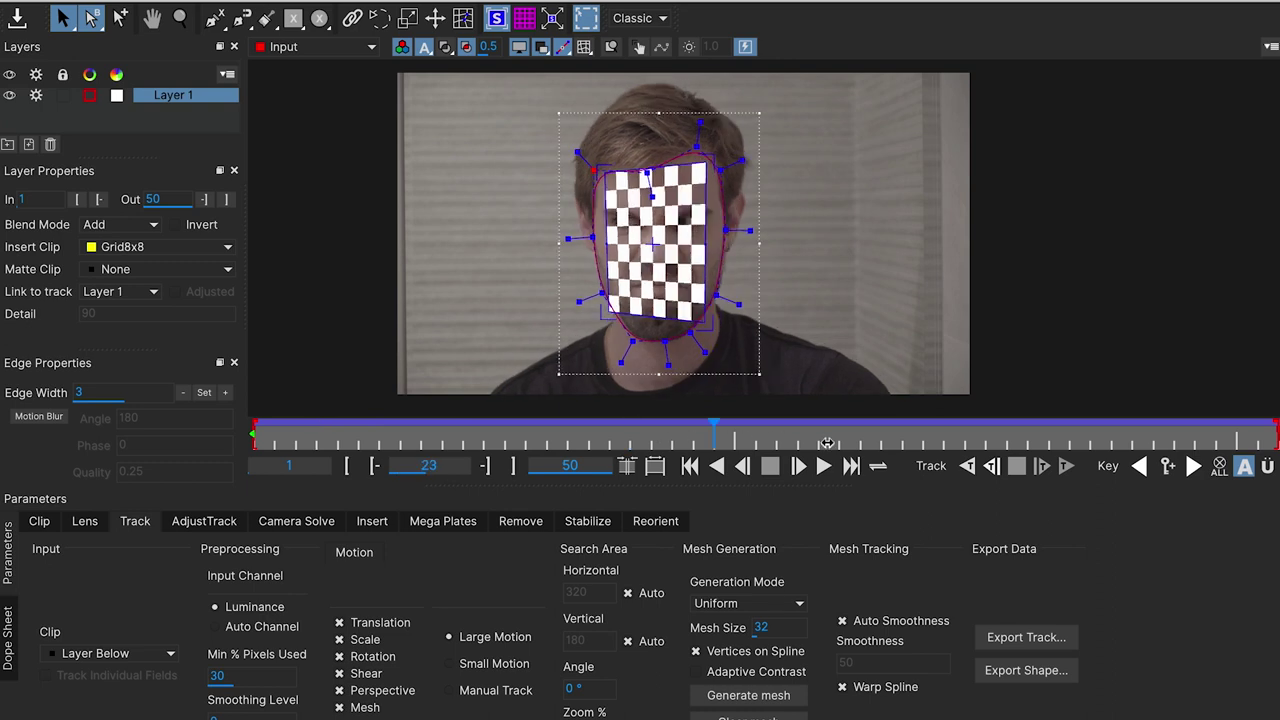
click(150, 250)
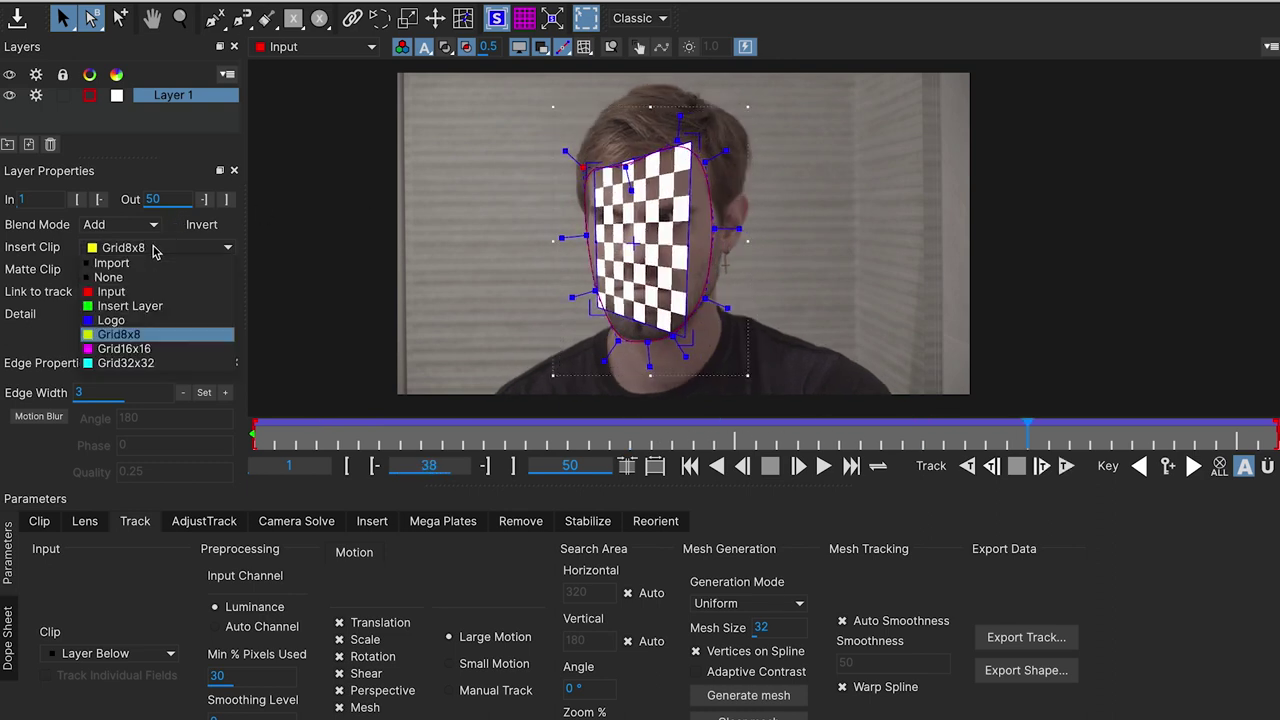
click(108, 277)
click(524, 18)
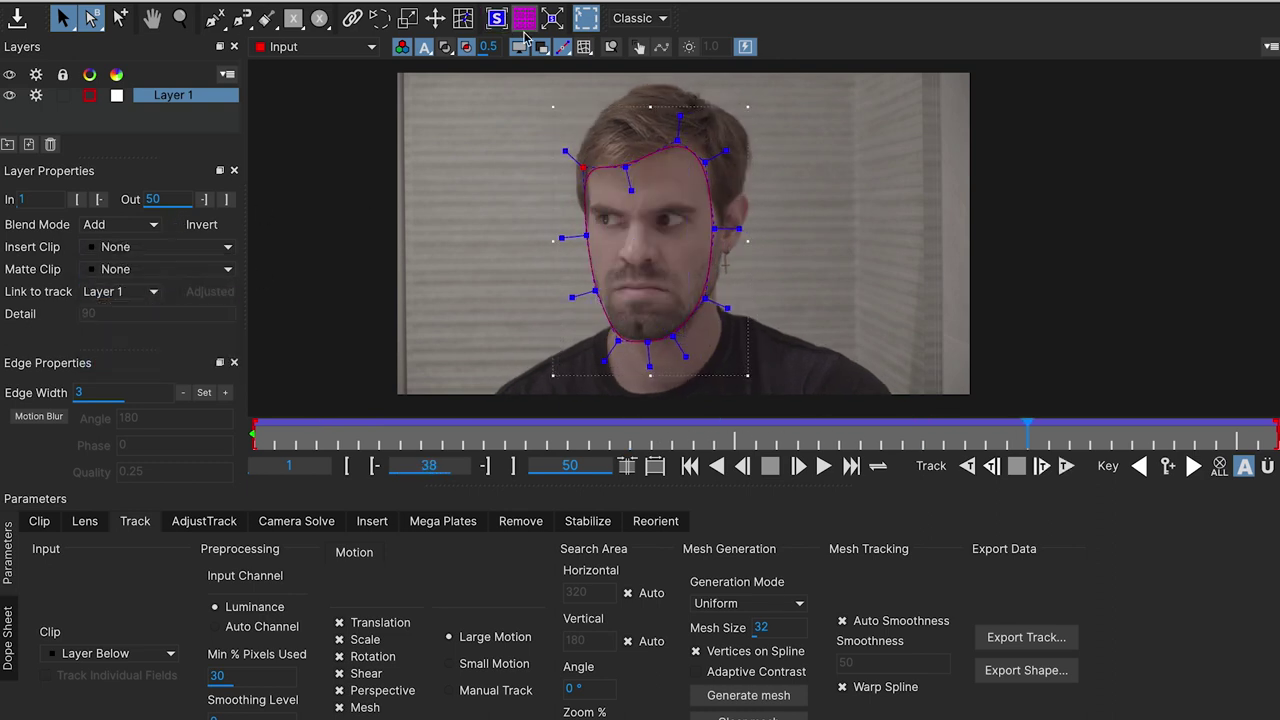
click(583, 49)
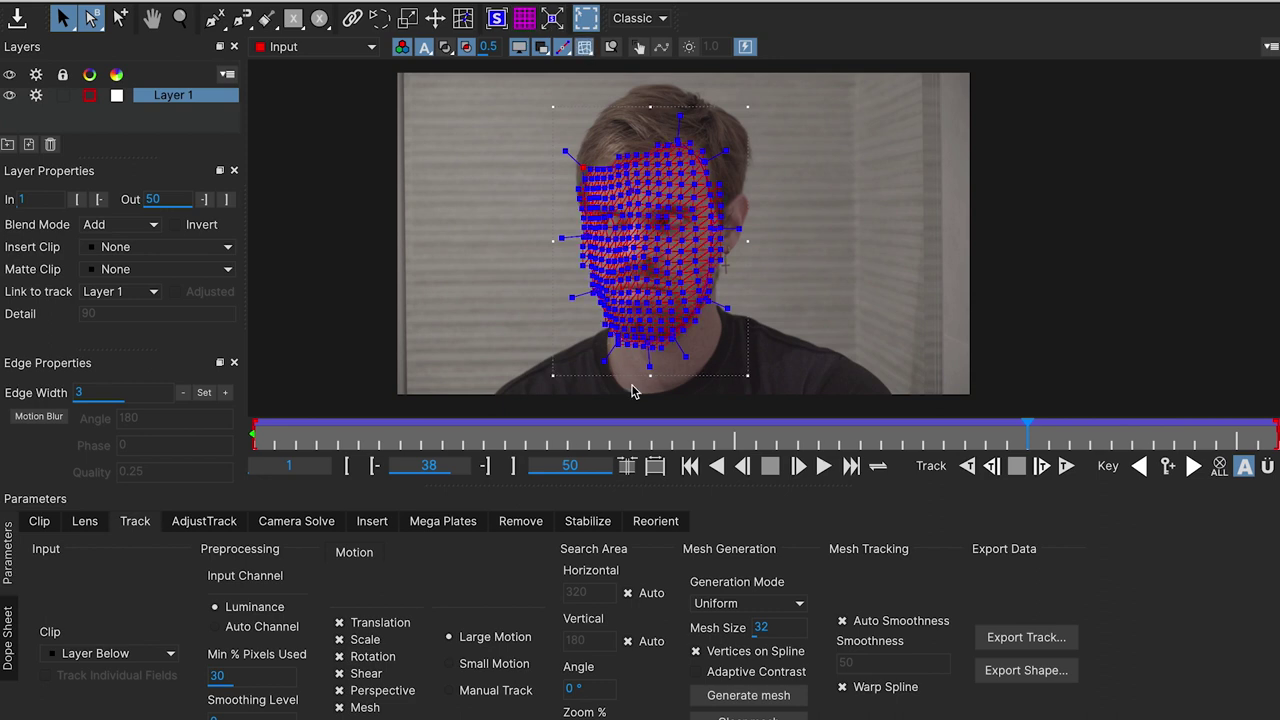
Step: Return to frame 1, leave the matte at None, and track the face mesh forward again
click(713, 440)
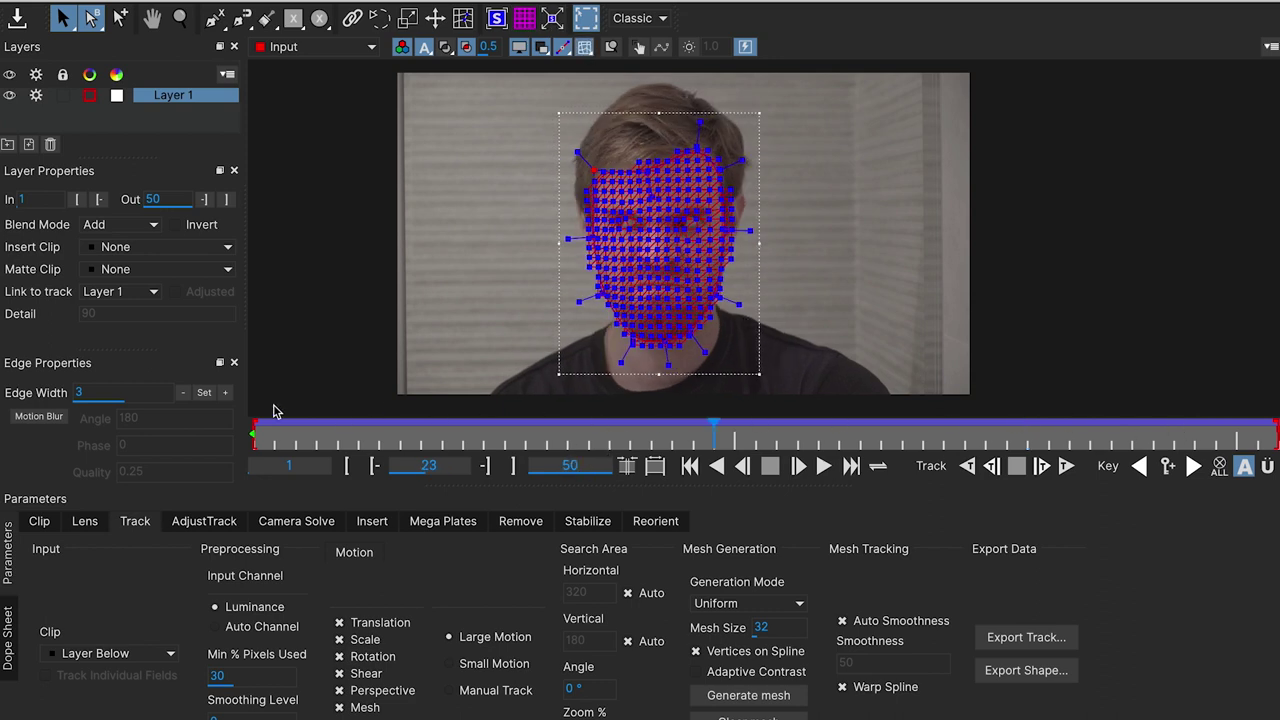
click(256, 432)
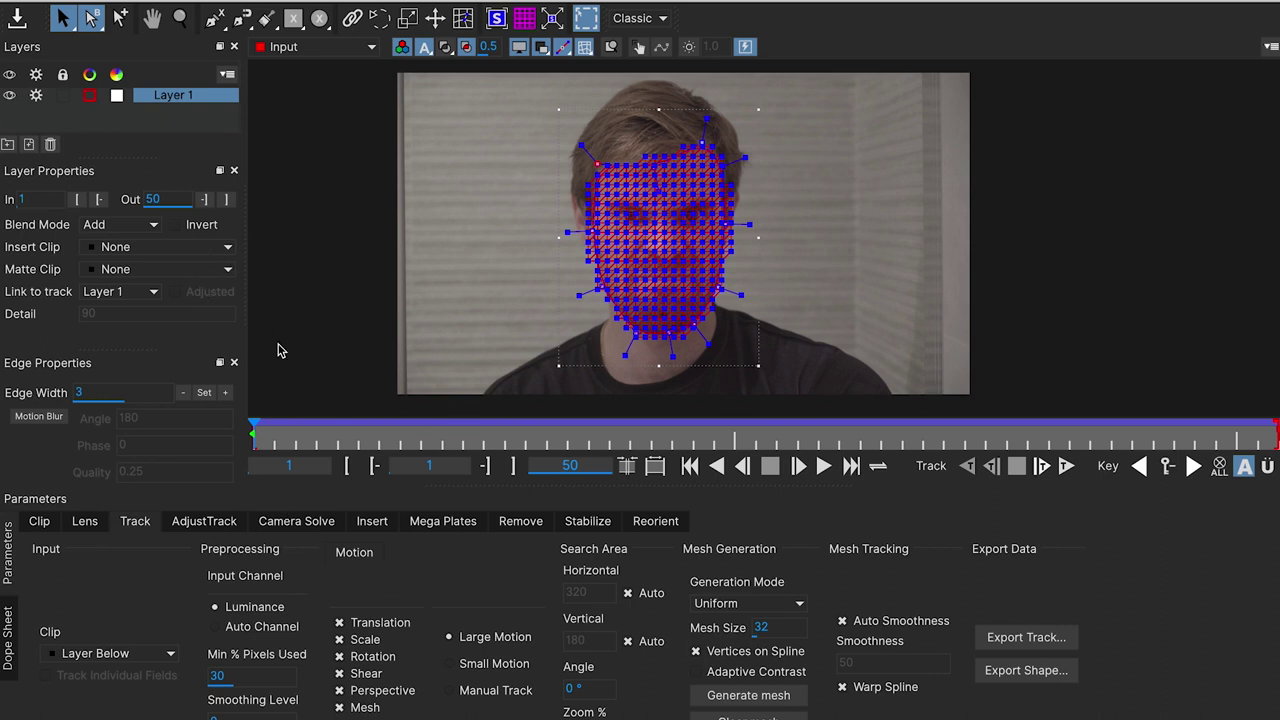
click(200, 270)
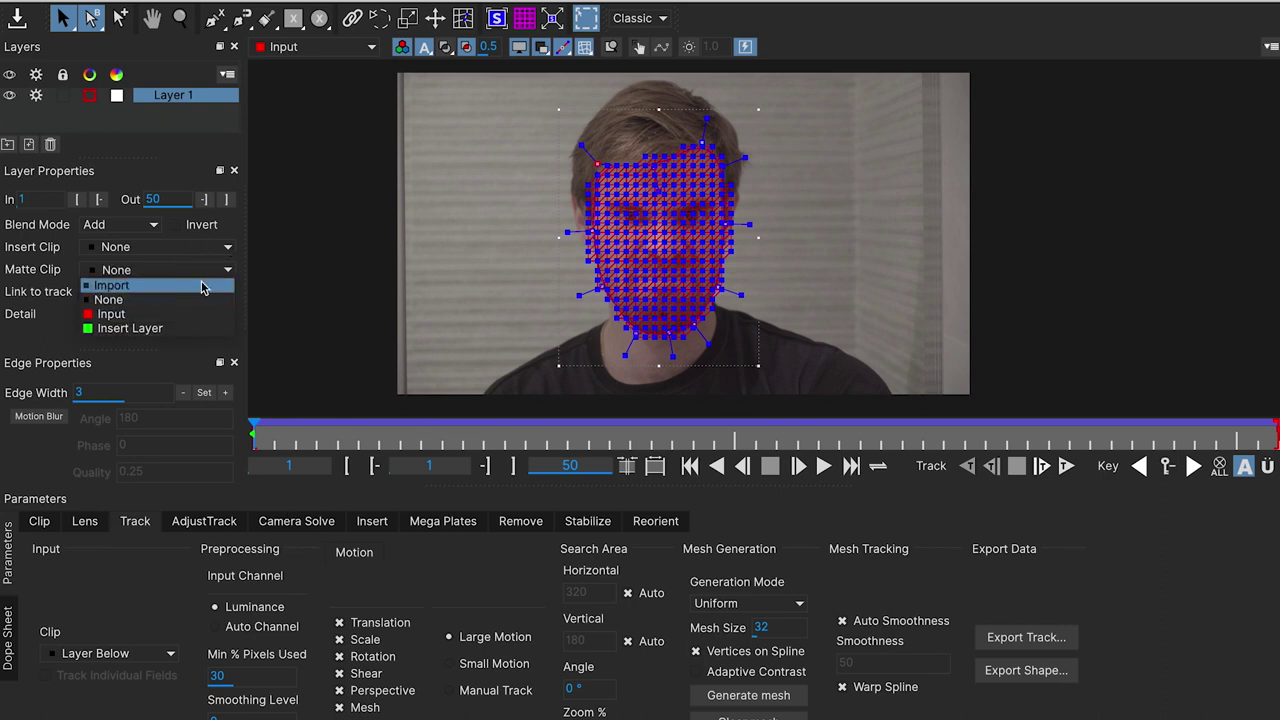
click(322, 398)
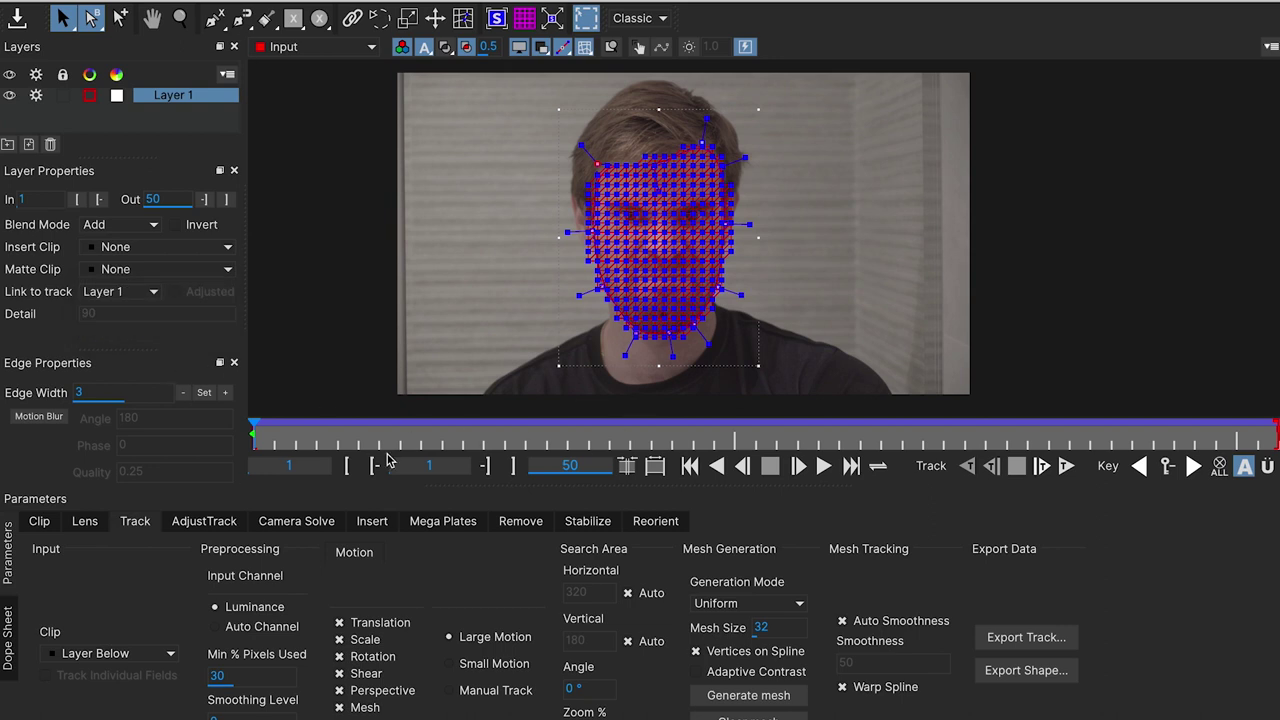
key(t)
drag(1236, 444, 232, 440)
Step: Set the shape export to Alembic Mesh Data (*.abc) with reference frame 13
click(1009, 640)
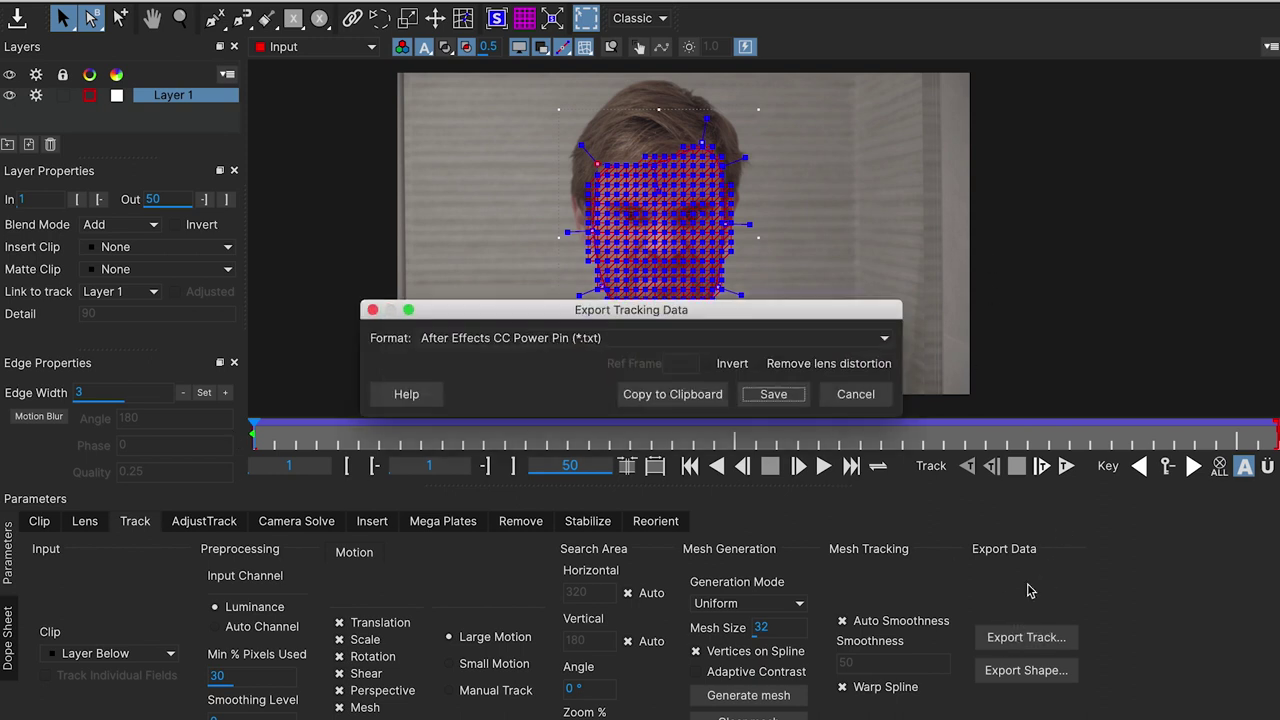
click(790, 340)
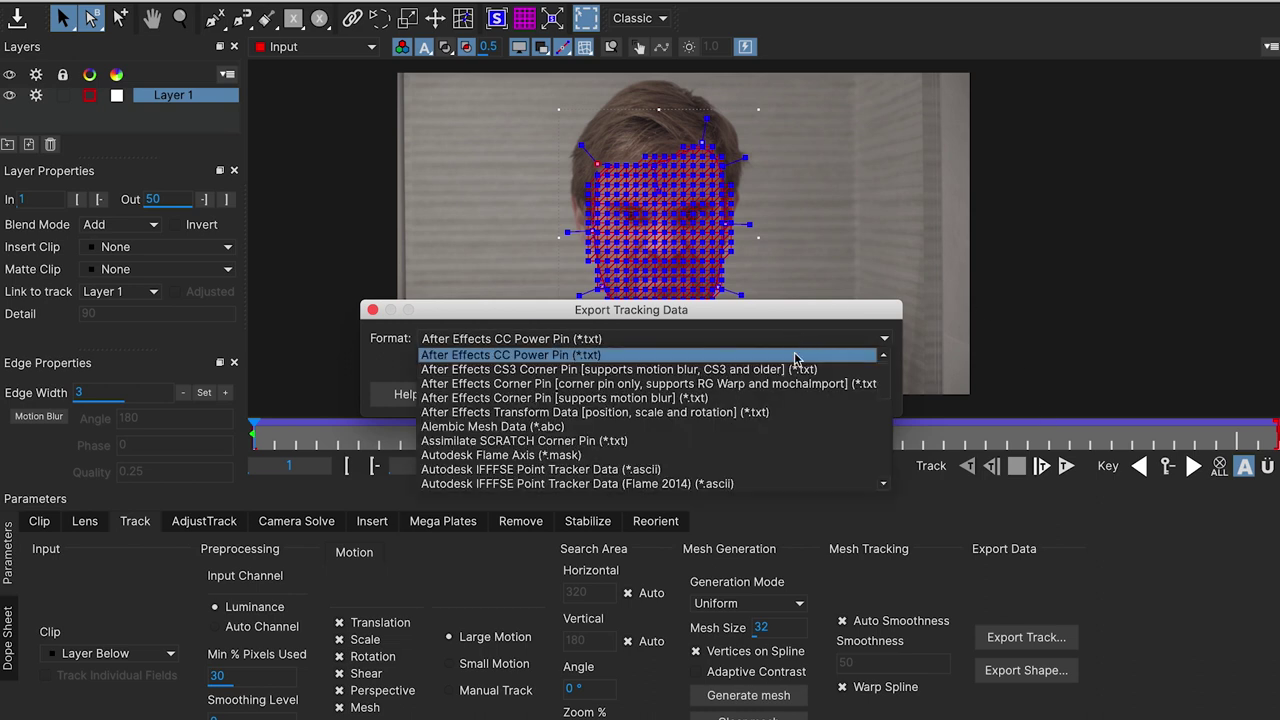
click(540, 427)
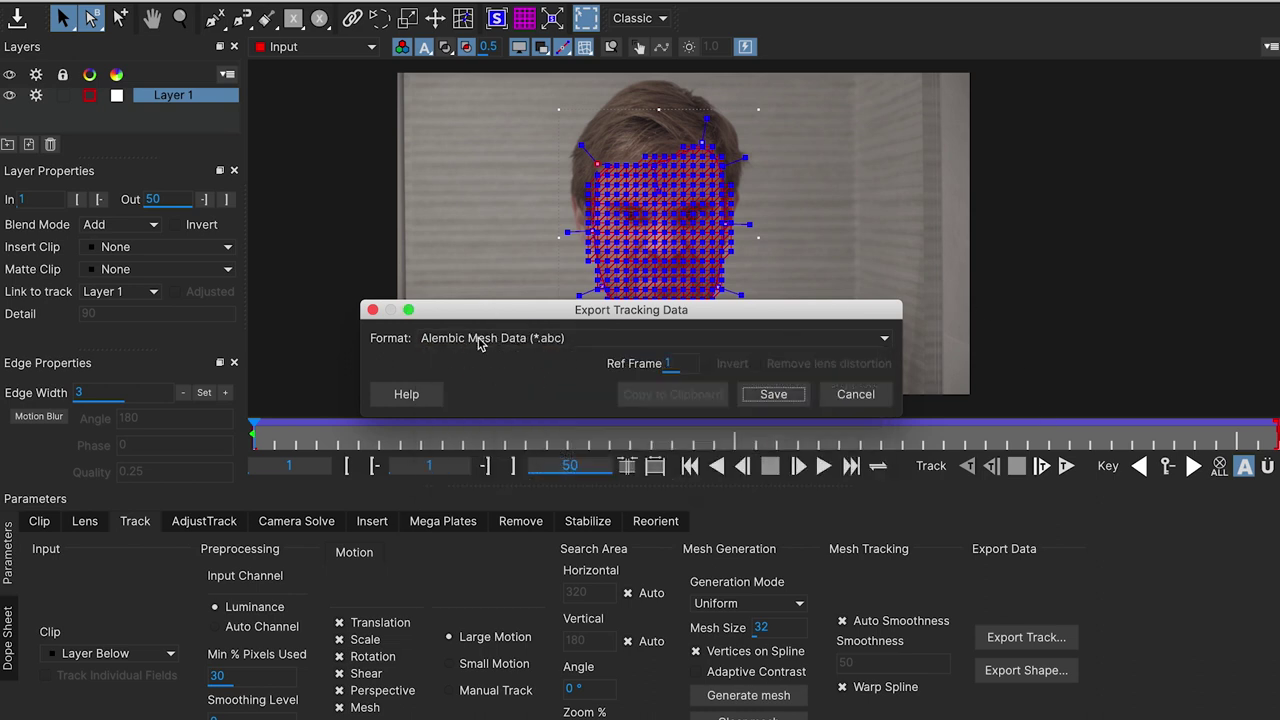
mouse_move(660, 315)
mouse_down()
mouse_move(570, 527)
mouse_move(618, 556)
mouse_up()
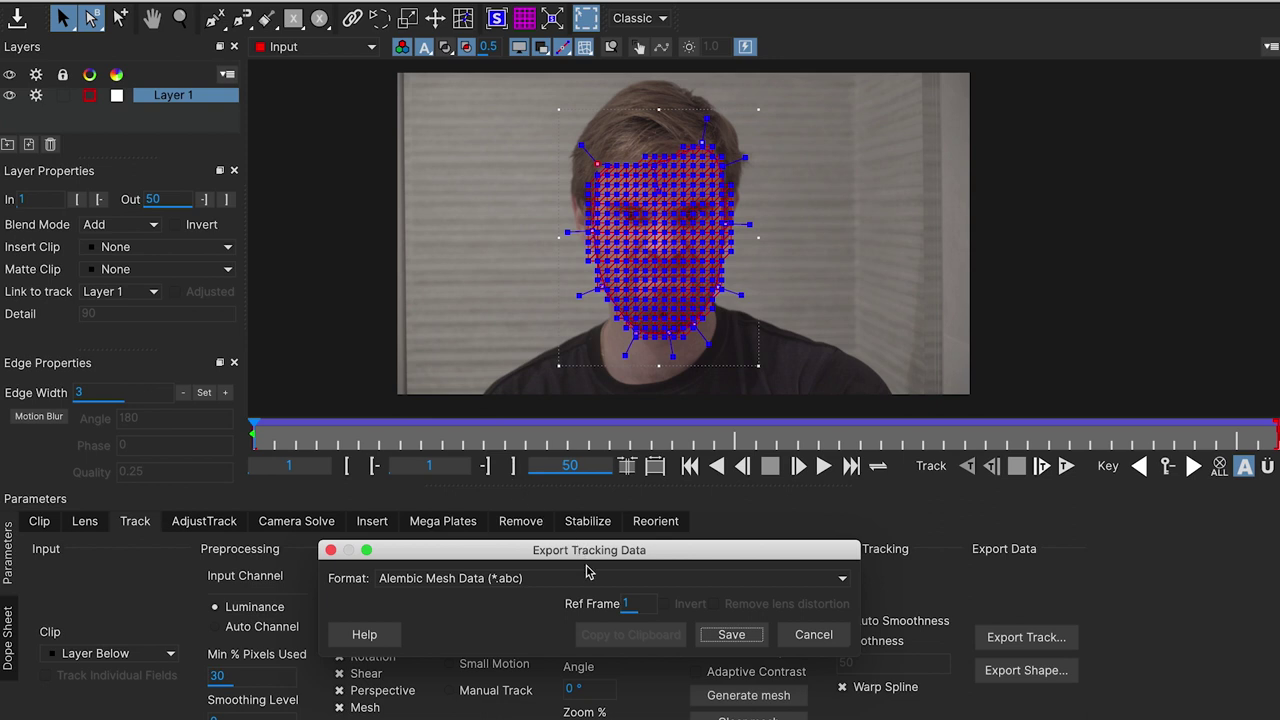
click(630, 604)
text(13)
Step: Save the Alembic mesh file, then close Mocha Pro saving the project changes
click(733, 631)
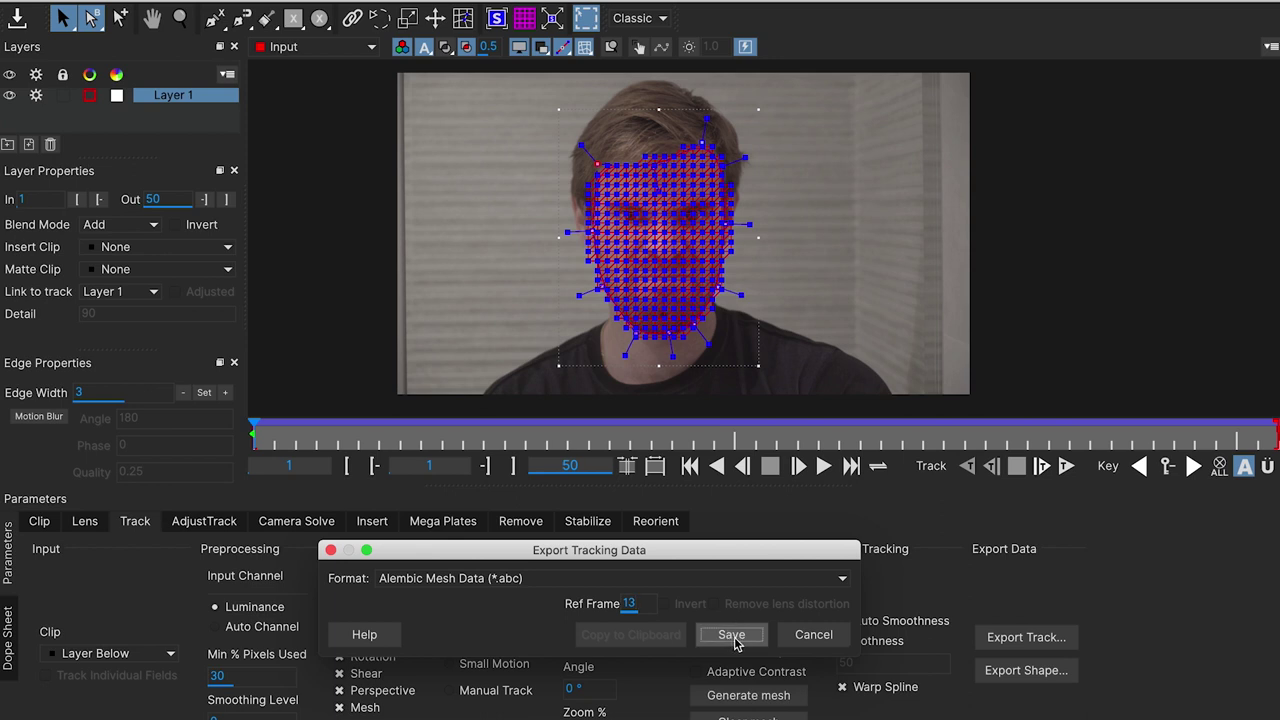
click(731, 638)
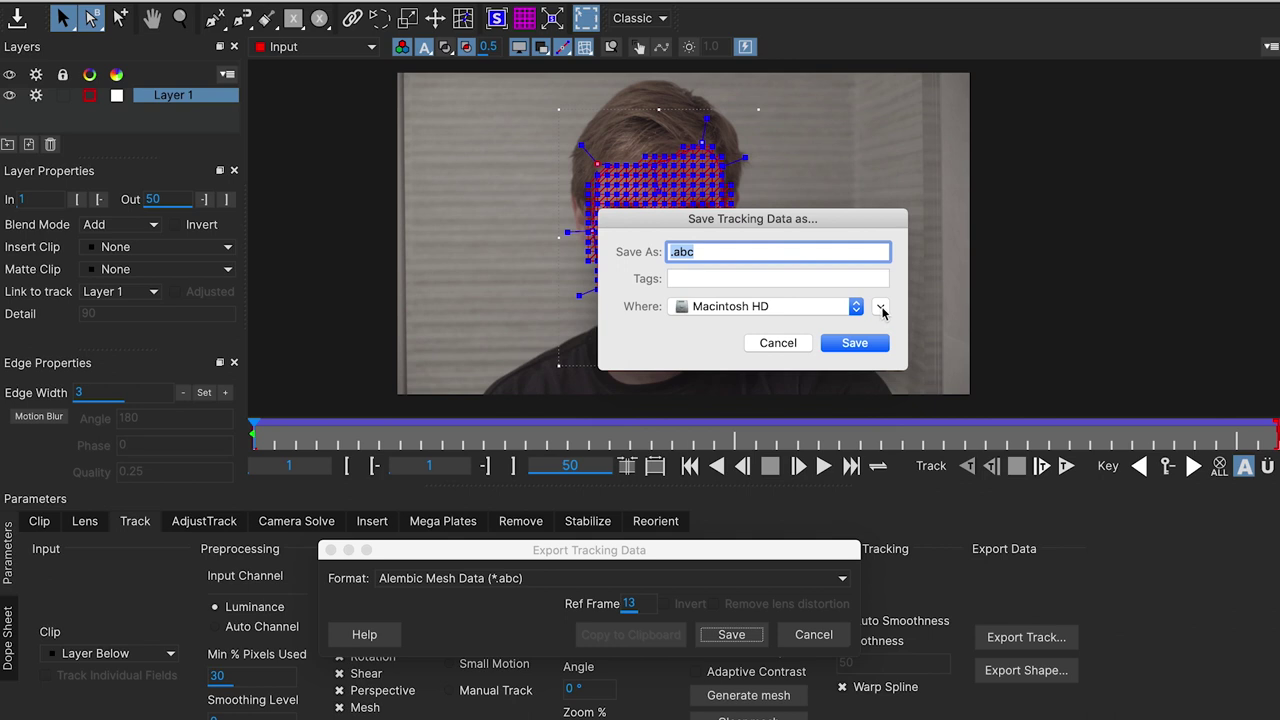
click(880, 308)
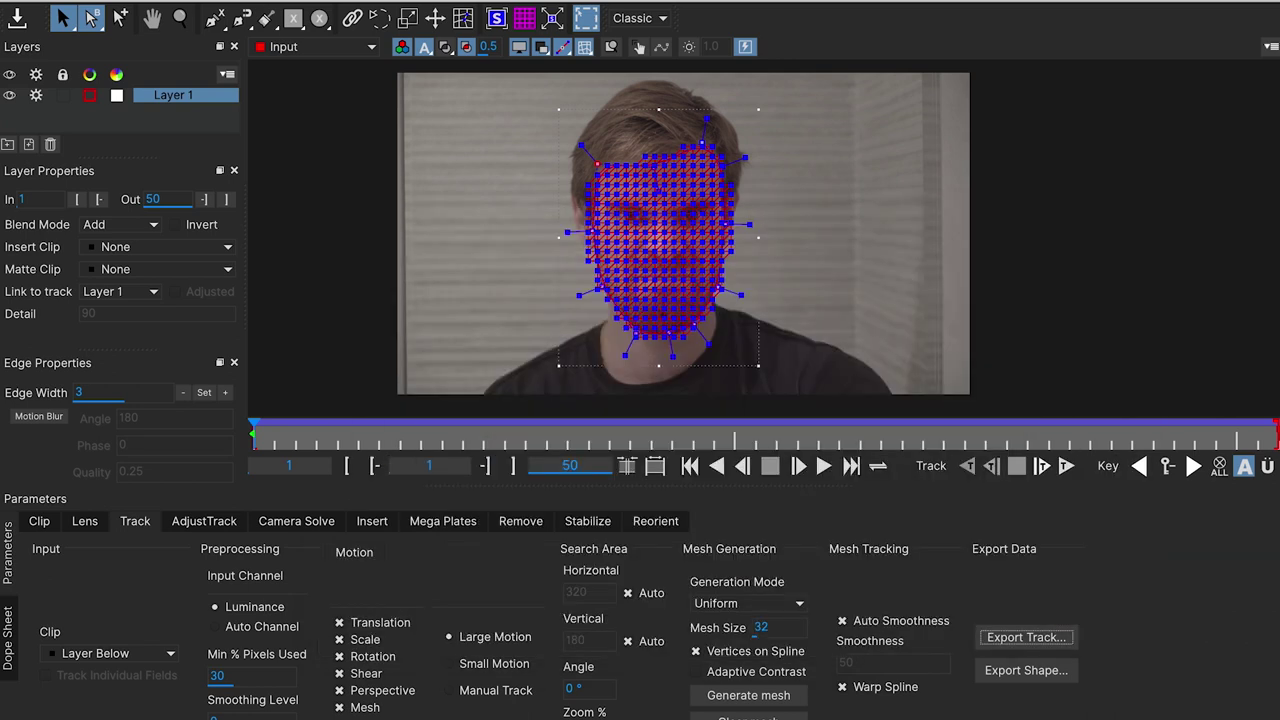
click(17, 4)
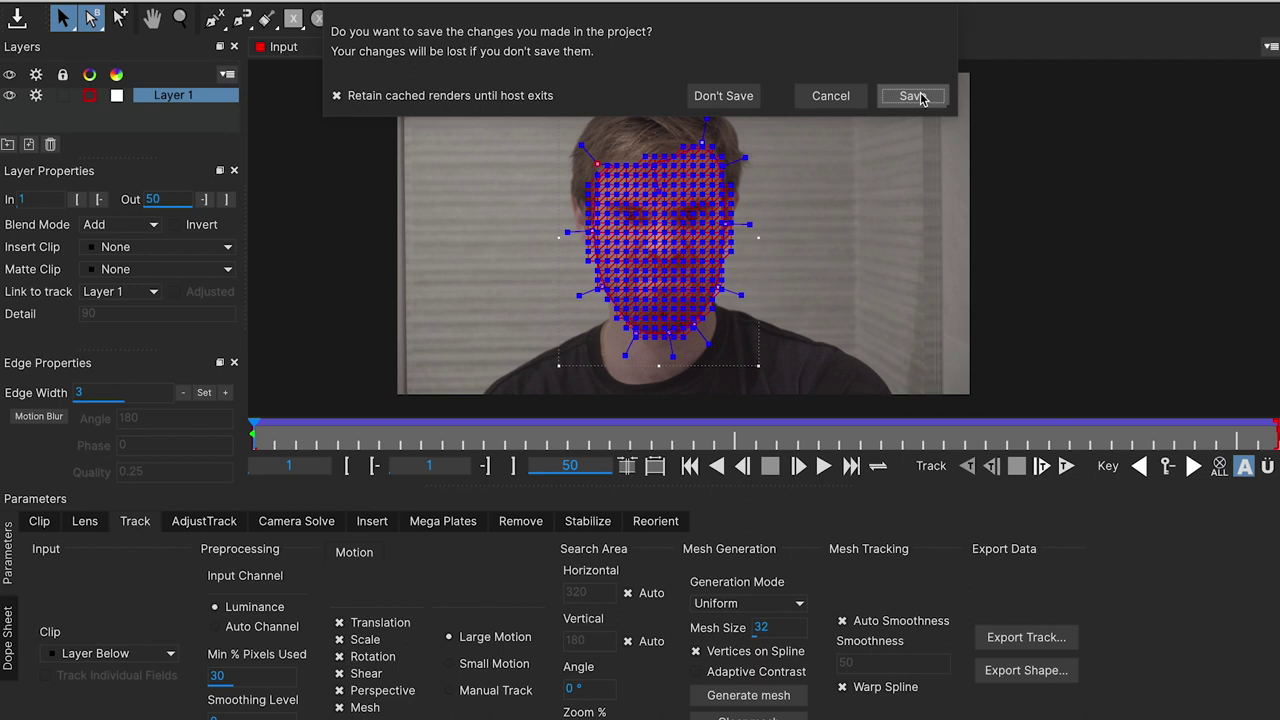
click(920, 97)
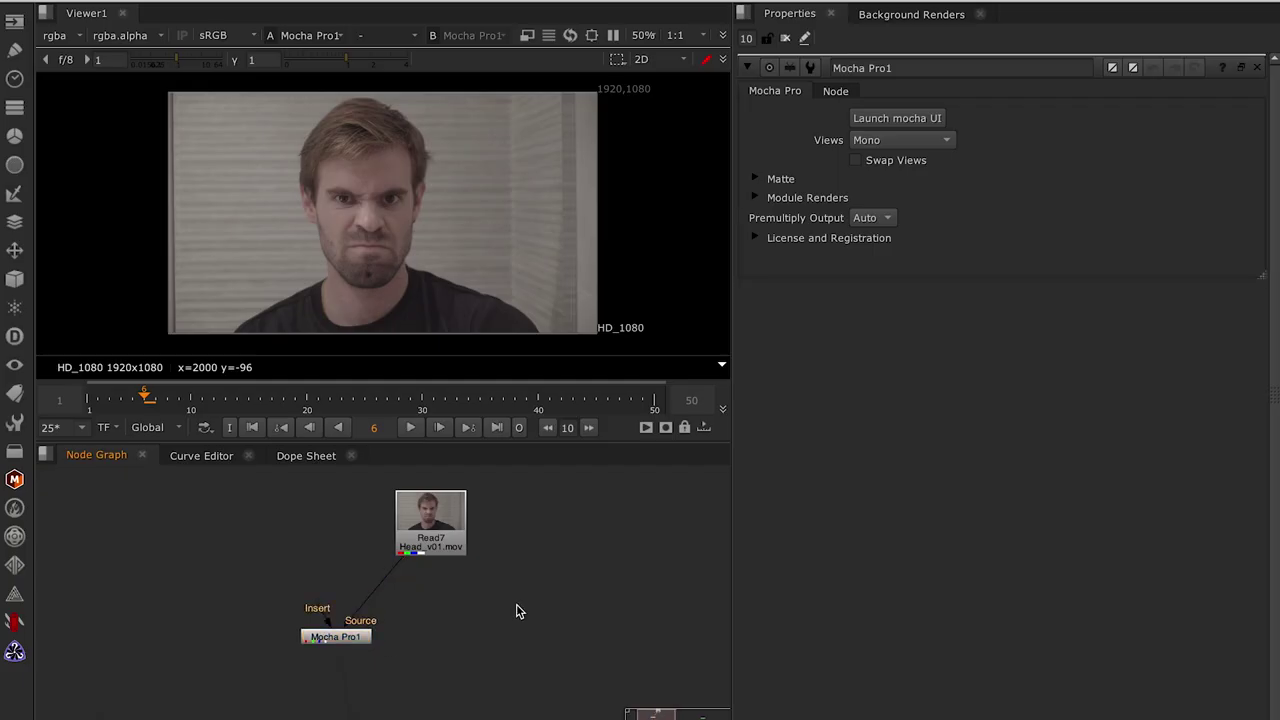
Step: Add a ReadGeo node loading Face_Mesh_v02.abc as an all-in-one node with its camera
key(Tab)
text(read)
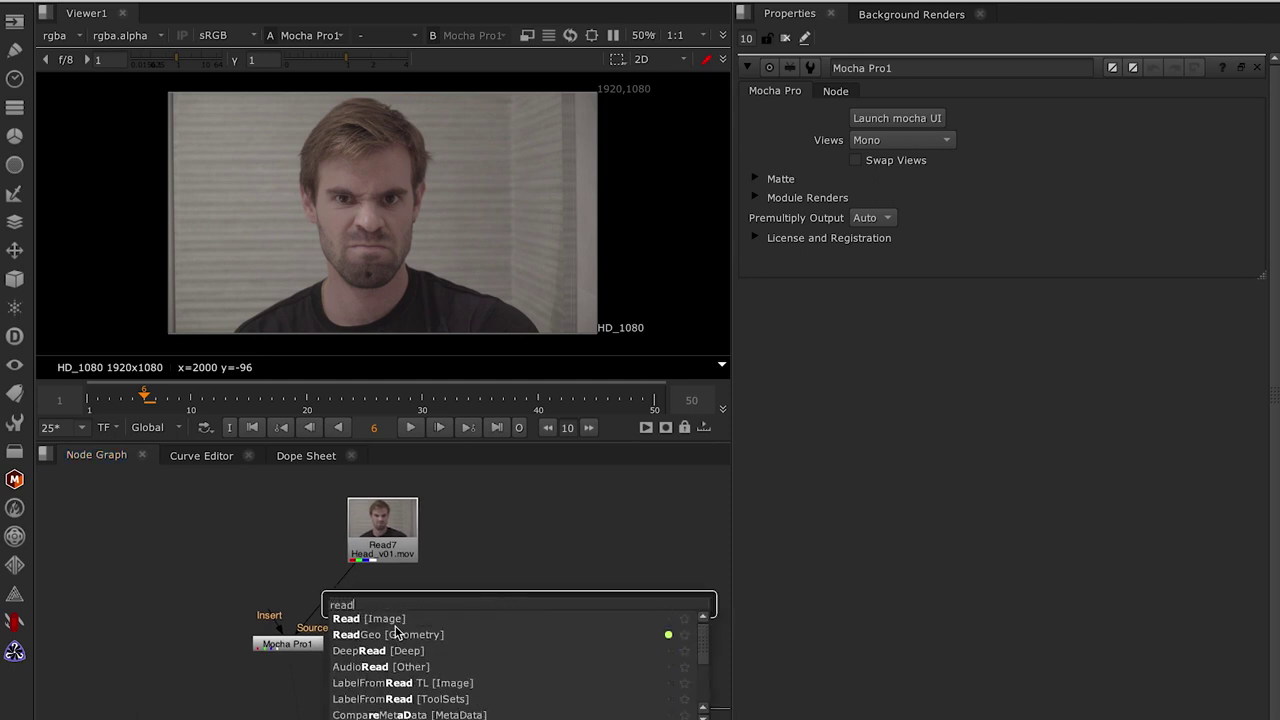
key(Return)
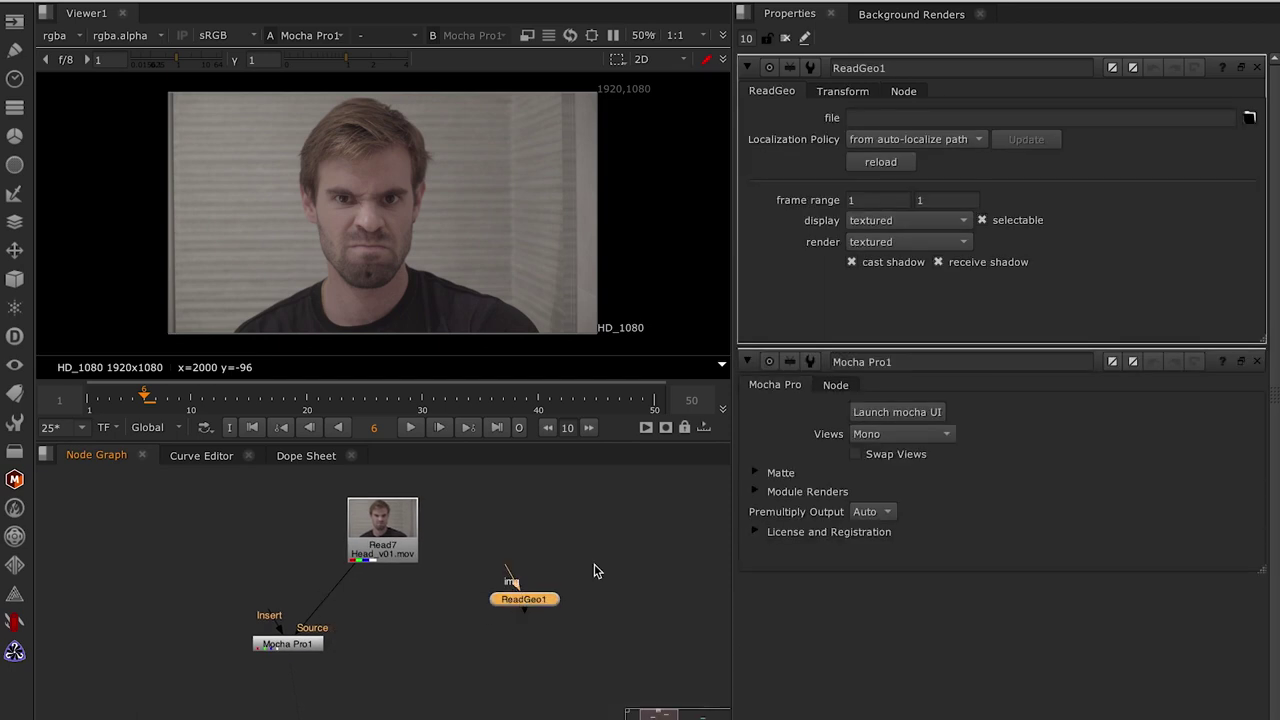
click(1249, 118)
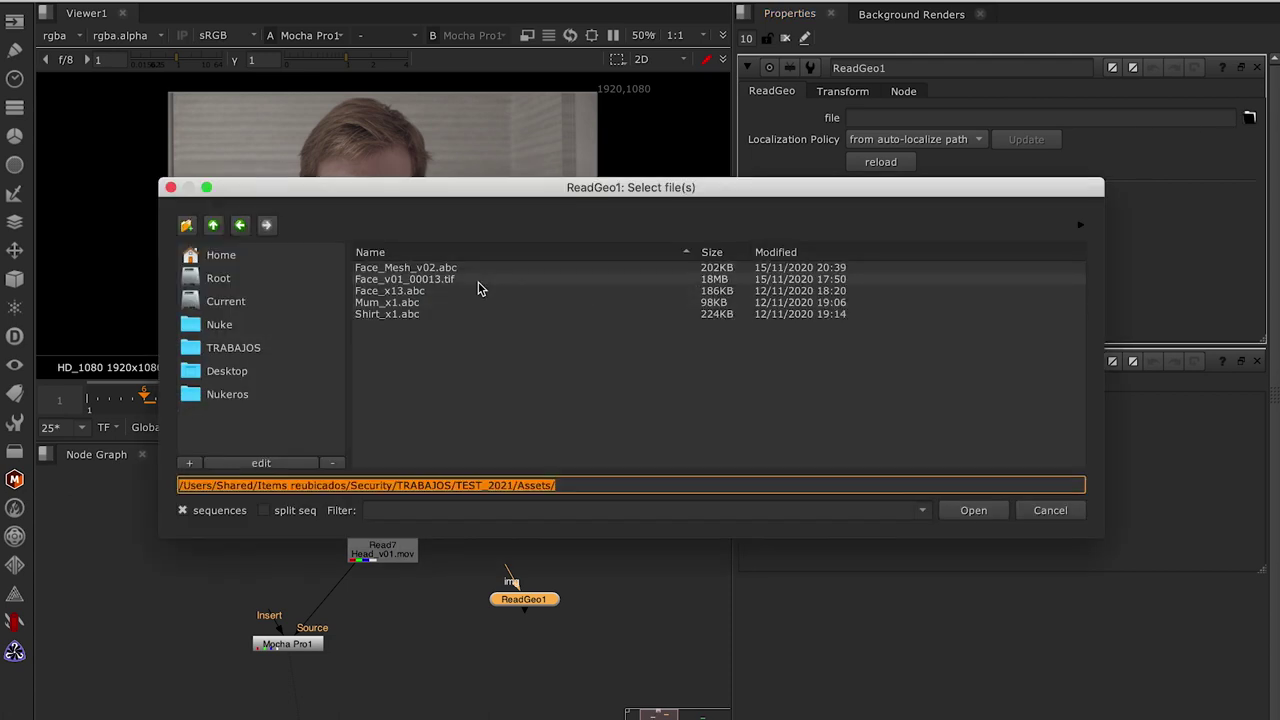
click(445, 269)
click(976, 512)
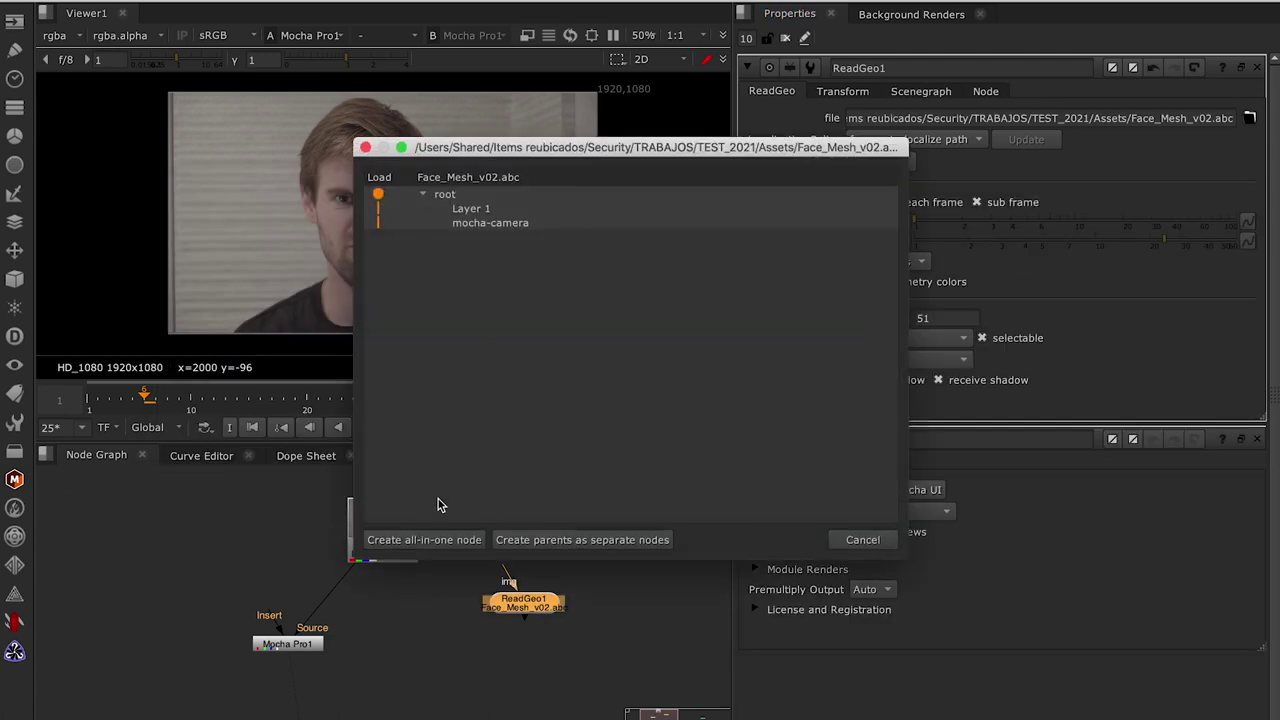
click(427, 540)
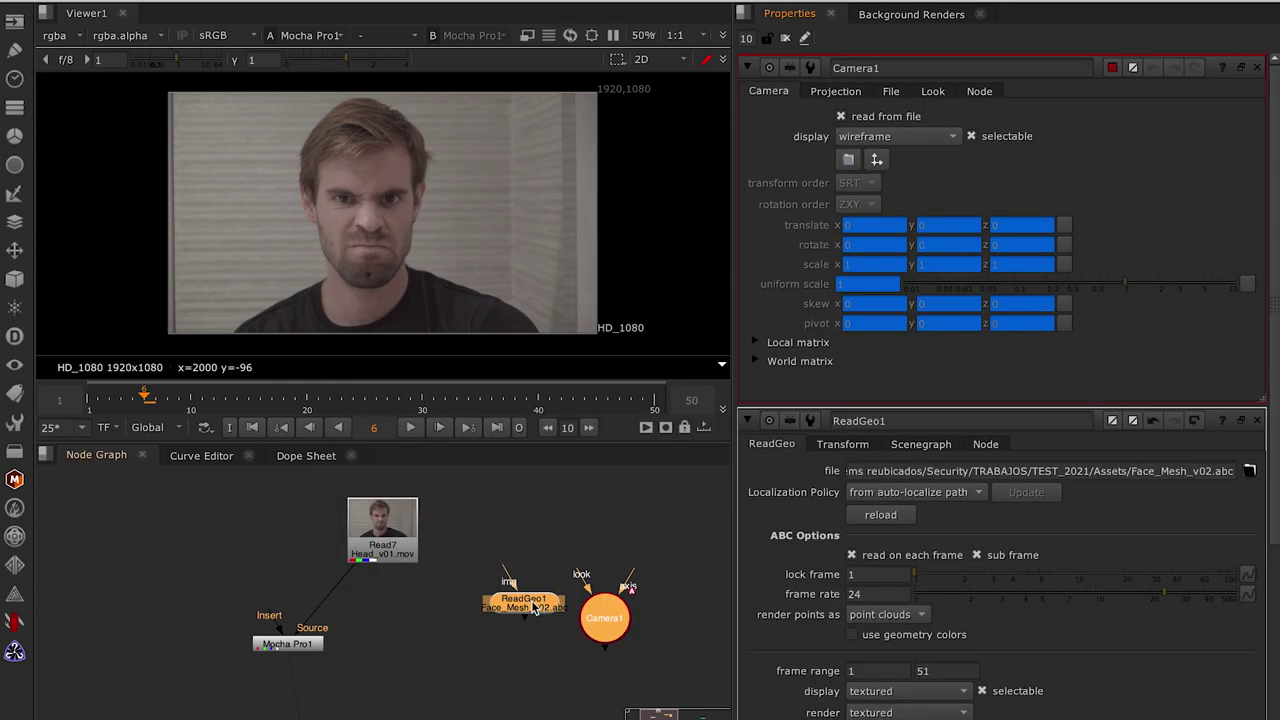
Step: Rearrange ReadGeo1 and Mocha Pro1 and insert a Dot in the Read7 to Mocha pipe
drag(471, 590, 477, 596)
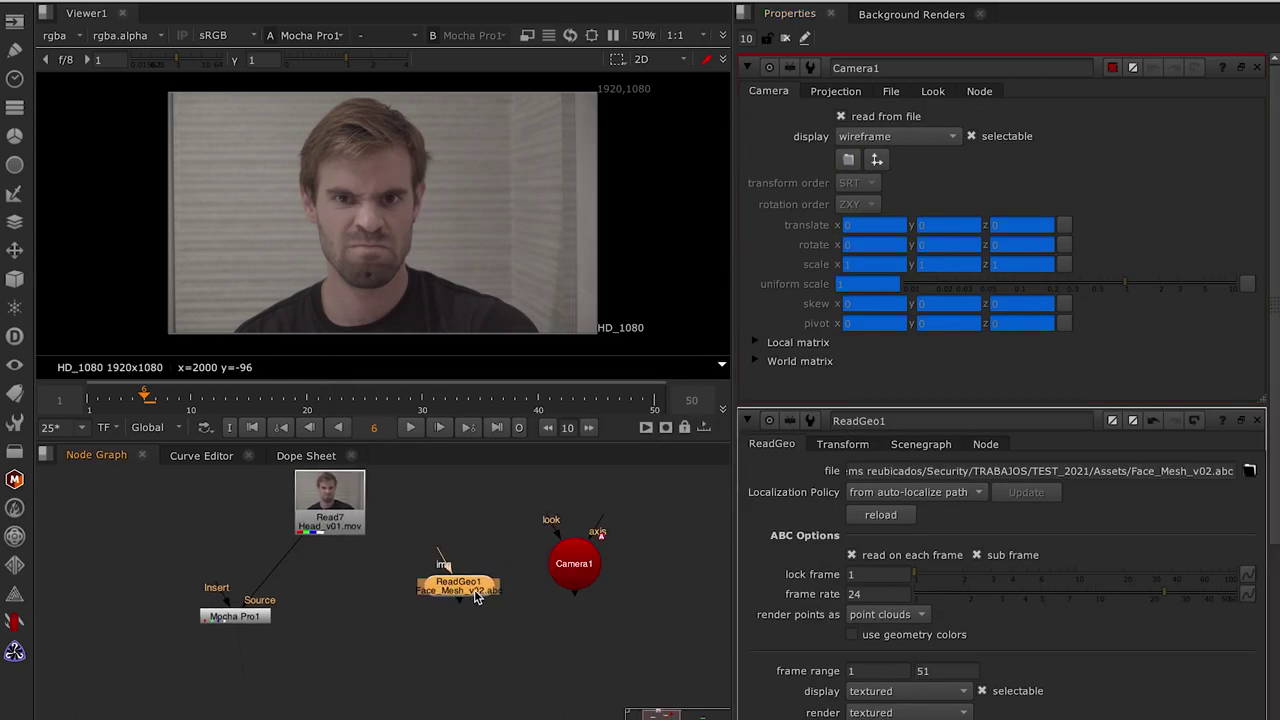
drag(266, 611, 195, 593)
drag(335, 530, 323, 602)
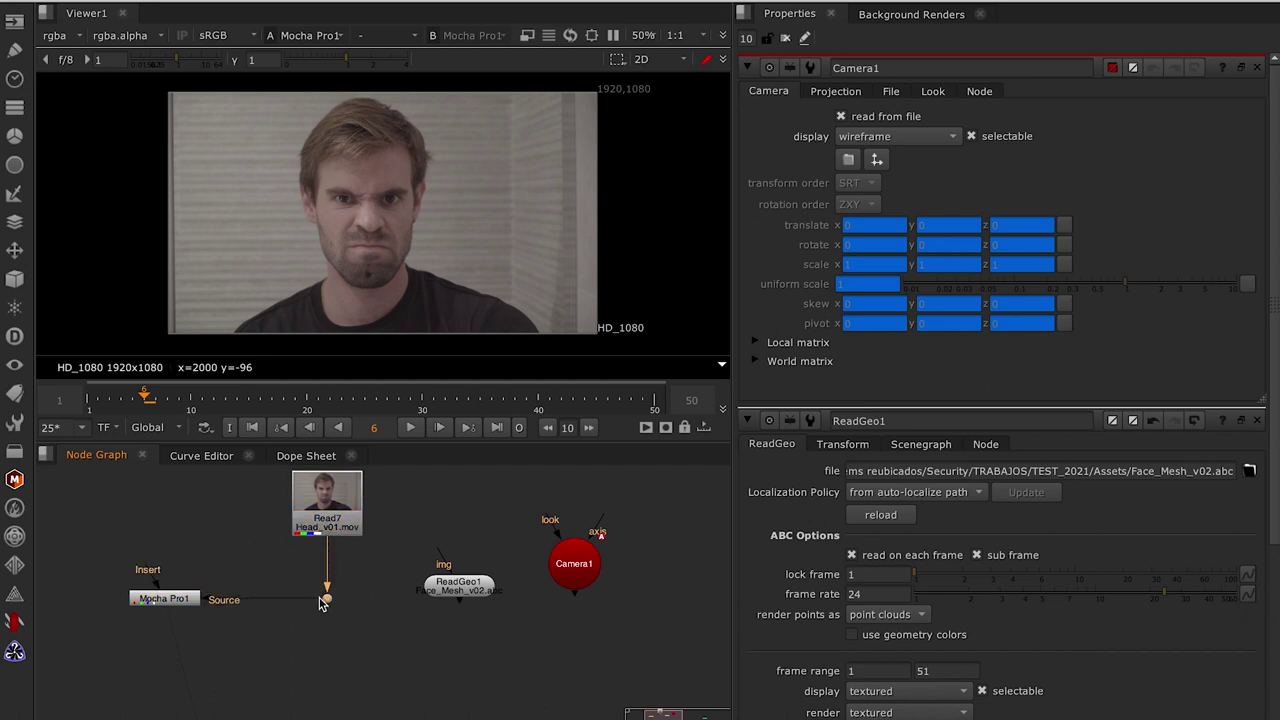
drag(188, 588, 156, 584)
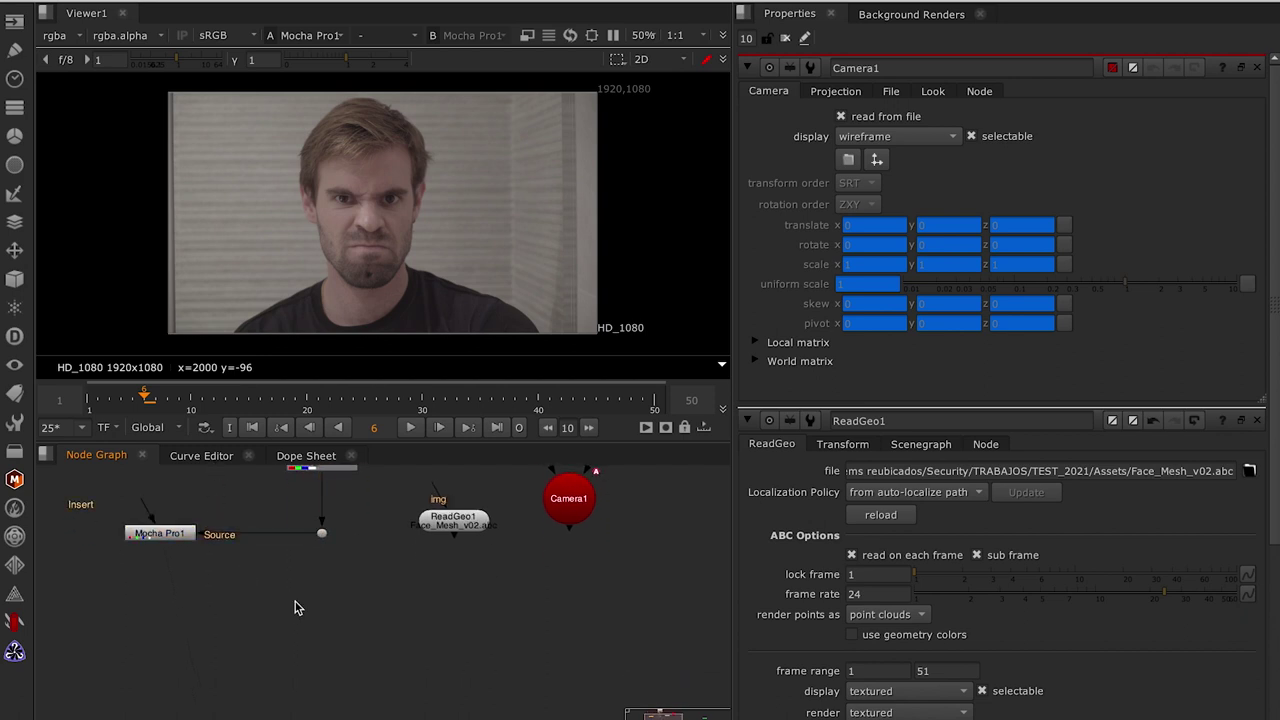
click(428, 586)
drag(336, 643, 333, 638)
click(303, 651)
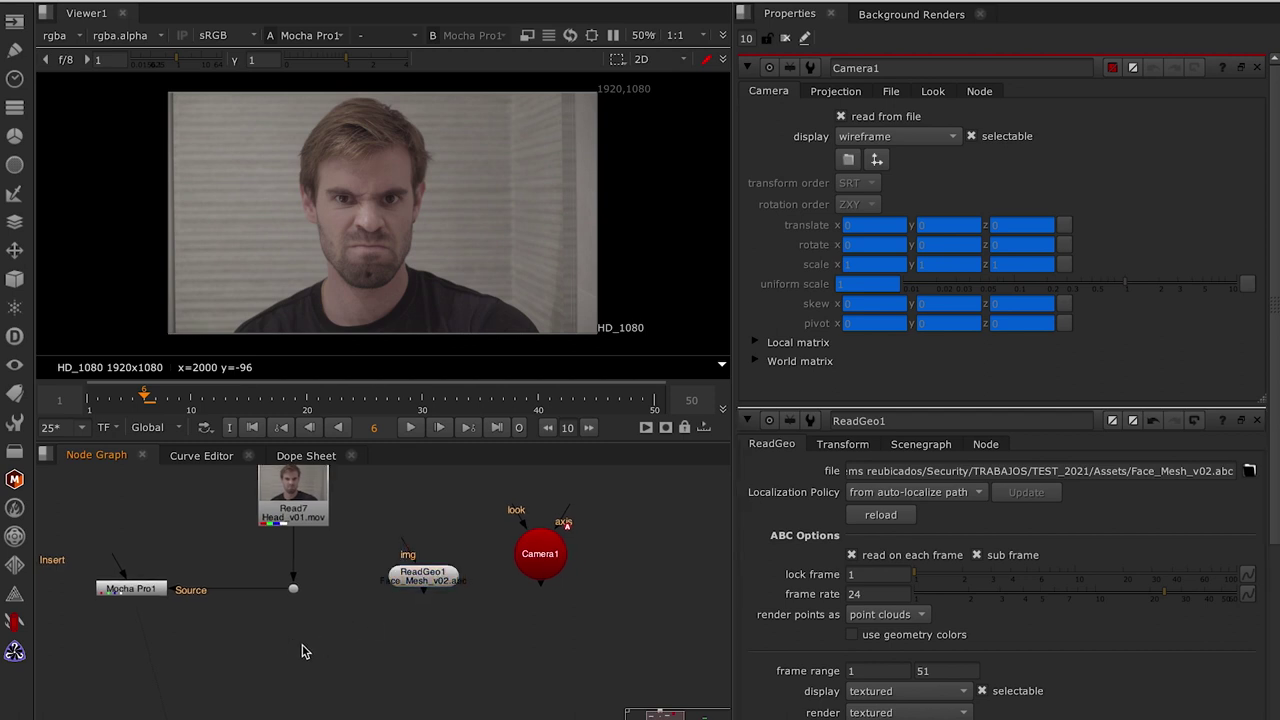
Step: Add a ScanlineRender for the face mesh and a Merge with its background on the plate
key(Tab)
text(scan)
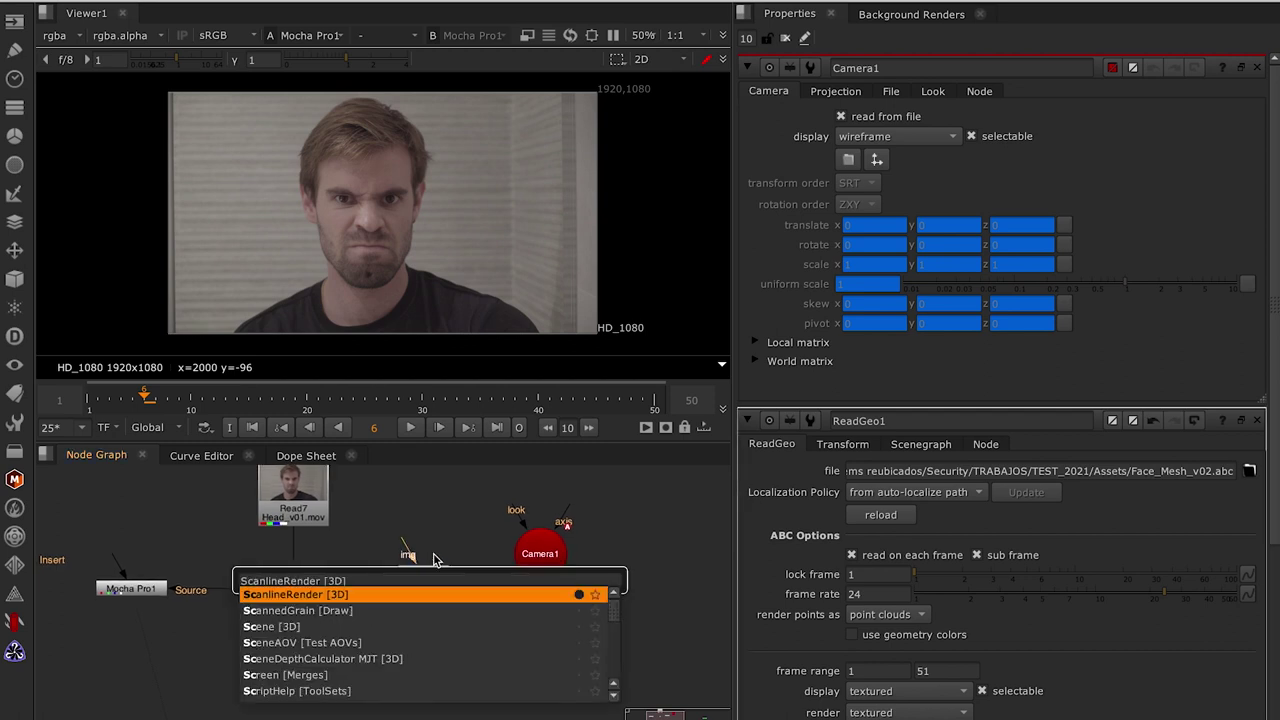
key(Return)
drag(514, 552, 430, 630)
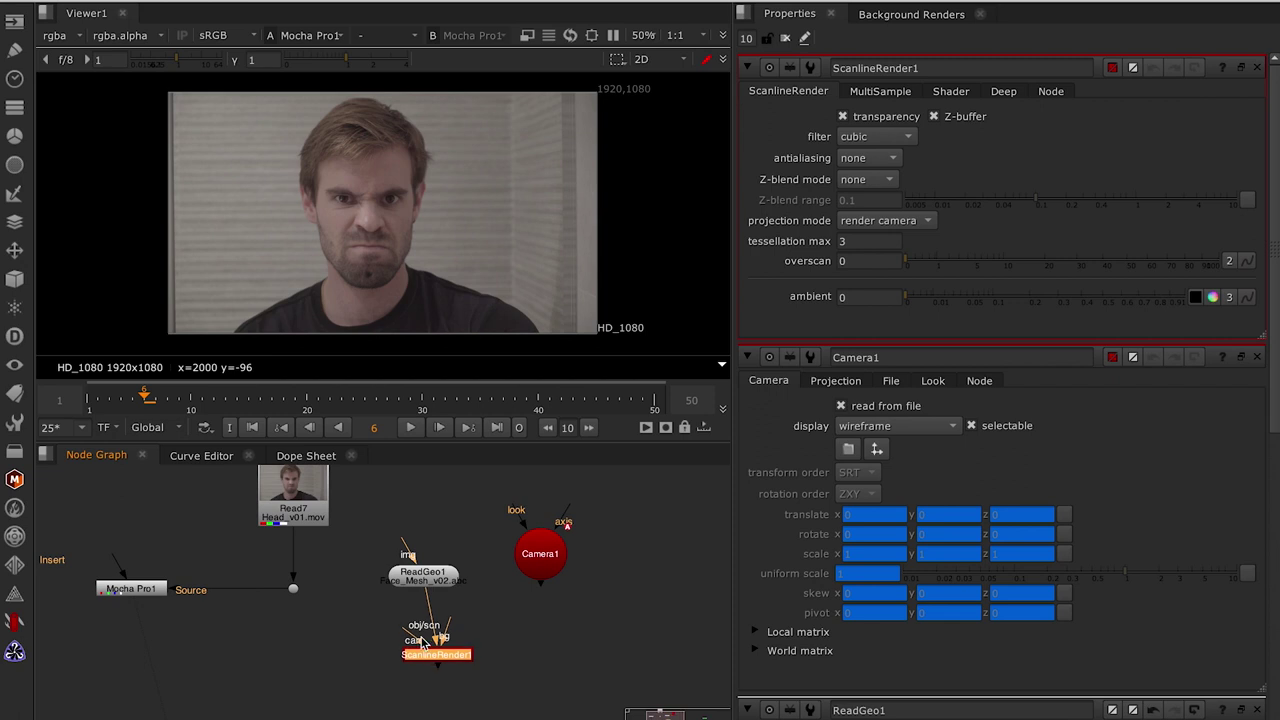
click(290, 660)
key(m)
mouse_move(305, 640)
mouse_down()
mouse_move(293, 589)
mouse_move(318, 650)
mouse_move(470, 581)
mouse_move(333, 667)
mouse_move(345, 717)
mouse_up()
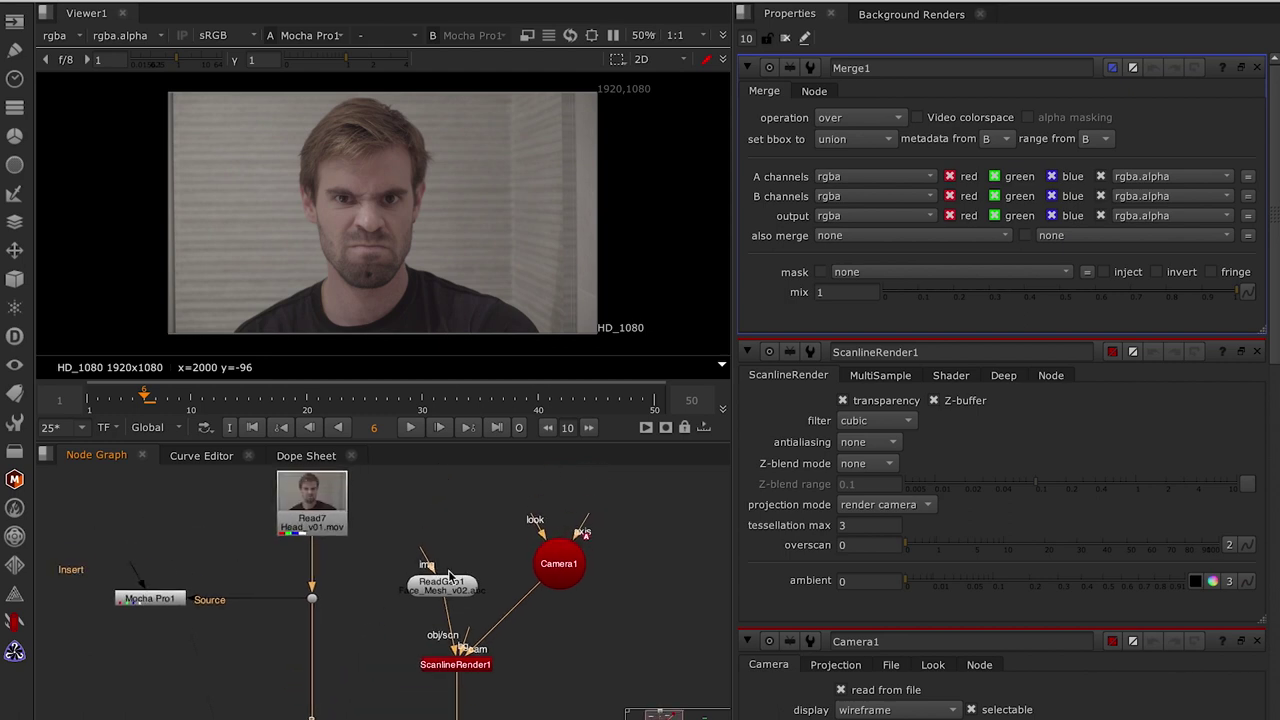
Step: Connect a CheckerBoard as the ReadGeo texture and view Merge1
key(Tab)
text(c)
click(307, 549)
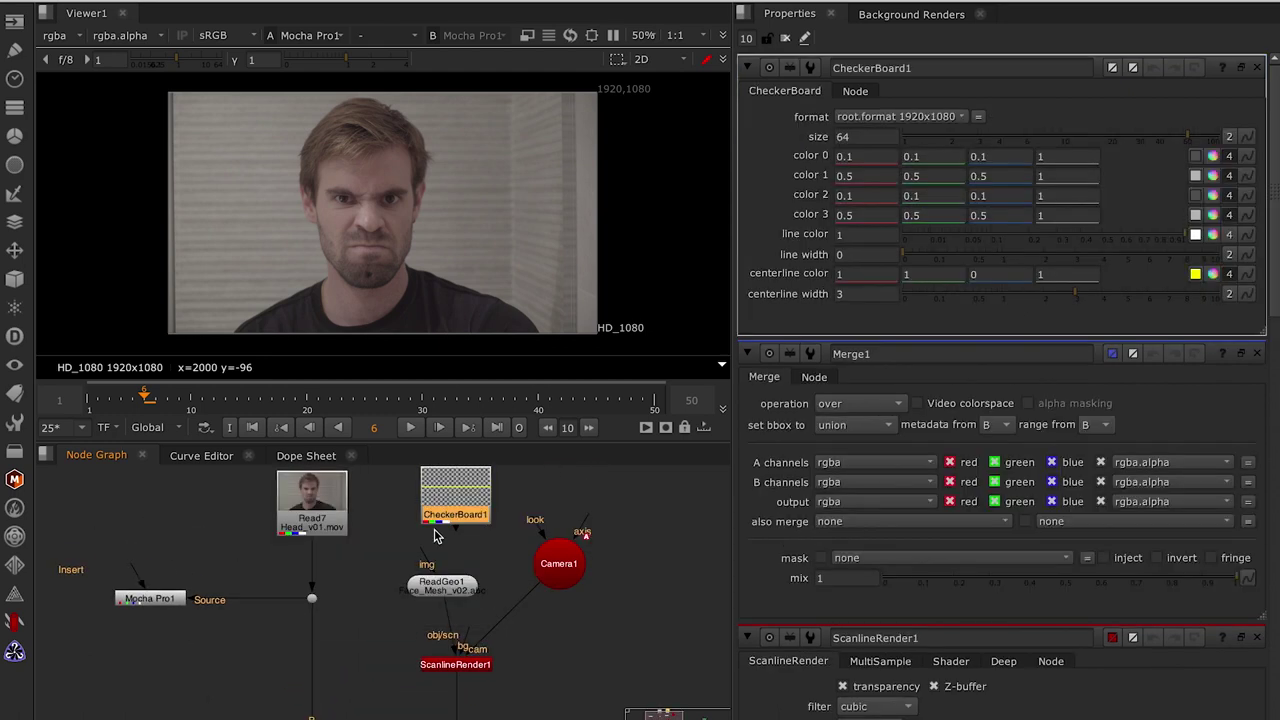
drag(447, 592, 461, 592)
click(315, 696)
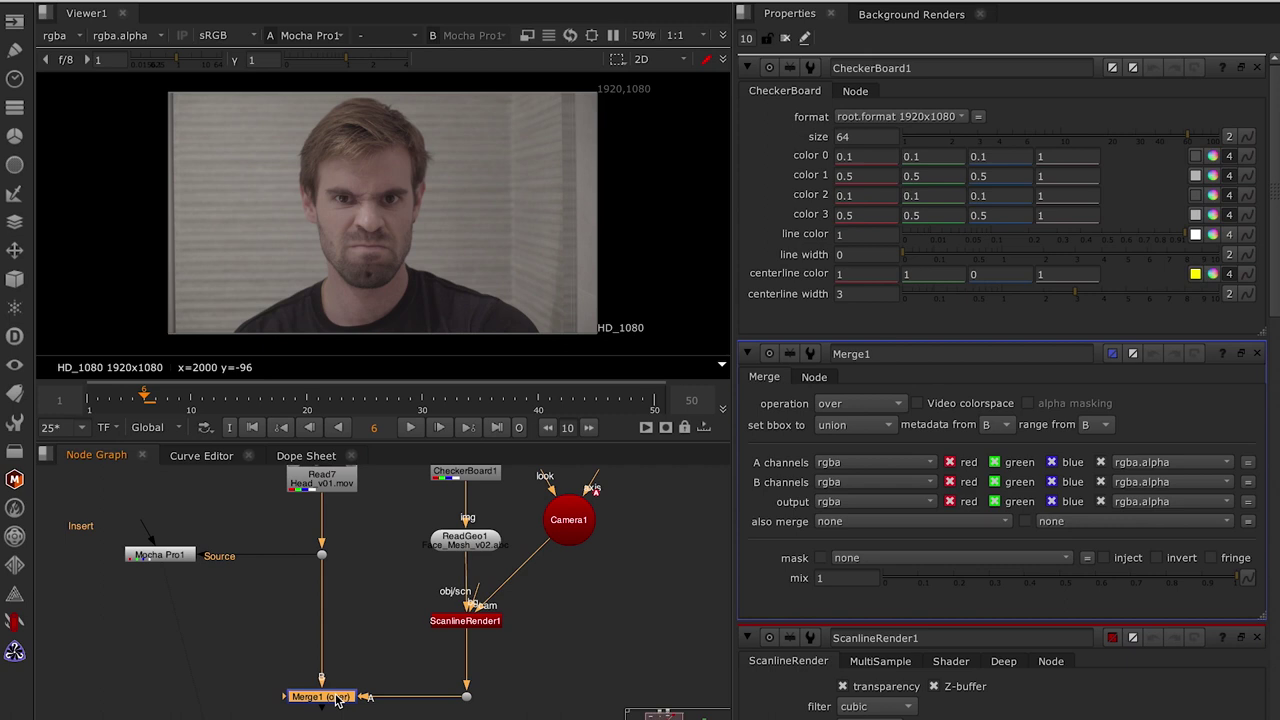
key(1)
Step: Insert a Multiply of 0.41 after the render, set checker size to 32, and play back
click(466, 630)
key(Tab)
text(mul)
key(Return)
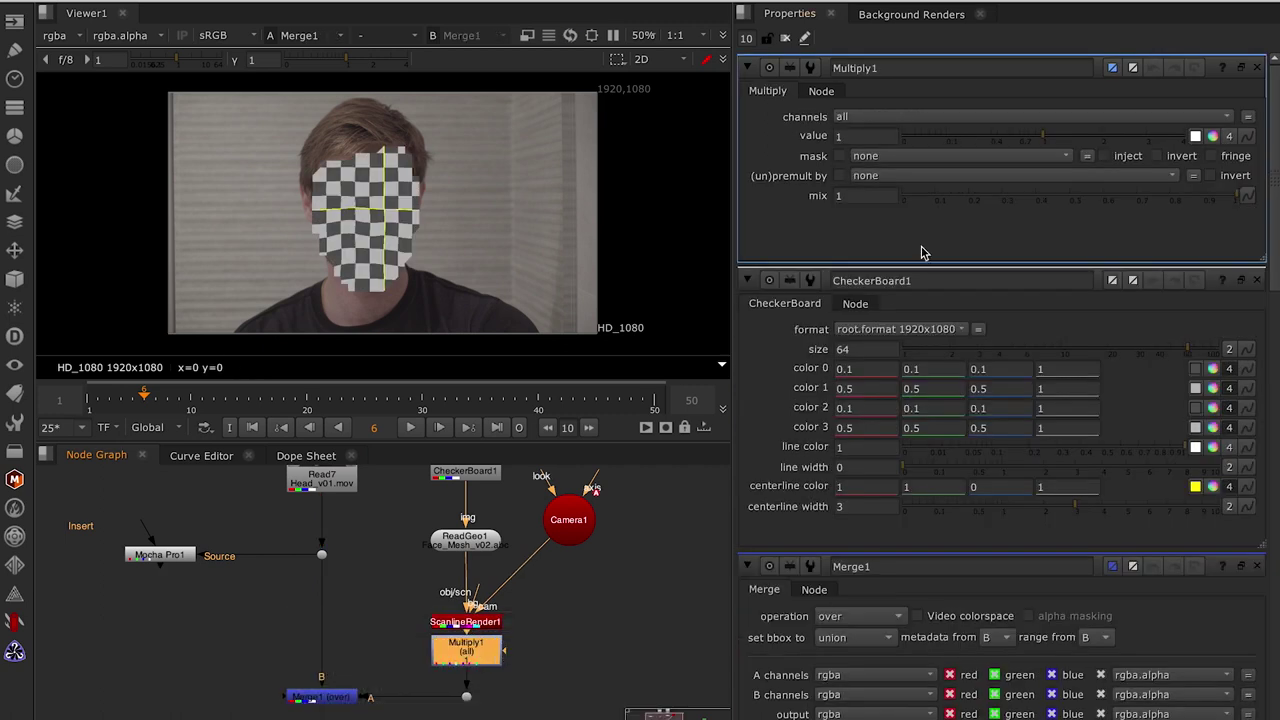
click(983, 137)
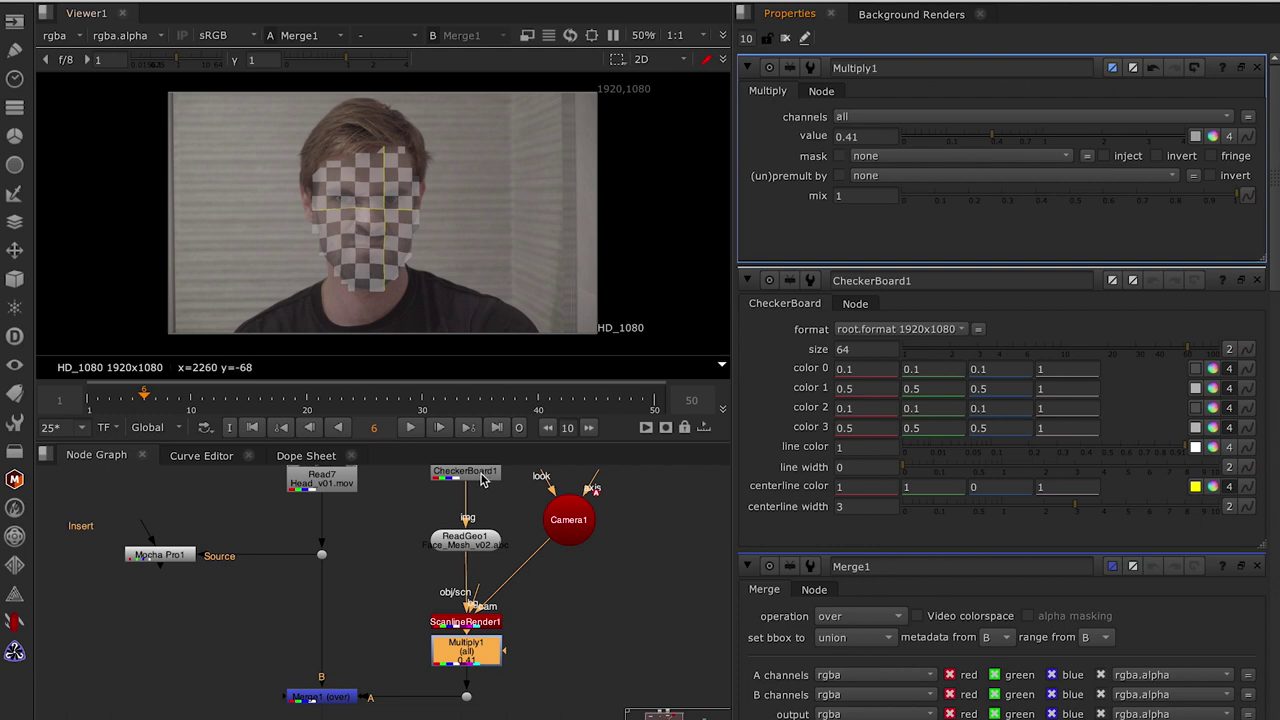
double_click(483, 480)
click(1139, 137)
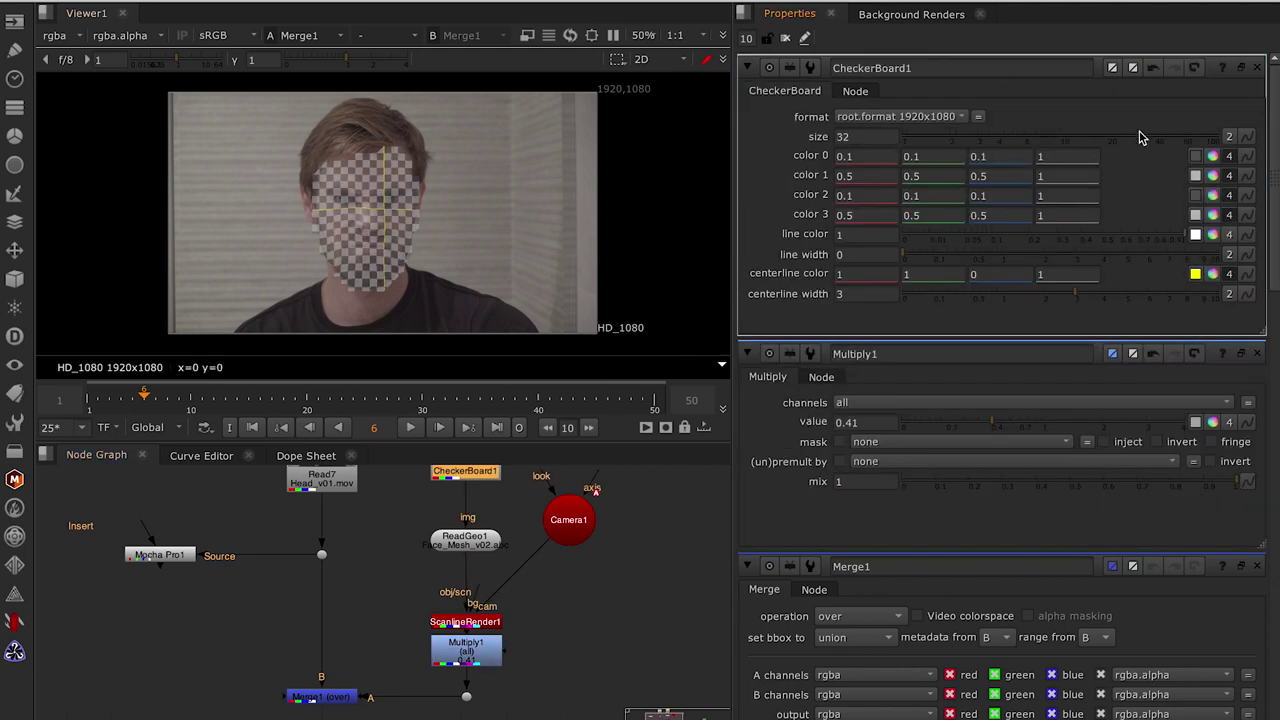
click(410, 427)
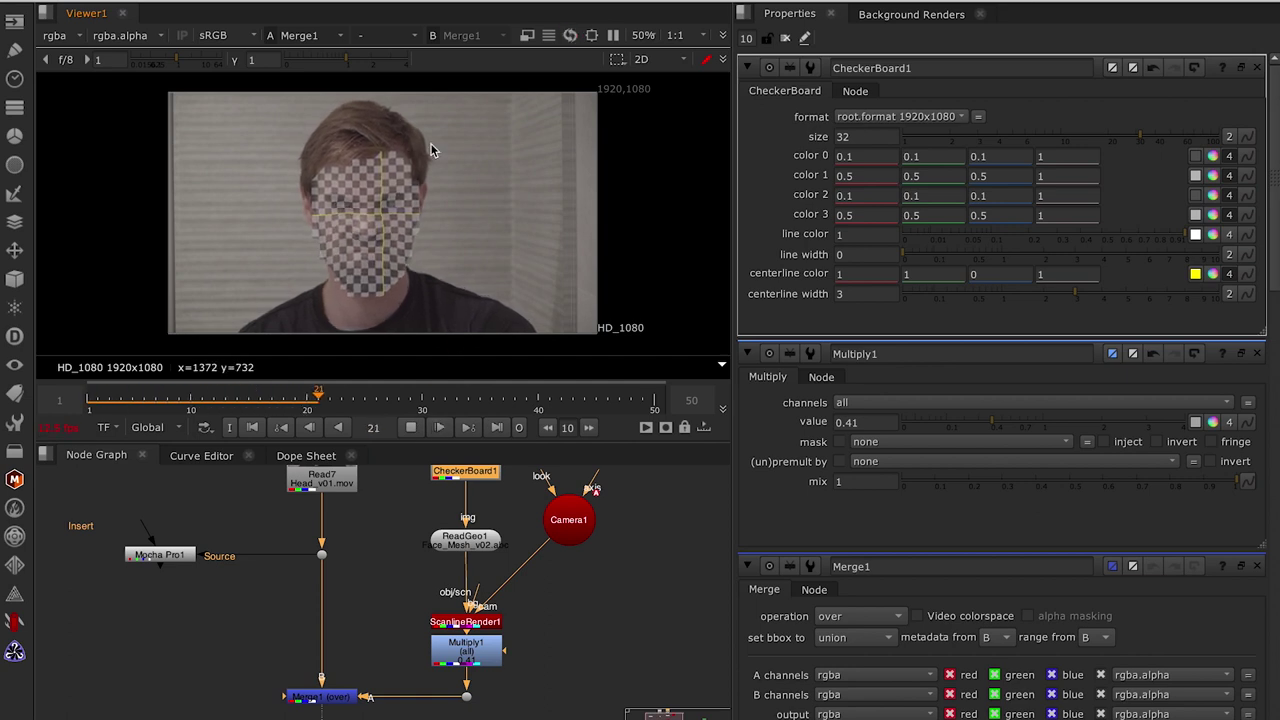
click(785, 37)
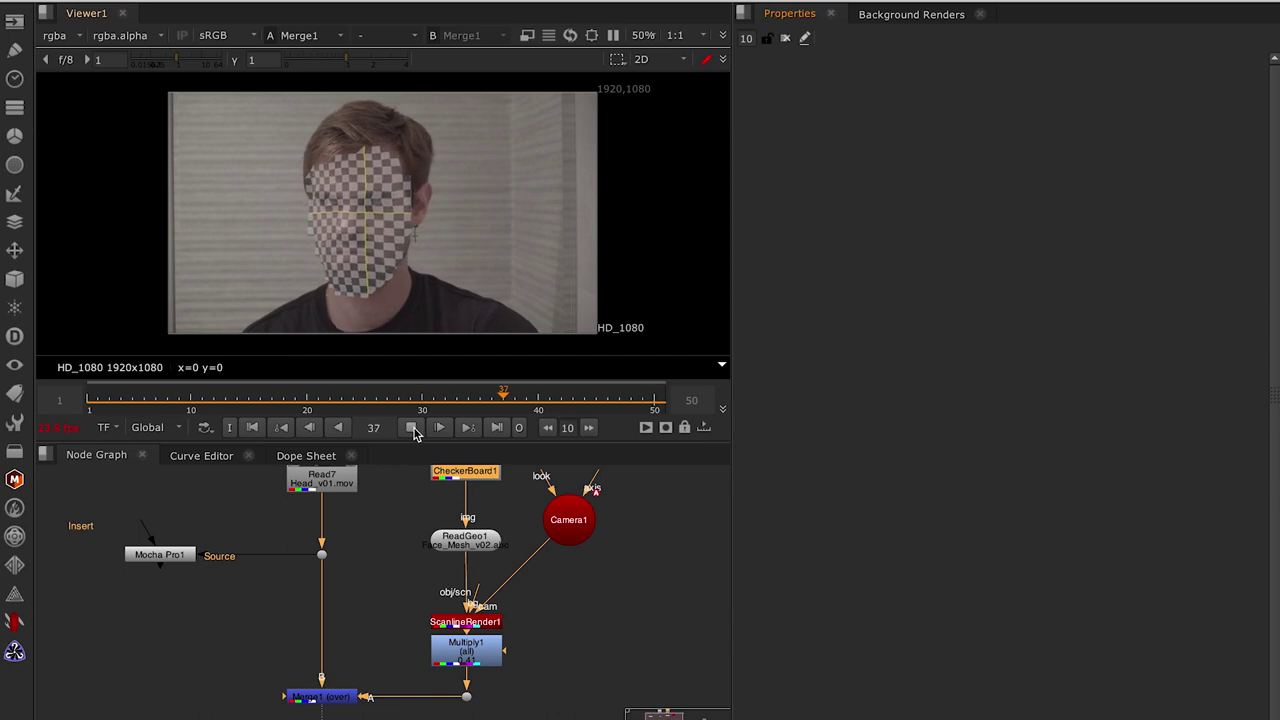
click(410, 427)
key(Tab)
click(368, 200)
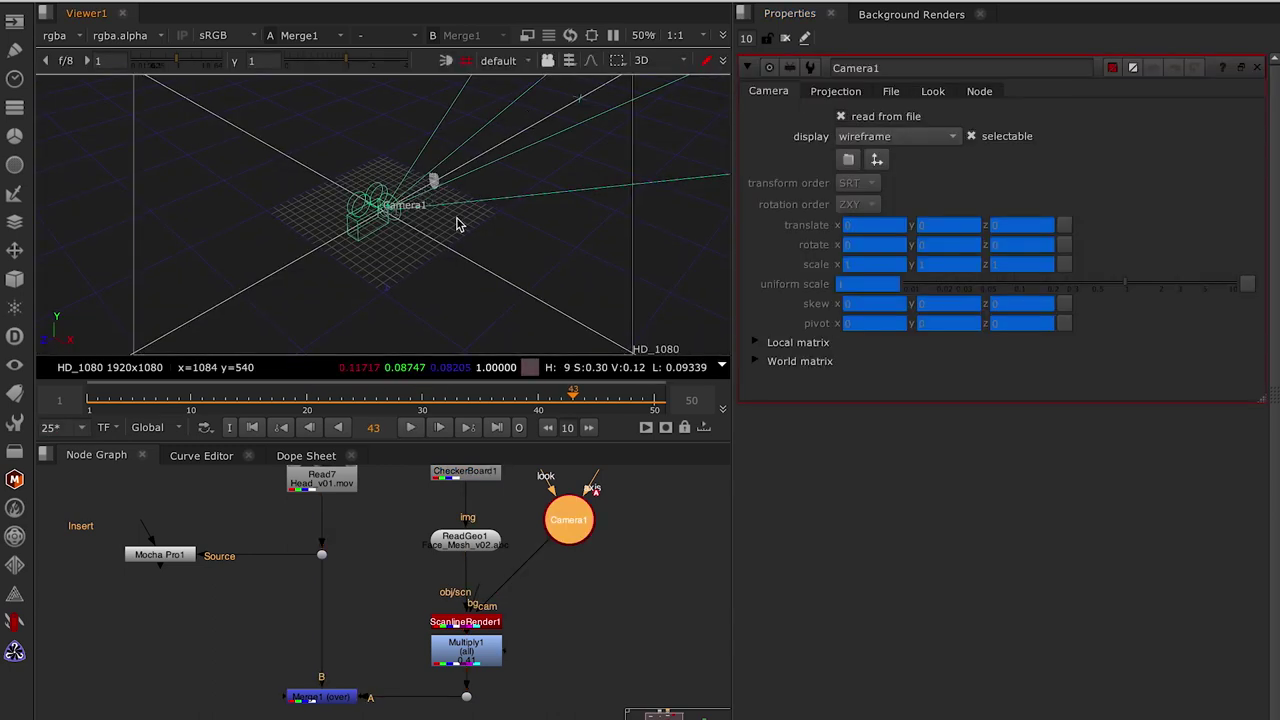
scroll(456, 222, up, 5)
click(408, 328)
click(306, 399)
drag(293, 403, 433, 403)
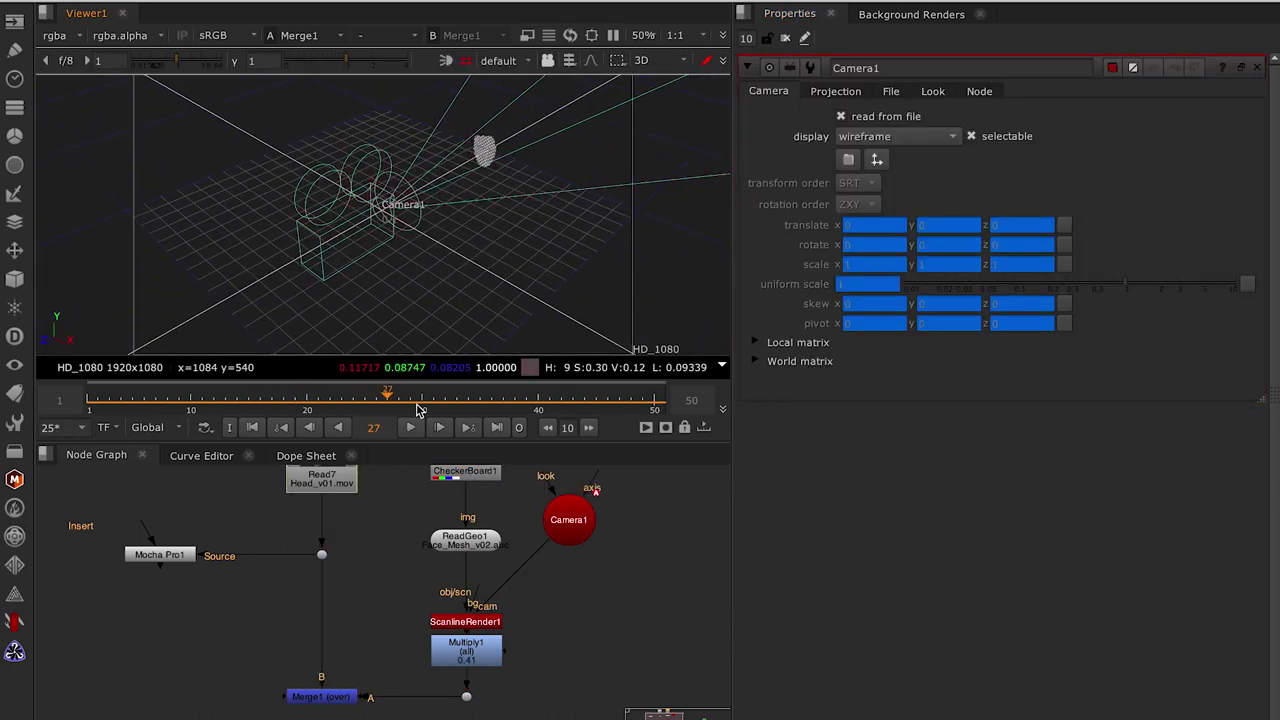
key(Tab)
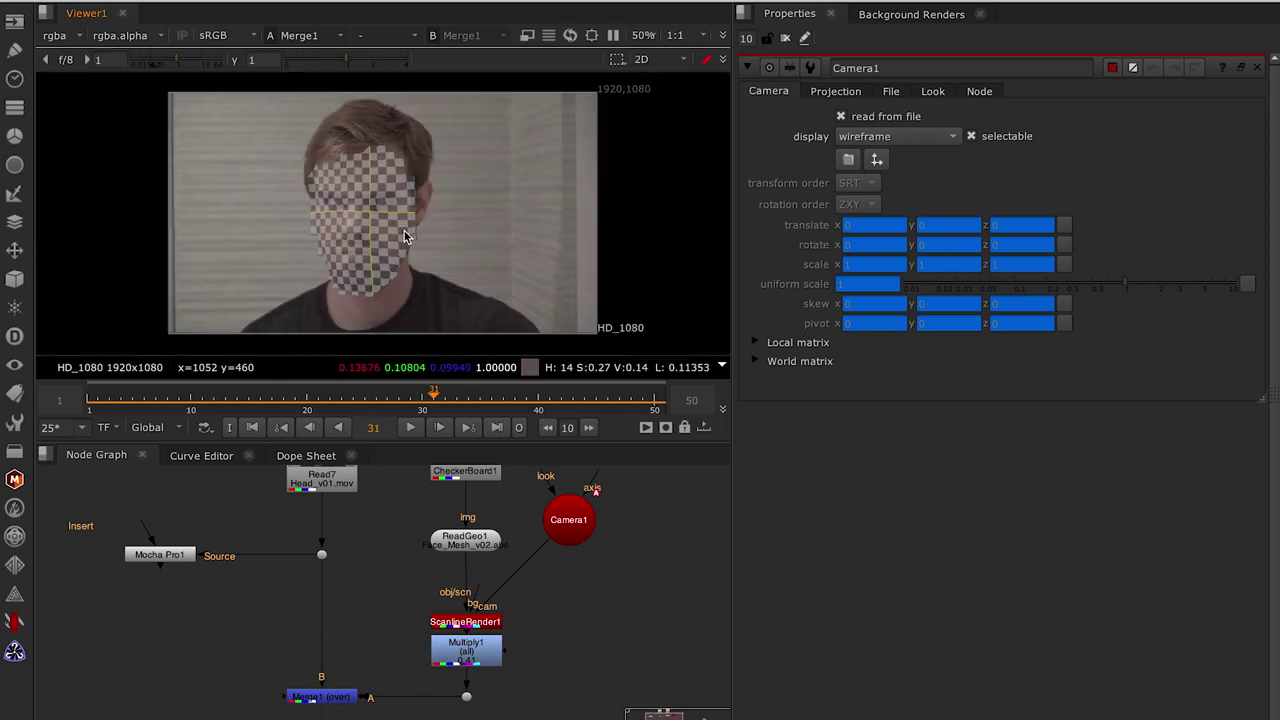
click(253, 427)
click(410, 427)
click(411, 429)
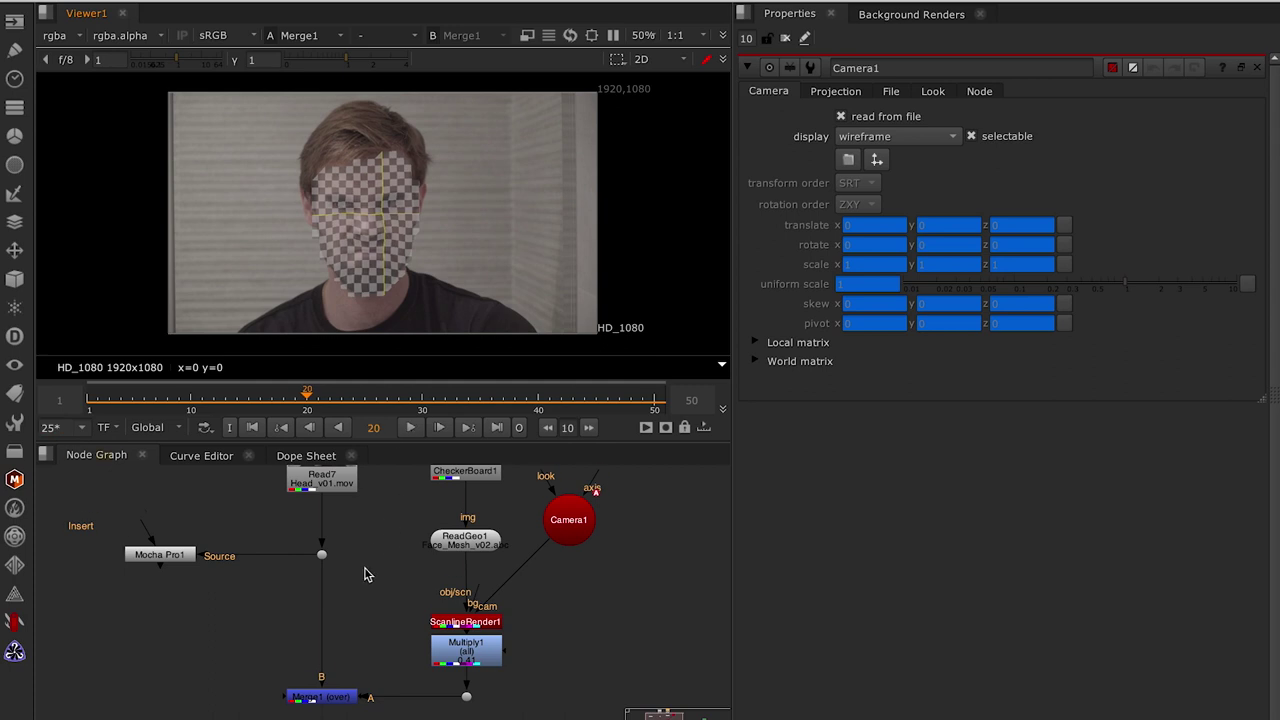
scroll(365, 572, down, 3)
Step: Rearrange the Read7, Mocha Pro1, camera, CheckerBoard and render nodes in the graph
drag(475, 630, 294, 658)
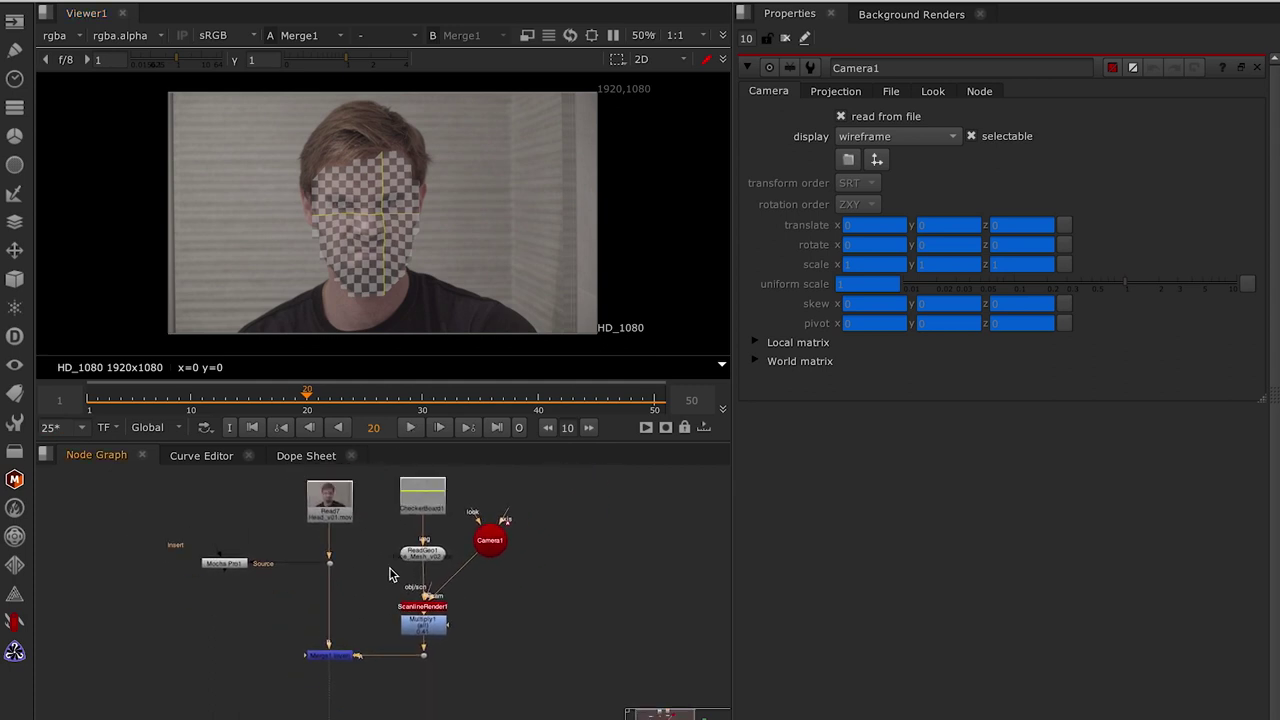
drag(433, 563, 406, 698)
scroll(428, 625, up, 2)
drag(510, 504, 357, 665)
mouse_move(400, 628)
mouse_down()
mouse_move(400, 665)
mouse_move(439, 553)
mouse_move(470, 598)
mouse_up()
click(534, 541)
drag(360, 497, 160, 648)
drag(326, 528, 326, 496)
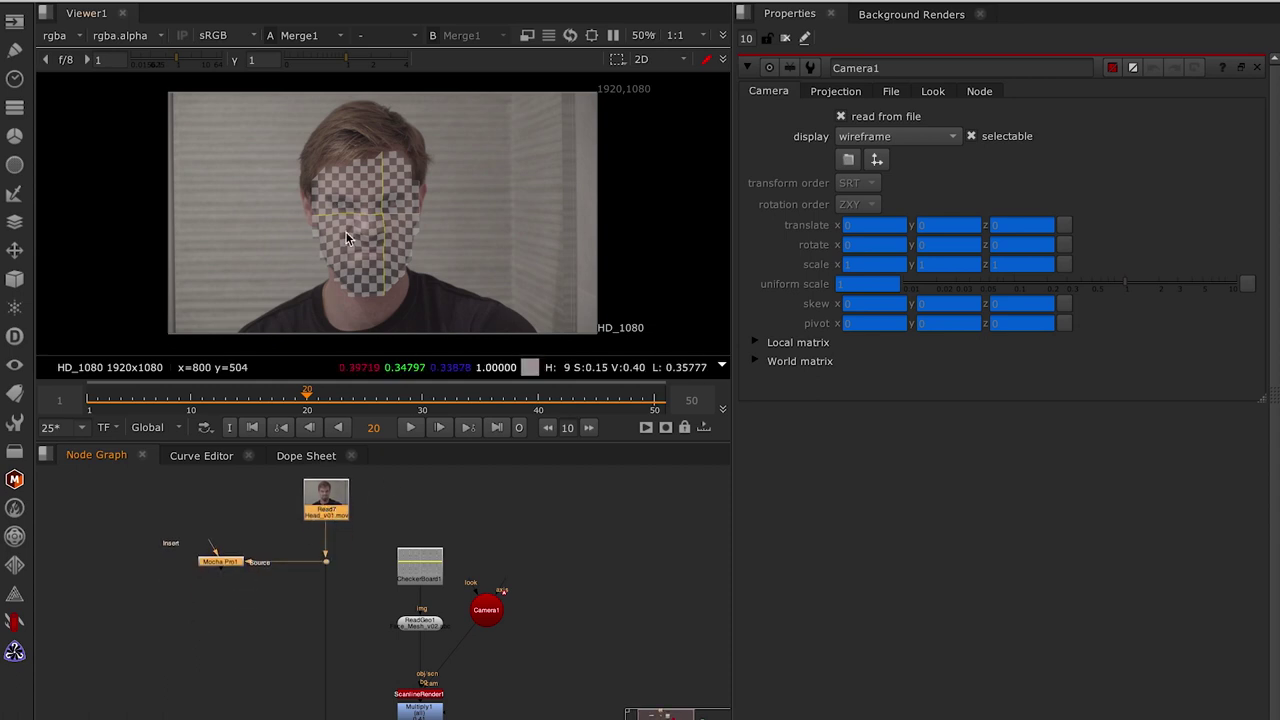
drag(380, 580, 400, 523)
scroll(500, 529, up, 2)
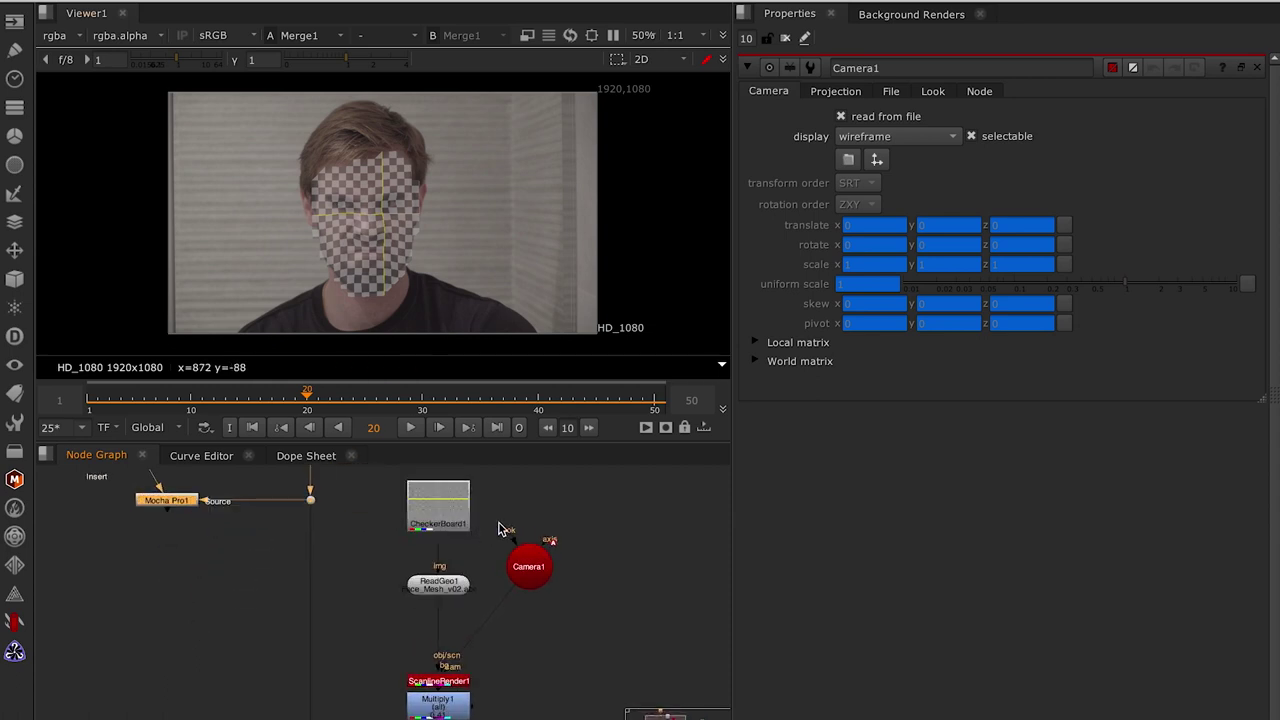
drag(500, 529, 487, 561)
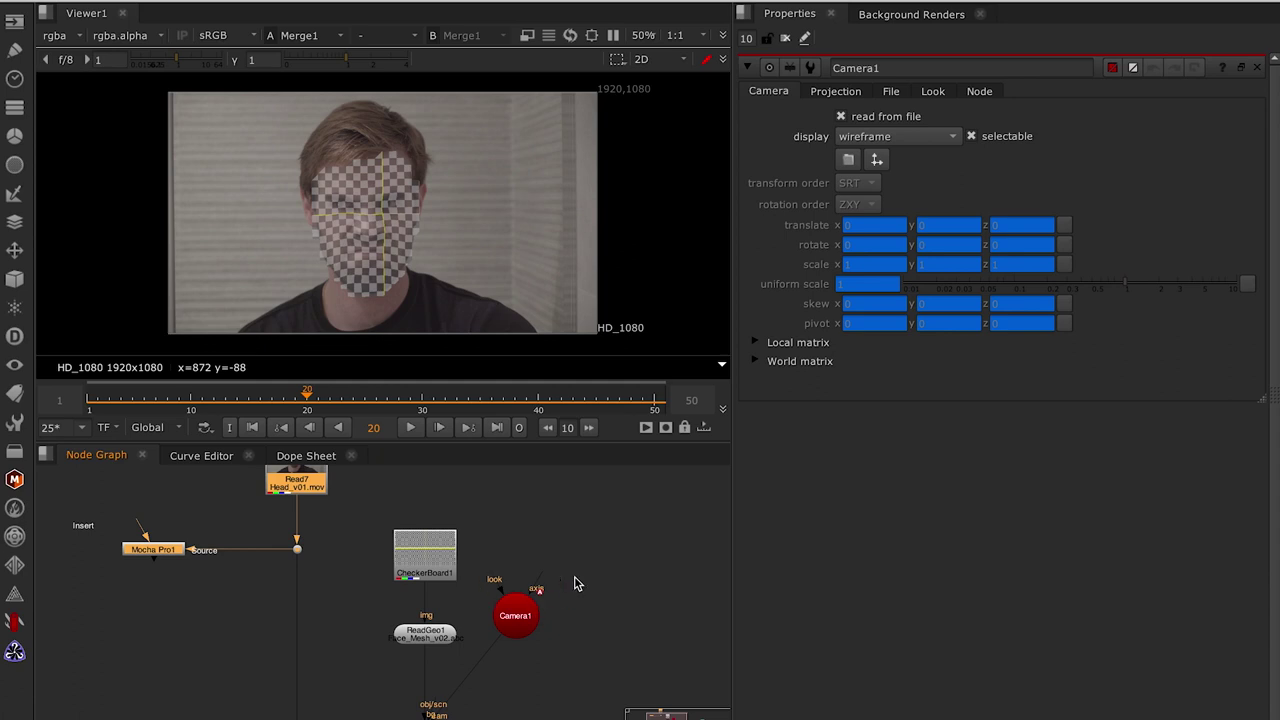
drag(575, 584, 570, 512)
mouse_move(512, 628)
mouse_down()
mouse_move(532, 577)
mouse_move(565, 606)
mouse_move(563, 654)
mouse_up()
drag(480, 536, 480, 521)
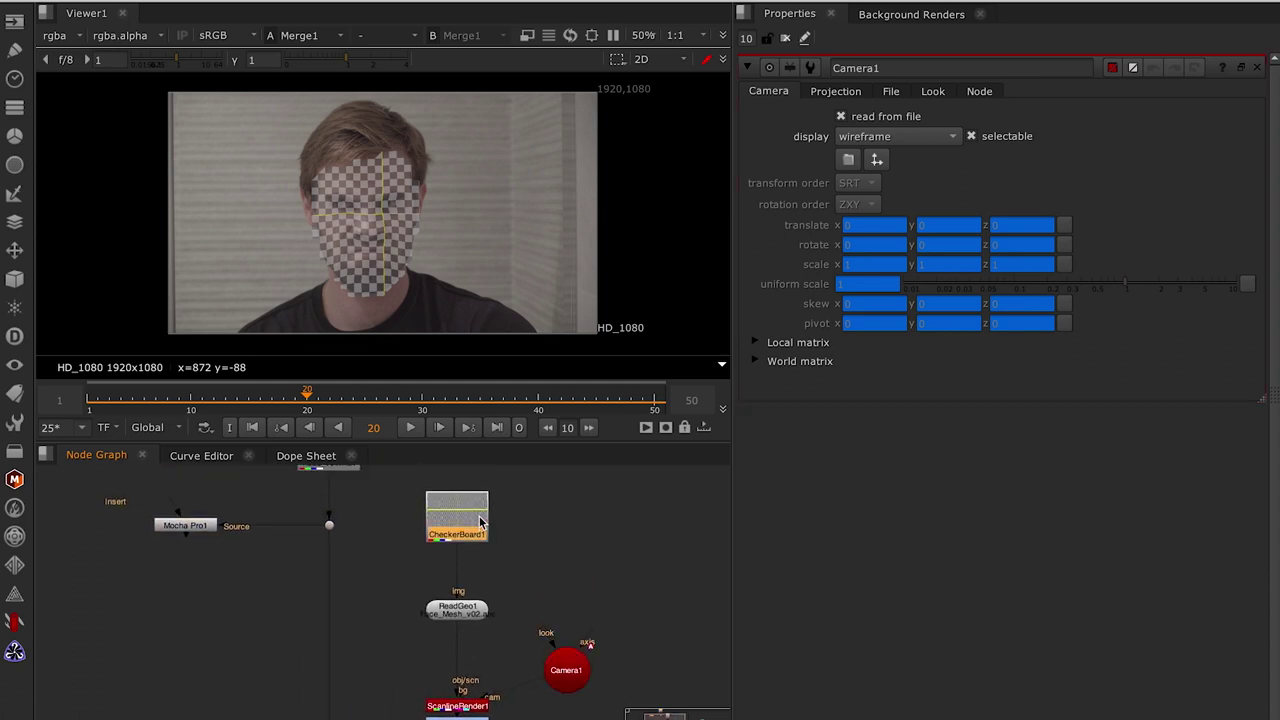
Step: Add a Project3D node, delete CheckerBoard1, and connect Camera1 as its camera input
key(Tab)
text(proje)
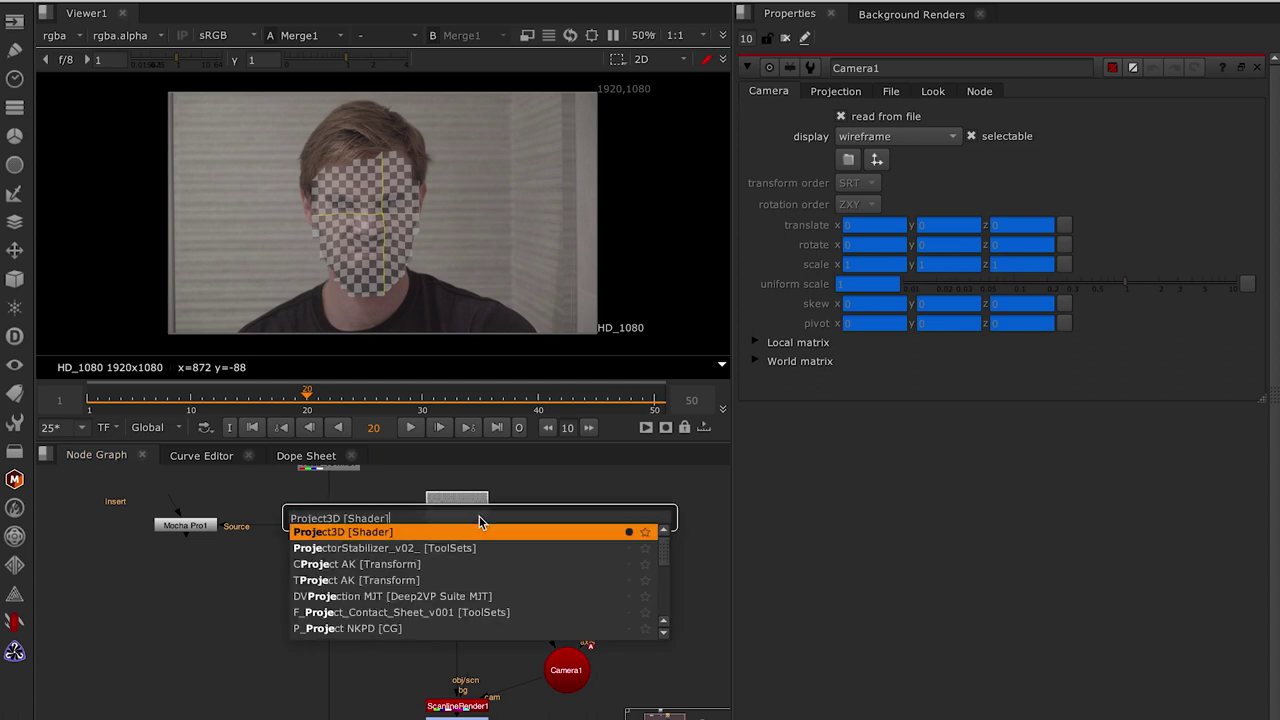
key(Return)
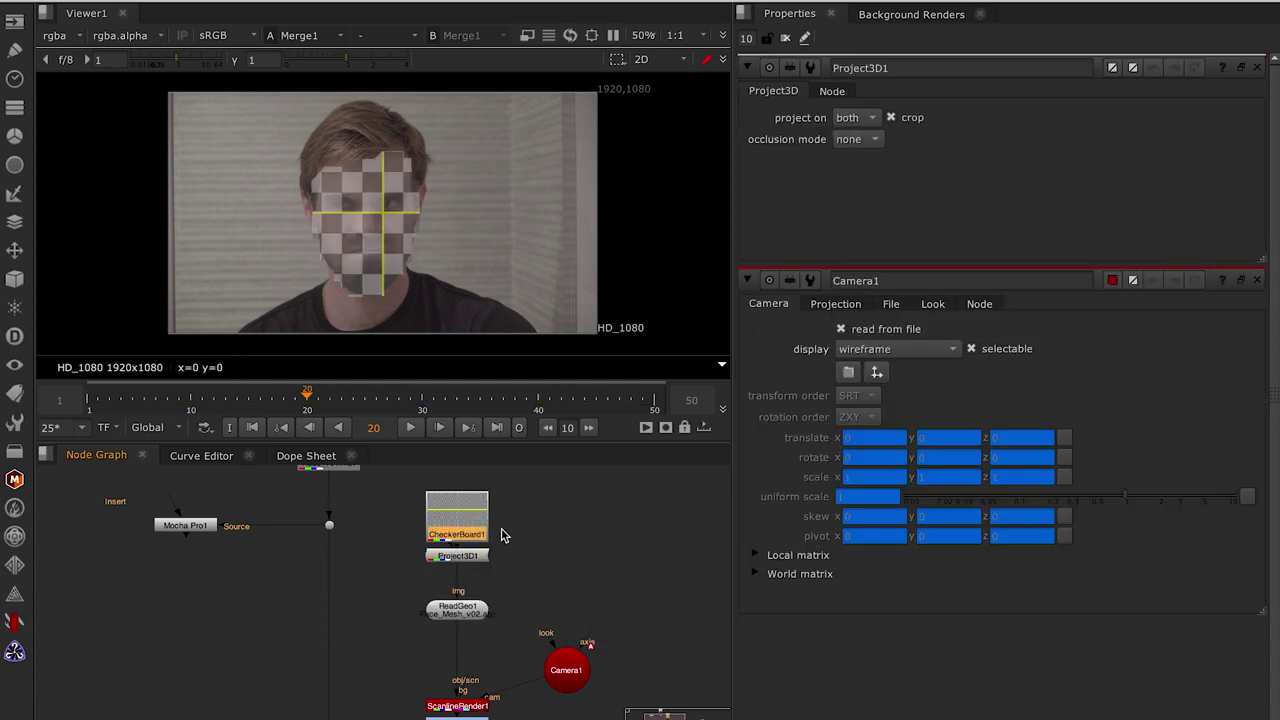
key(Delete)
mouse_move(563, 672)
mouse_down()
mouse_move(533, 527)
mouse_move(563, 543)
mouse_up()
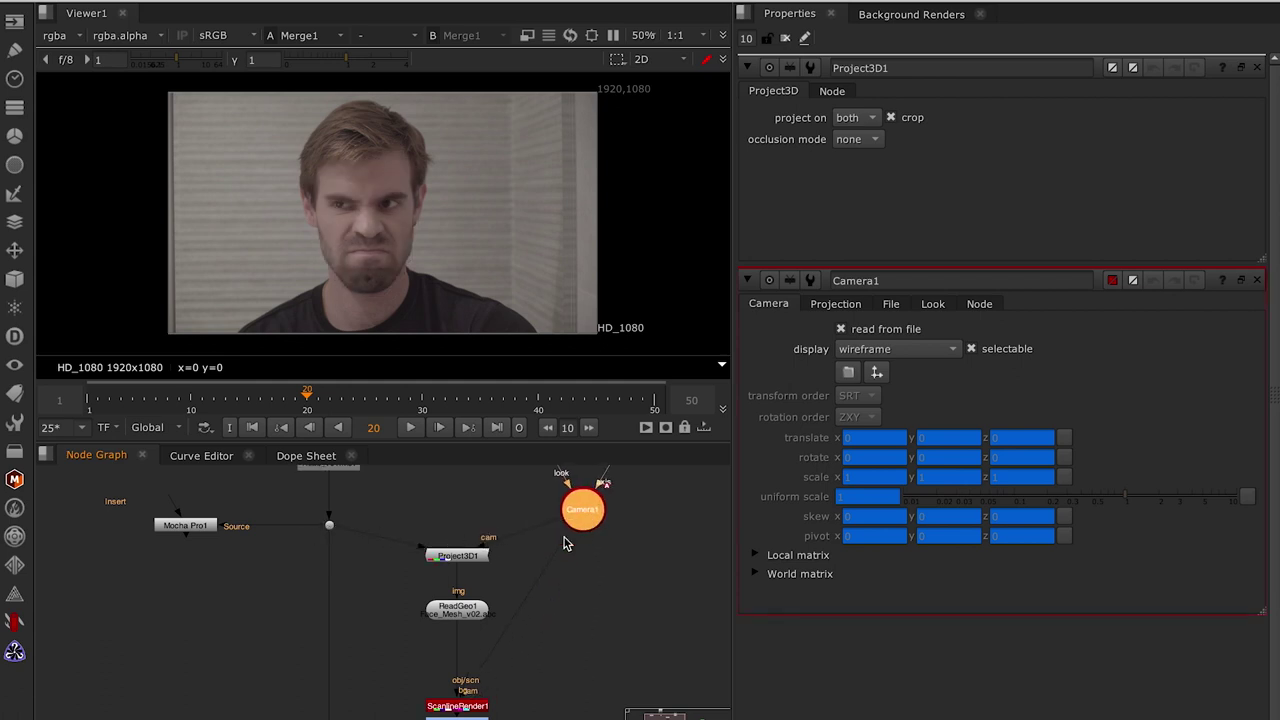
drag(477, 697, 472, 708)
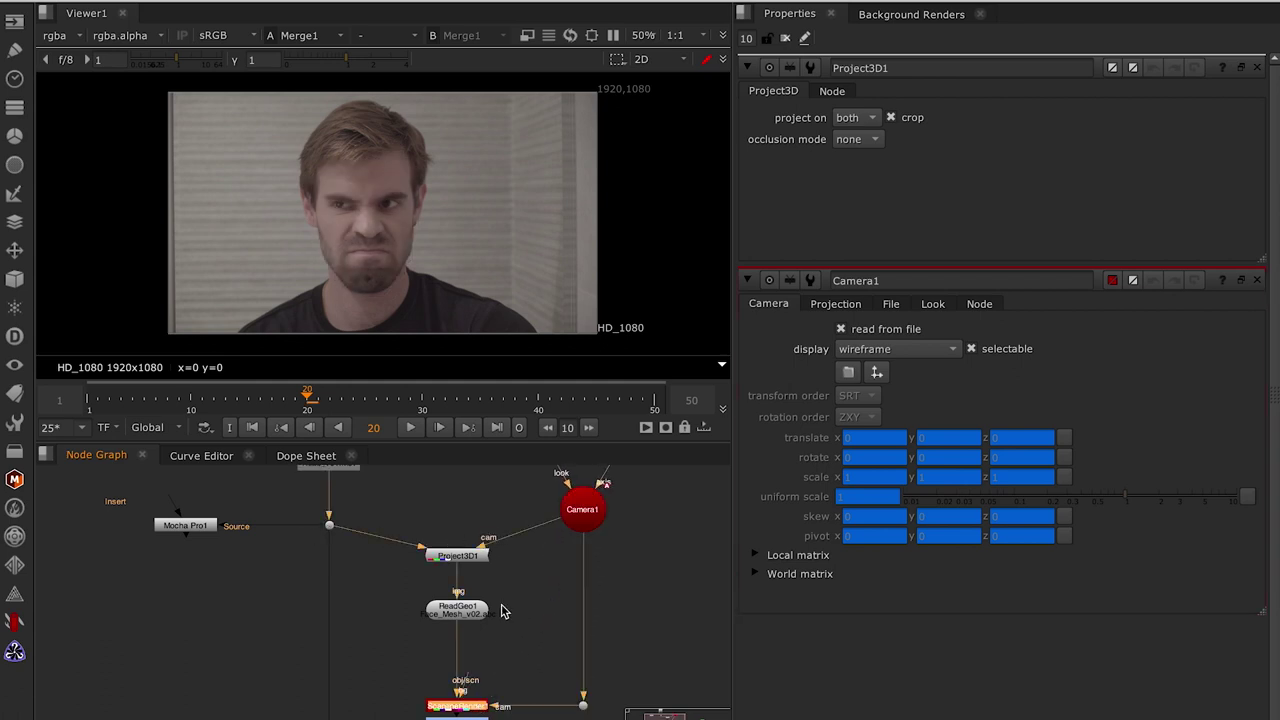
drag(574, 512, 574, 553)
Step: Move to frame 13 and search for a FrameHold node, undoing an accidental aeFiller
drag(272, 402, 239, 402)
key(Tab)
text(aefiller)
key(Return)
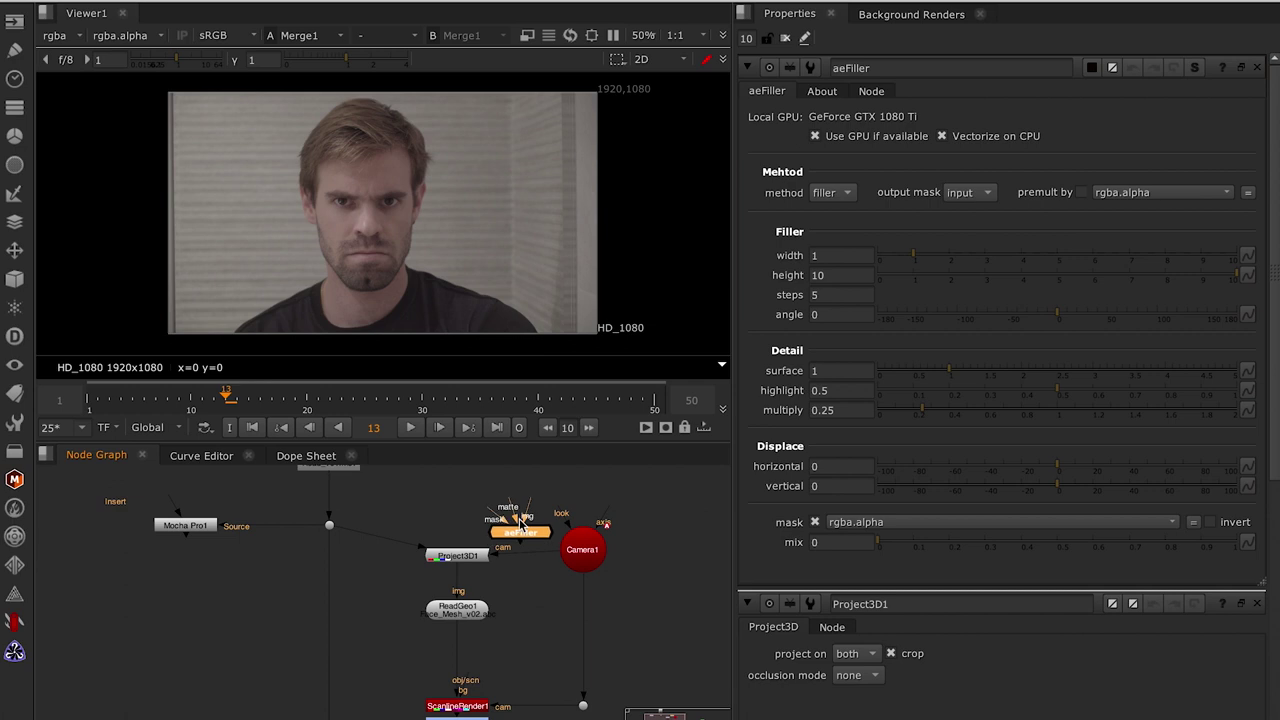
key(ctrl+z)
key(Tab)
Step: Insert a FrameHold at frame 13 before Camera1, lined up with the camera
text(fra)
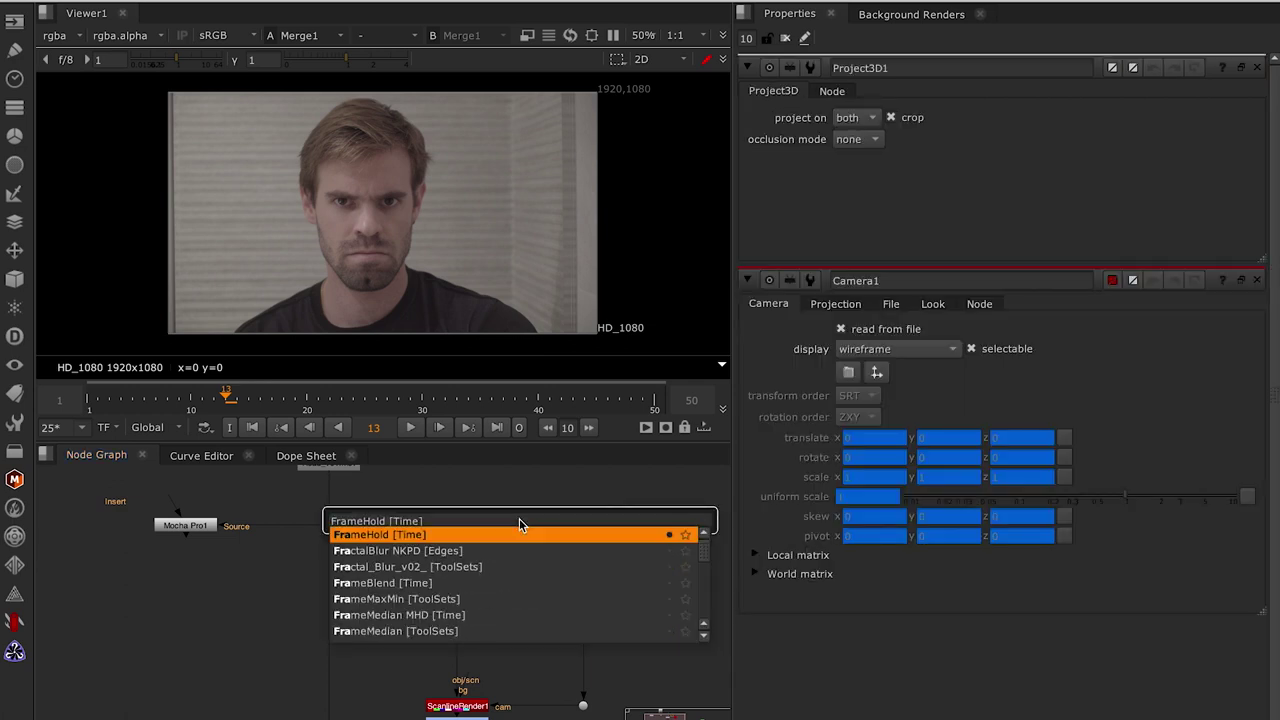
key(Return)
click(538, 558)
drag(538, 558, 543, 562)
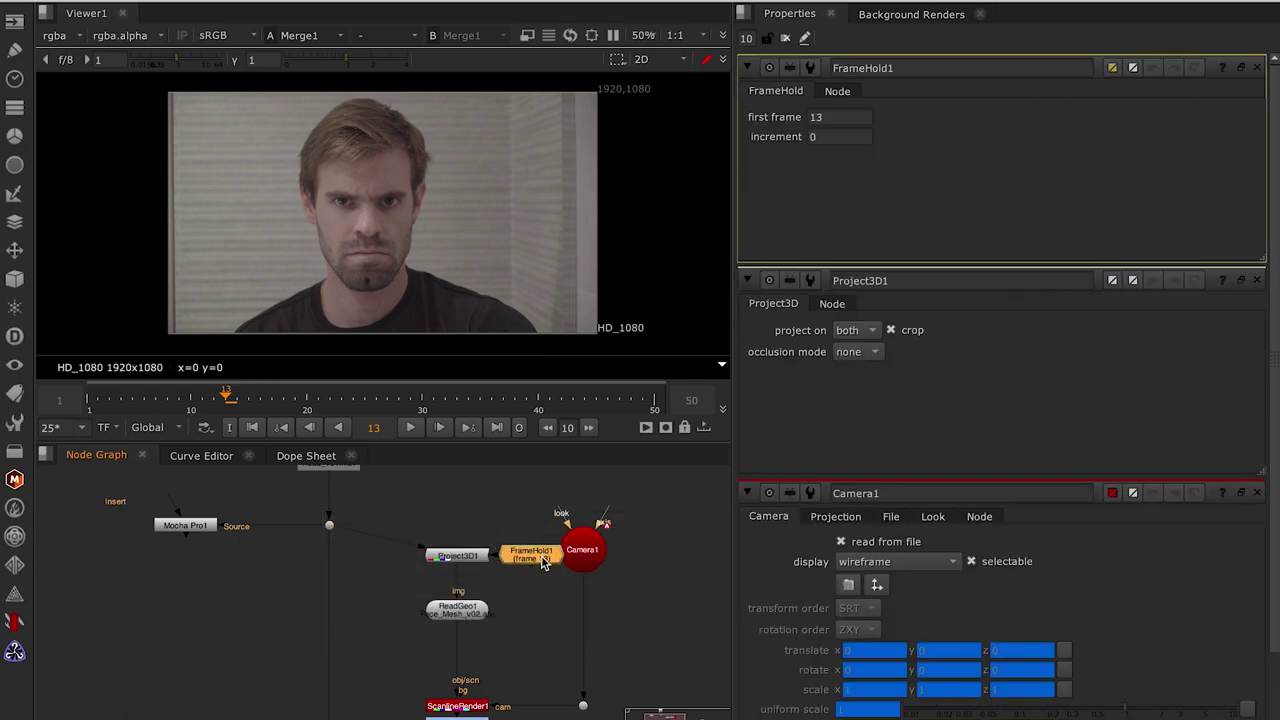
click(585, 551)
Step: Delete the Multiply1 node from the render chain
drag(554, 610, 584, 529)
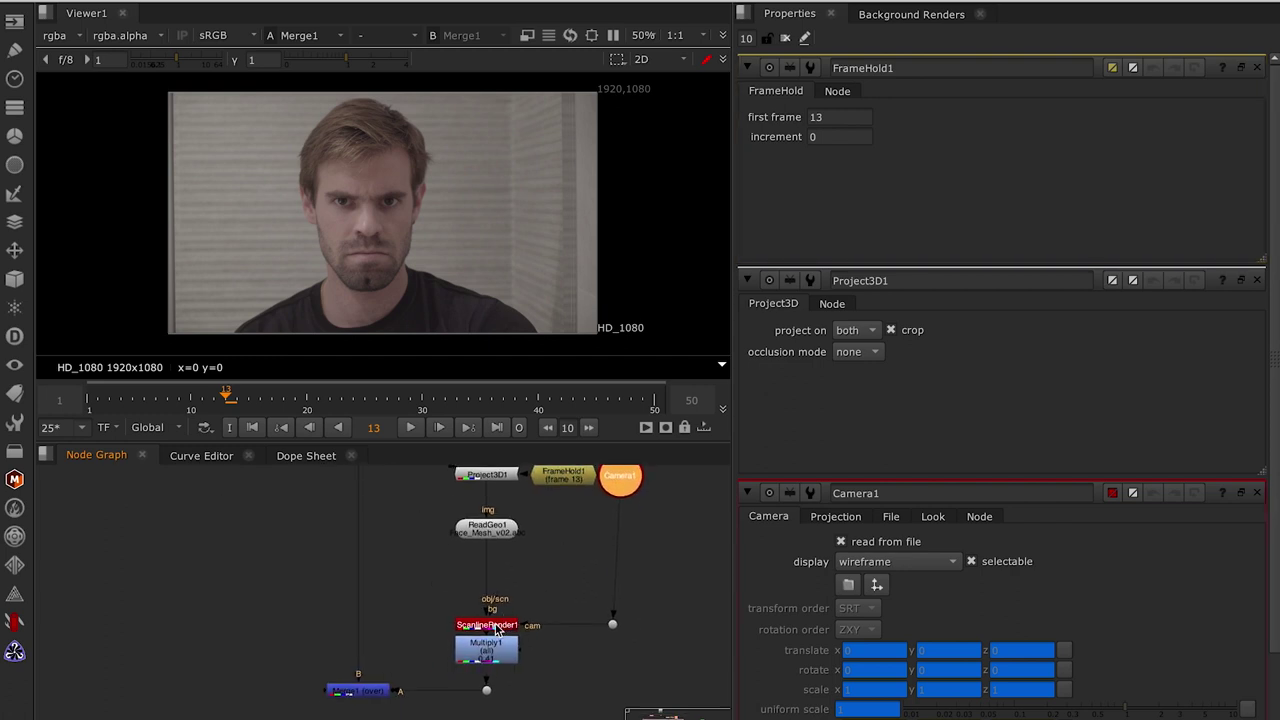
click(497, 629)
key(1)
click(488, 652)
key(Delete)
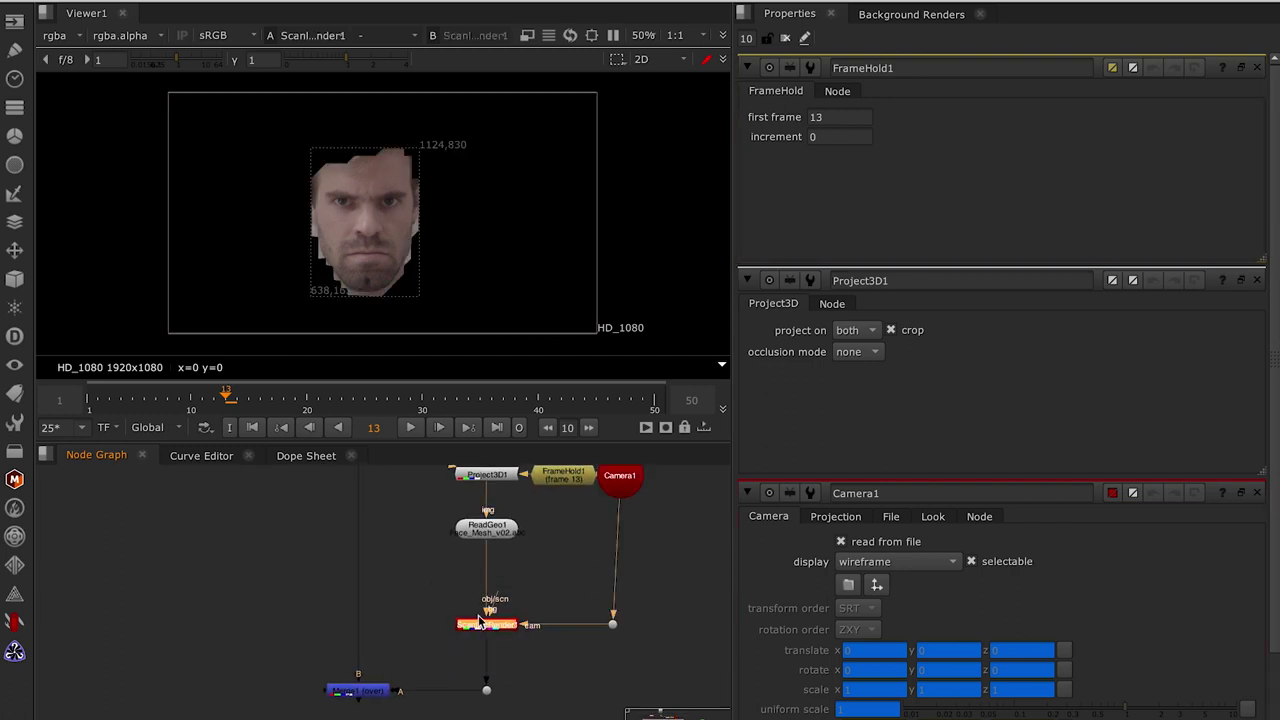
Step: Set ScanlineRender1's projection mode to uv and play the shot to check the unwrap
double_click(488, 627)
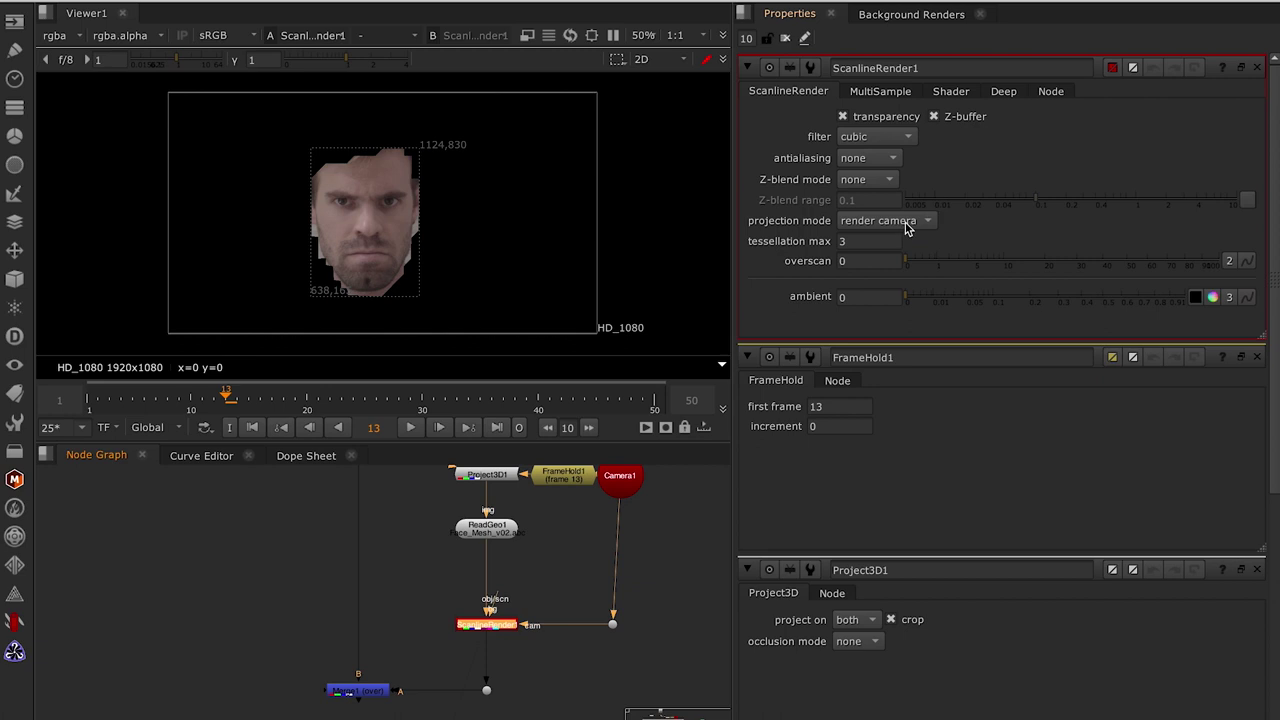
click(906, 222)
click(903, 191)
click(410, 427)
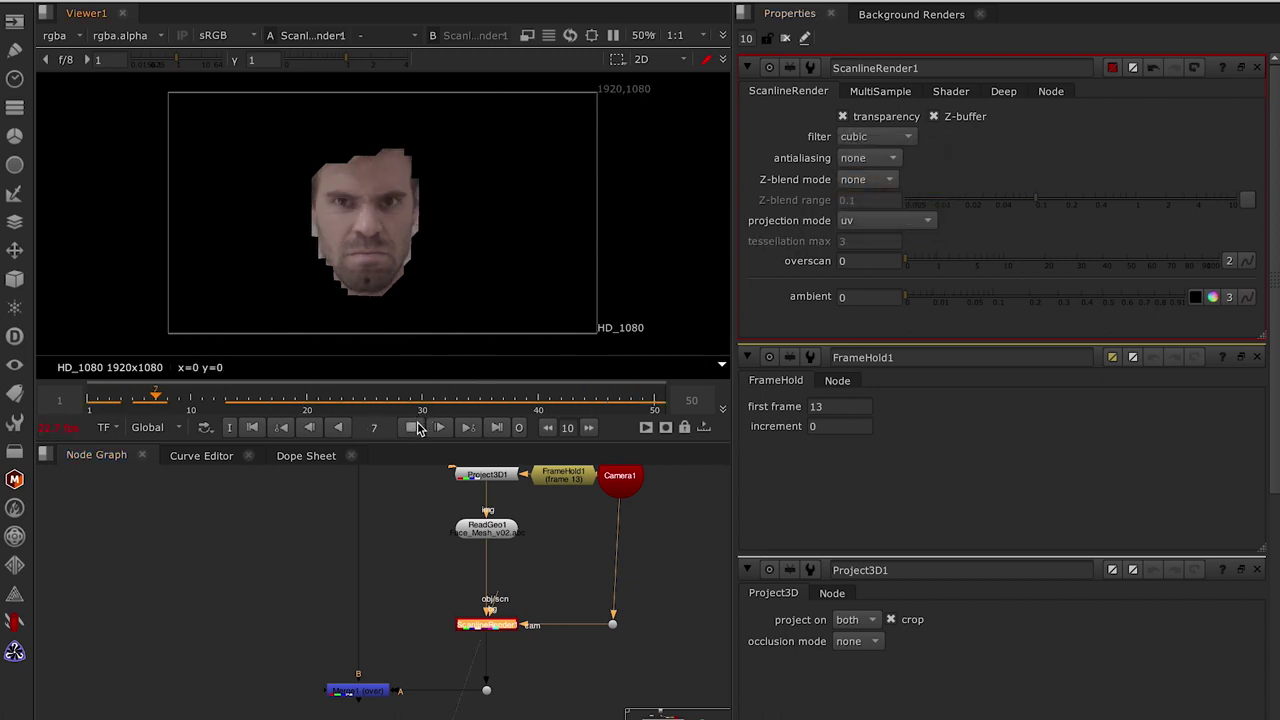
click(413, 428)
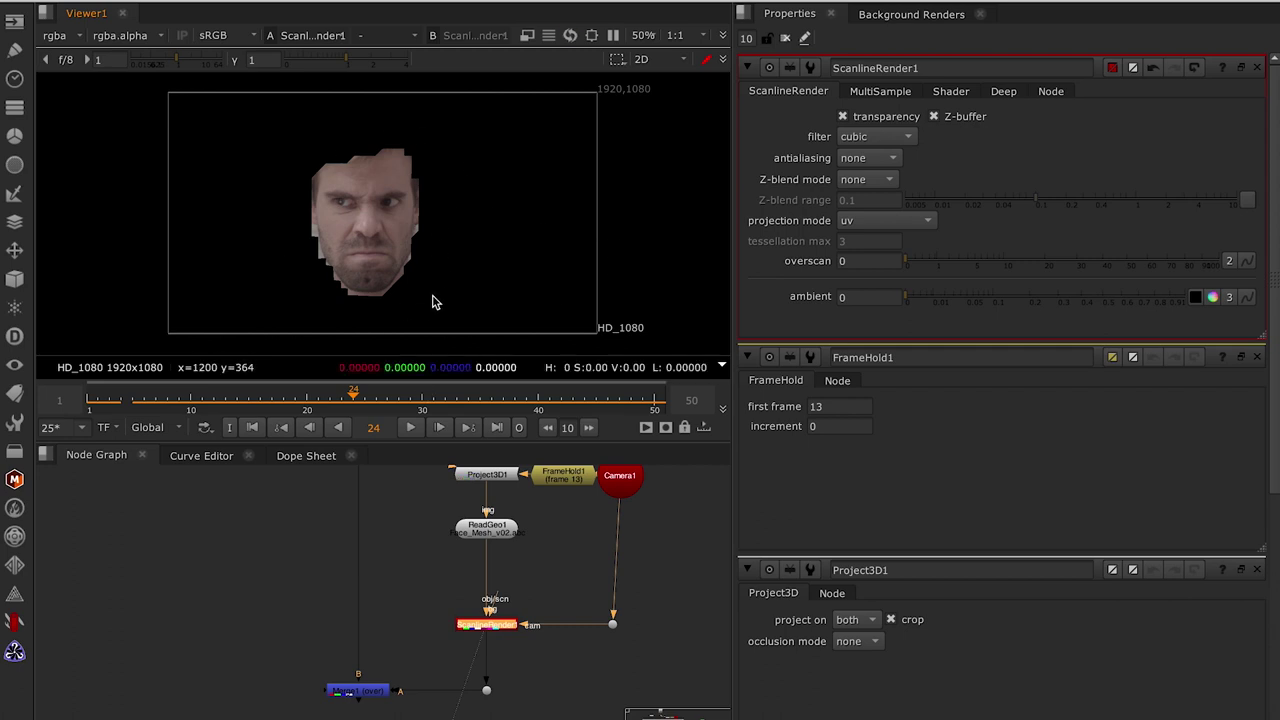
Step: Move Merge1 down and insert RotoPaint2 below ScanlineRender1
click(464, 625)
drag(383, 619, 385, 655)
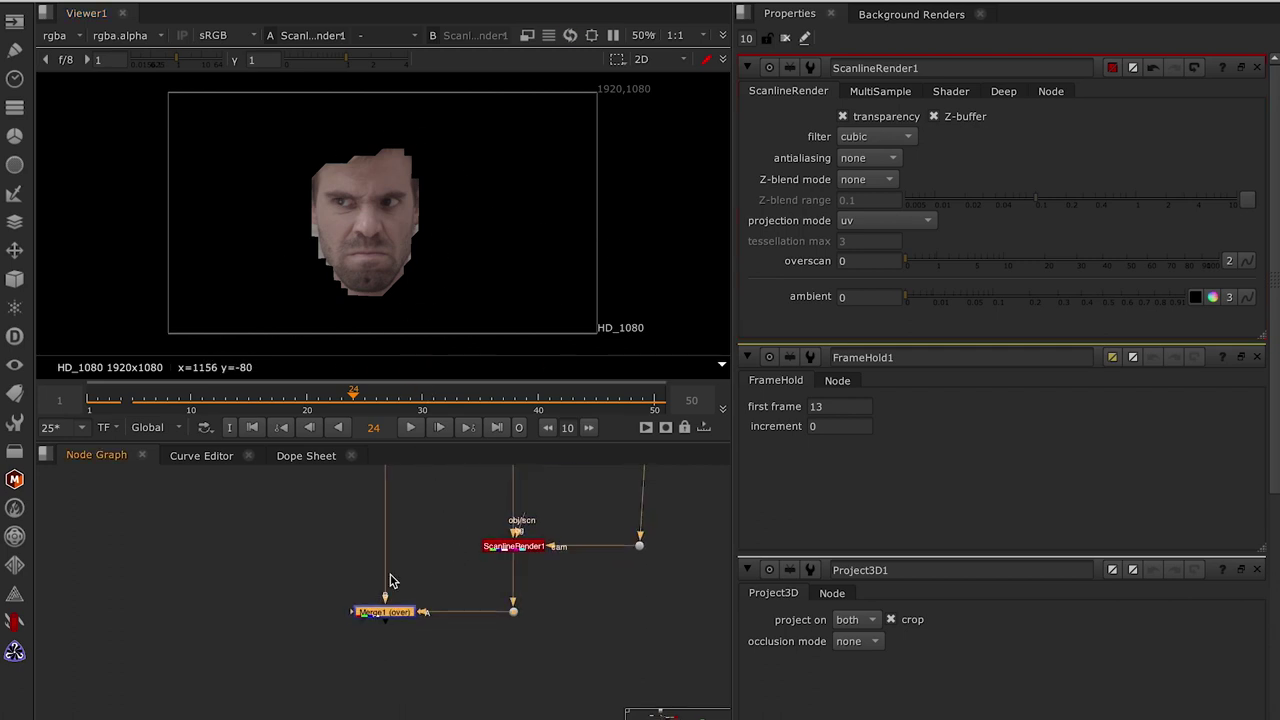
key(f)
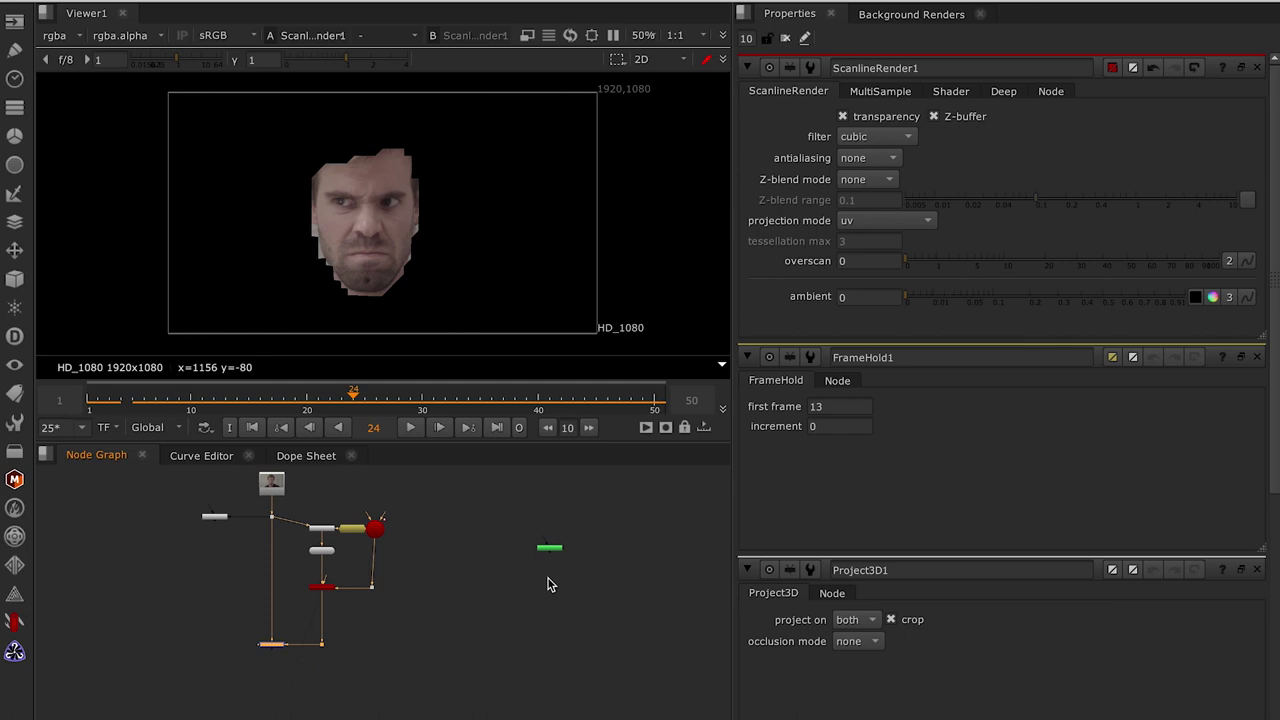
scroll(308, 607, up, 2)
click(332, 588)
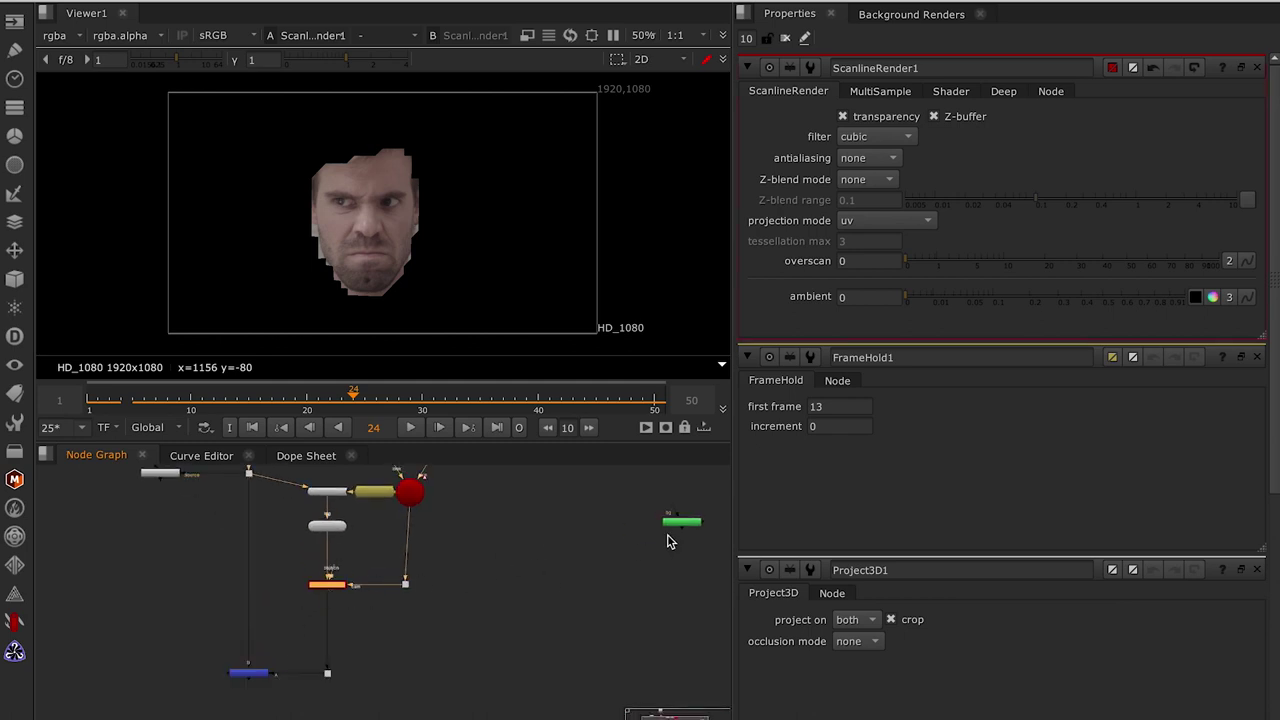
drag(672, 522, 558, 563)
drag(330, 619, 327, 621)
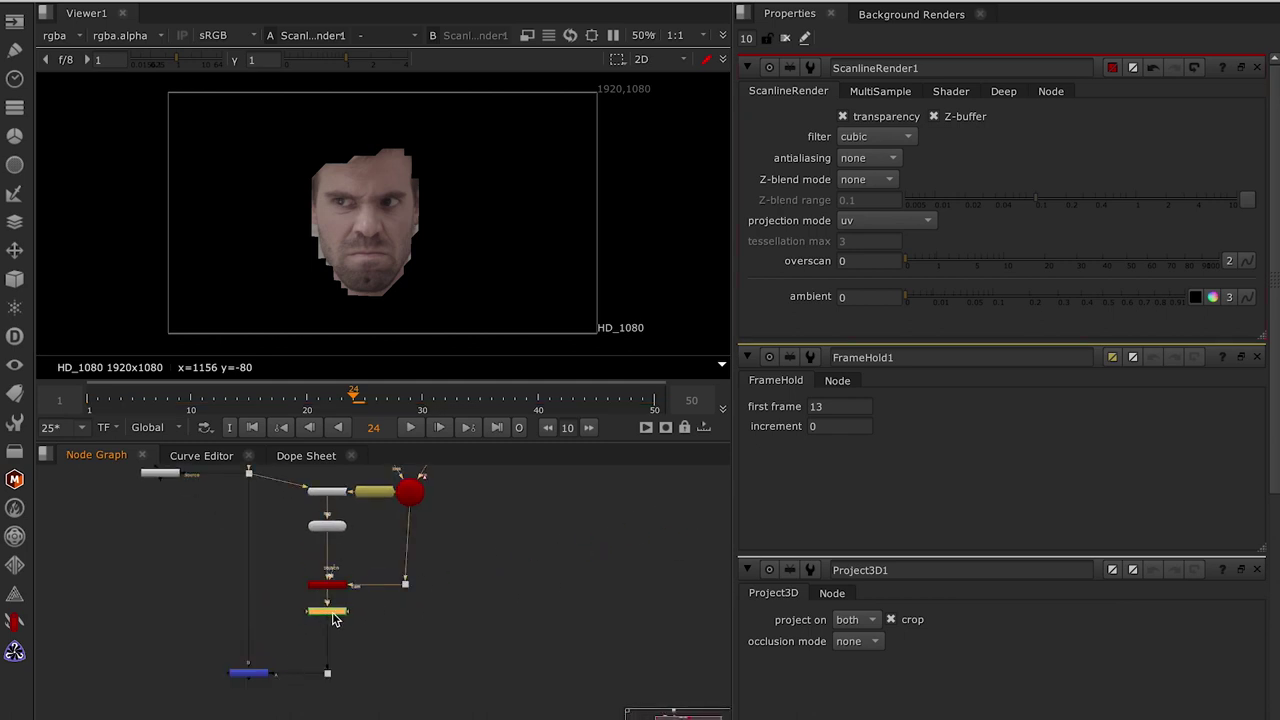
Step: View RotoPaint2's whiskers, forehead marks and red fangs following the face across frames
double_click(330, 612)
key(1)
scroll(427, 203, up, 4)
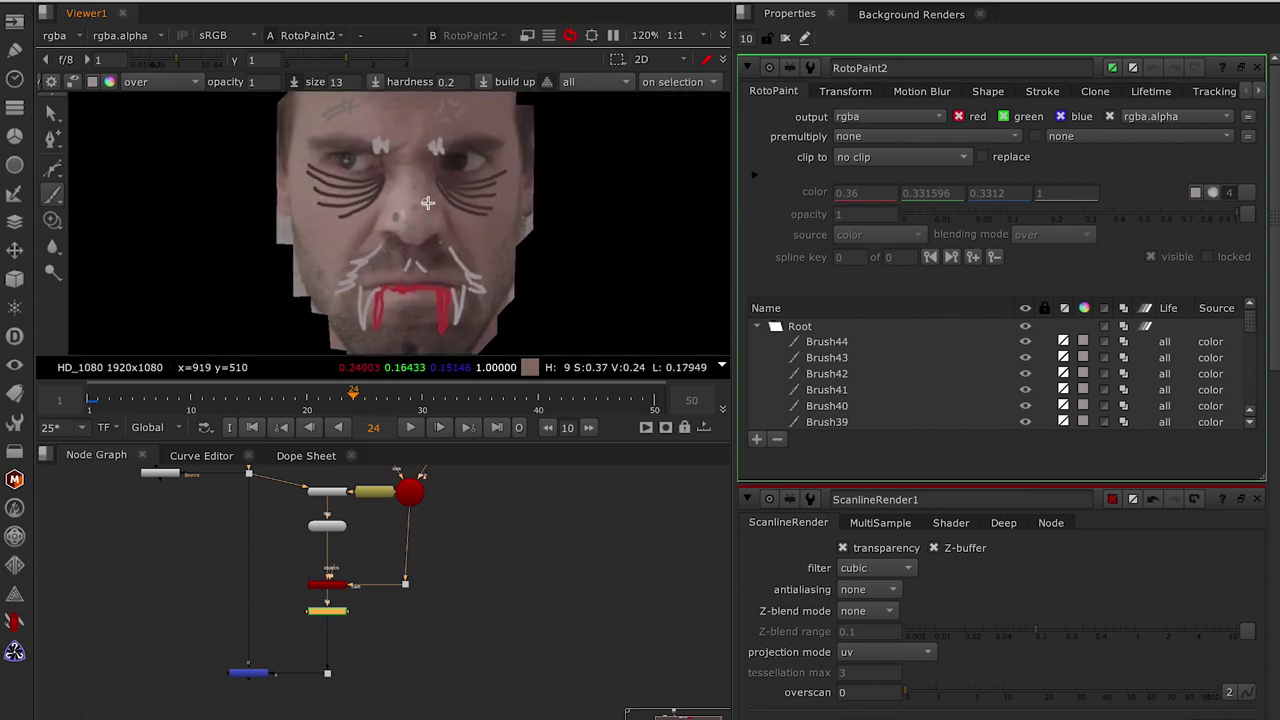
scroll(427, 203, down, 3)
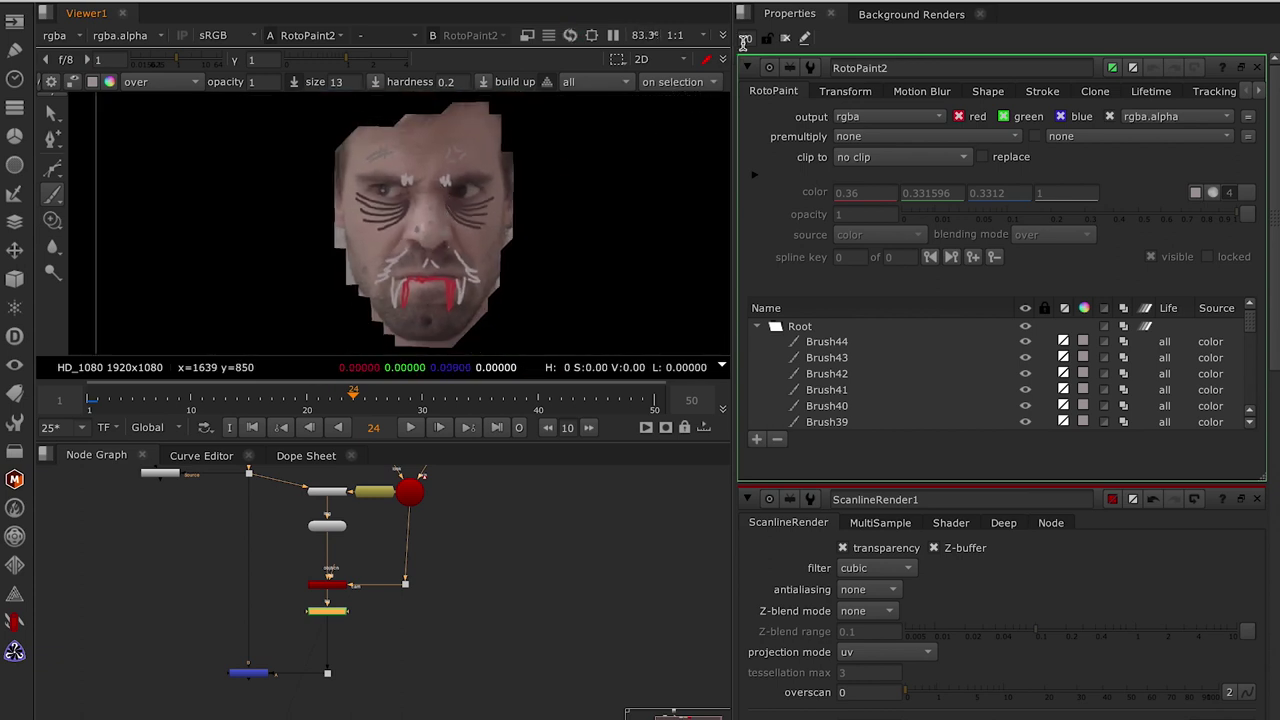
click(786, 40)
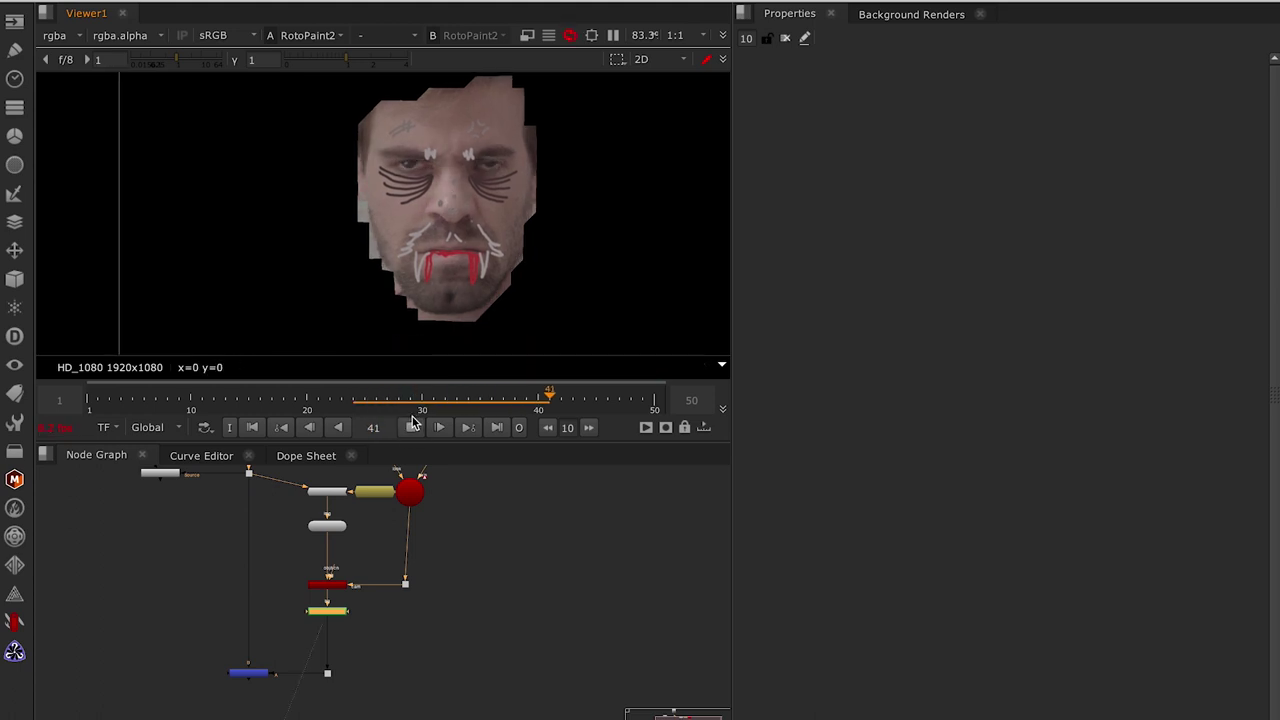
click(410, 427)
scroll(362, 588, up, 2)
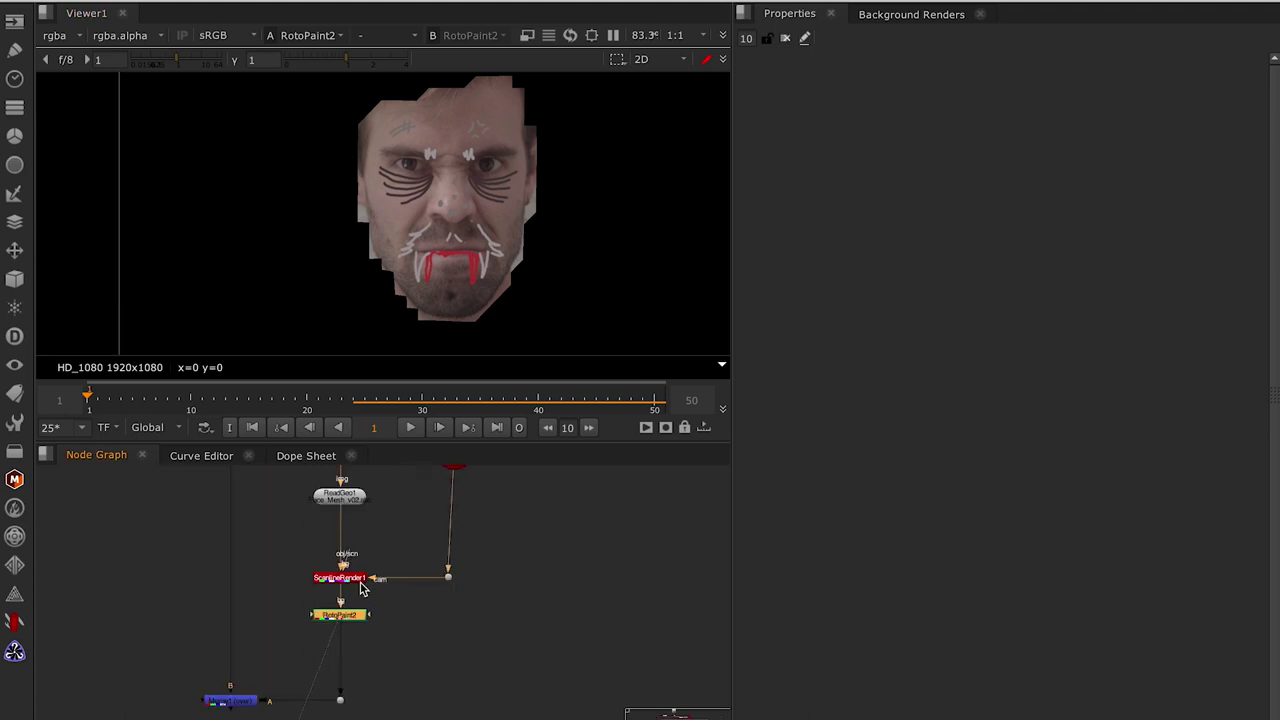
click(355, 497)
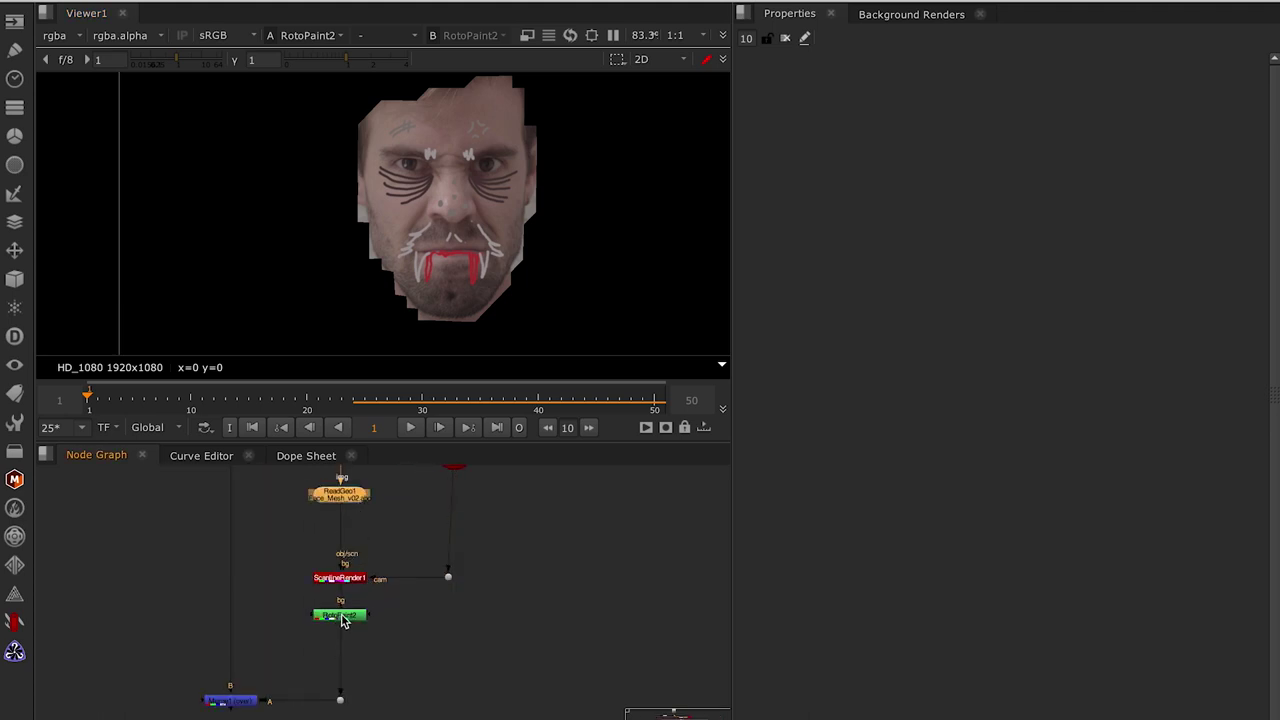
Step: Paste ReadGeo2 and ScanlineRender2 below RotoPaint2 and connect Camera1 to the render's camera input
click(342, 617)
key(ctrl+v)
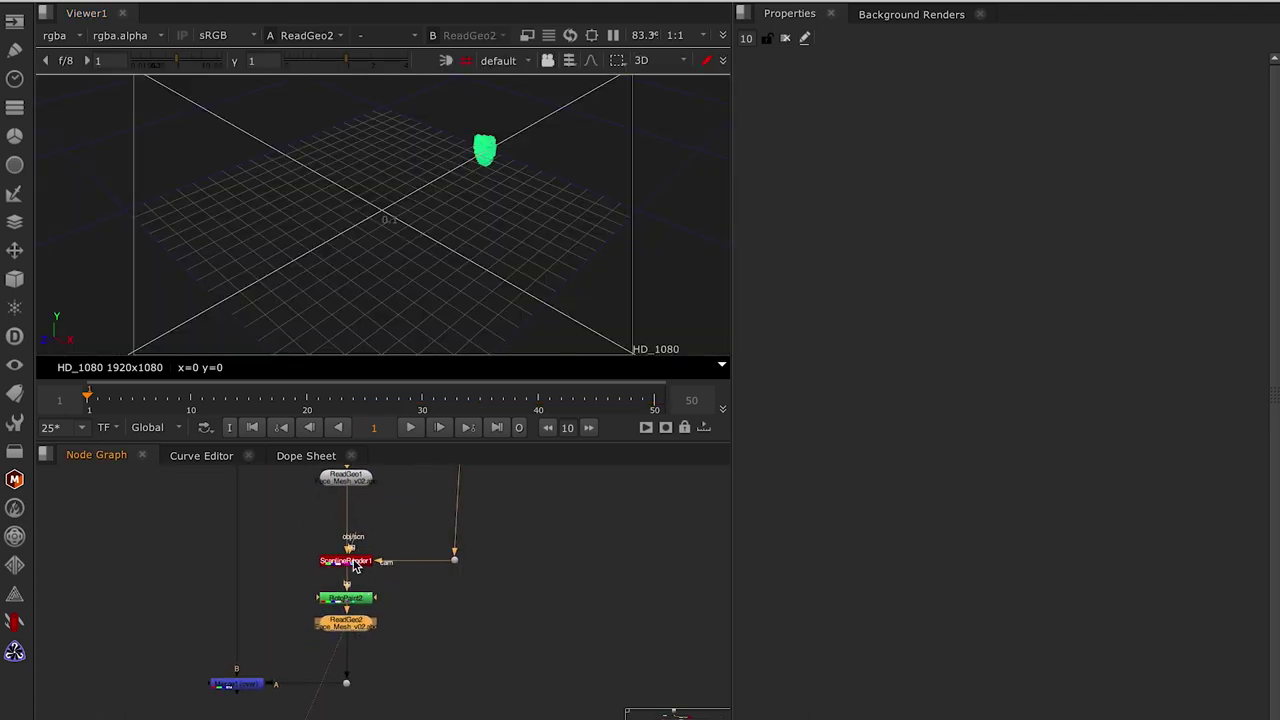
click(355, 628)
key(ctrl+v)
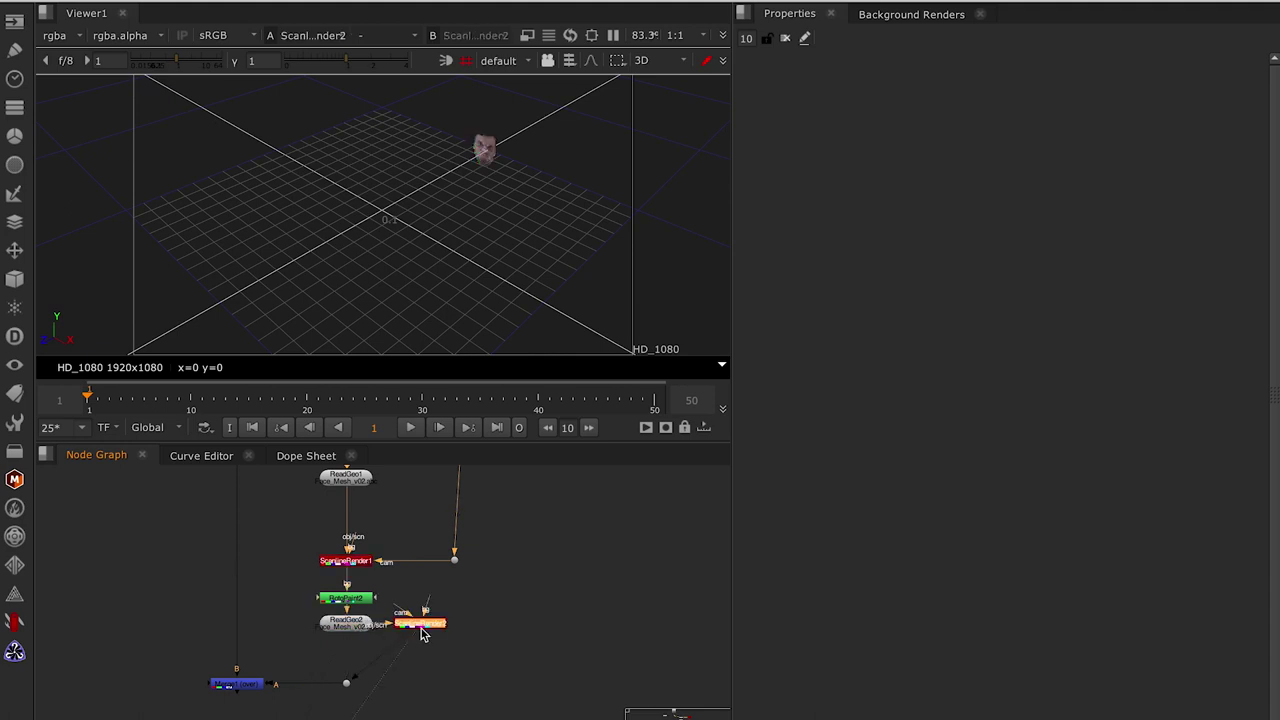
drag(421, 633, 356, 666)
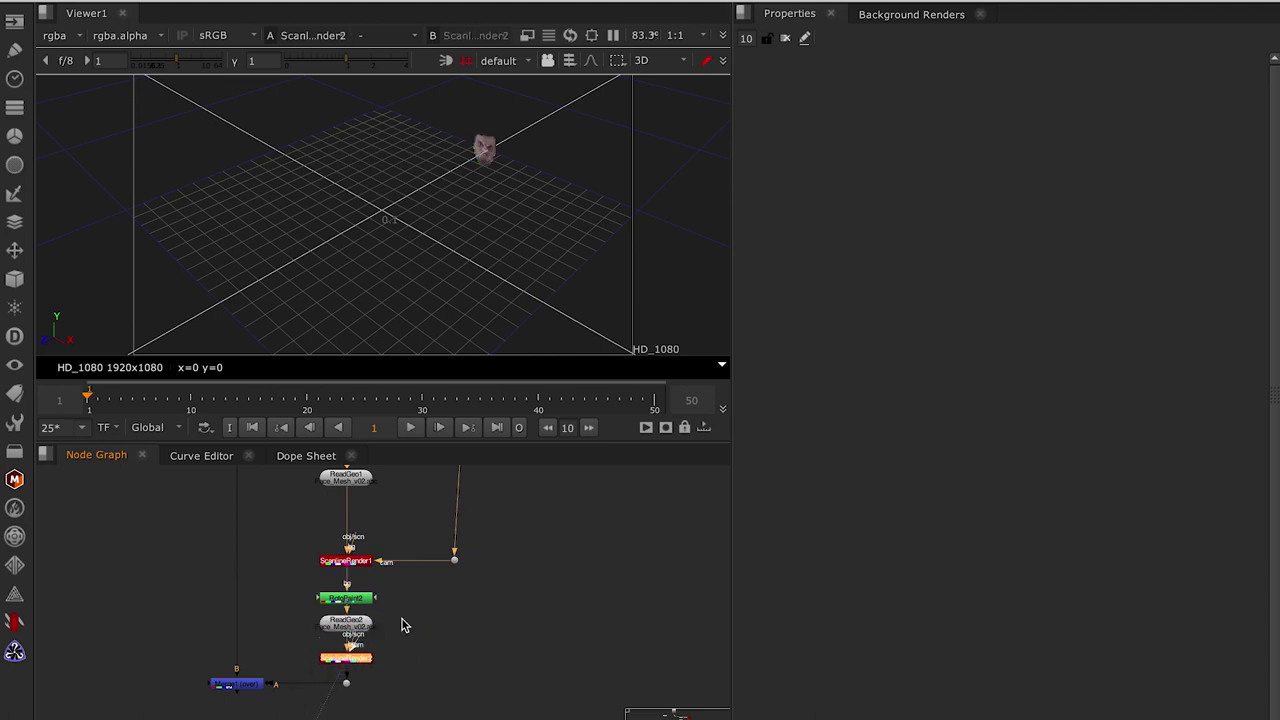
drag(454, 560, 374, 631)
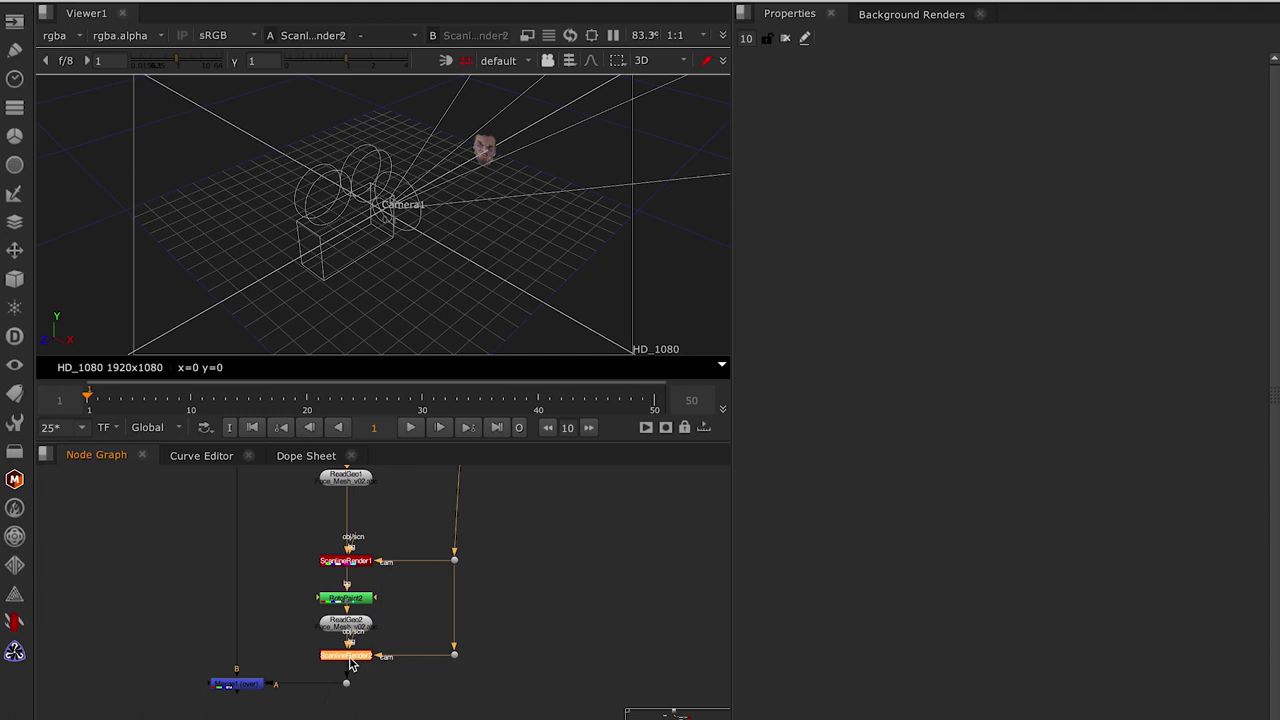
Step: Set ScanlineRender2's projection mode to render camera
double_click(348, 657)
click(895, 222)
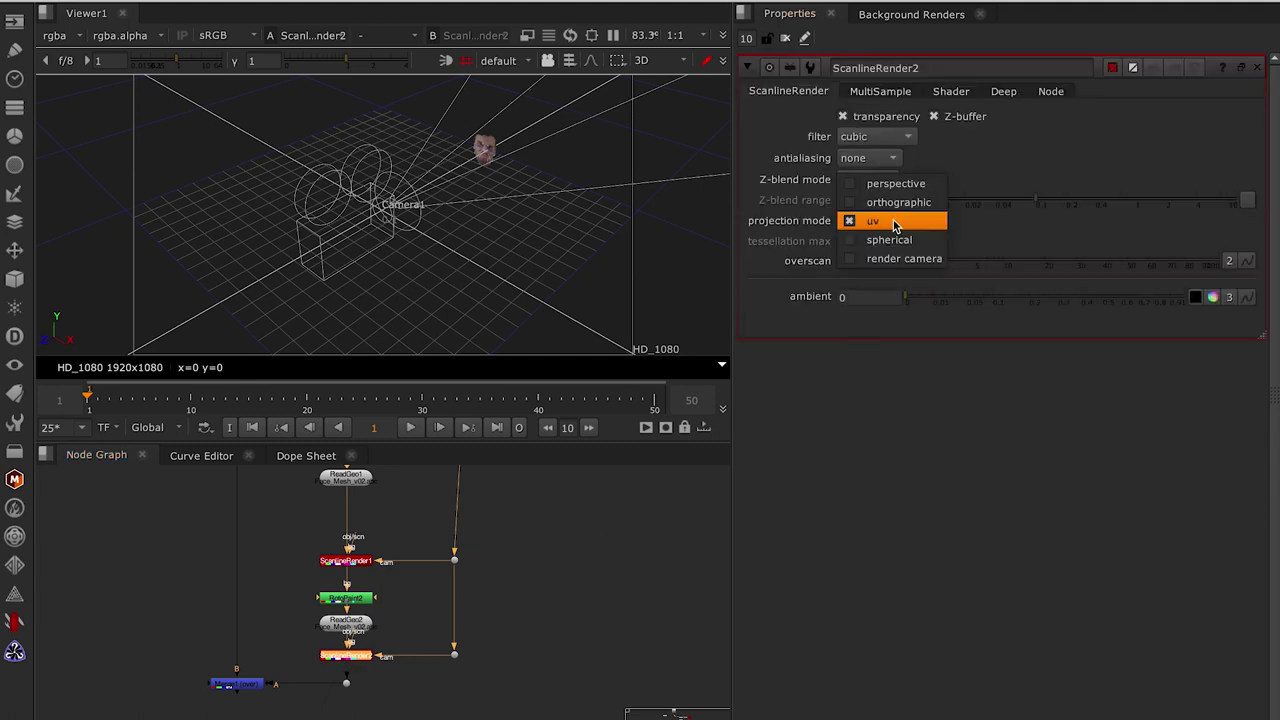
click(893, 257)
mouse_move(506, 219)
mouse_down()
mouse_move(538, 150)
mouse_move(568, 127)
mouse_up()
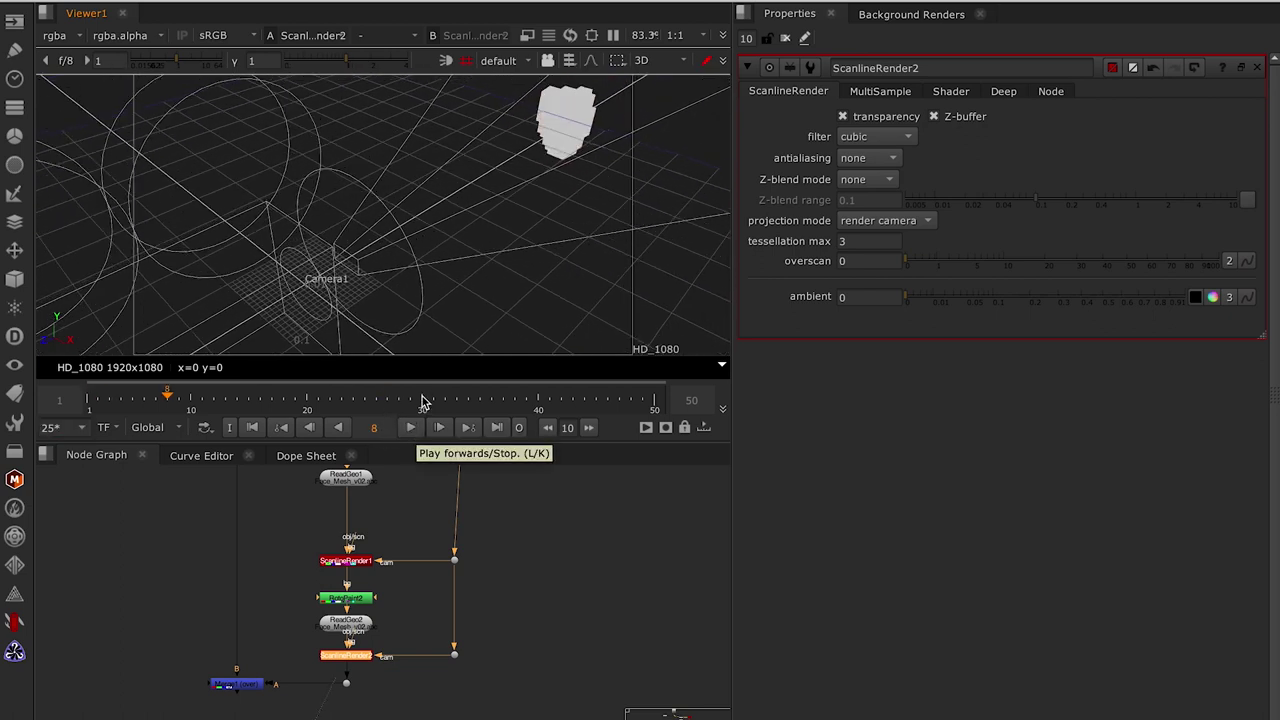
Step: Stop playback and view the render at frame 40 as a flat 2D image
click(480, 398)
click(538, 408)
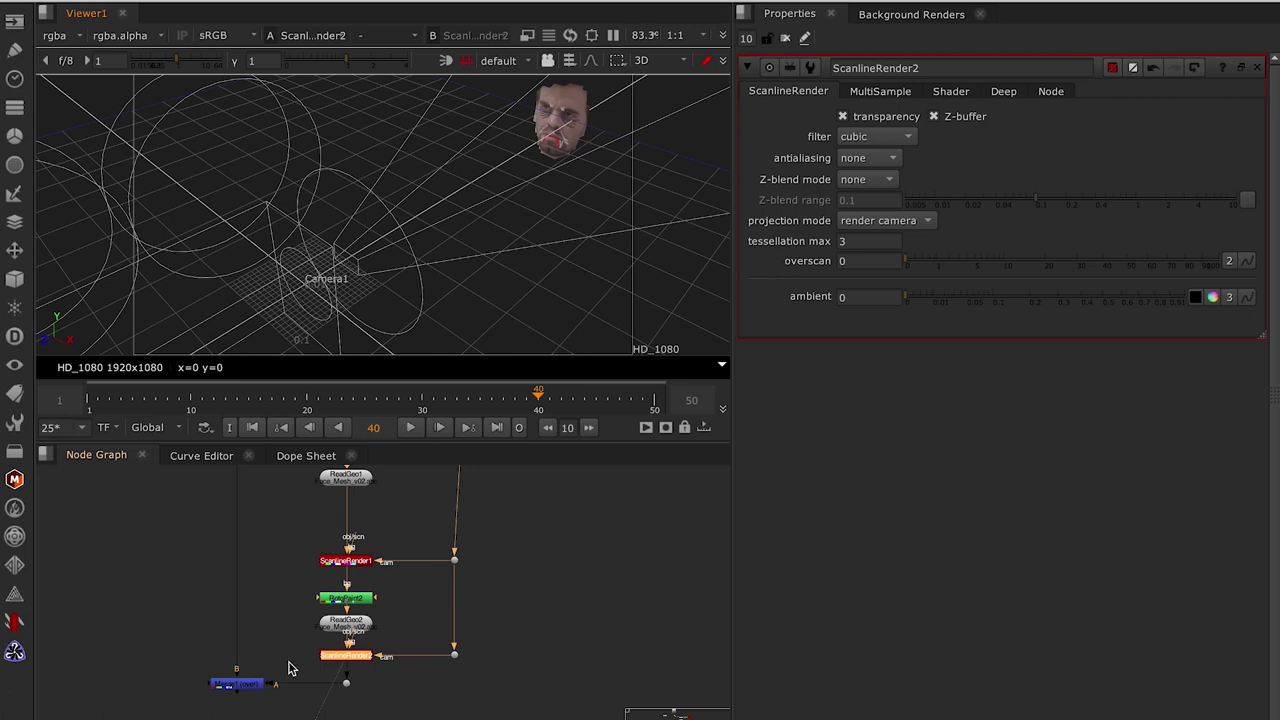
key(Tab)
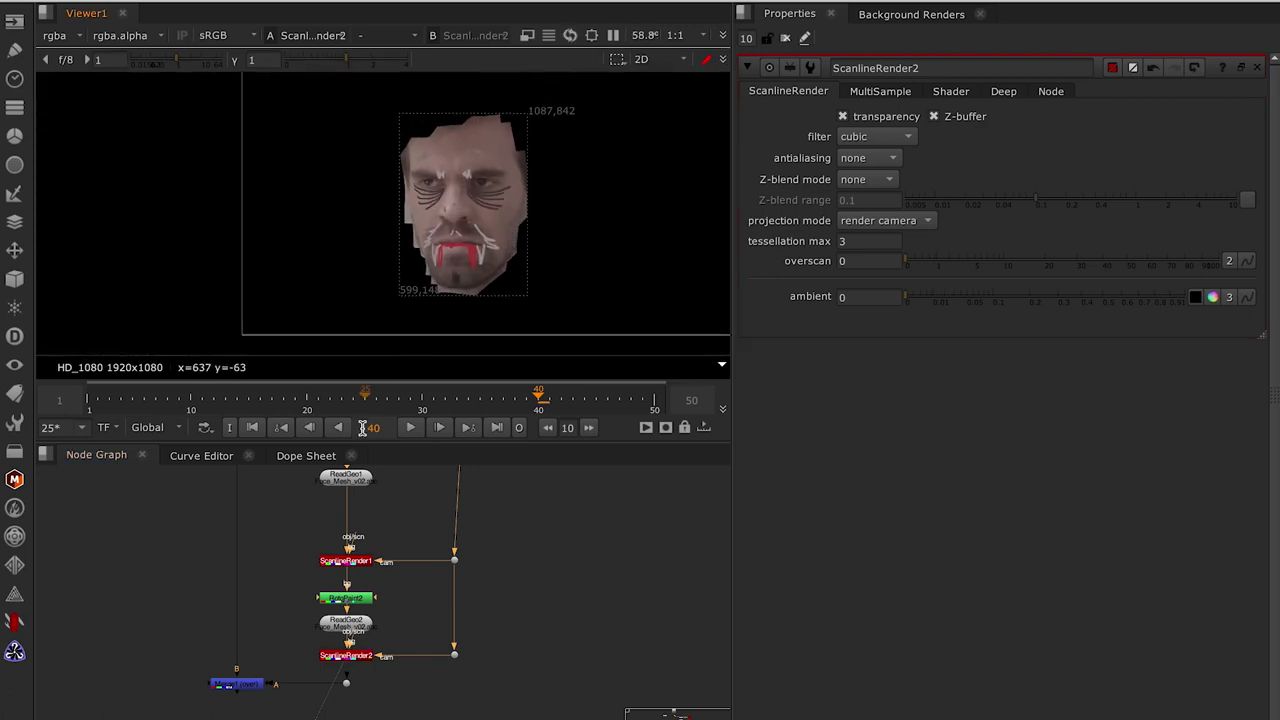
Step: At frame 13, compare Merge1's composite with the unpainted plate and ScanlineRender2's painted face
click(233, 401)
mouse_move(328, 458)
mouse_down()
mouse_move(343, 537)
mouse_move(344, 466)
mouse_up()
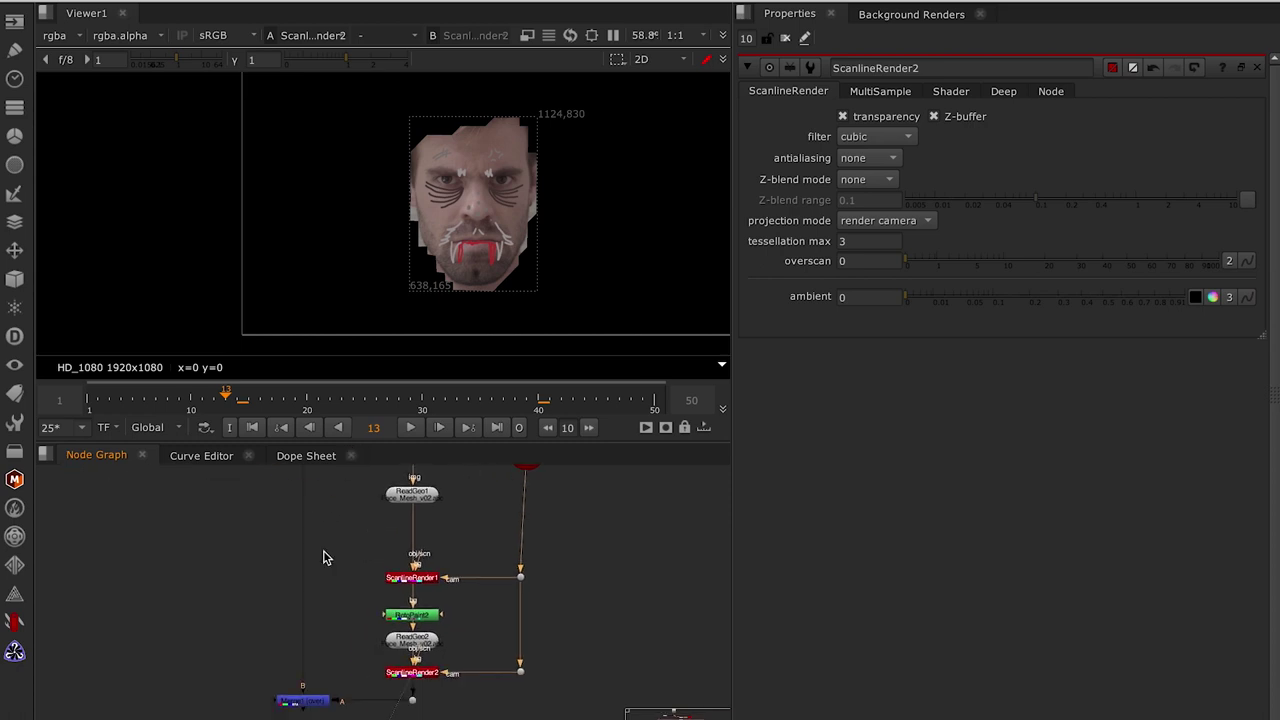
key(1)
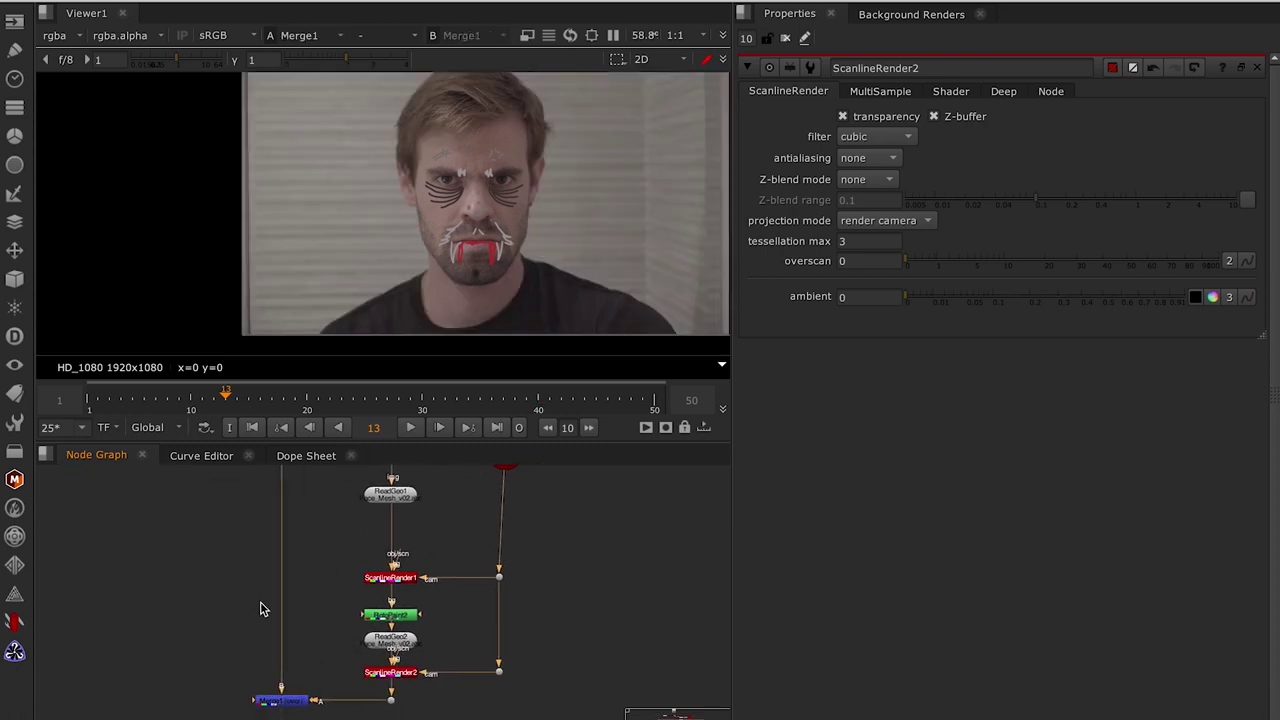
click(266, 503)
key(1)
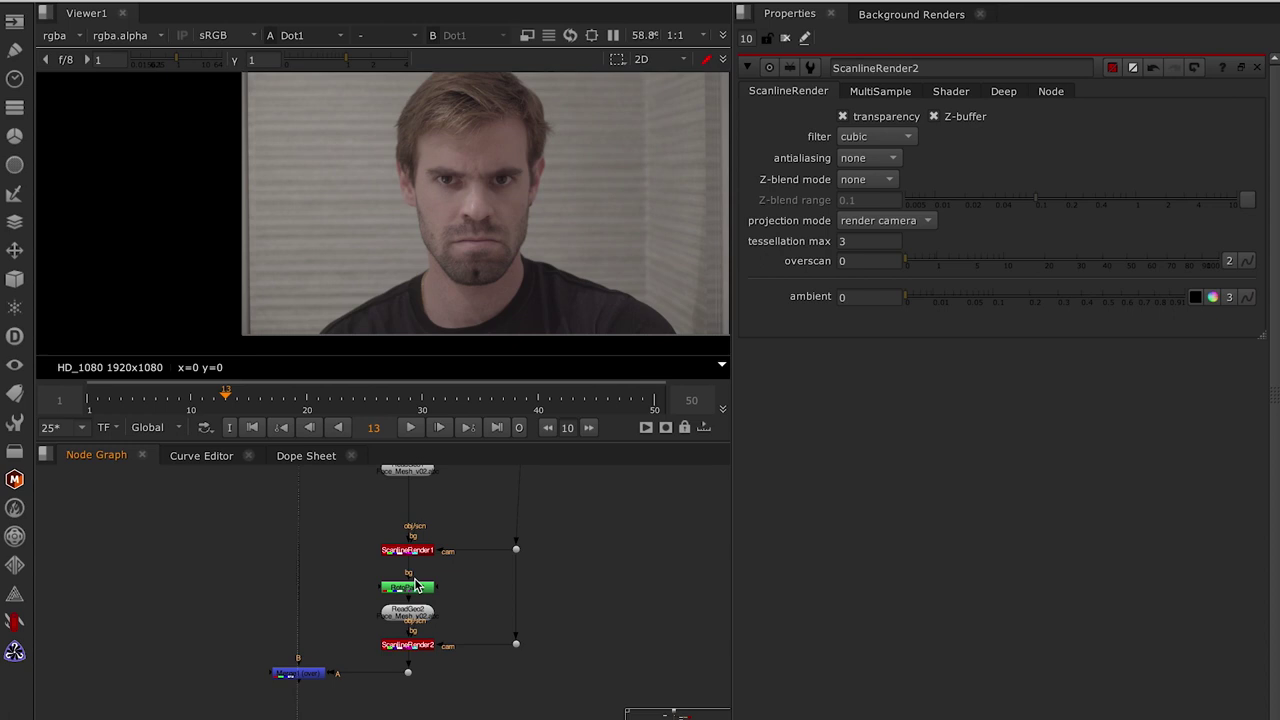
click(400, 646)
key(1)
click(422, 590)
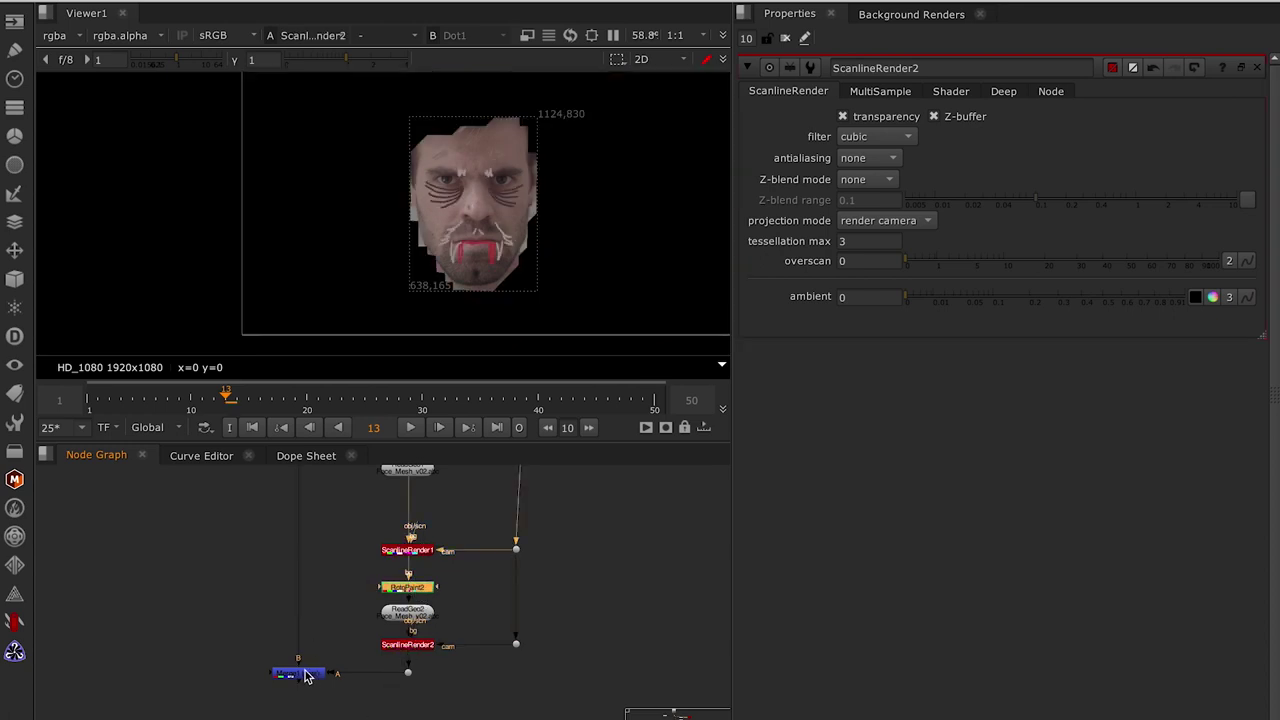
key(1)
click(785, 38)
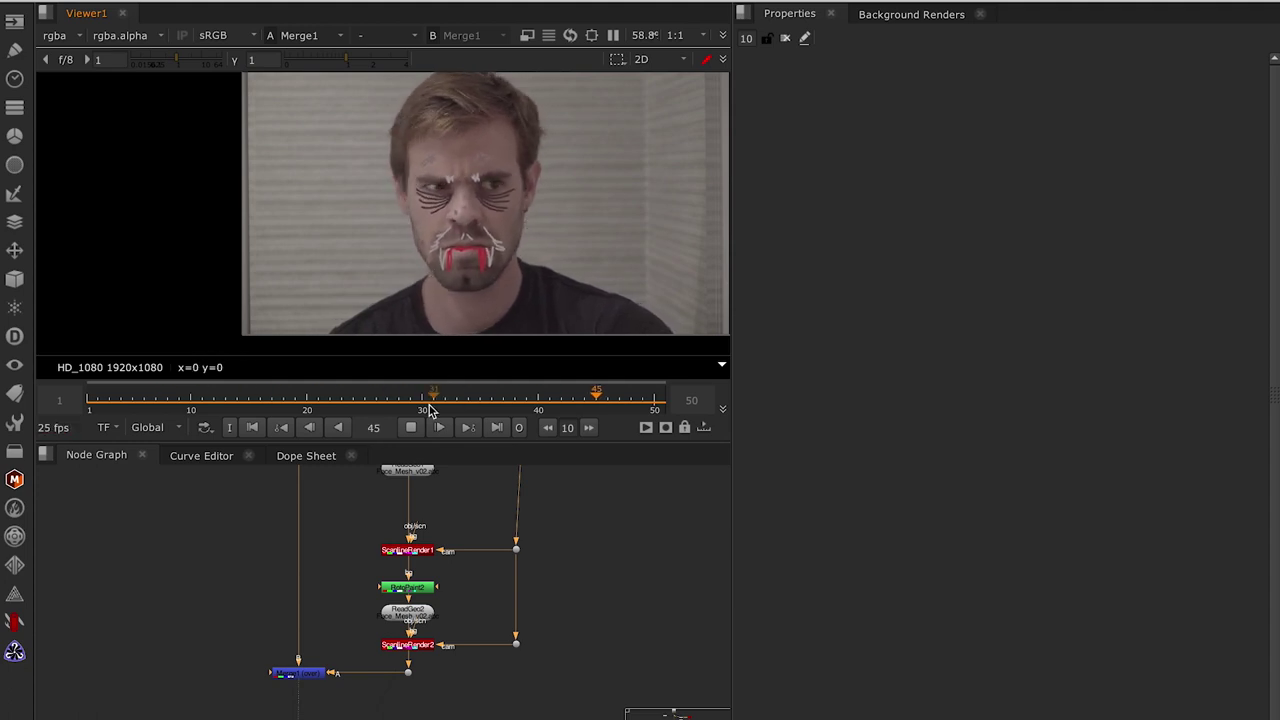
Step: Stop playback and view Dot2's output: the whiskered, fanged face alone on black
key(k)
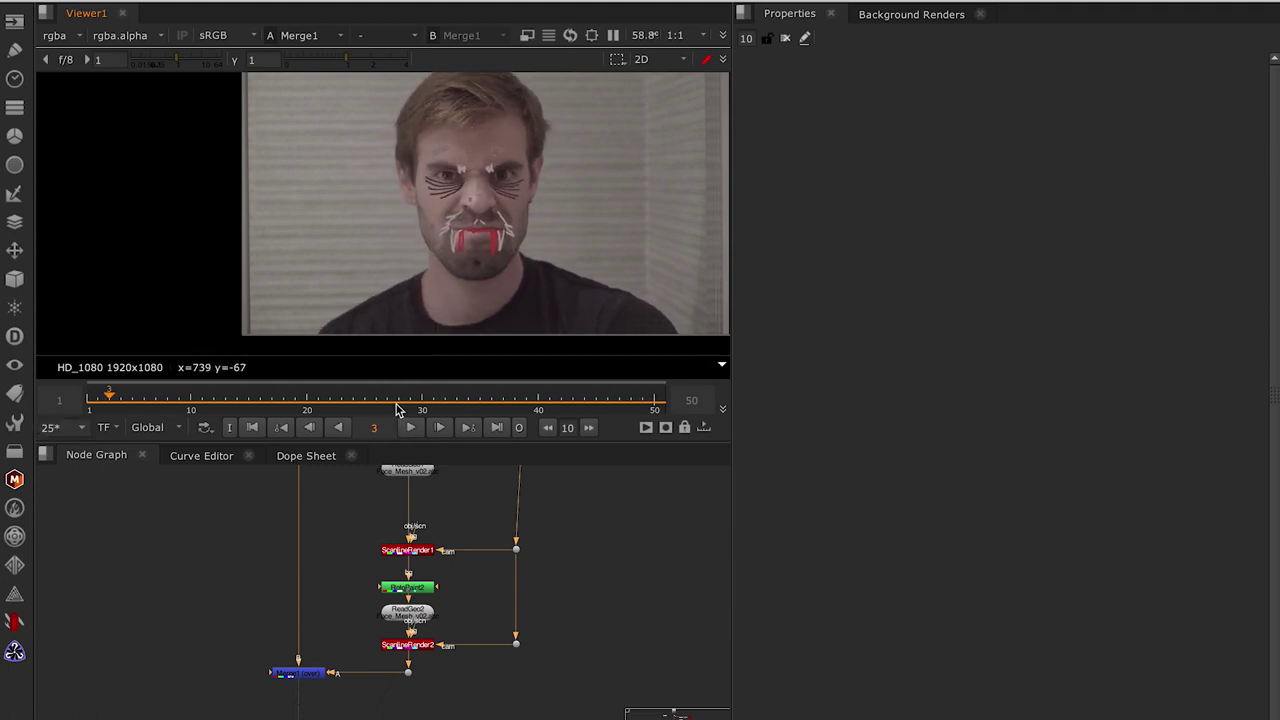
key(j)
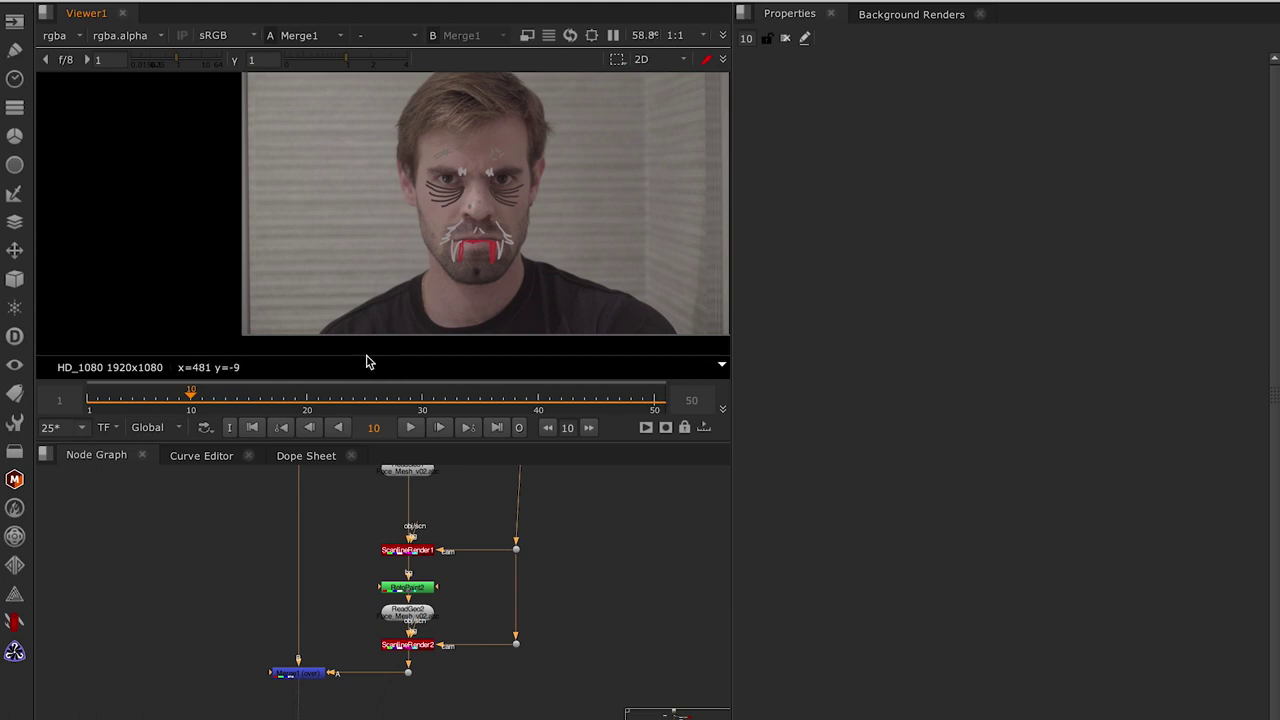
drag(366, 608, 386, 496)
drag(512, 556, 268, 597)
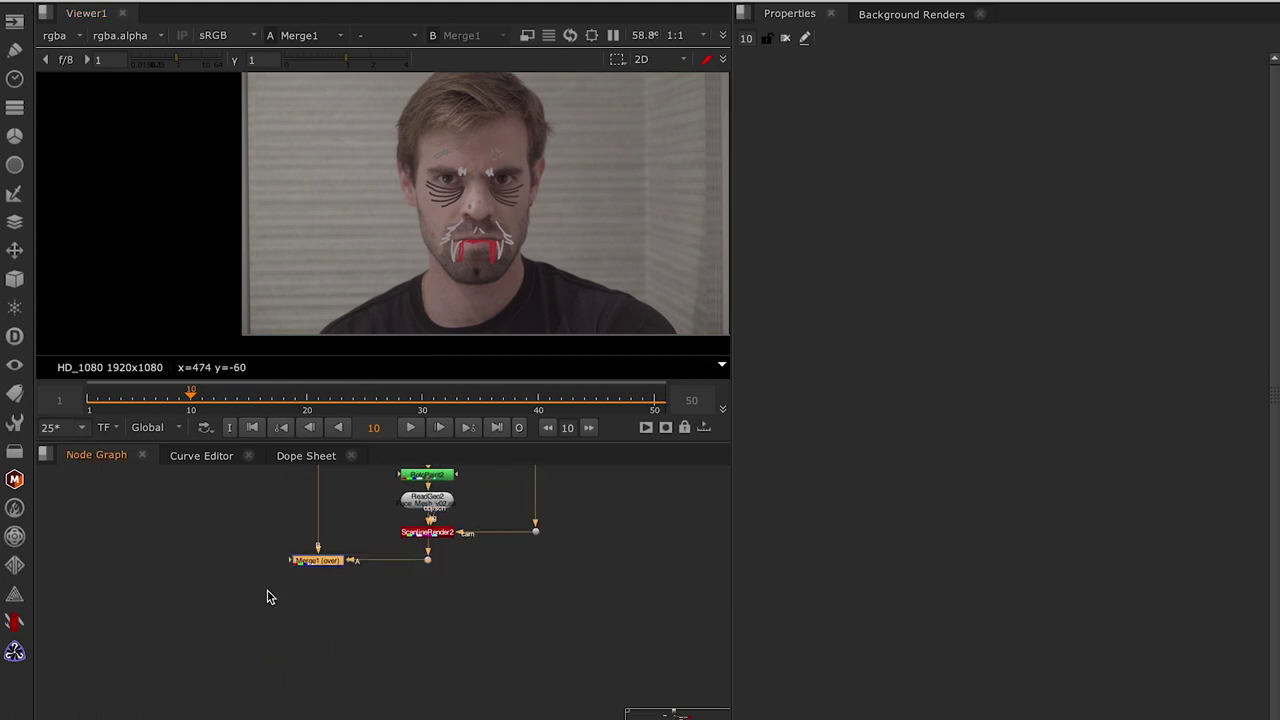
drag(408, 583, 343, 628)
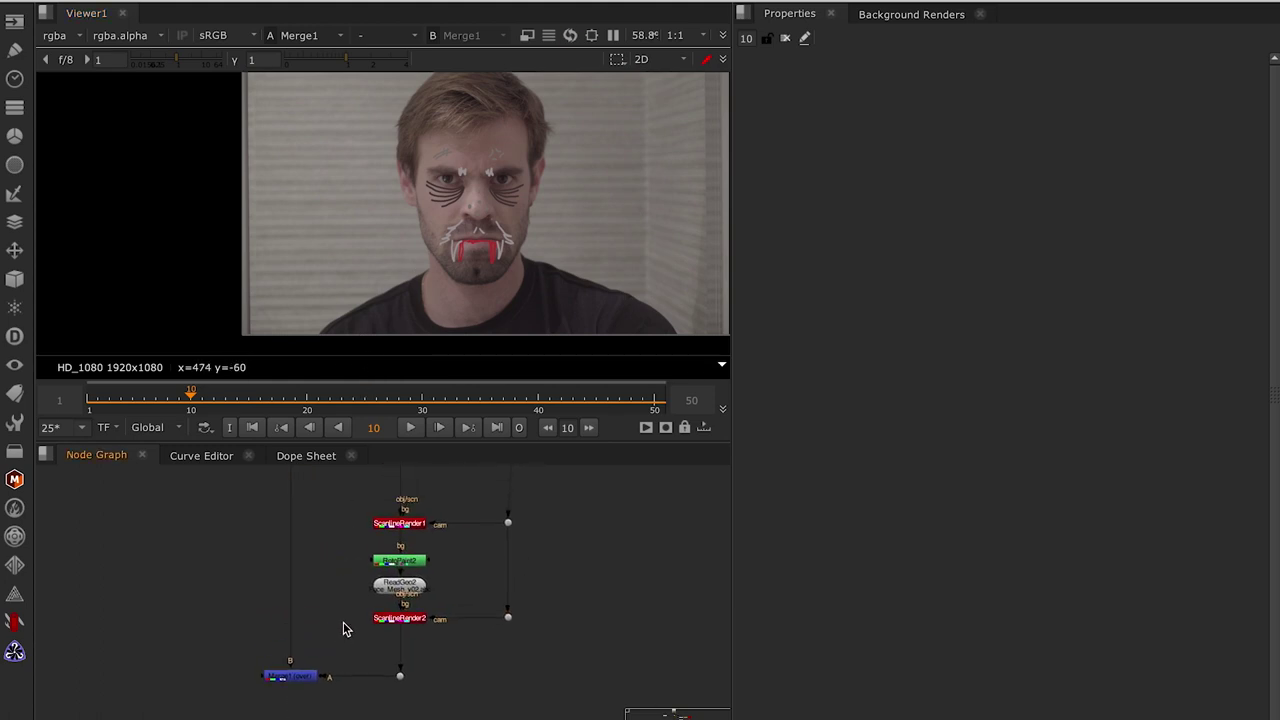
scroll(355, 582, up, 3)
drag(368, 580, 388, 535)
drag(585, 541, 518, 684)
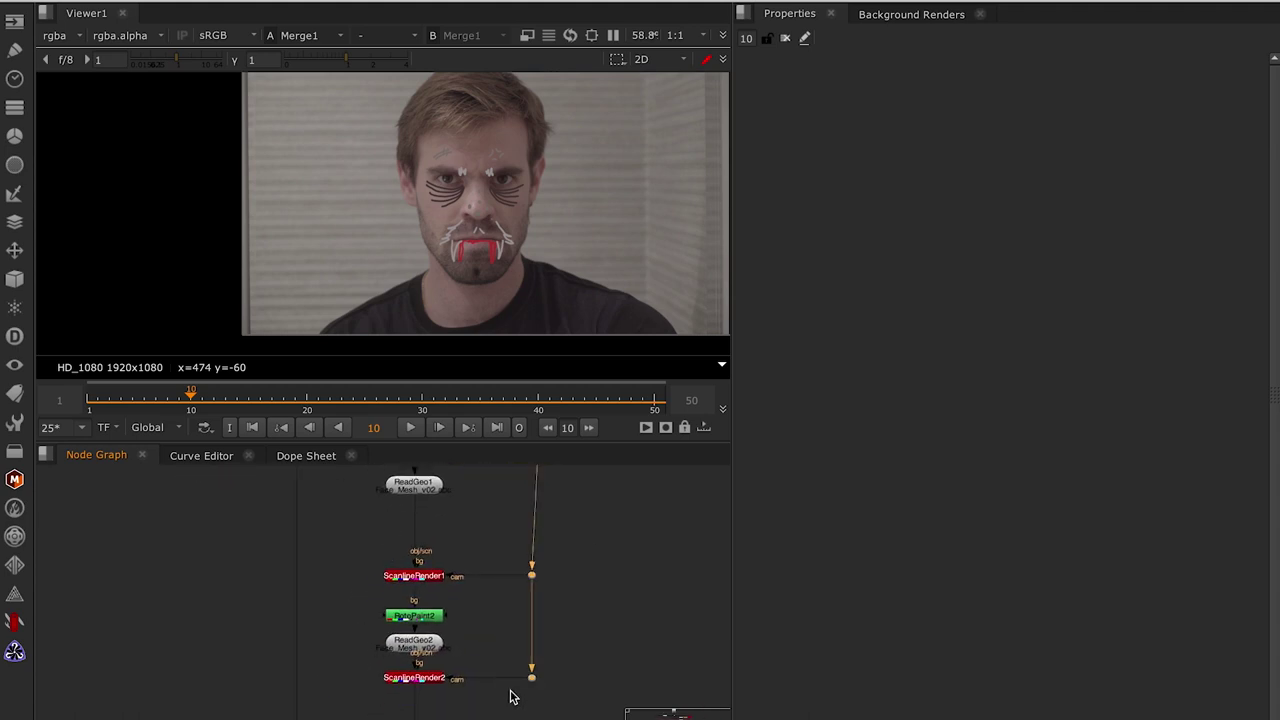
click(537, 683)
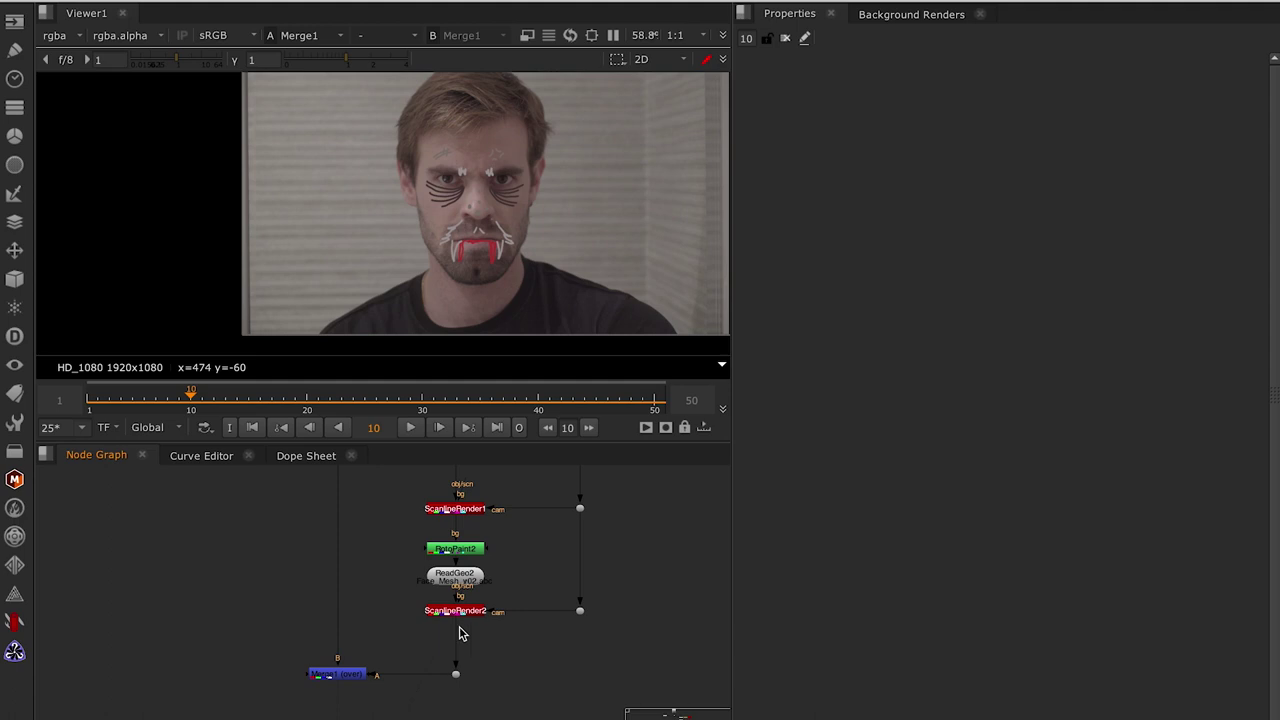
click(490, 507)
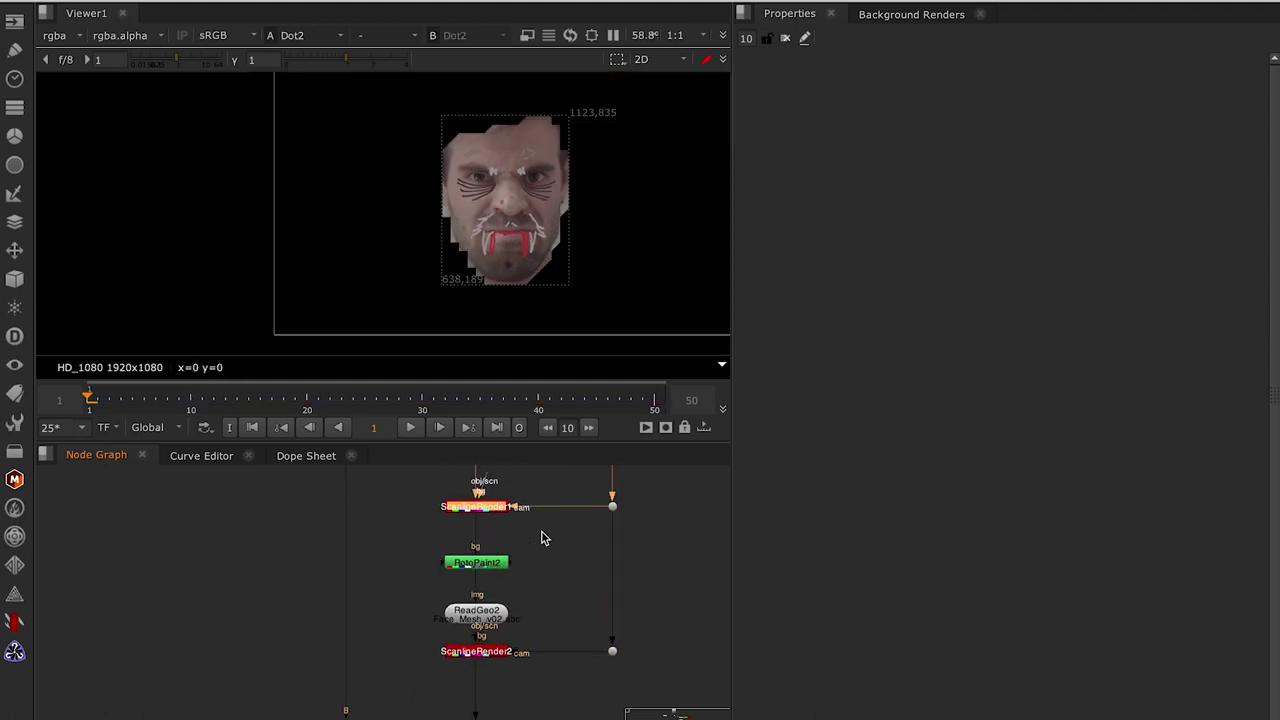
Step: Set RotoPaint2's premultiply option to rgba
click(505, 564)
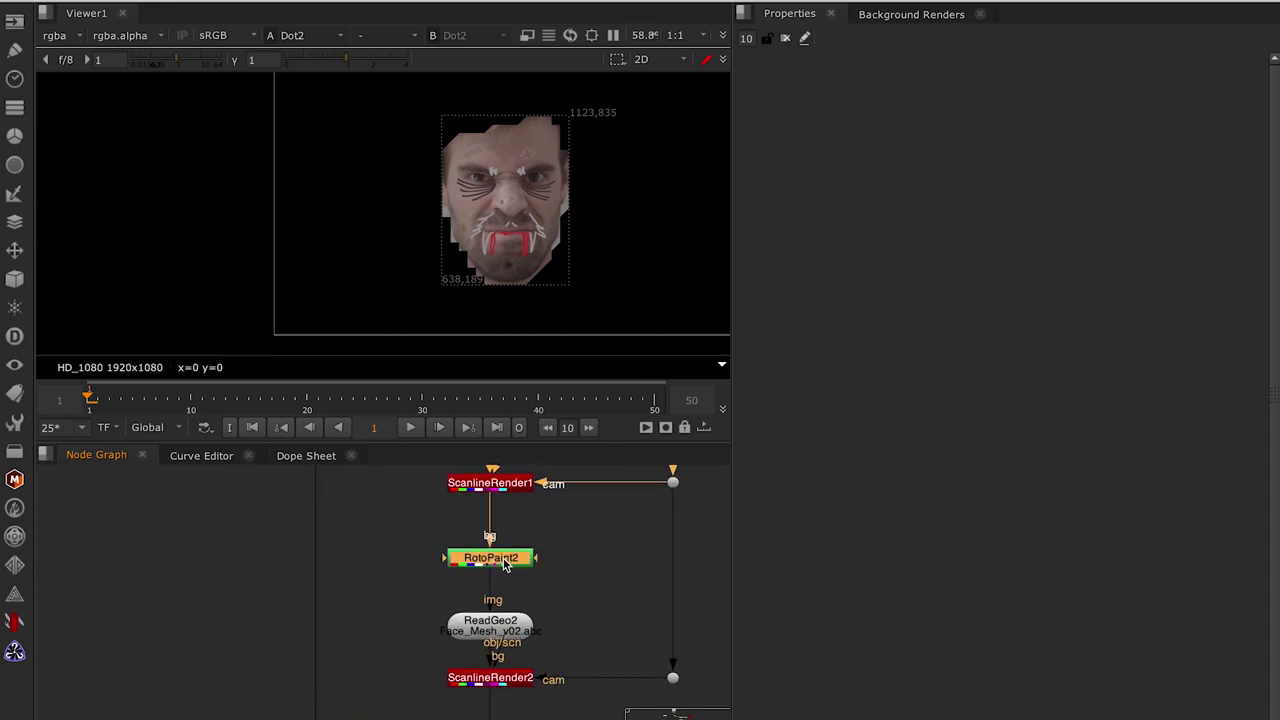
double_click(505, 564)
click(900, 137)
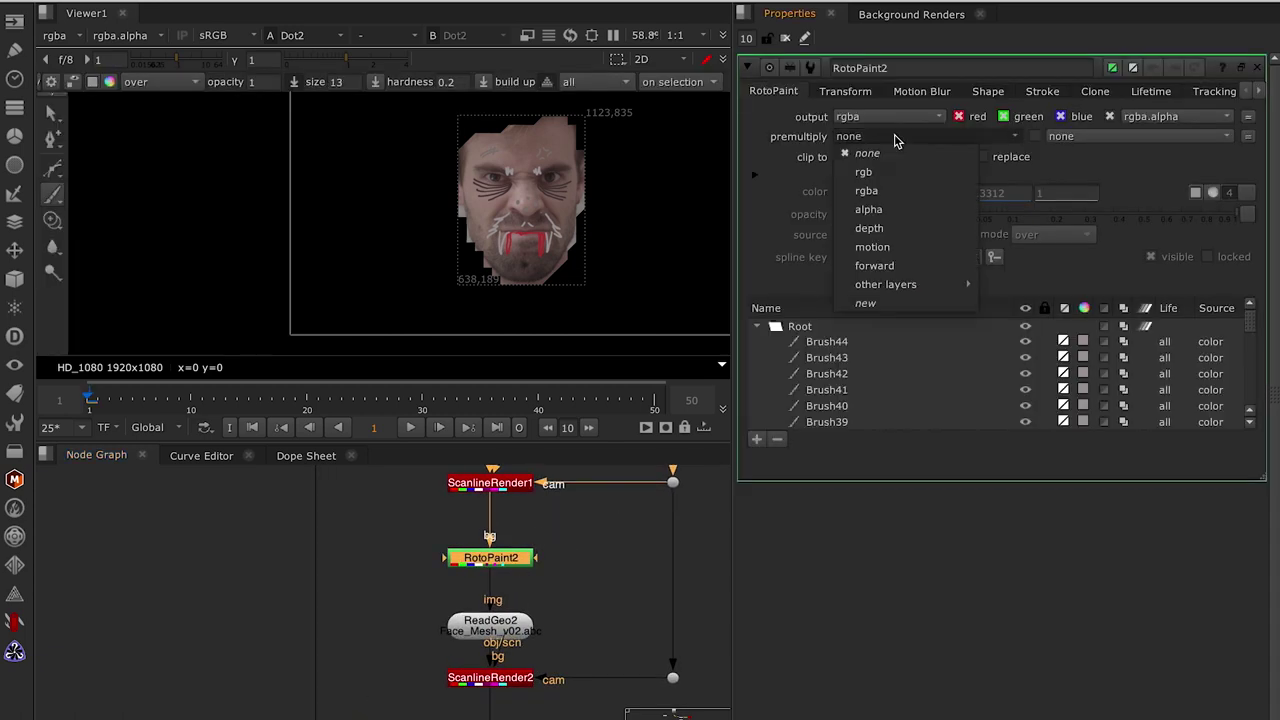
click(884, 194)
scroll(500, 540, down, 5)
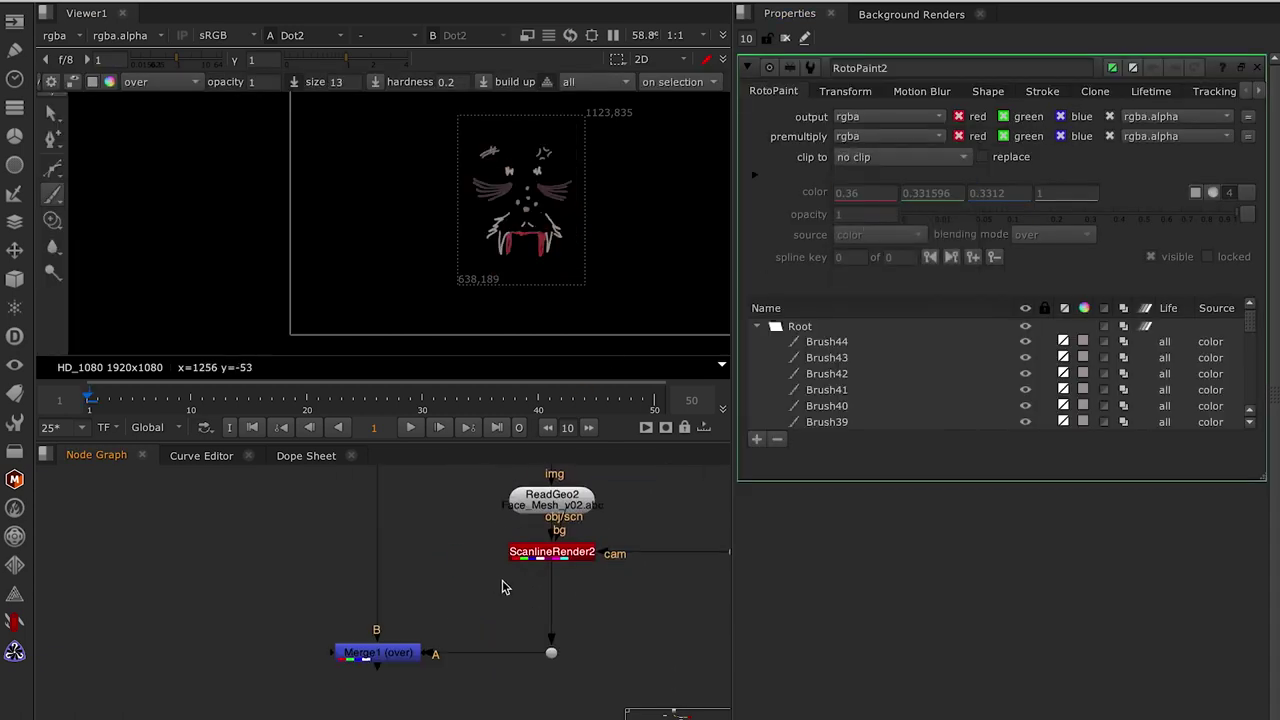
Step: View Merge1's composite with only the whiskers and fangs over the plate
click(380, 643)
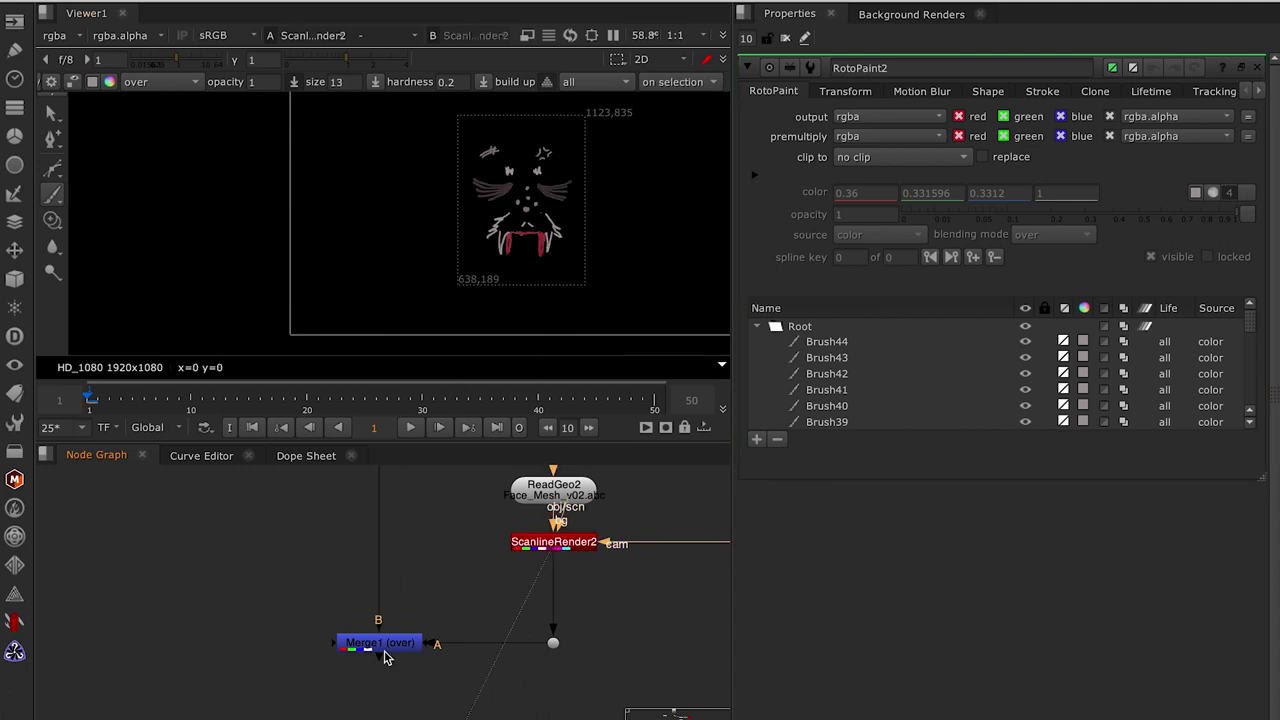
key(1)
key(f)
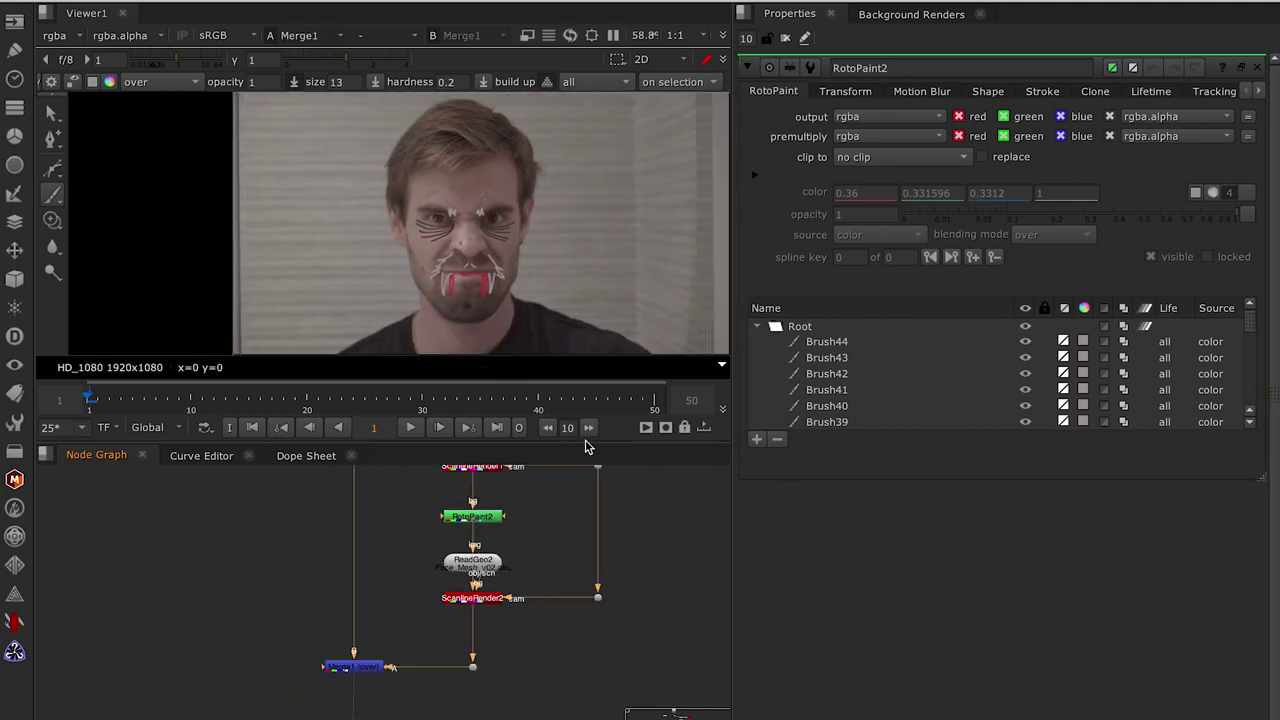
click(785, 38)
scroll(414, 600, left, 3)
scroll(420, 633, down, 2)
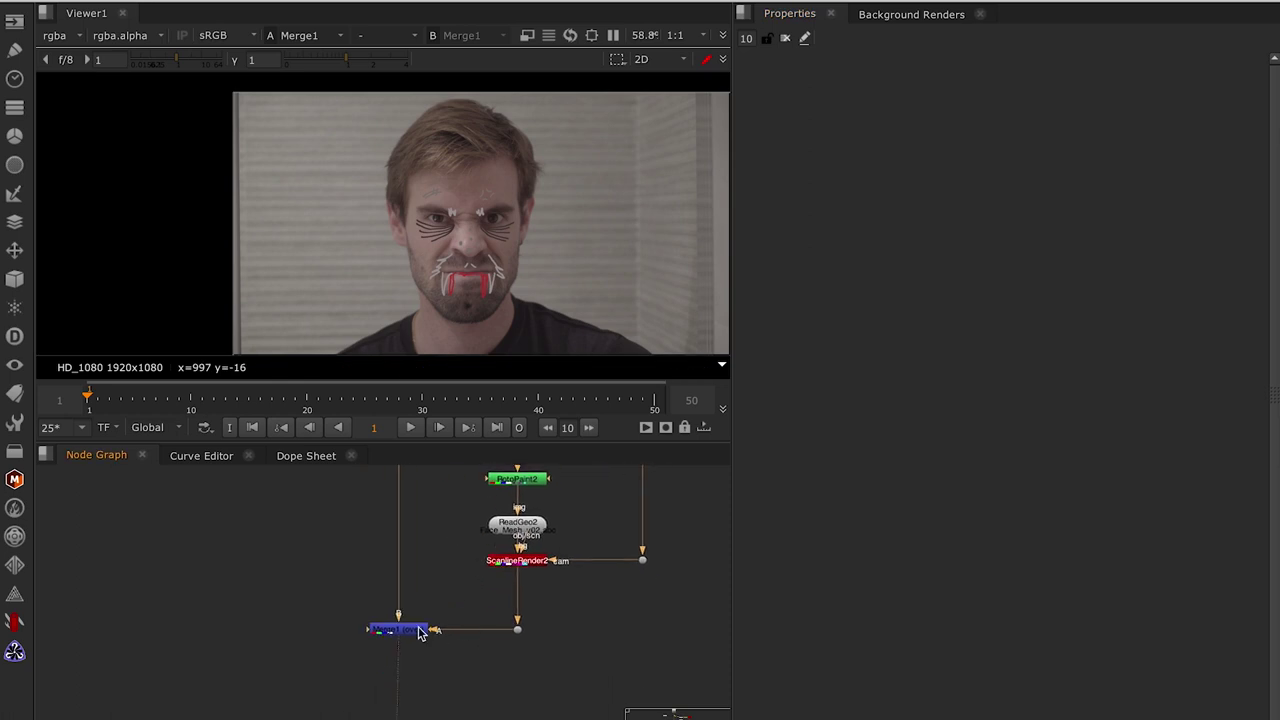
scroll(460, 600, up, 3)
scroll(507, 533, down, 1)
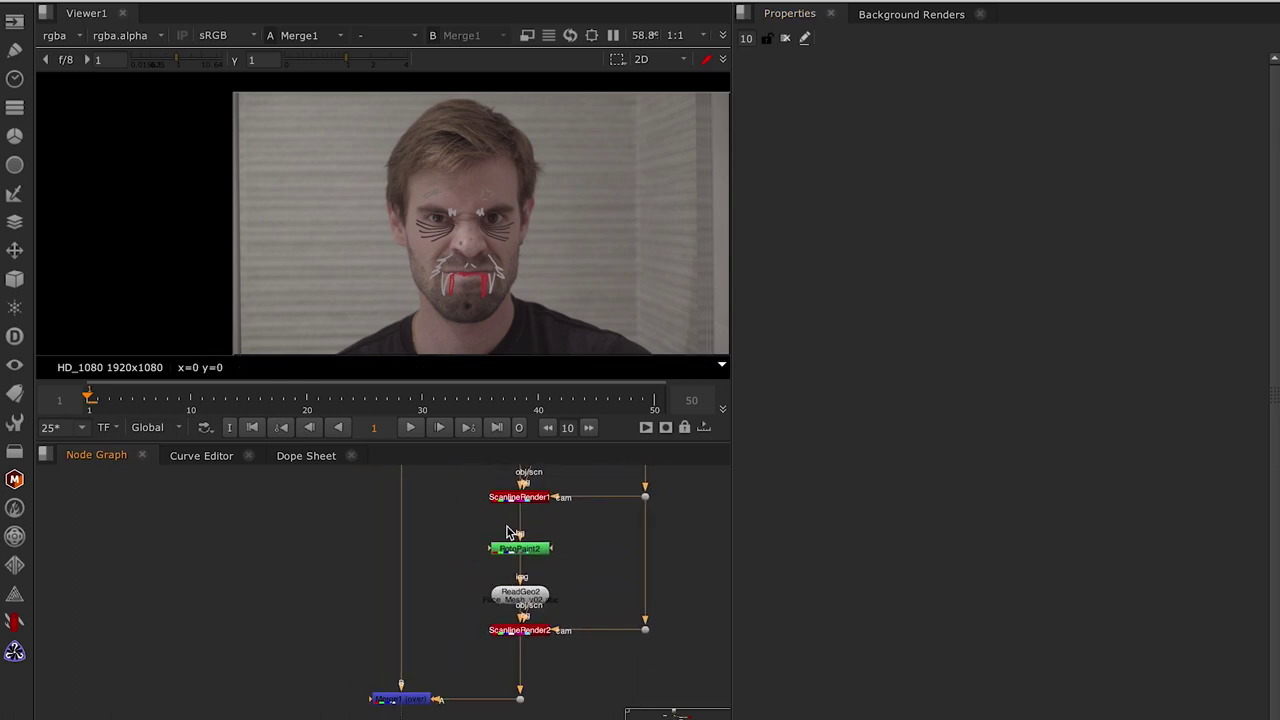
scroll(403, 528, down, 2)
scroll(386, 580, right, 2)
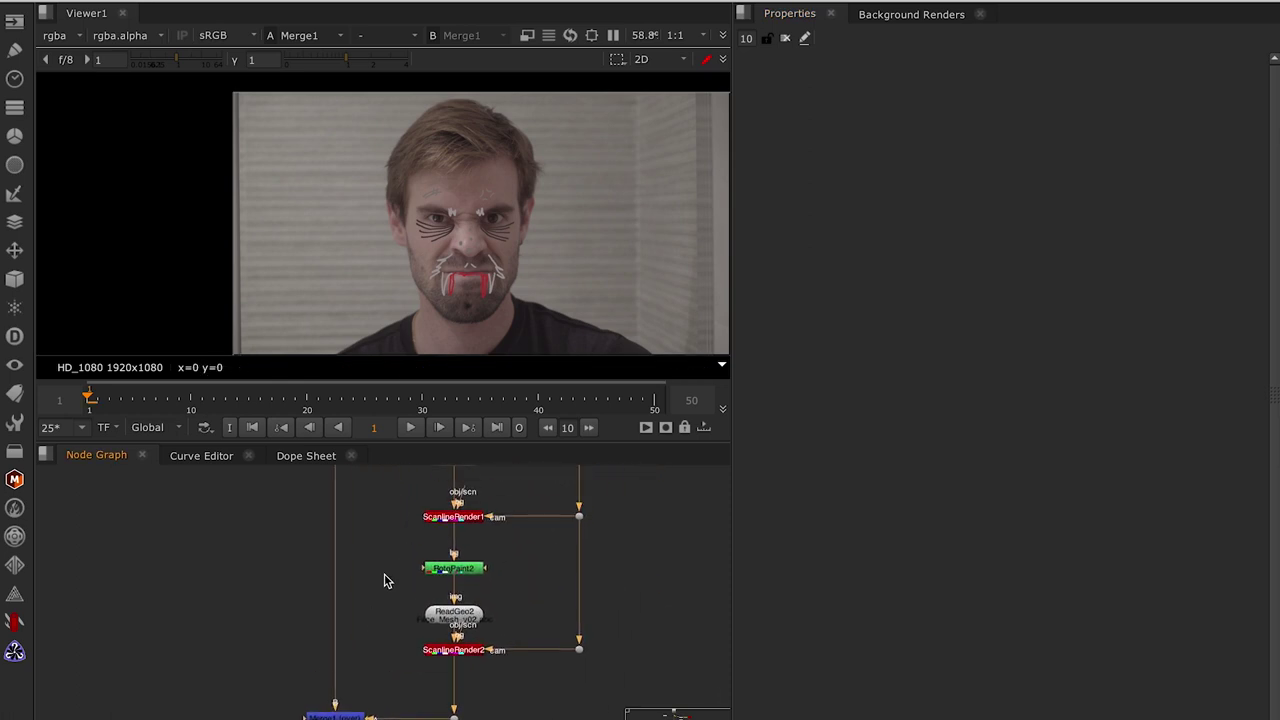
scroll(390, 597, up, 2)
scroll(395, 590, up, 2)
scroll(446, 524, down, 2)
scroll(446, 524, down, 2)
scroll(402, 567, down, 1)
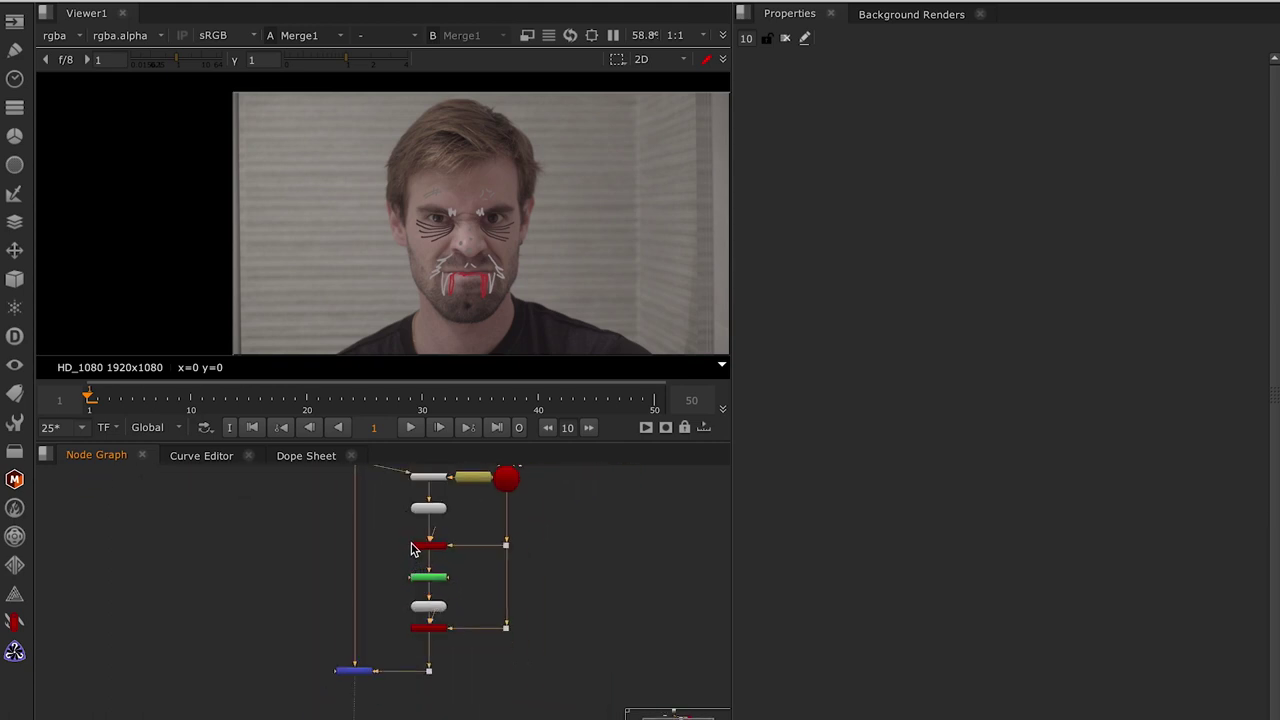
scroll(412, 550, up, 1)
scroll(420, 560, up, 1)
scroll(443, 557, up, 1)
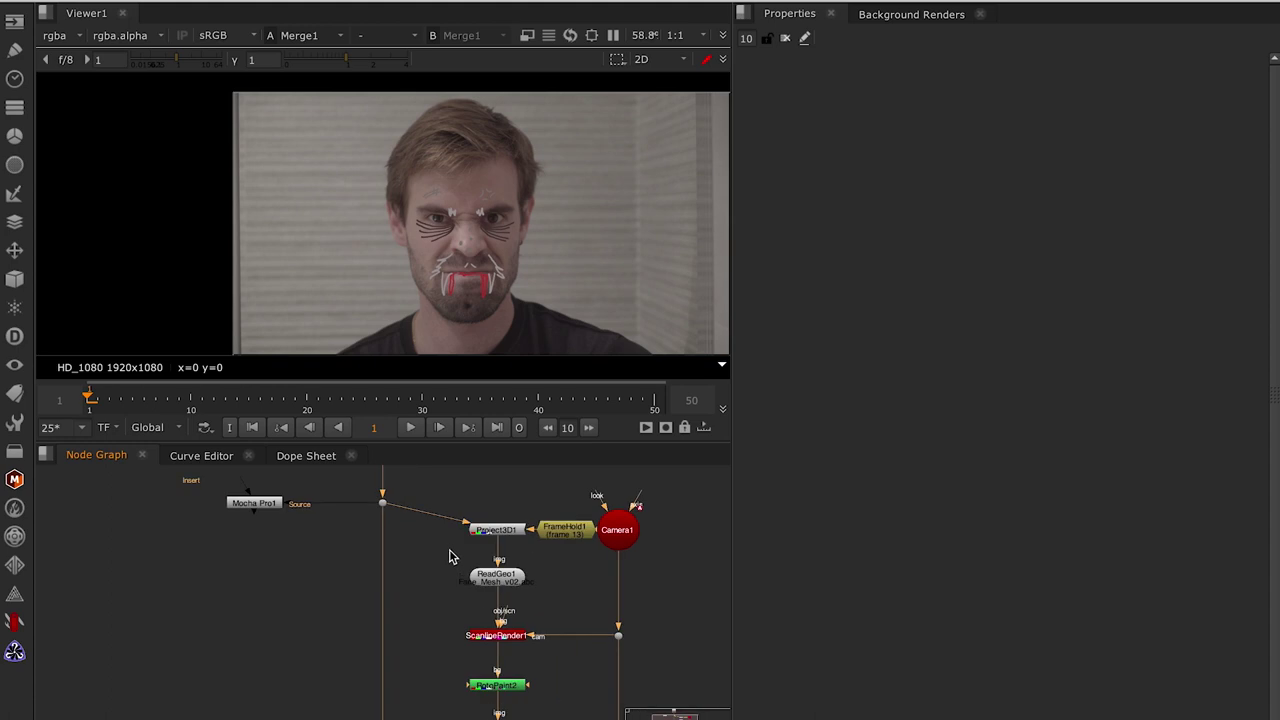
drag(449, 557, 447, 507)
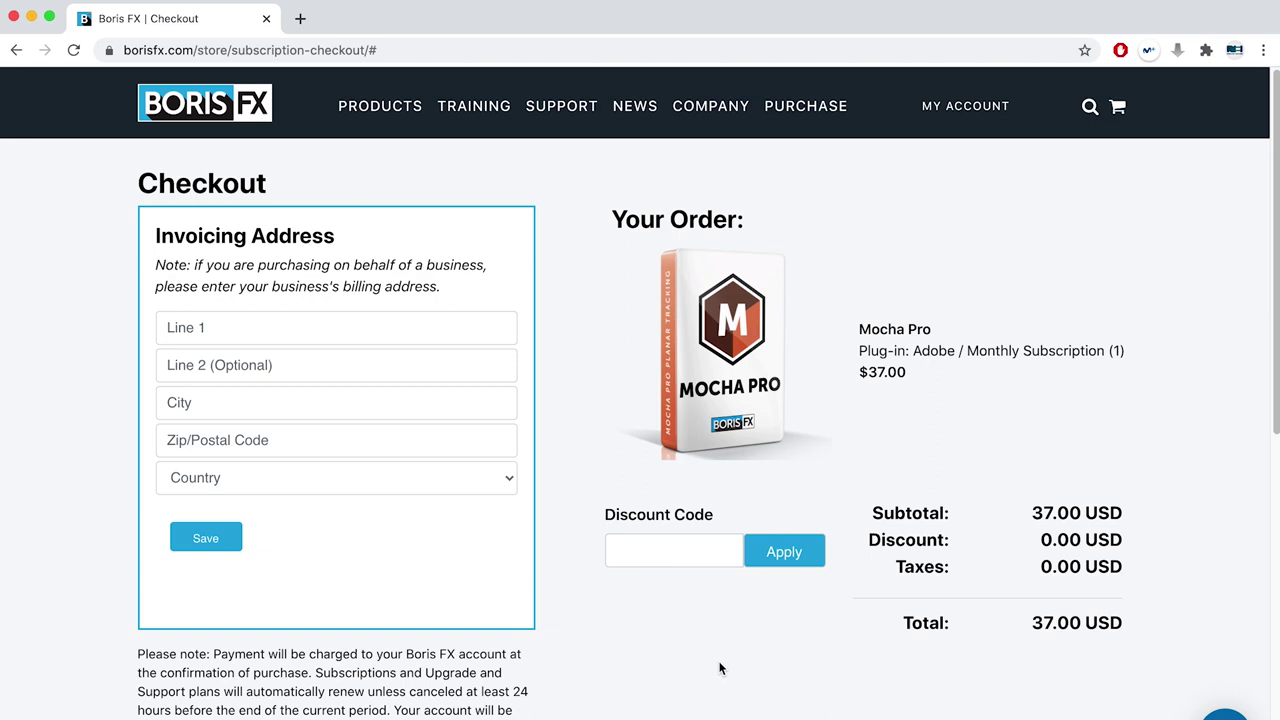
Step: Apply the suggested discount code to the Mocha Pro order, dropping the total to 31.45 USD
click(700, 554)
click(696, 594)
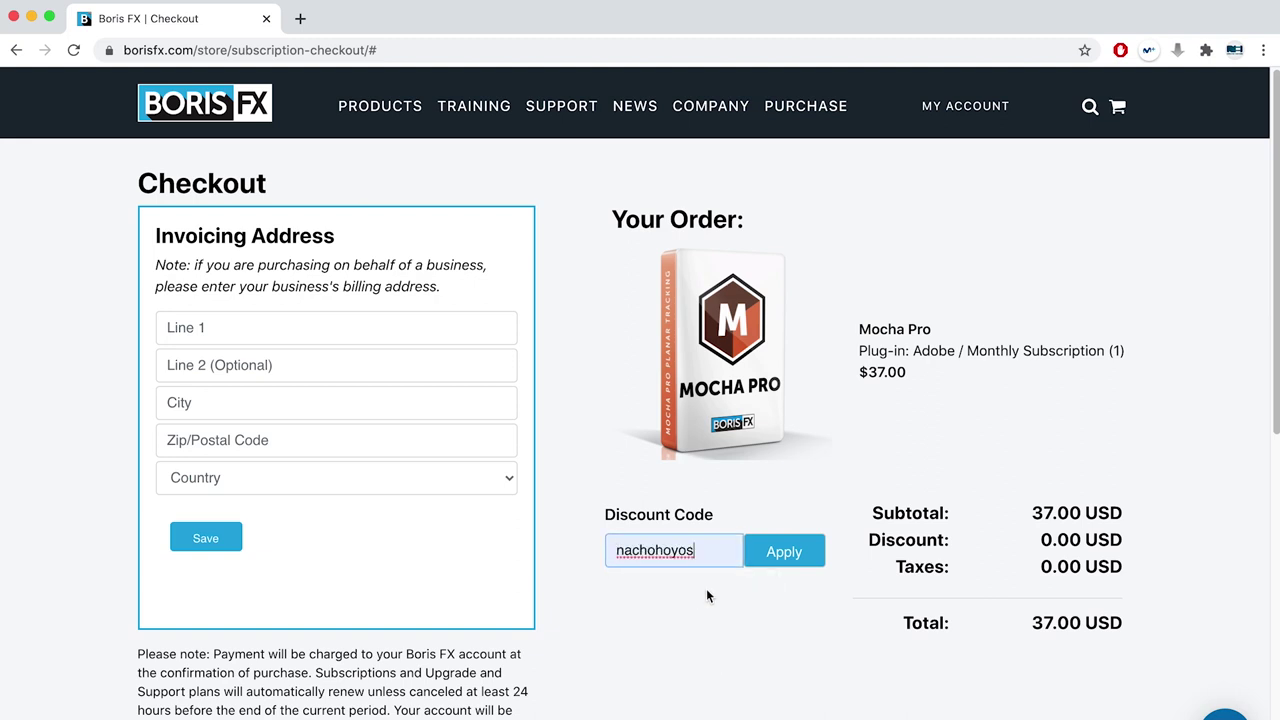
click(772, 563)
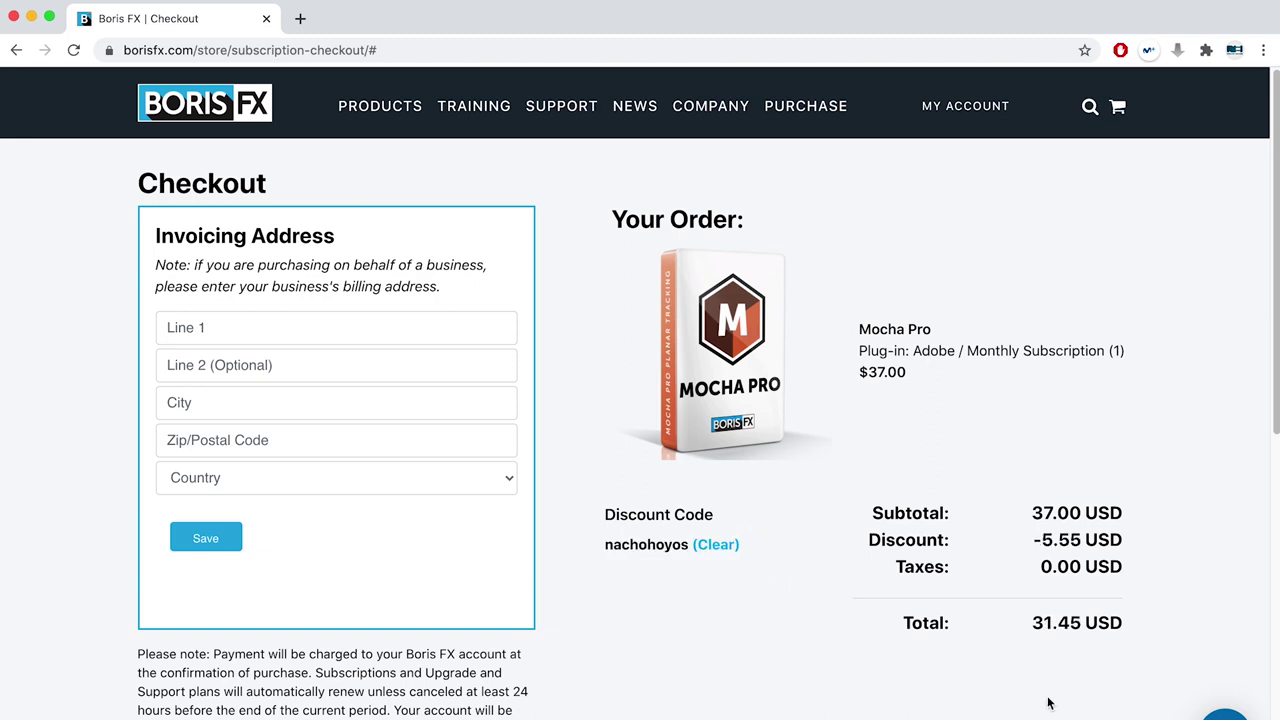